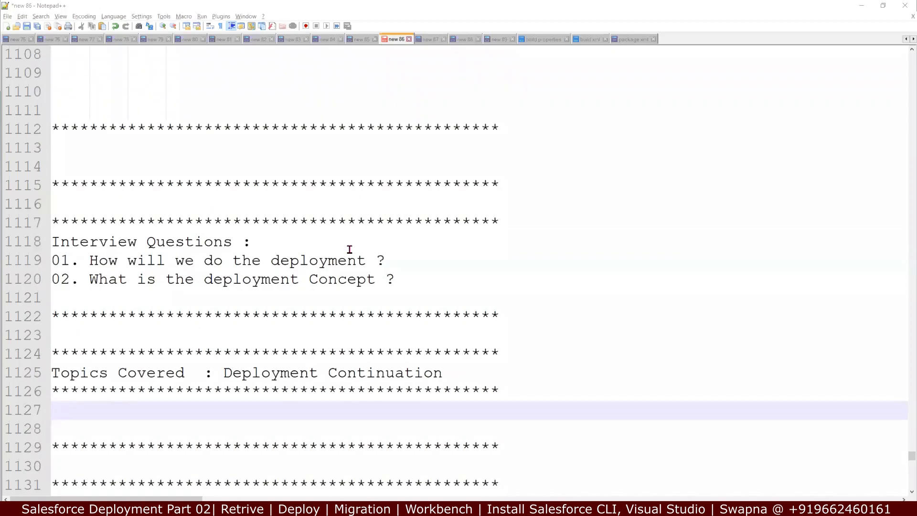
Step: Review the ANT deployment steps in the notes and the source-to-target diagram in Deployment.png
{"action": "scroll", "coordinate": [350, 277], "scroll_direction": "up", "scroll_amount": 8}
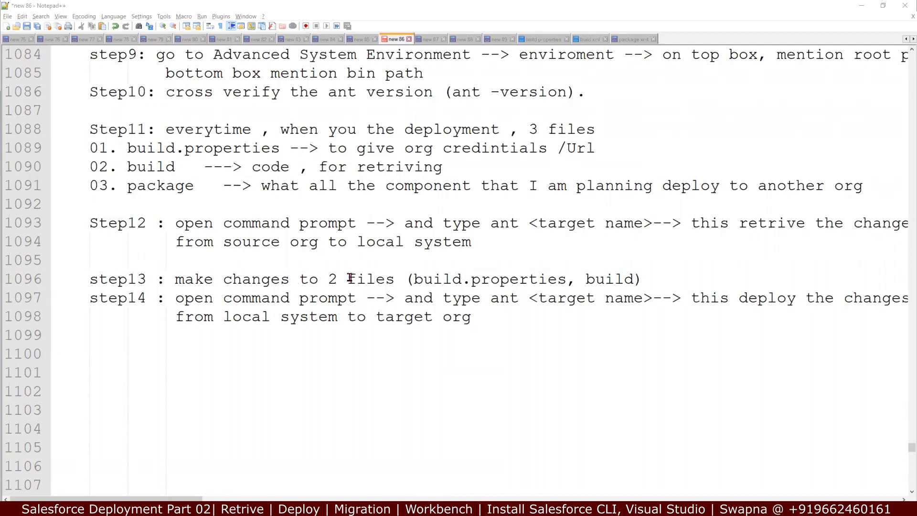
{"action": "scroll", "coordinate": [364, 287], "scroll_direction": "up", "scroll_amount": 4}
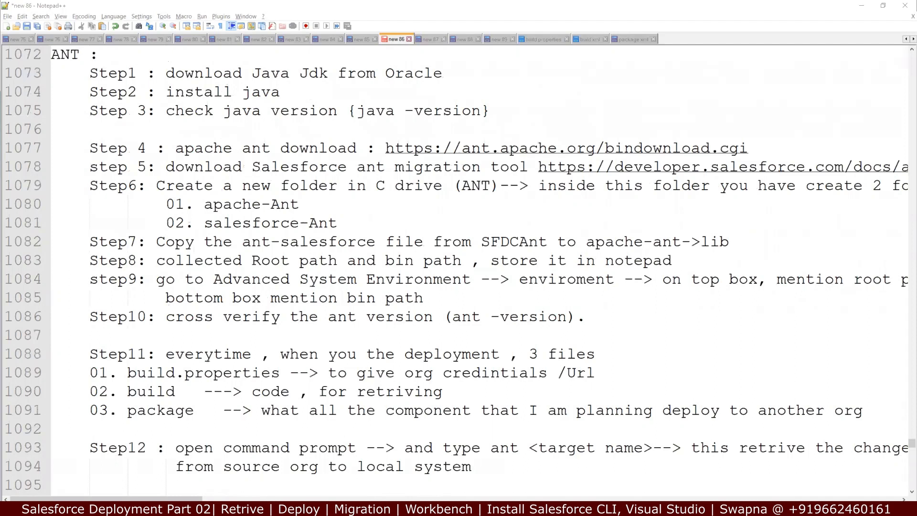
{"action": "scroll", "coordinate": [456, 270], "scroll_direction": "up", "scroll_amount": 4}
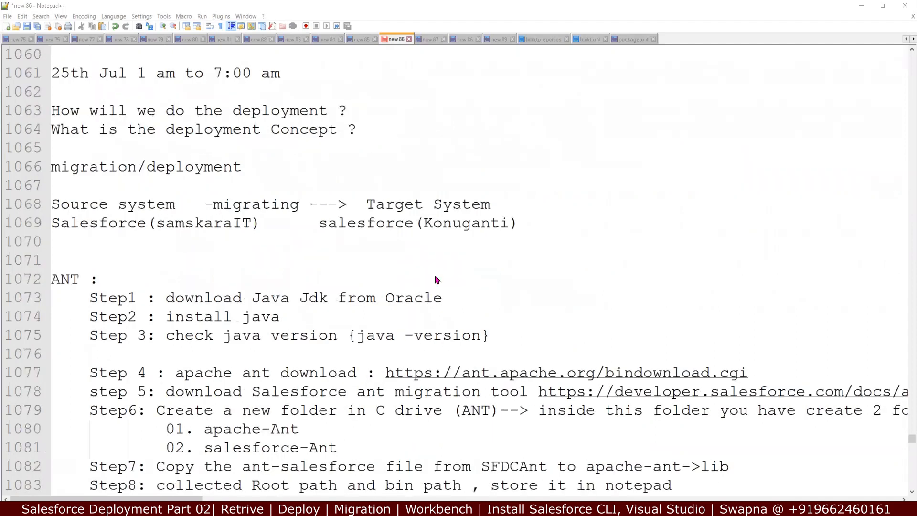
{"action": "key", "text": "alt+Tab"}
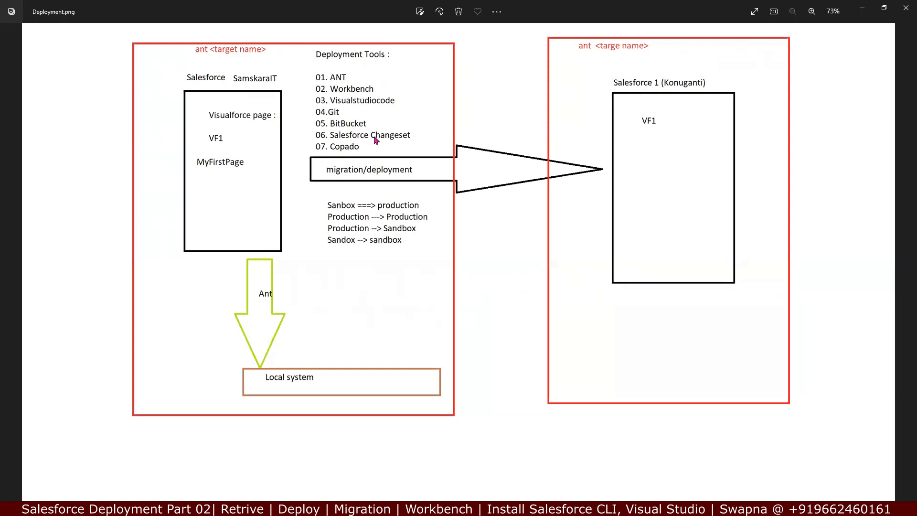
{"action": "left_click", "coordinate": [861, 9]}
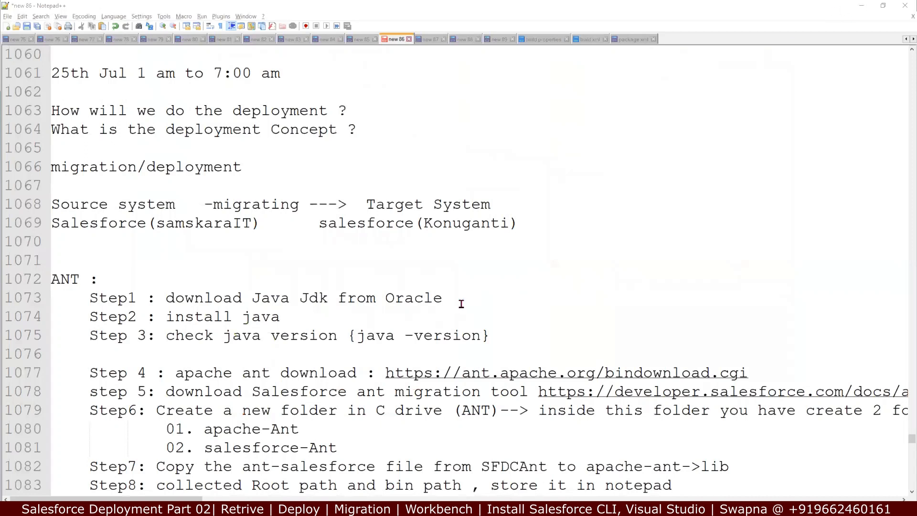
Step: Append "- Workbench" to the "Topics Covered : Deployment Continuation" line in the notes
{"action": "scroll", "coordinate": [461, 304], "scroll_direction": "down", "scroll_amount": 10}
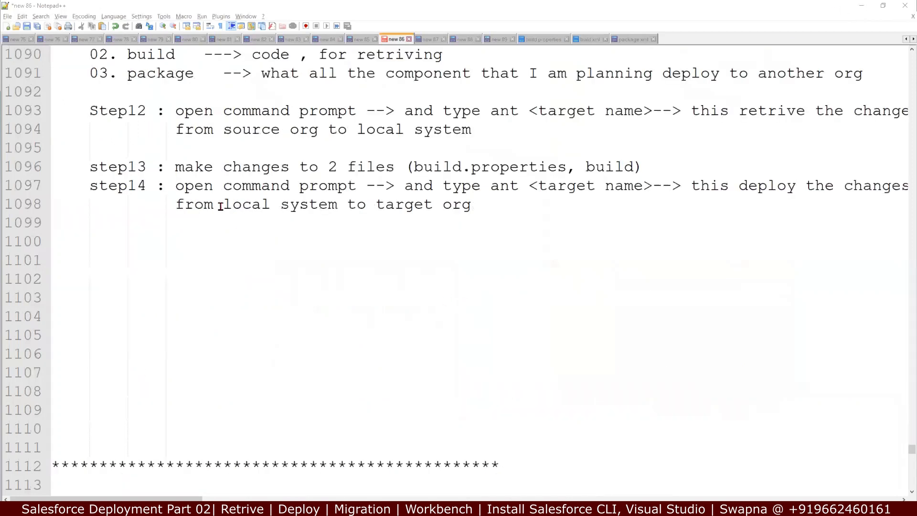
{"action": "scroll", "coordinate": [371, 205], "scroll_direction": "down", "scroll_amount": 9}
{"action": "left_click", "coordinate": [452, 212]}
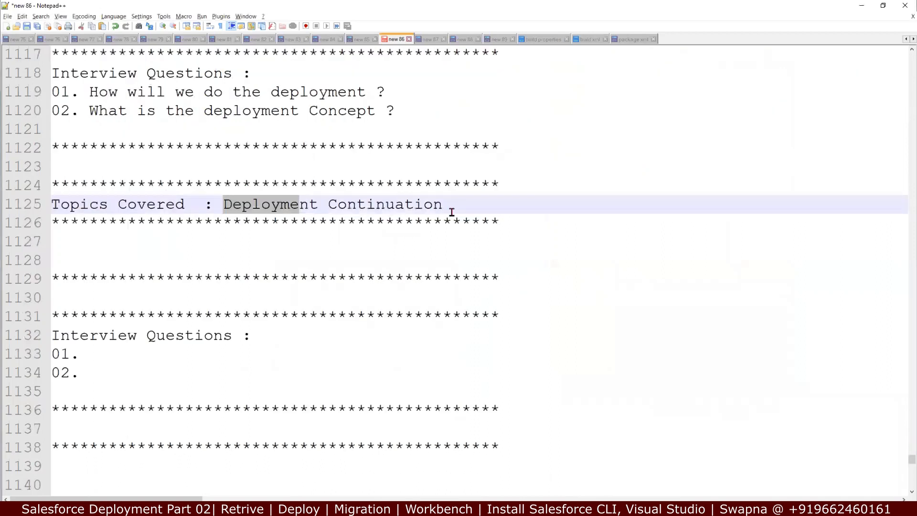
{"action": "left_click", "coordinate": [452, 212]}
{"action": "type", "text": "-"}
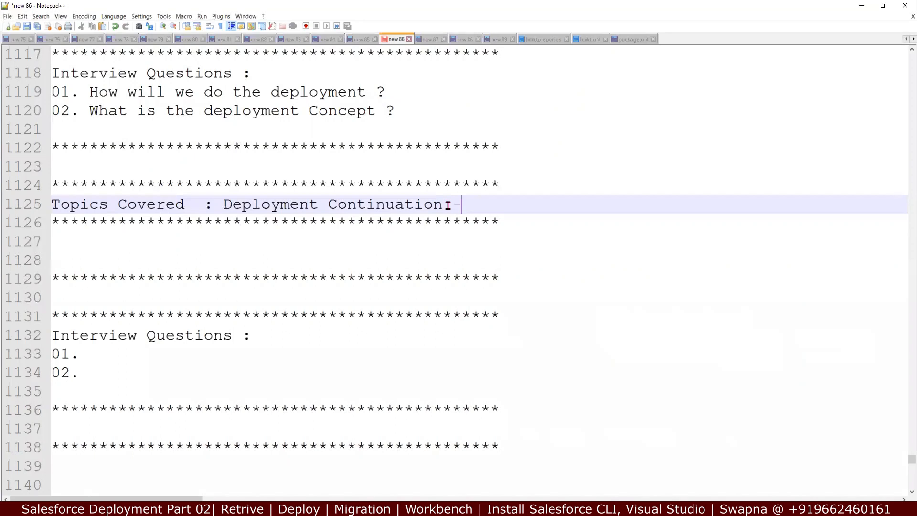
{"action": "type", "text": " Workbench"}
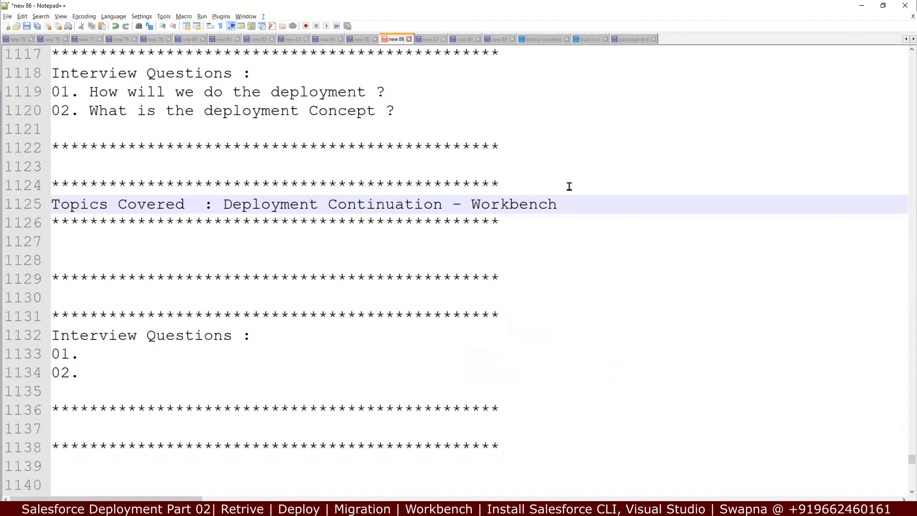
{"action": "double_click", "coordinate": [528, 206]}
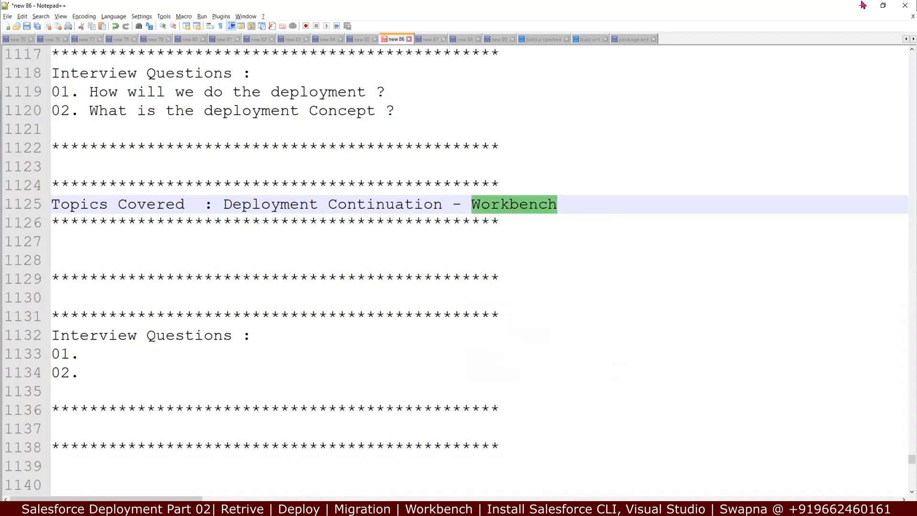
Step: Switch to Chrome and change the samskarait7 org from Salesforce Classic to Lightning Experience
{"action": "left_click", "coordinate": [862, 5]}
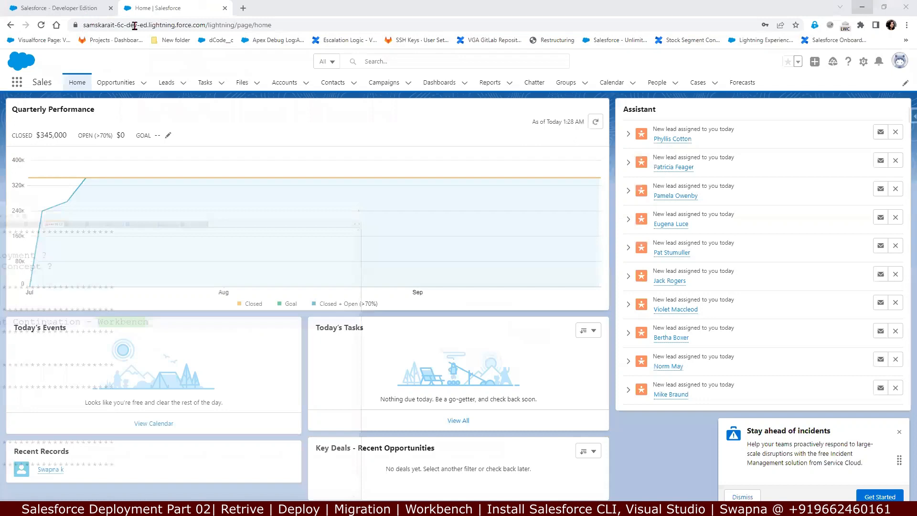
{"action": "left_click_drag", "start_coordinate": [134, 24], "coordinate": [83, 24]}
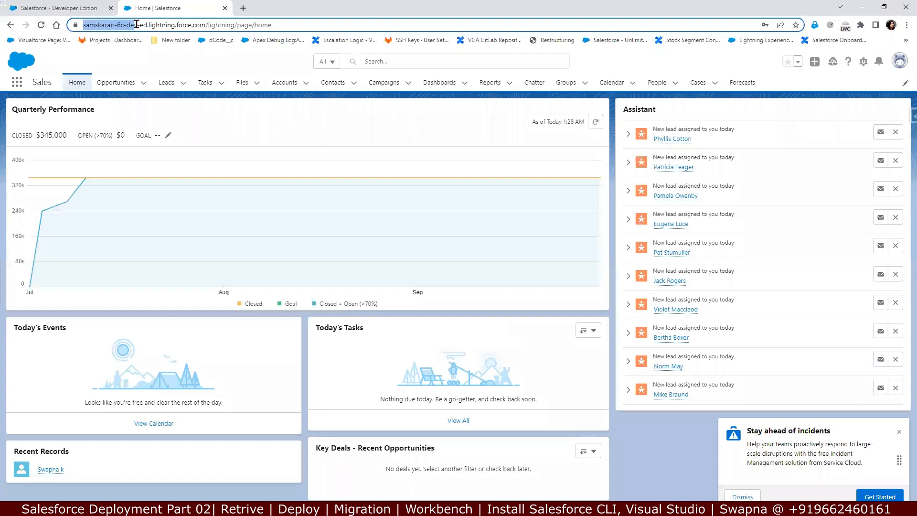
{"action": "left_click", "coordinate": [64, 8]}
{"action": "left_click", "coordinate": [684, 72]}
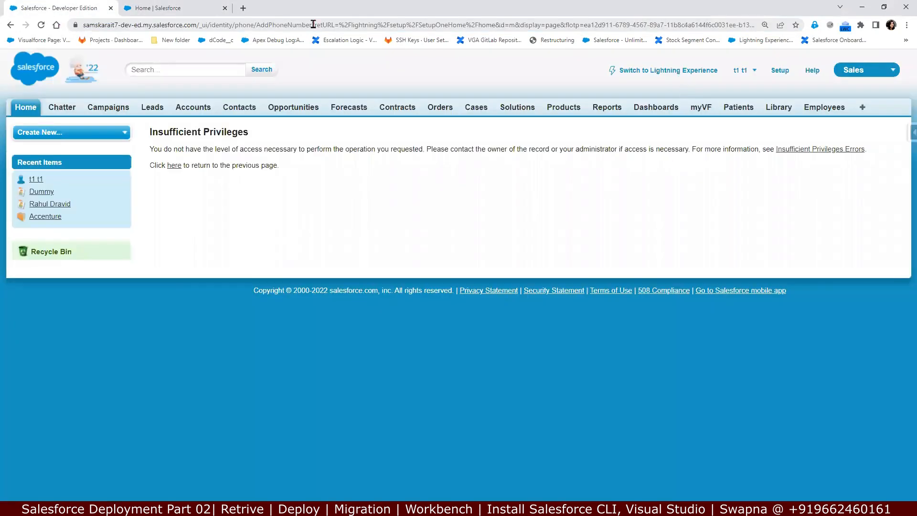
Step: Open Setup in the samskarait-6c org, search it for "Visua" and open the Visualforce Pages list
{"action": "left_click", "coordinate": [164, 8]}
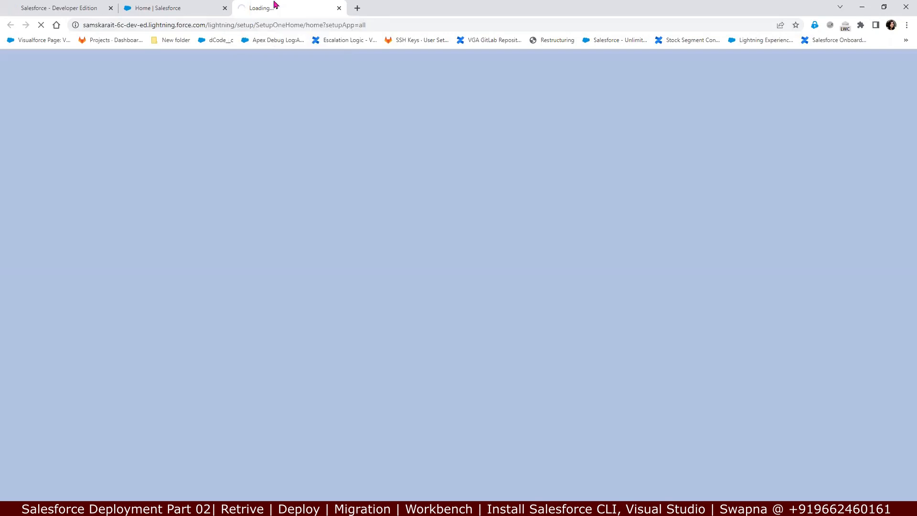
{"action": "left_click", "coordinate": [177, 6]}
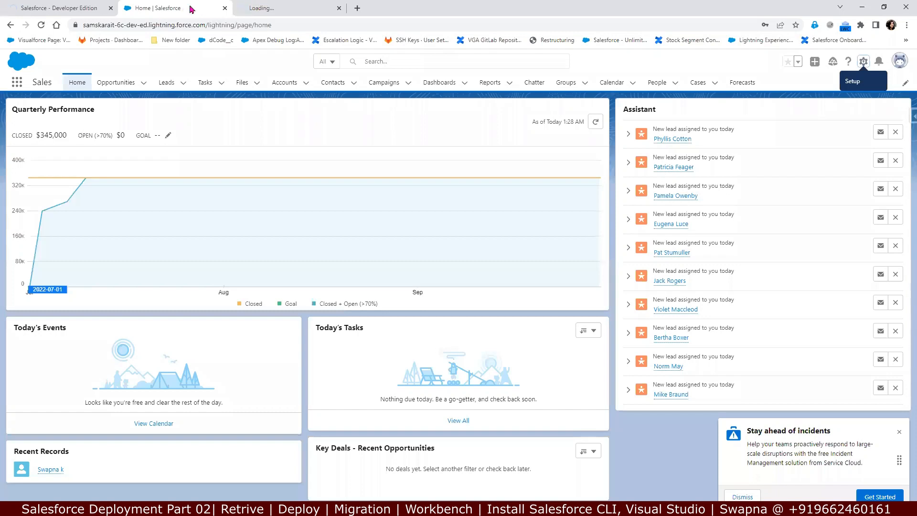
{"action": "left_click", "coordinate": [265, 11]}
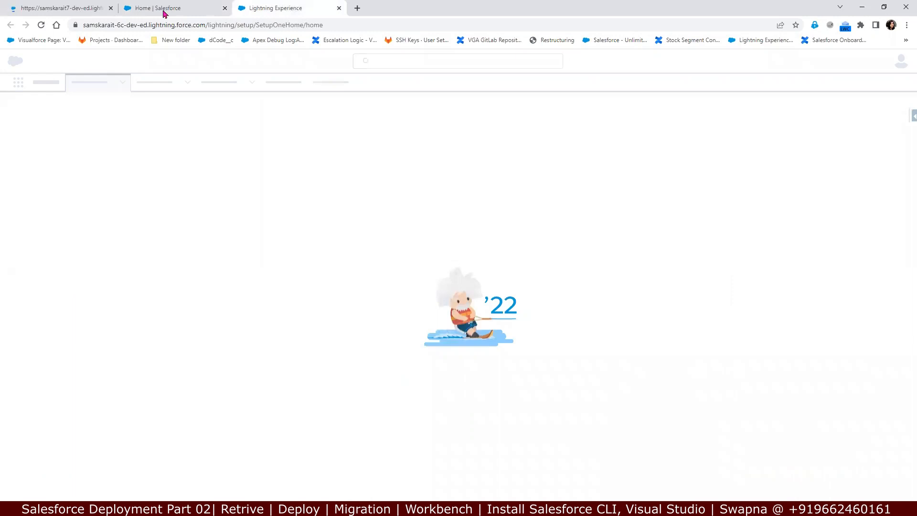
{"action": "left_click", "coordinate": [165, 13]}
{"action": "left_click", "coordinate": [281, 8]}
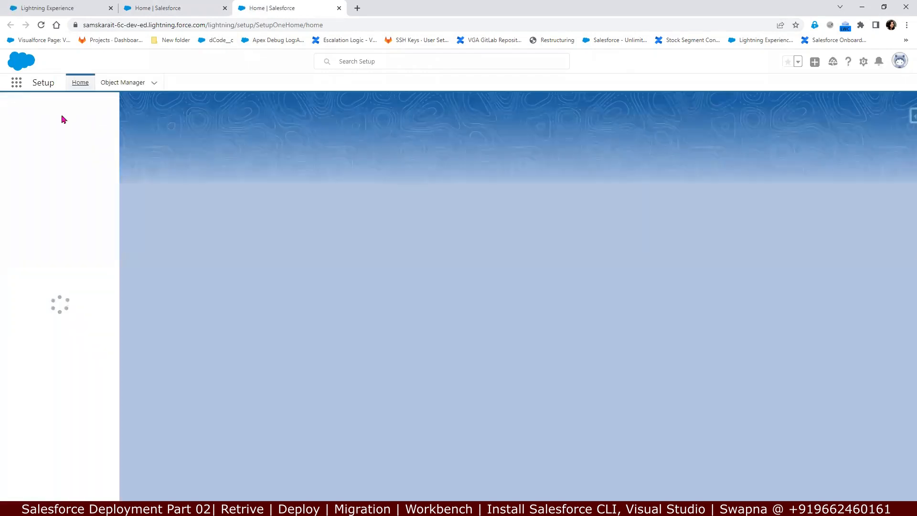
{"action": "left_click", "coordinate": [63, 113]}
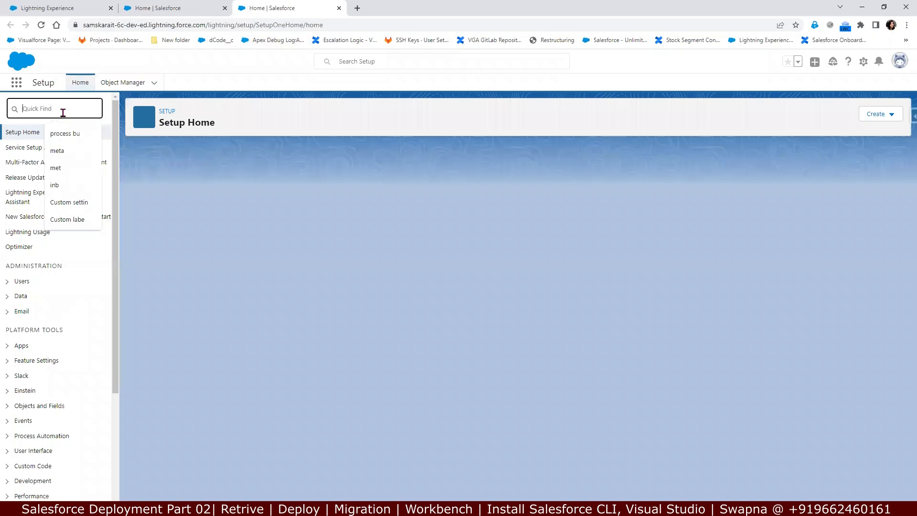
{"action": "type", "text": "Visua"}
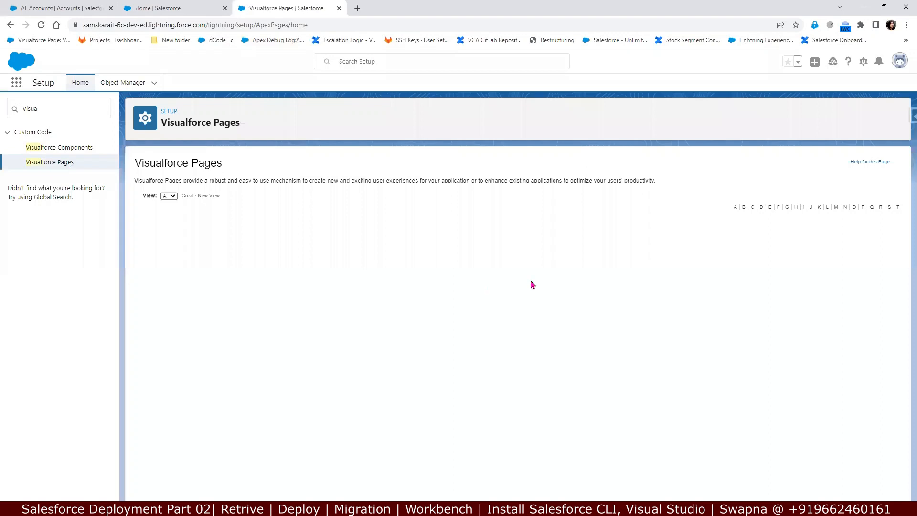
Step: Compare the web addresses of the samskarait-6c and samskarait7 orgs
{"action": "left_click_drag", "start_coordinate": [170, 23], "coordinate": [79, 28]}
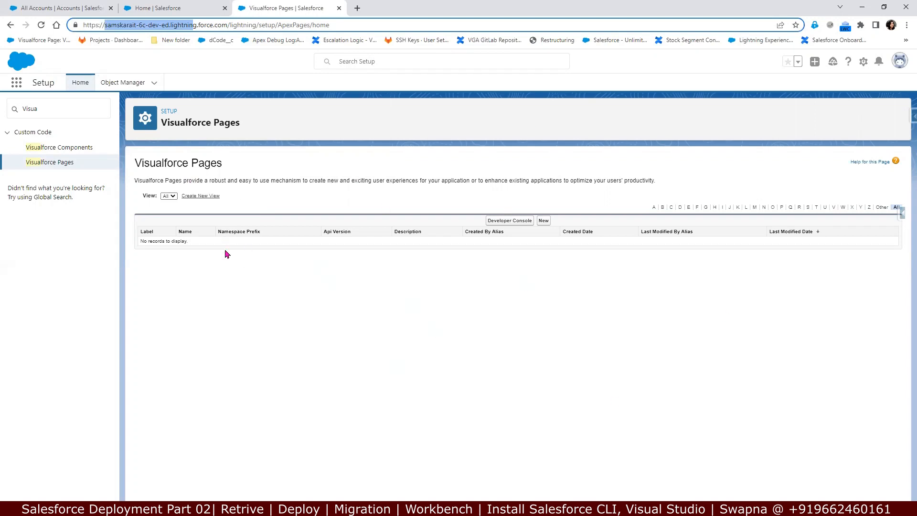
{"action": "left_click", "coordinate": [44, 10]}
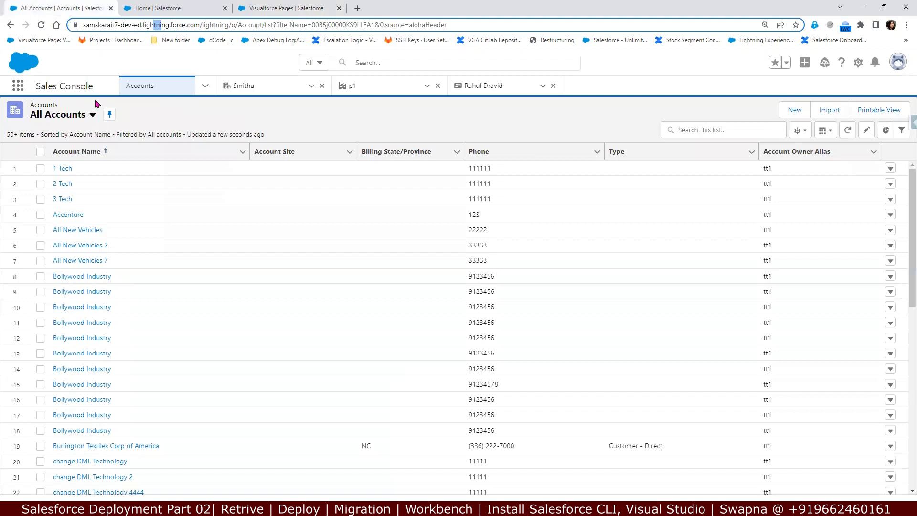
{"action": "left_click_drag", "start_coordinate": [162, 24], "coordinate": [82, 26]}
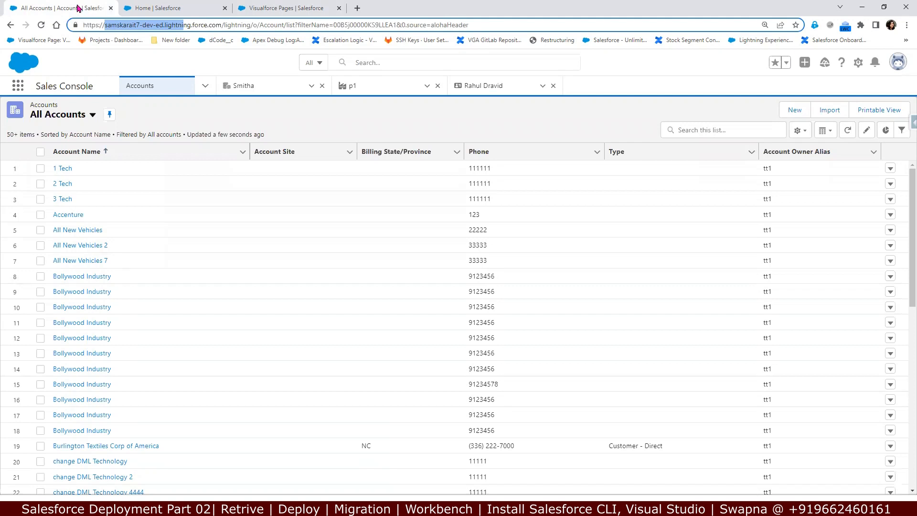
Step: Search Google for "workbench salesforce" in a new browser tab and open the Workbench login page
{"action": "left_click", "coordinate": [362, 9]}
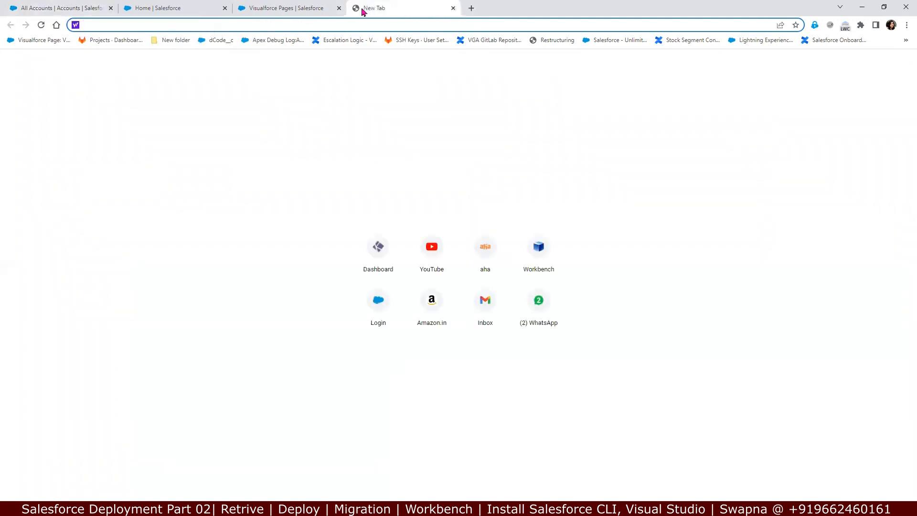
{"action": "type", "text": "g"}
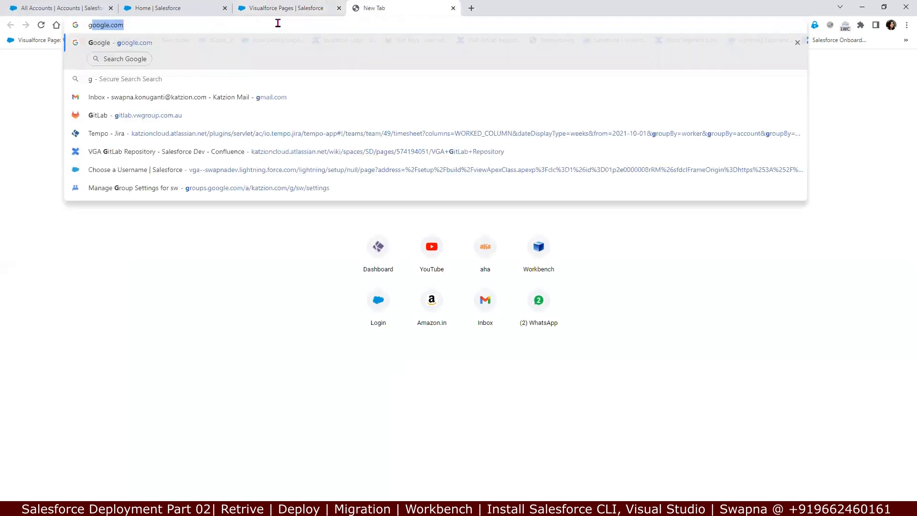
{"action": "key", "text": "Return"}
{"action": "type", "text": "wor"}
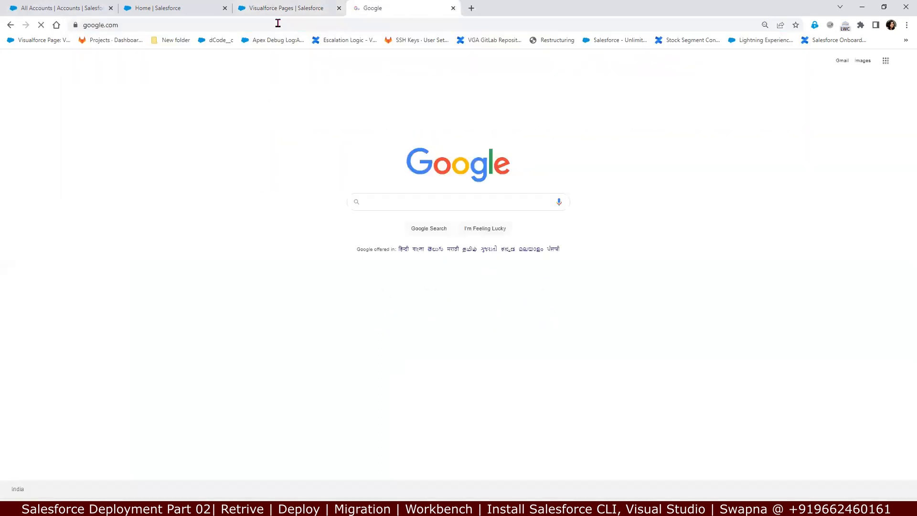
{"action": "type", "text": "kbench salesforce"}
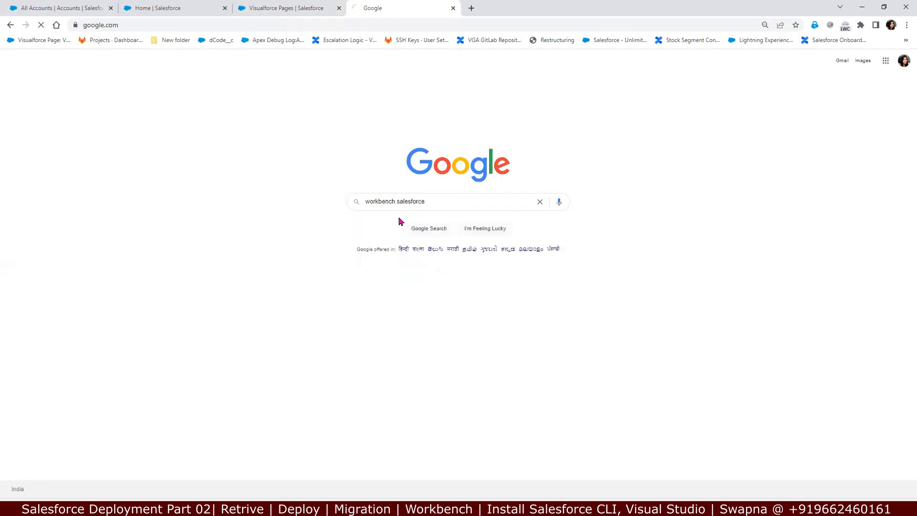
{"action": "left_click", "coordinate": [400, 219]}
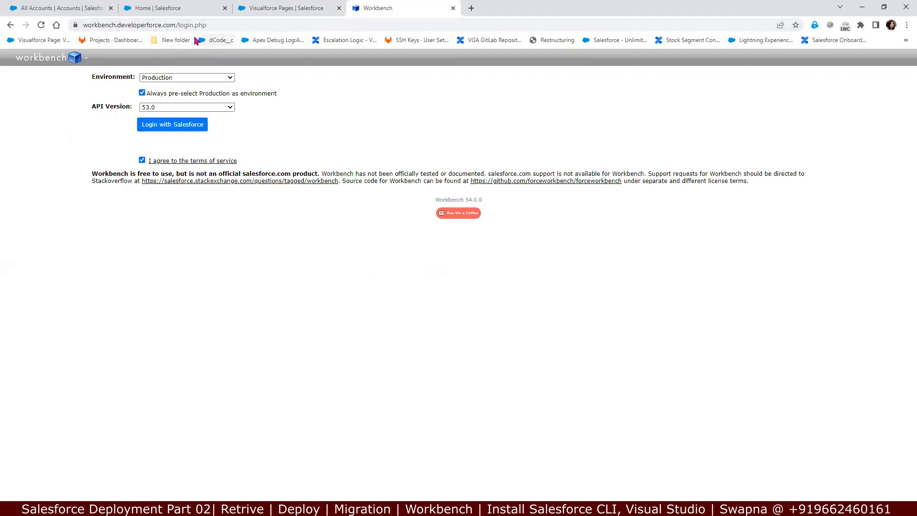
Step: Keep the Production environment, set the API version to 54.0 and start the Workbench login with Salesforce
{"action": "left_click", "coordinate": [167, 79]}
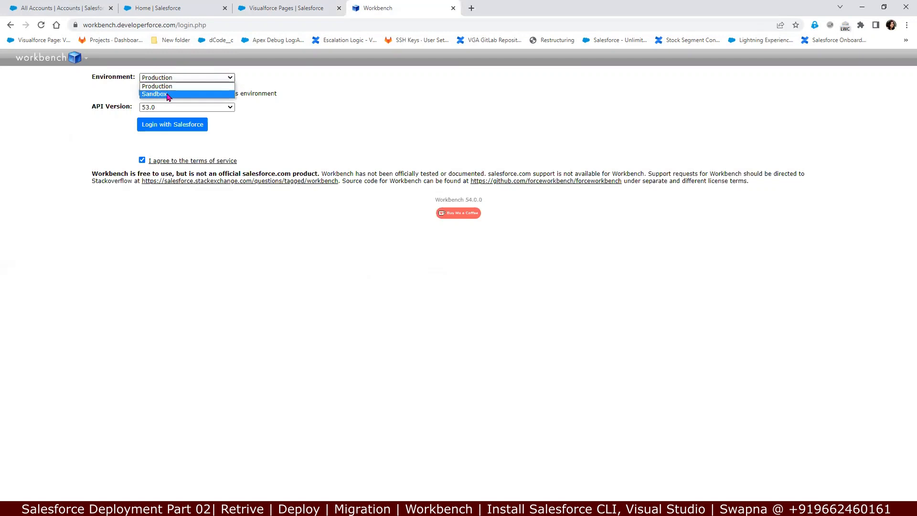
{"action": "left_click", "coordinate": [115, 106]}
{"action": "left_click", "coordinate": [160, 113]}
{"action": "left_click", "coordinate": [229, 116]}
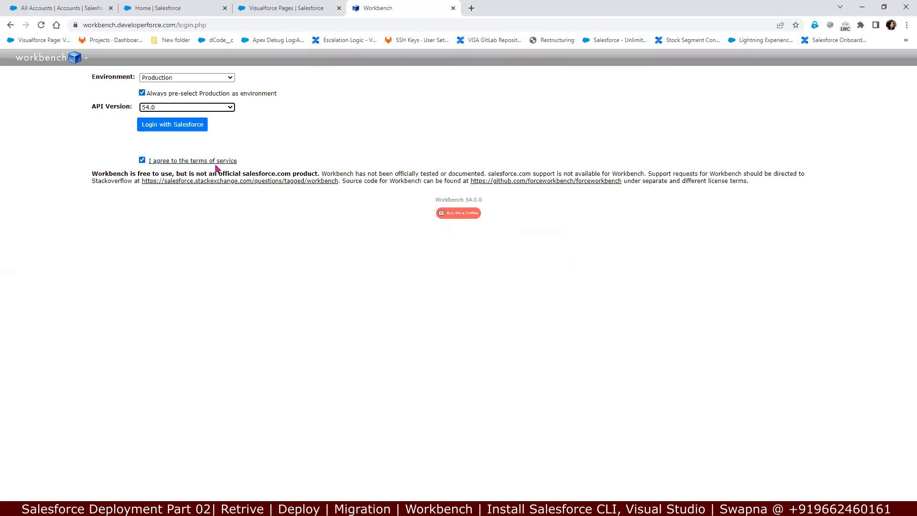
{"action": "left_click", "coordinate": [172, 128]}
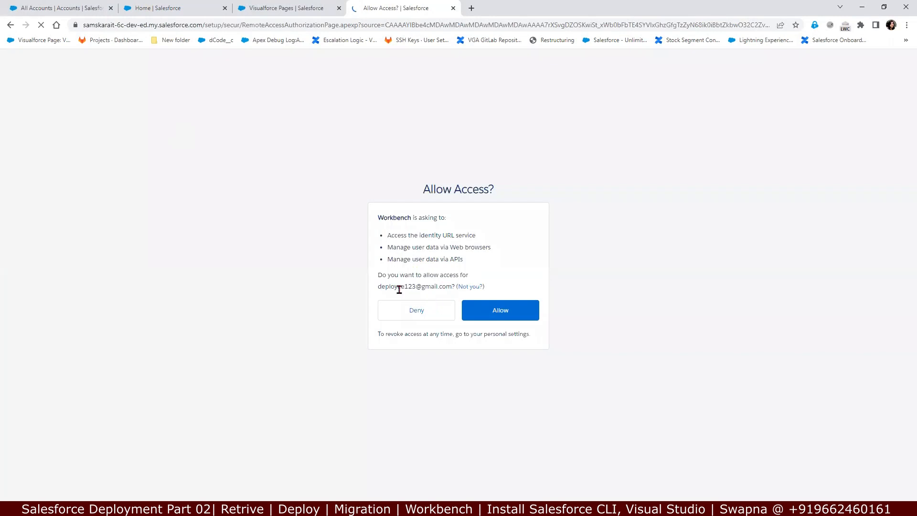
Step: Deny Workbench access for the proposed samskarait-6c account and choose to log in as a different user
{"action": "left_click_drag", "start_coordinate": [381, 287], "coordinate": [463, 286]}
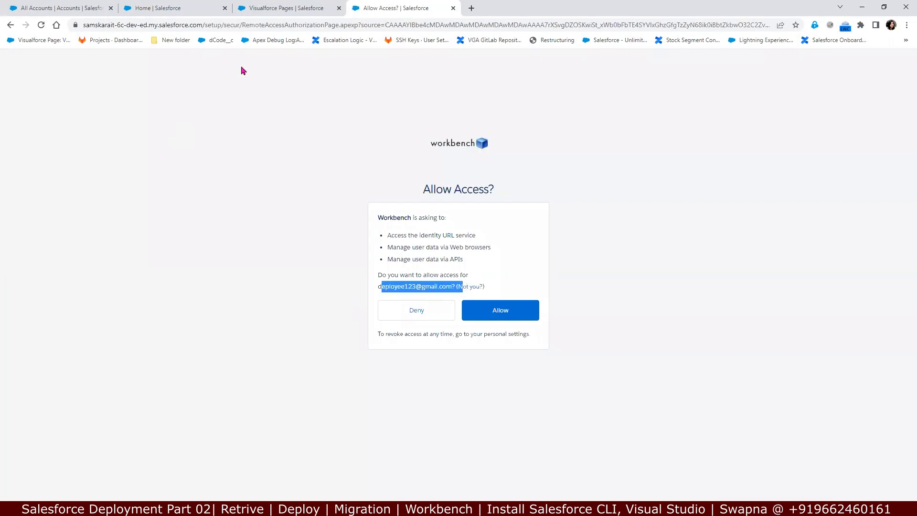
{"action": "left_click", "coordinate": [417, 318]}
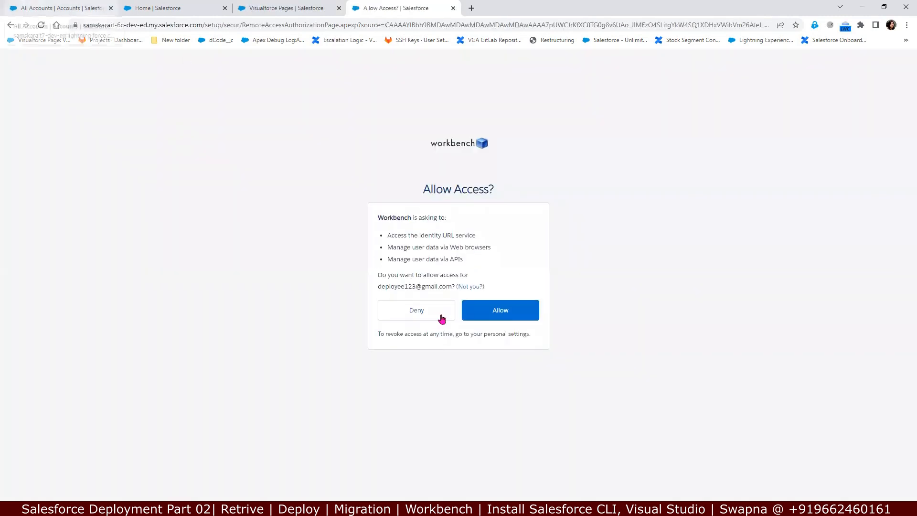
{"action": "left_click", "coordinate": [469, 288]}
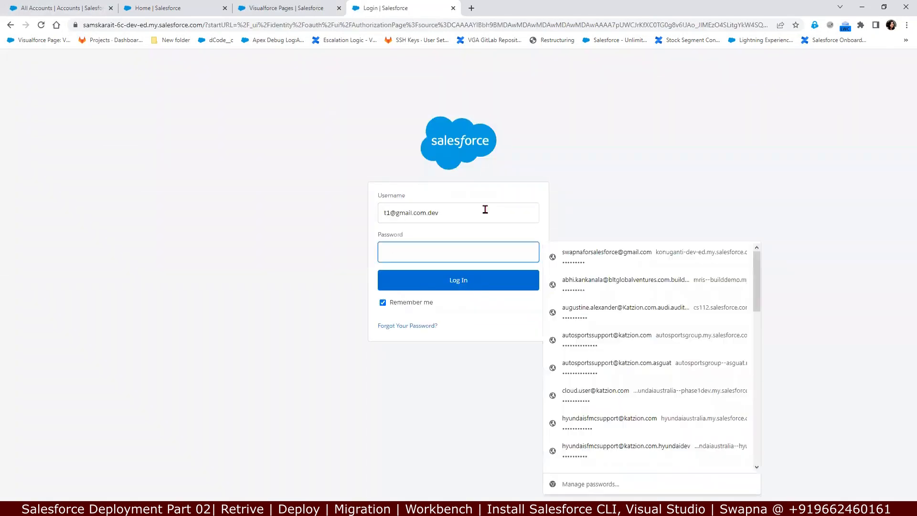
Step: Replace the domain in the login page's web address with samskarait7-dev-ed.lightning.force.com and load it
{"action": "left_click", "coordinate": [48, 8]}
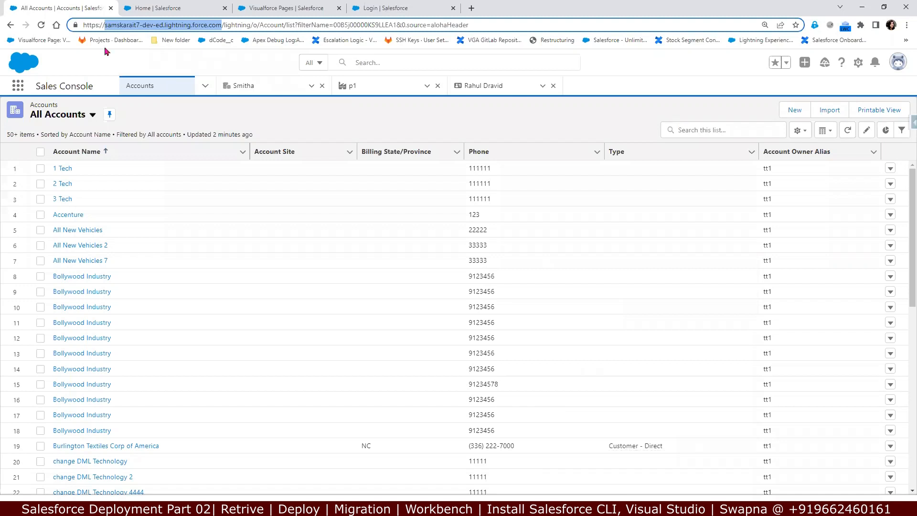
{"action": "key", "text": "ctrl+shift+Tab"}
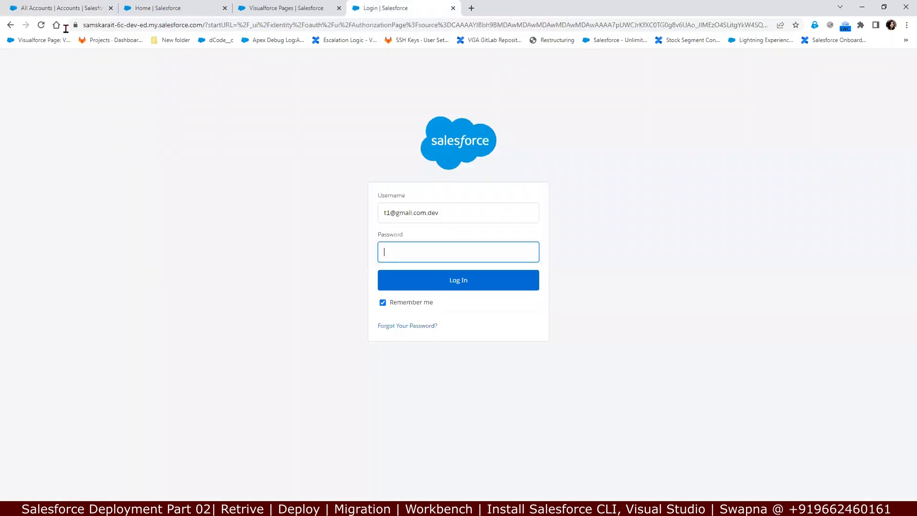
{"action": "left_click_drag", "start_coordinate": [66, 29], "coordinate": [224, 26]}
{"action": "key", "text": "shift+Right"}
{"action": "key", "text": "shift+Right"}
{"action": "key", "text": "shift+Right"}
{"action": "key", "text": "shift+Right"}
{"action": "key", "text": "shift+Right"}
{"action": "key", "text": "shift+Right"}
{"action": "key", "text": "shift+Right"}
{"action": "key", "text": "shift+Right"}
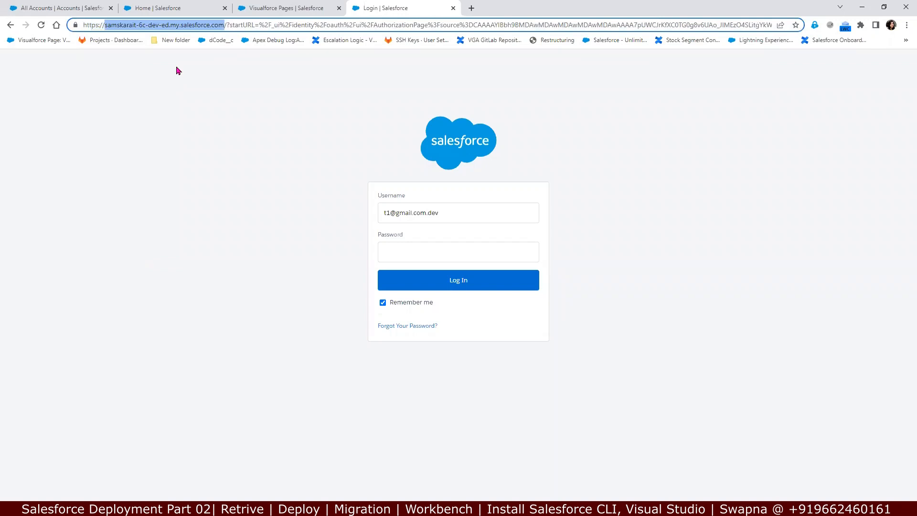
{"action": "type", "text": "samskarait7-dev-ed.lightning.force.com"}
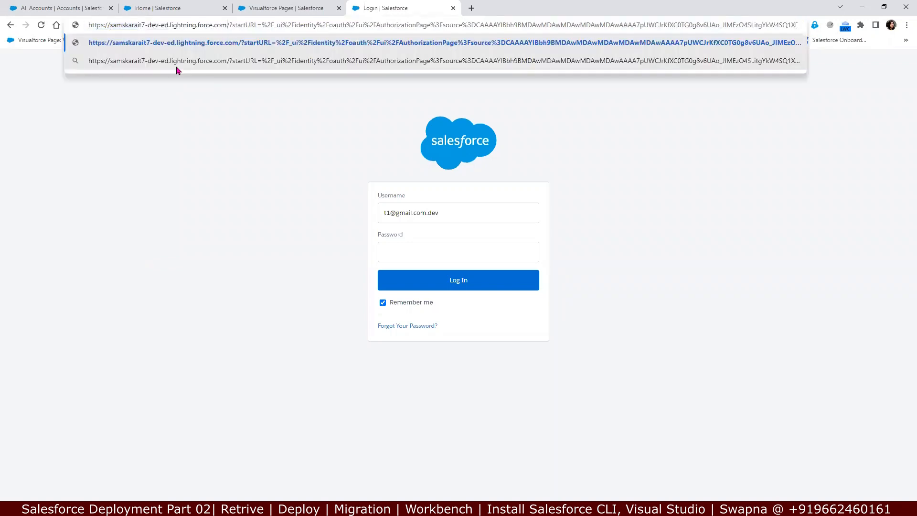
{"action": "key", "text": "Return"}
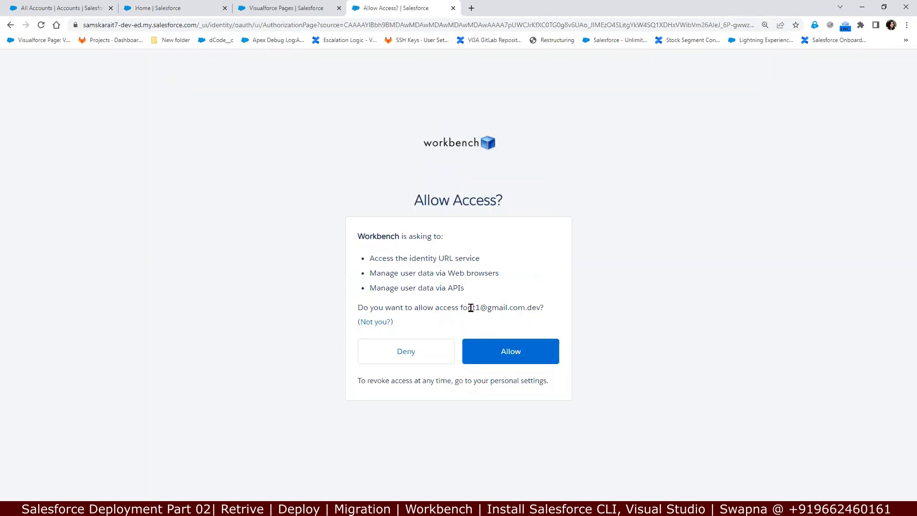
Step: Allow Workbench access for the proposed samskarait7 account and check the logged-in username in the Workbench header
{"action": "left_click_drag", "start_coordinate": [472, 307], "coordinate": [540, 309]}
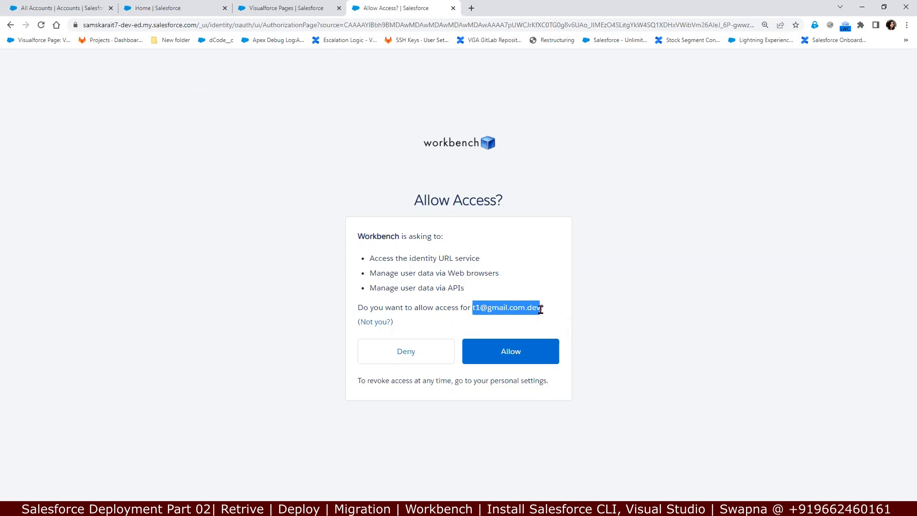
{"action": "left_click", "coordinate": [532, 365]}
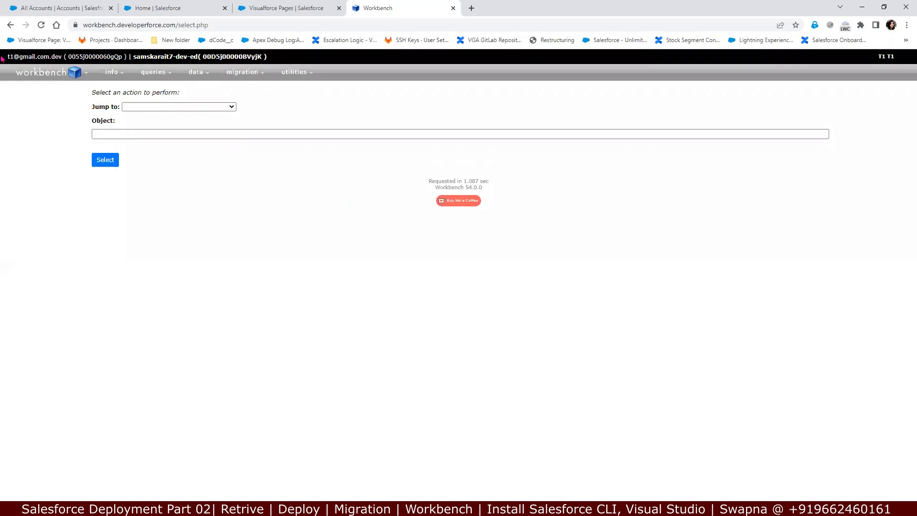
{"action": "left_click_drag", "start_coordinate": [8, 56], "coordinate": [63, 54]}
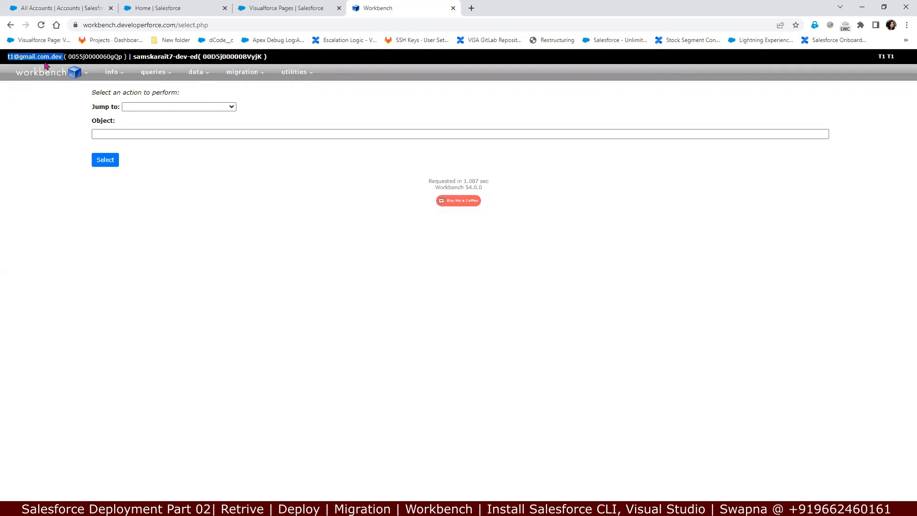
Step: Open the personal information settings in the samskarait7 org and compare the username with the one in Workbench
{"action": "left_click", "coordinate": [30, 4]}
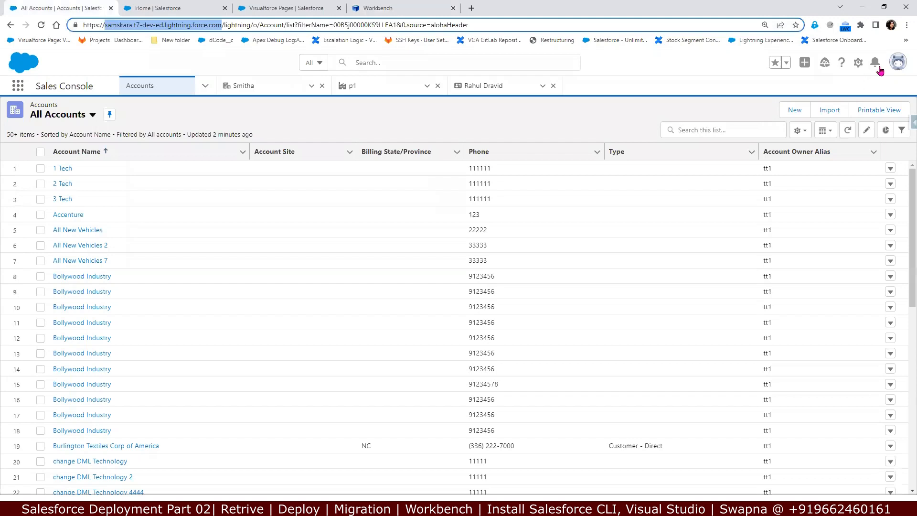
{"action": "left_click", "coordinate": [897, 63]}
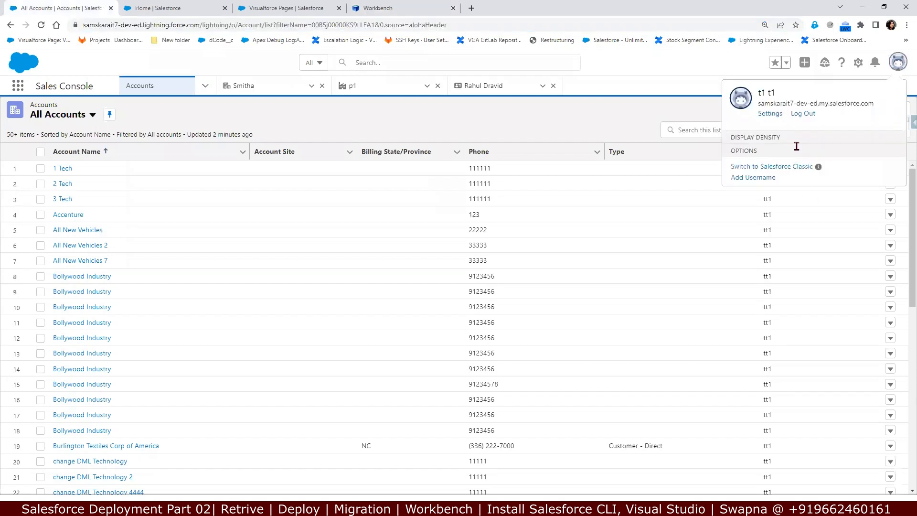
{"action": "left_click", "coordinate": [769, 114]}
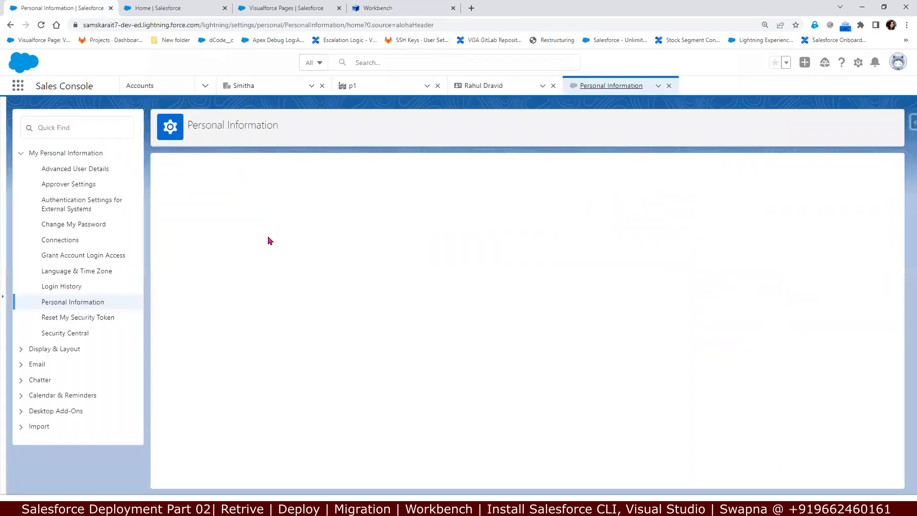
{"action": "left_click_drag", "start_coordinate": [361, 264], "coordinate": [288, 264]}
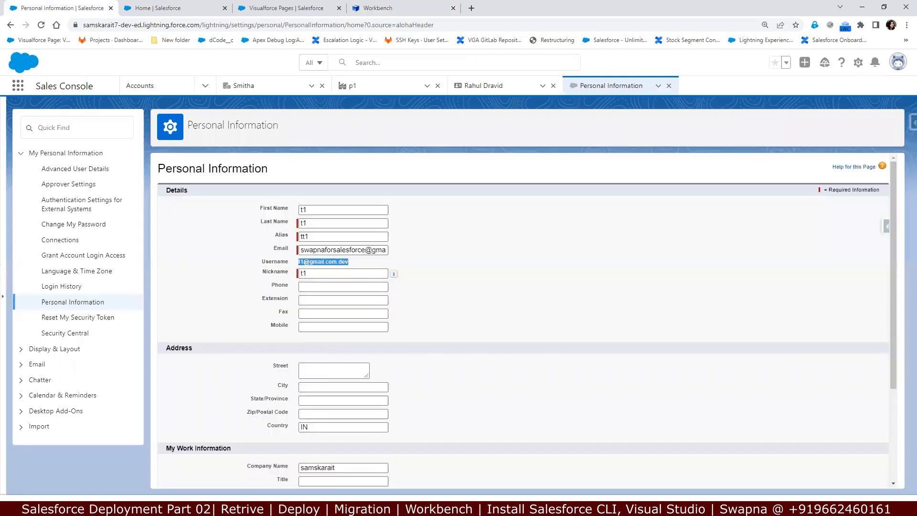
{"action": "key", "text": "alt+Tab"}
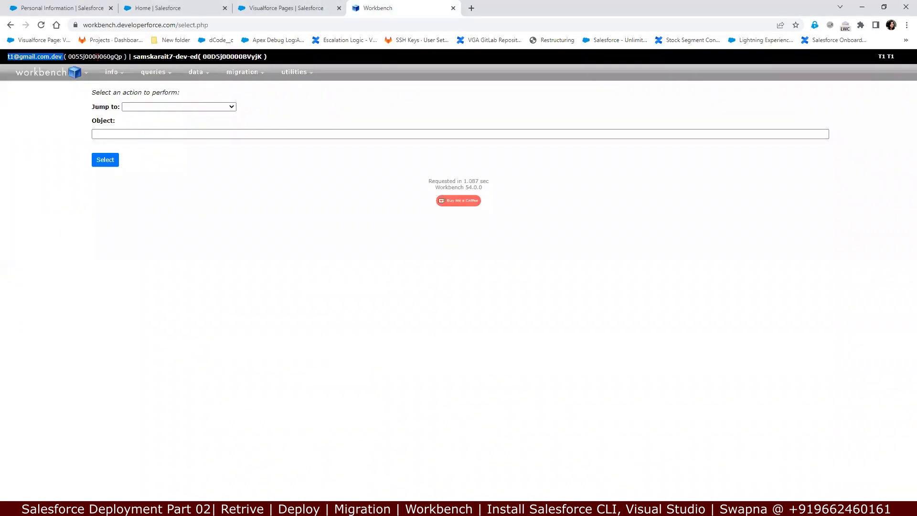
Step: Copy the user ID from the Workbench header
{"action": "double_click", "coordinate": [98, 56]}
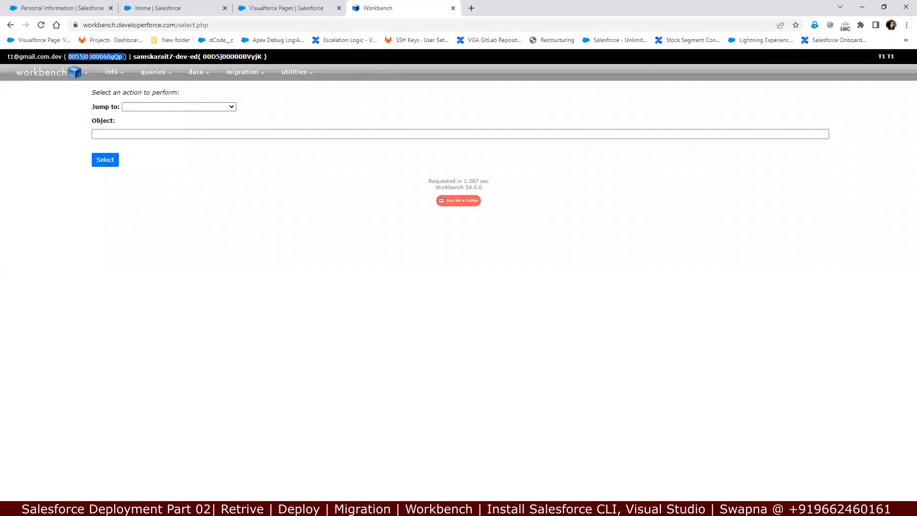
{"action": "right_click", "coordinate": [89, 56]}
{"action": "left_click", "coordinate": [113, 64]}
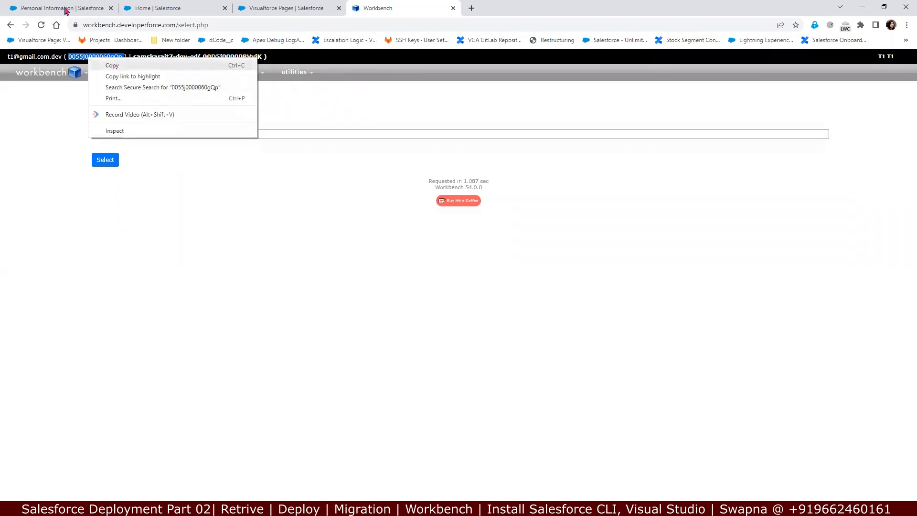
Step: Switch the samskarait7 org to Salesforce Classic and open Setup in a new browser tab
{"action": "left_click", "coordinate": [84, 12]}
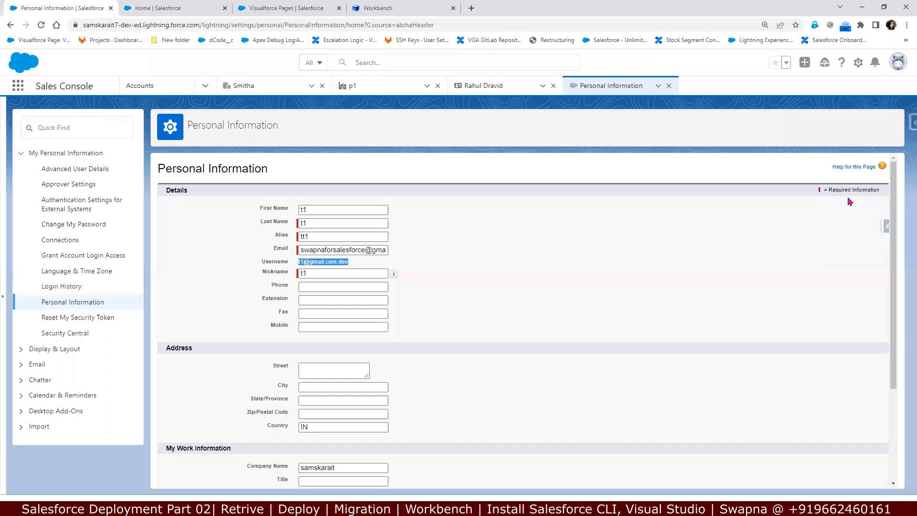
{"action": "left_click", "coordinate": [900, 63]}
{"action": "left_click", "coordinate": [776, 358]}
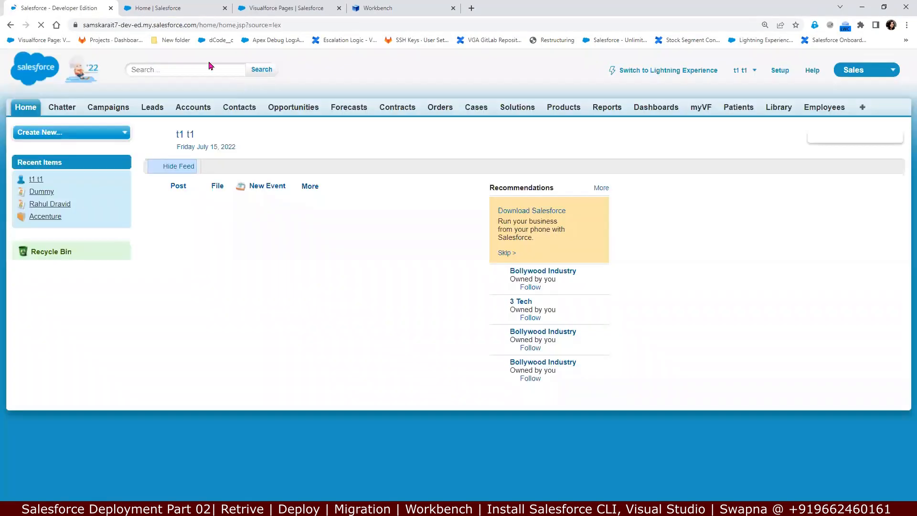
{"action": "left_click", "coordinate": [774, 72]}
Step: Replace the path in the Classic home page's web address with the copied user ID and load that record
{"action": "left_click_drag", "start_coordinate": [199, 26], "coordinate": [323, 39]}
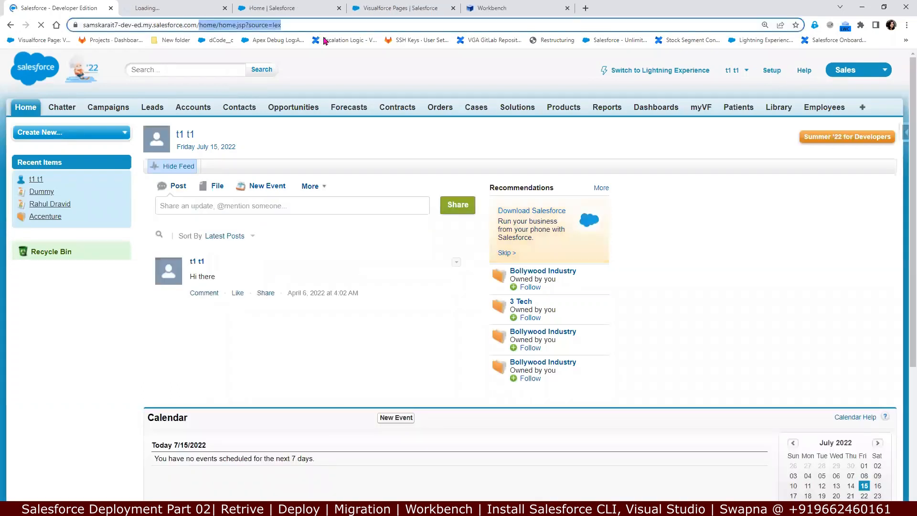
{"action": "key", "text": "ctrl+v"}
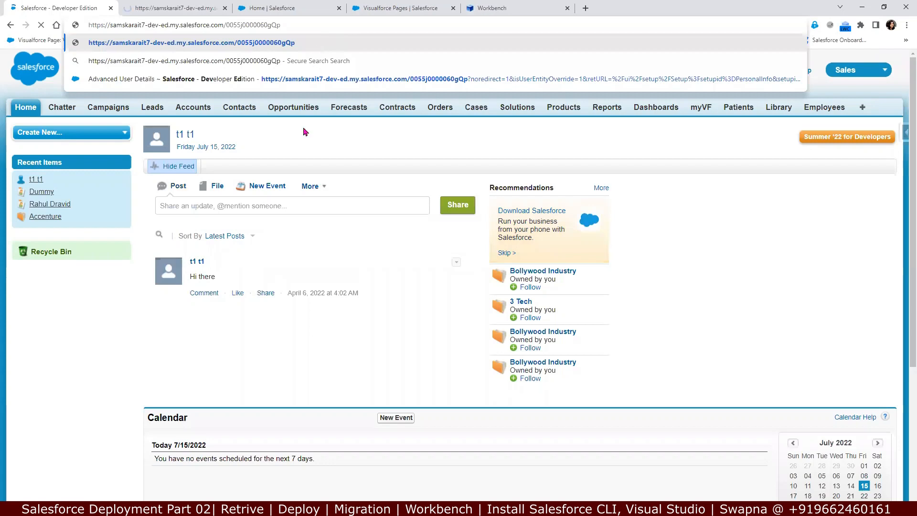
{"action": "key", "text": "Return"}
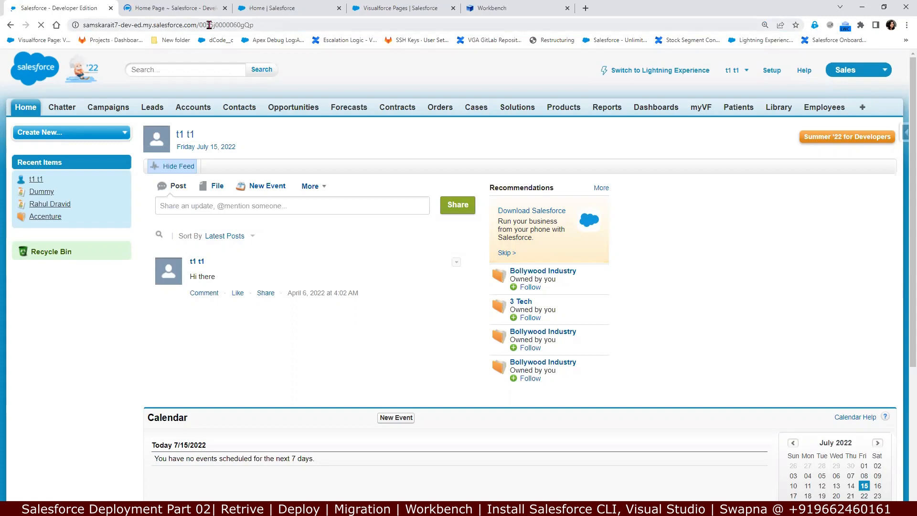
Step: Examine the three-character prefix of the user ID and the web address of the user's profile page
{"action": "left_click", "coordinate": [201, 24]}
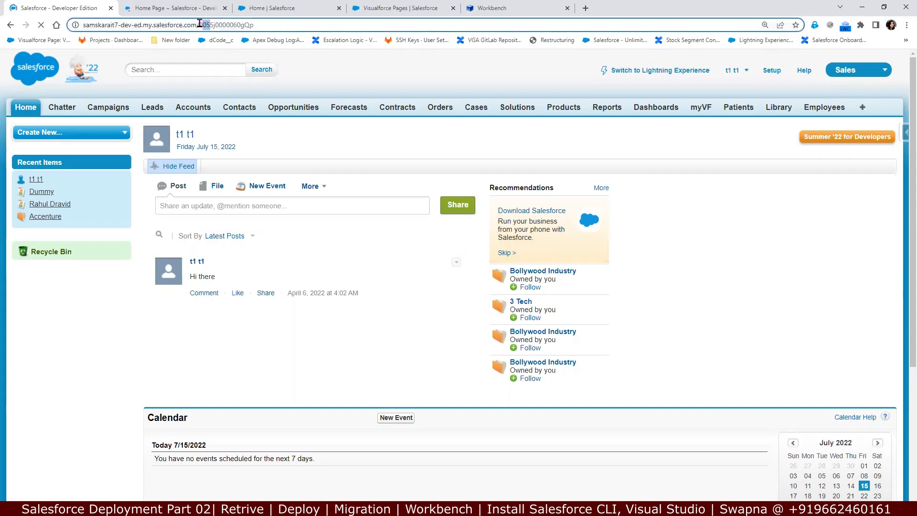
{"action": "key", "text": "shift+Right"}
{"action": "key", "text": "shift+Right"}
{"action": "key", "text": "shift+Right"}
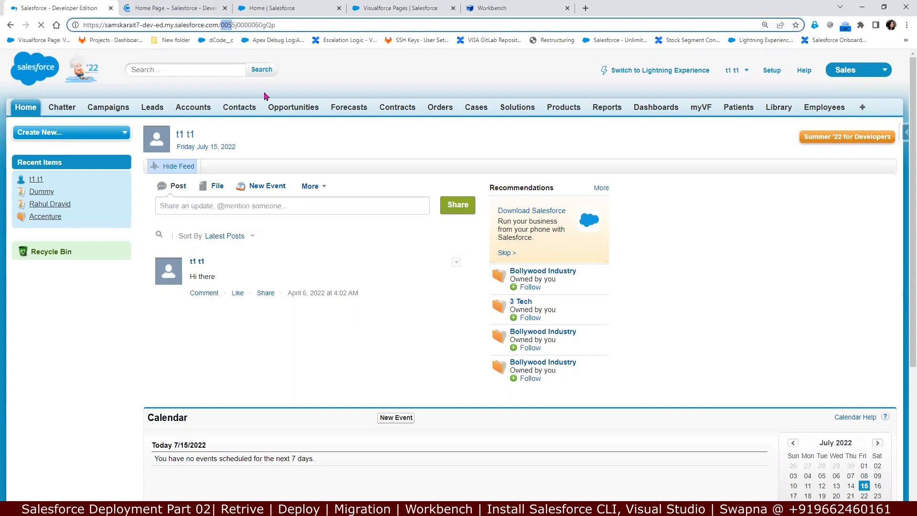
{"action": "key", "text": "ctrl+a"}
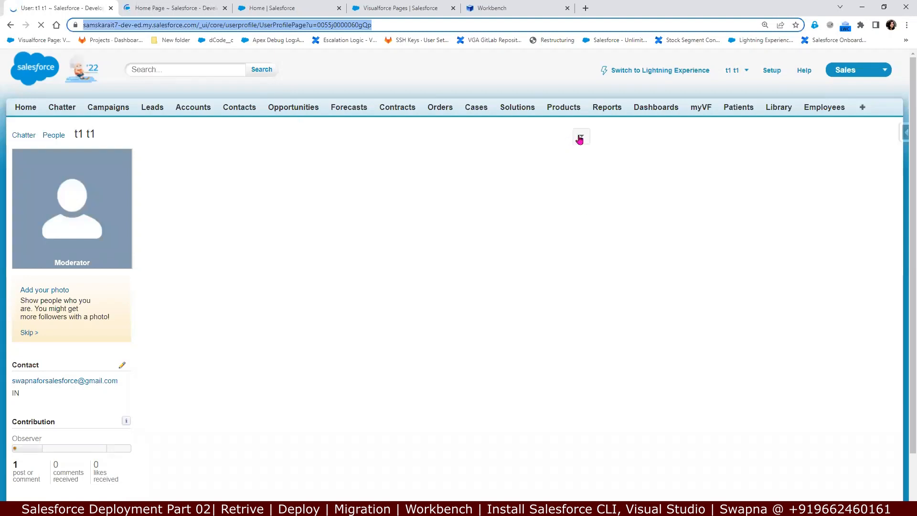
{"action": "left_click", "coordinate": [573, 170]}
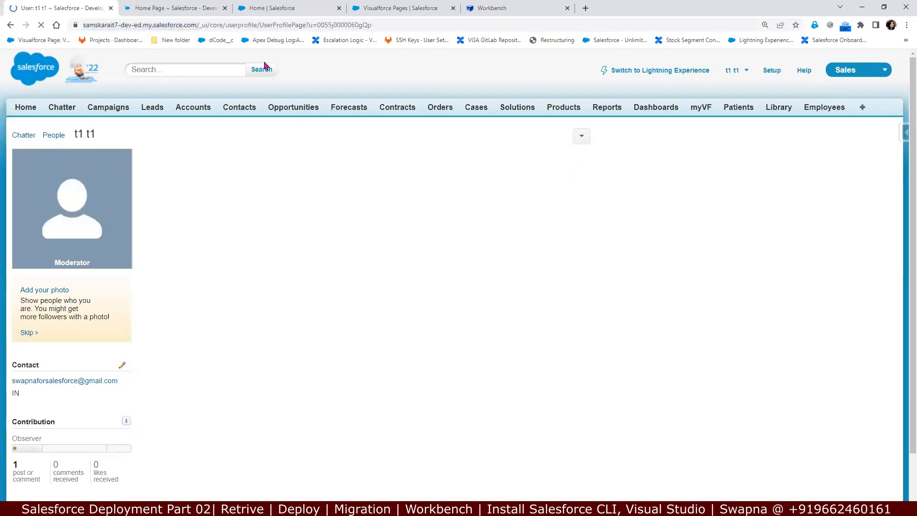
Step: Compare the org name in the Workbench header with the domain in the samskarait7 org's web address
{"action": "left_click", "coordinate": [494, 6]}
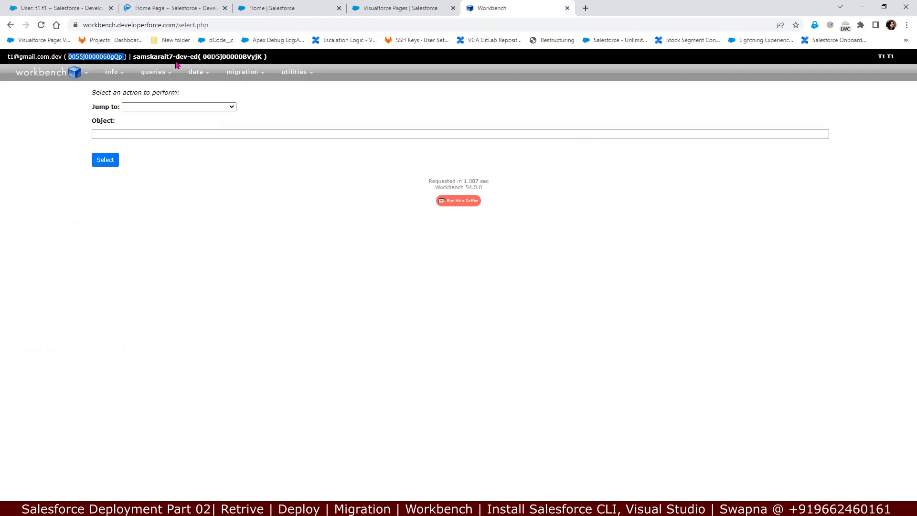
{"action": "left_click", "coordinate": [86, 14]}
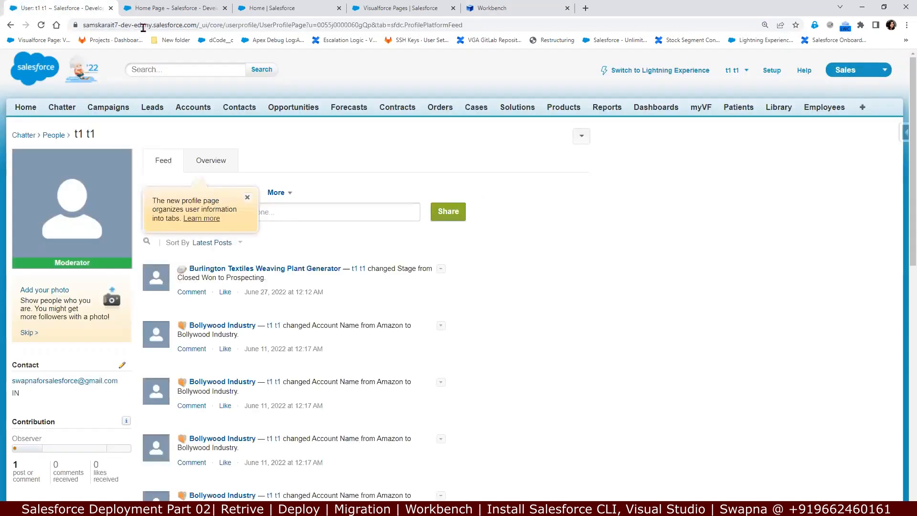
{"action": "left_click_drag", "start_coordinate": [85, 25], "coordinate": [143, 26]}
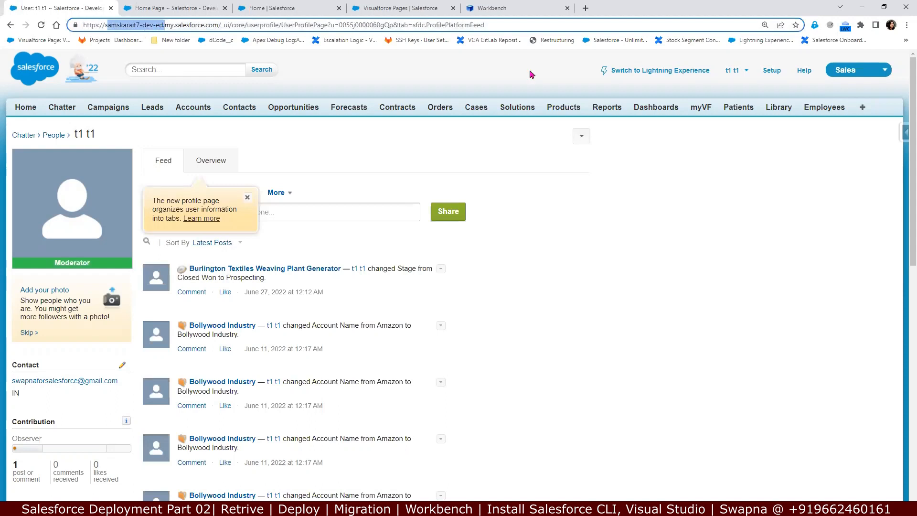
Step: Search Setup for "Compa", open Company Information and select the Salesforce.com Organization ID for copying
{"action": "left_click", "coordinate": [159, 10]}
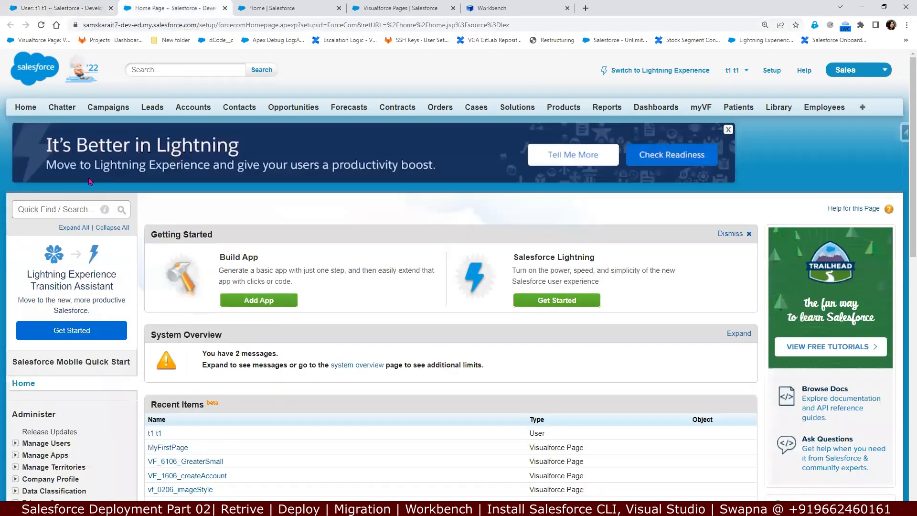
{"action": "left_click", "coordinate": [62, 214]}
{"action": "type", "text": "Compa"}
{"action": "left_click", "coordinate": [68, 289]}
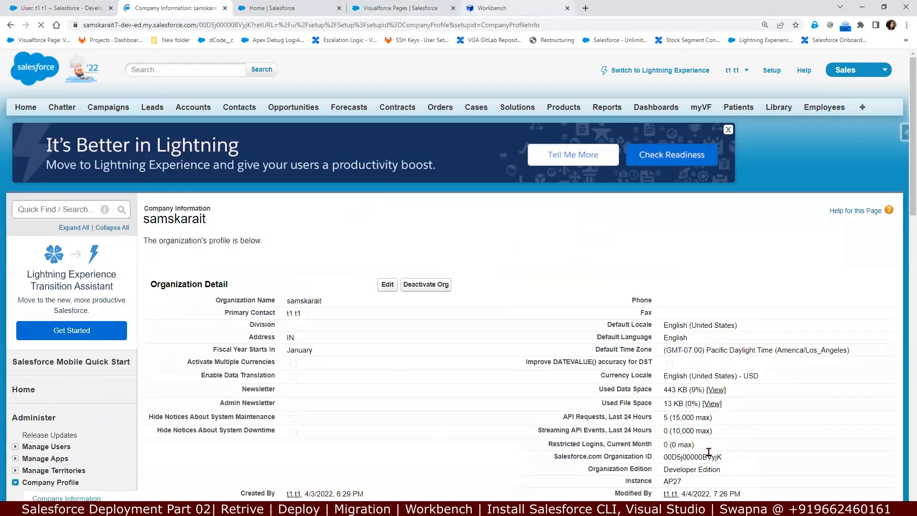
{"action": "double_click", "coordinate": [708, 455]}
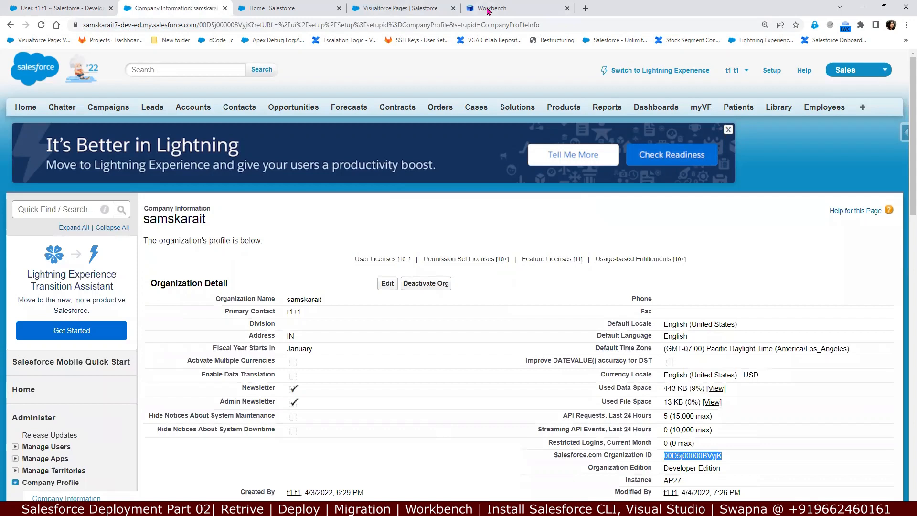
Step: Look up the copied organization ID on the Workbench page, and close the page search
{"action": "key", "text": "ctrl+shift+Tab"}
{"action": "key", "text": "ctrl+shift+Tab"}
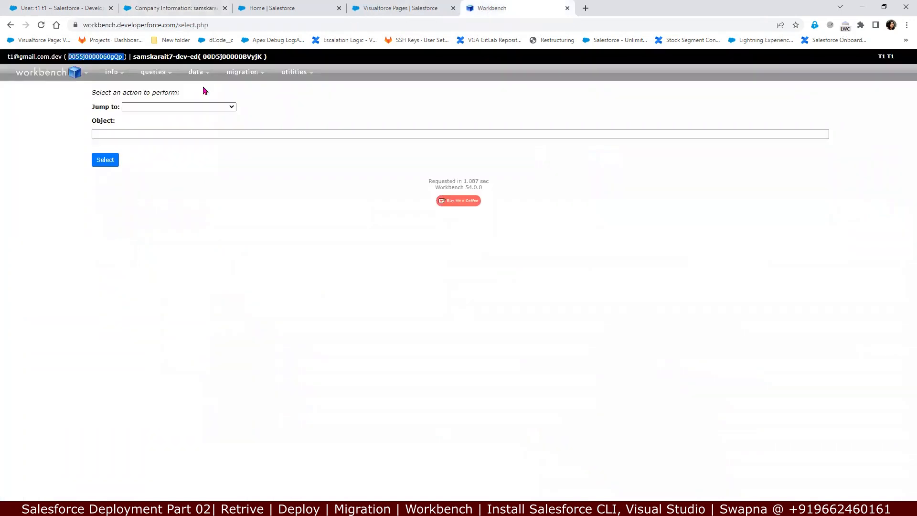
{"action": "key", "text": "ctrl+f"}
{"action": "key", "text": "ctrl+v"}
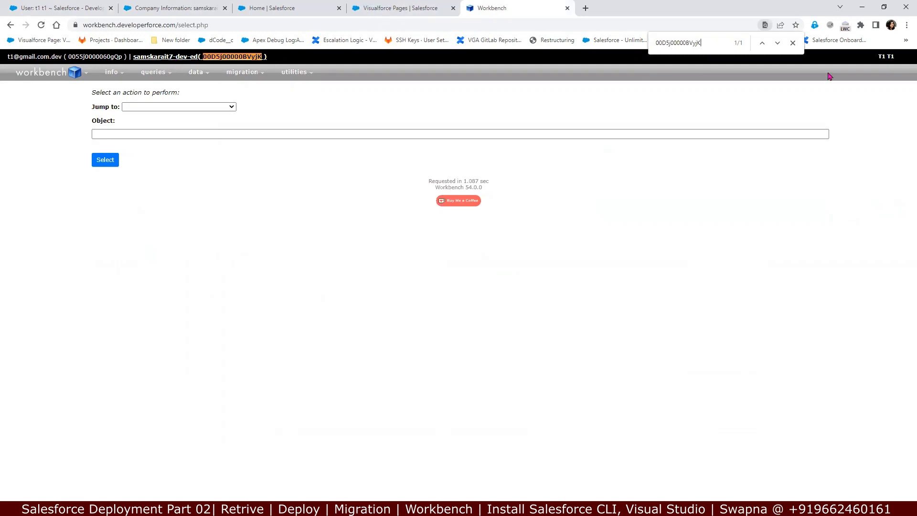
{"action": "left_click", "coordinate": [793, 43]}
Step: Open the Workbench settings and review the general, login and data management options
{"action": "mouse_move", "coordinate": [34, 79]}
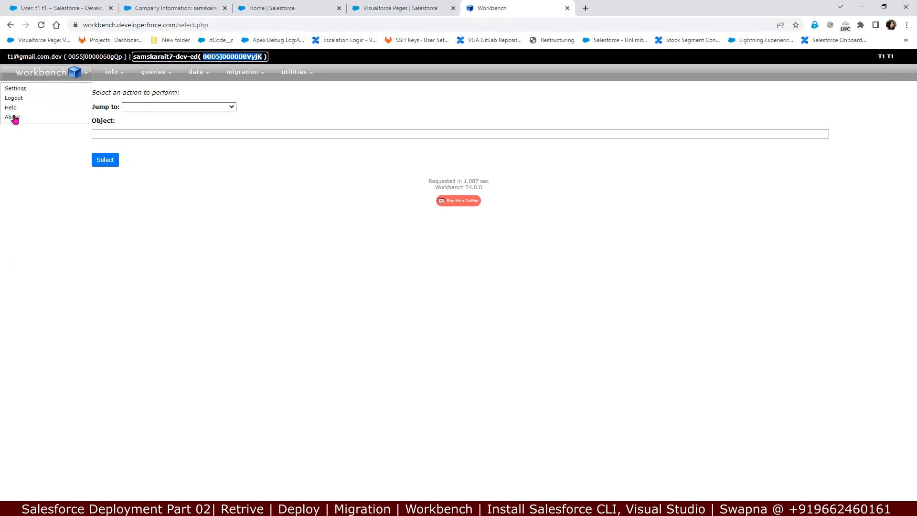
{"action": "mouse_move", "coordinate": [15, 101]}
{"action": "left_click", "coordinate": [16, 91]}
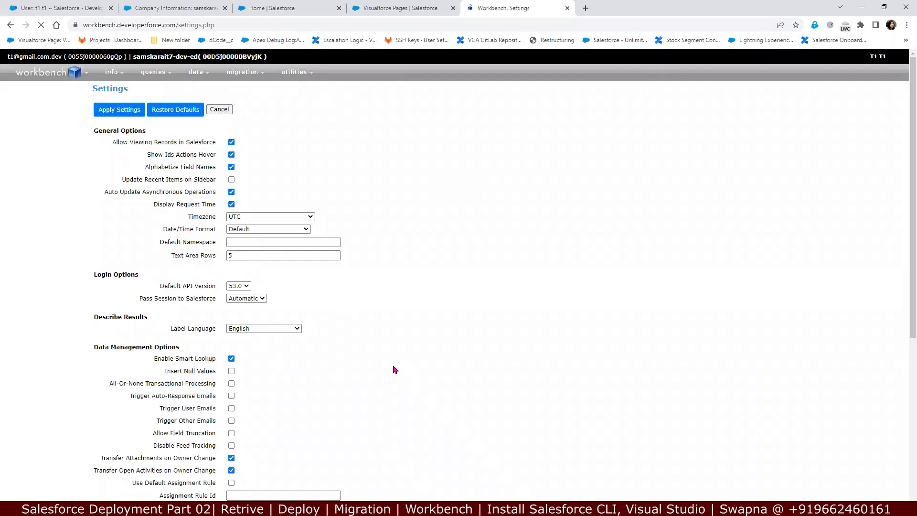
{"action": "scroll", "coordinate": [395, 370], "scroll_direction": "down", "scroll_amount": 2}
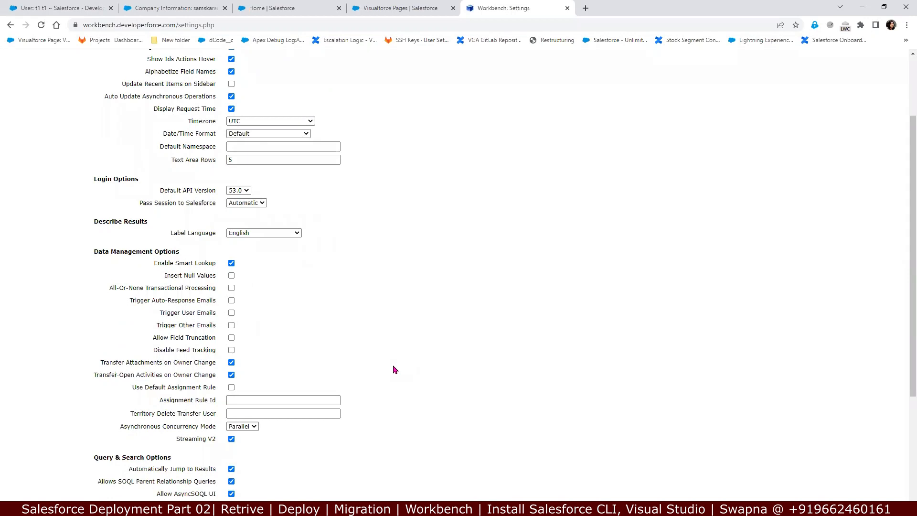
Step: Review the remaining Workbench settings, including the default API version and the query, package version and Apex execute logging options
{"action": "scroll", "coordinate": [394, 370], "scroll_direction": "down", "scroll_amount": 1}
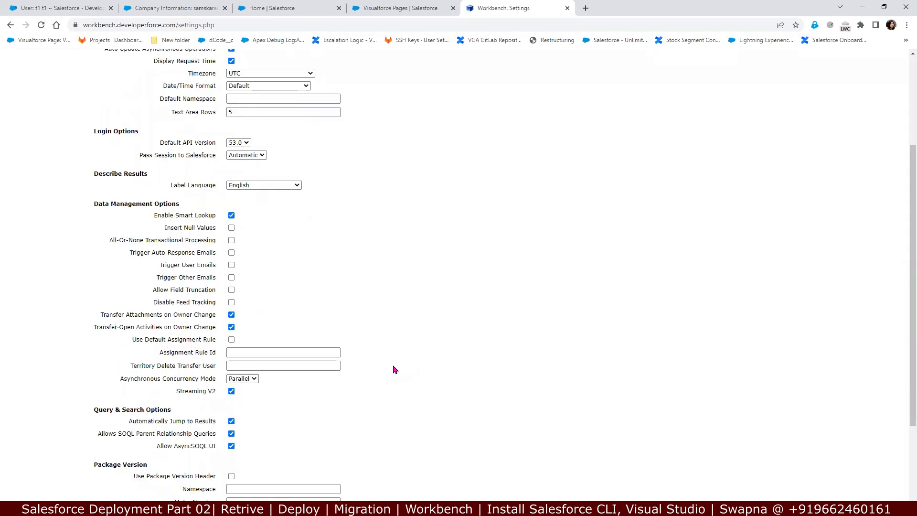
{"action": "scroll", "coordinate": [394, 369], "scroll_direction": "down", "scroll_amount": 3}
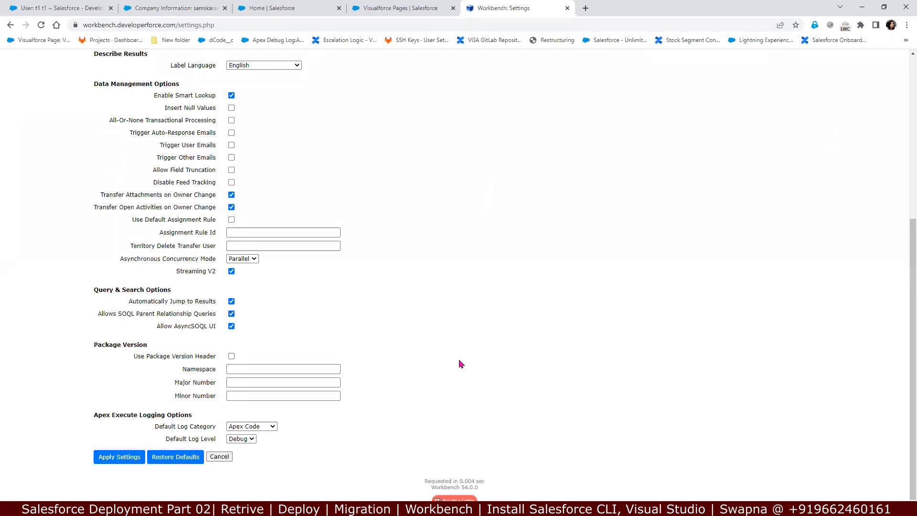
{"action": "scroll", "coordinate": [459, 364], "scroll_direction": "up", "scroll_amount": 5}
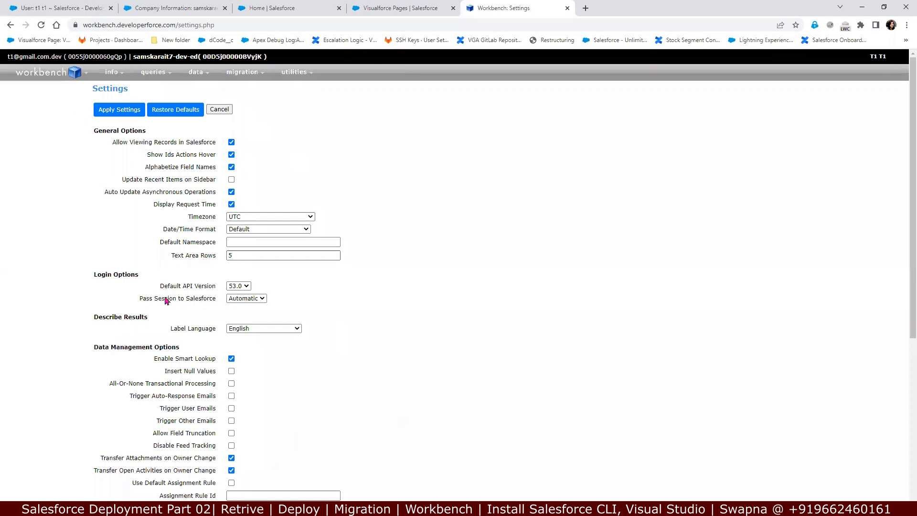
{"action": "left_click_drag", "start_coordinate": [256, 286], "coordinate": [149, 295]}
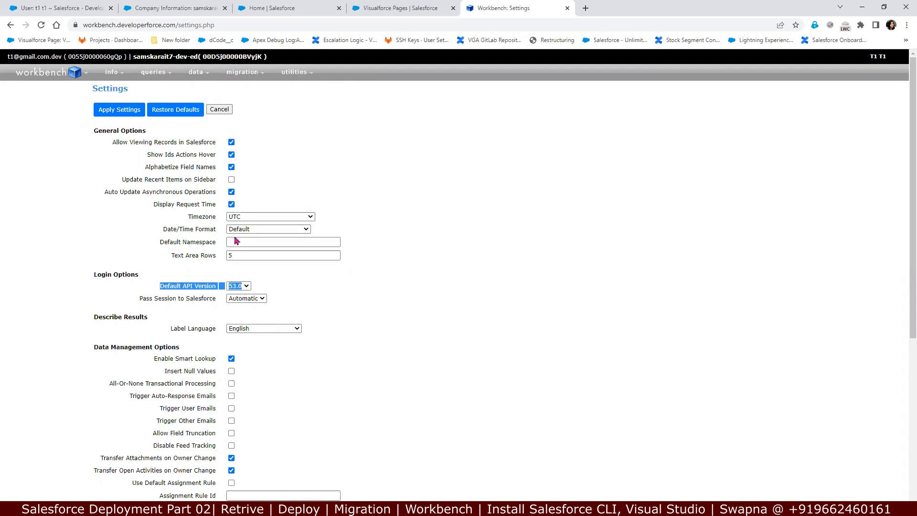
{"action": "scroll", "coordinate": [323, 457], "scroll_direction": "down", "scroll_amount": 5}
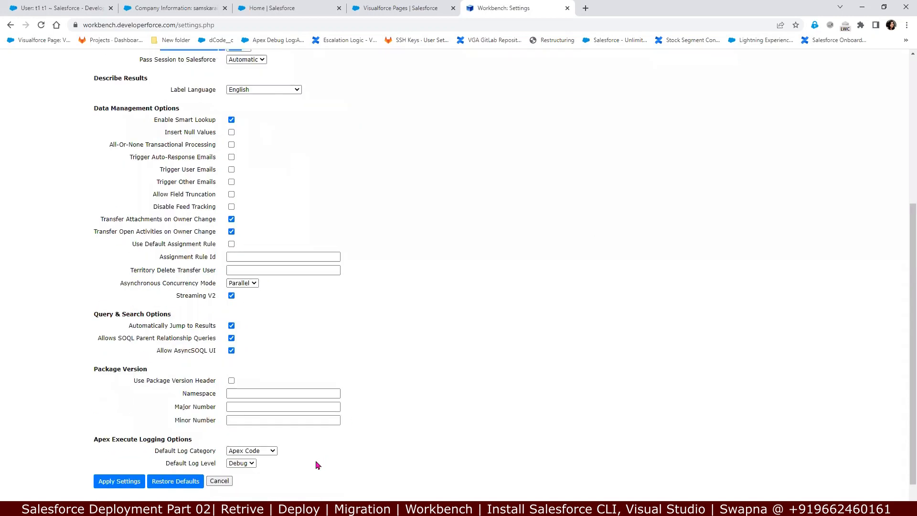
{"action": "scroll", "coordinate": [315, 460], "scroll_direction": "down", "scroll_amount": 1}
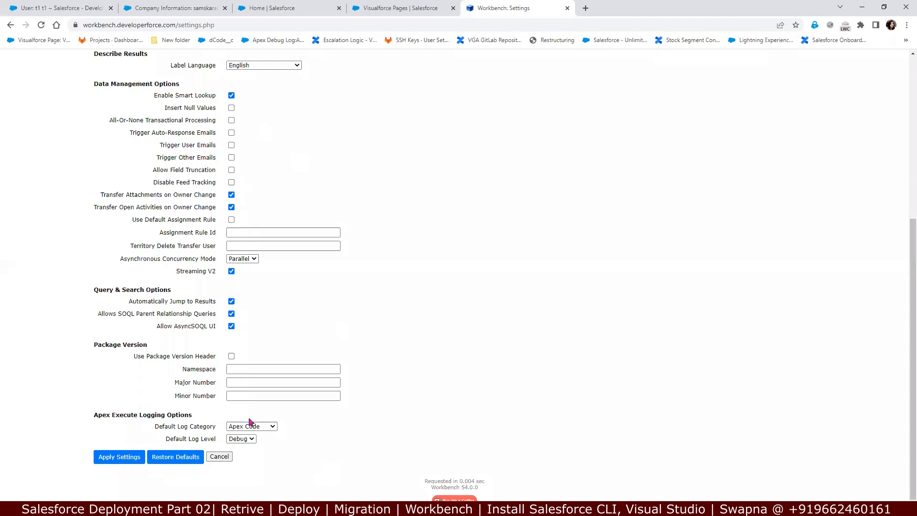
{"action": "scroll", "coordinate": [247, 414], "scroll_direction": "up", "scroll_amount": 6}
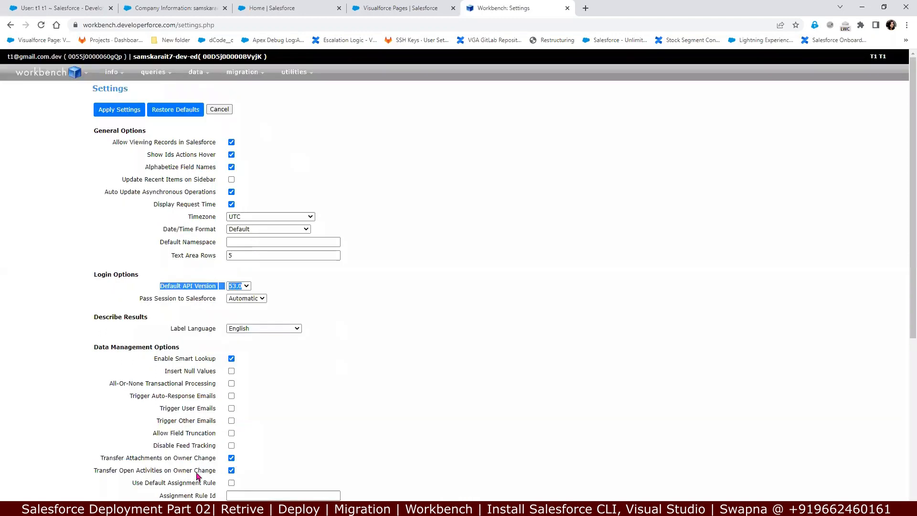
{"action": "scroll", "coordinate": [127, 466], "scroll_direction": "down", "scroll_amount": 6}
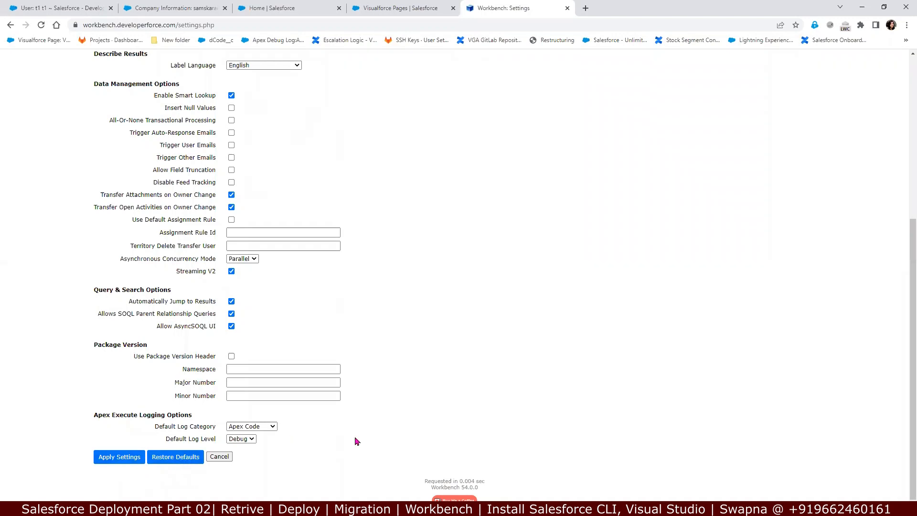
{"action": "scroll", "coordinate": [191, 286], "scroll_direction": "up", "scroll_amount": 6}
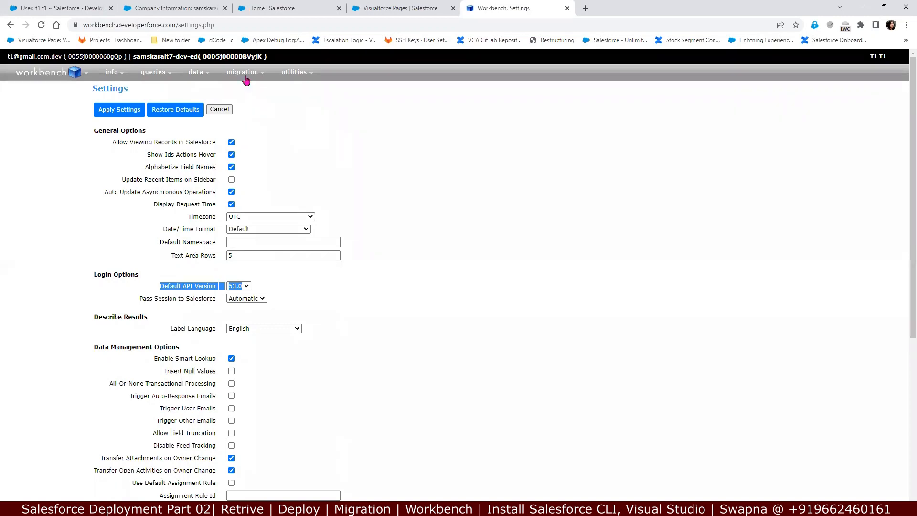
Step: Check the connected org name in the header, open the Retrieve page and examine its Unpackaged Manifest option
{"action": "mouse_move", "coordinate": [241, 76]}
{"action": "left_click_drag", "start_coordinate": [136, 56], "coordinate": [197, 56]}
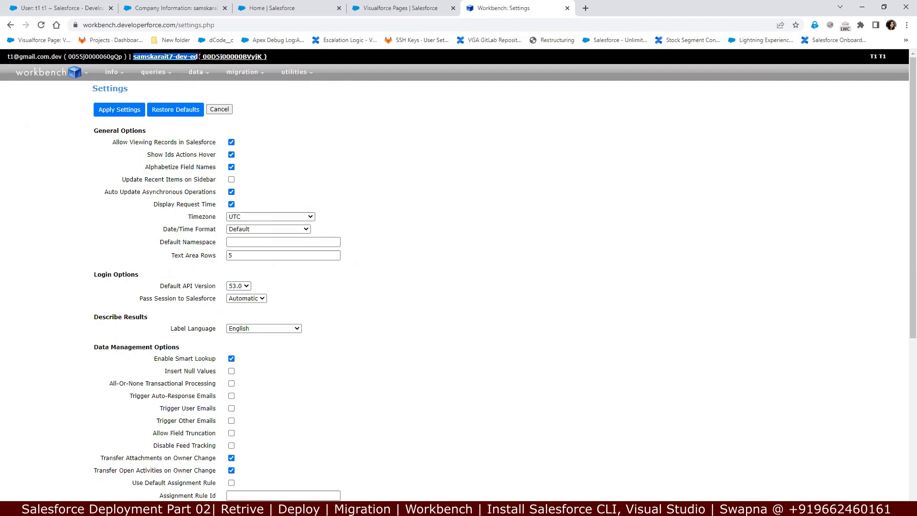
{"action": "mouse_move", "coordinate": [236, 73]}
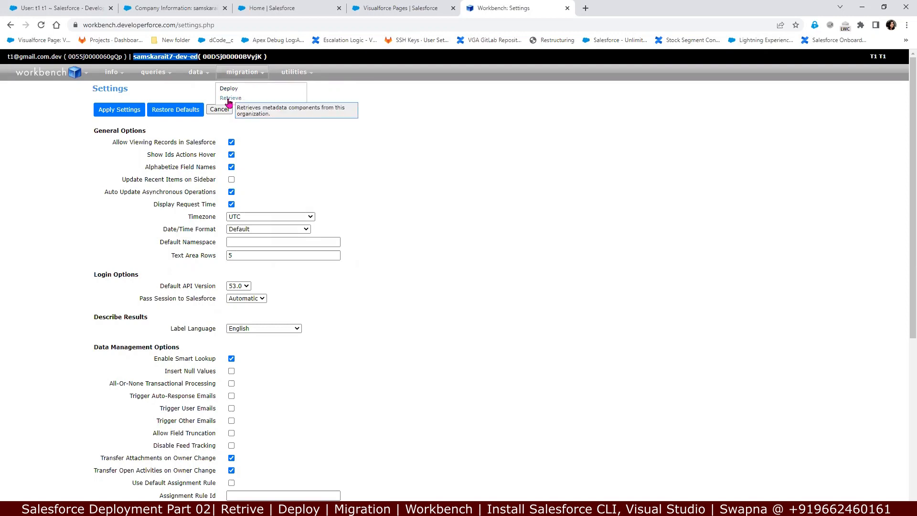
{"action": "left_click", "coordinate": [229, 98]}
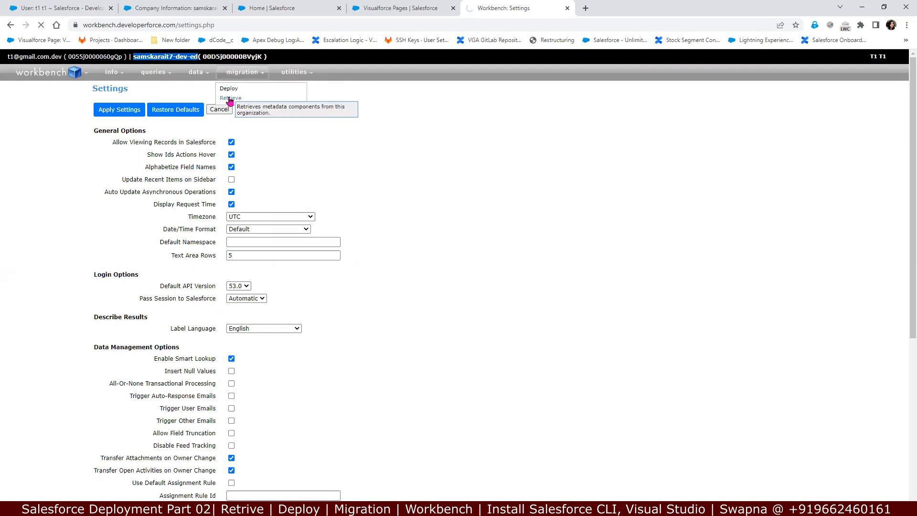
{"action": "mouse_move", "coordinate": [240, 78]}
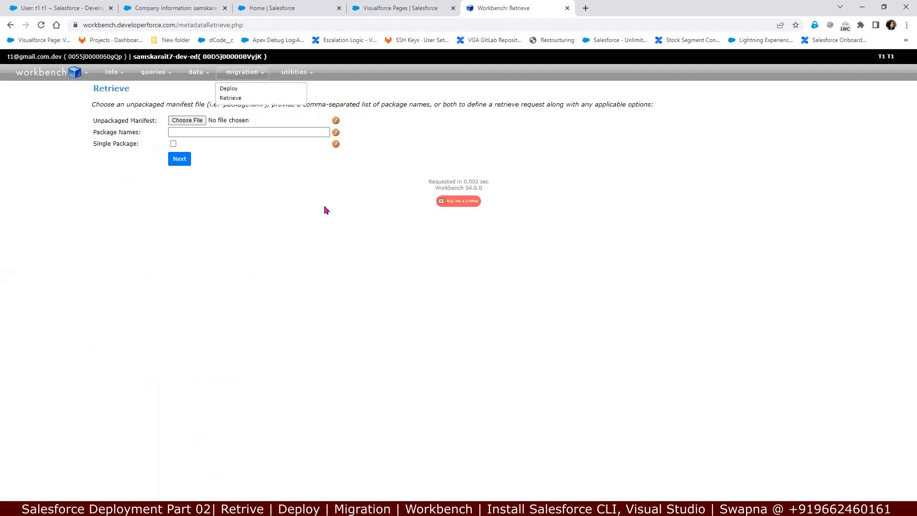
{"action": "left_click_drag", "start_coordinate": [79, 99], "coordinate": [288, 157]}
{"action": "left_click", "coordinate": [281, 211]}
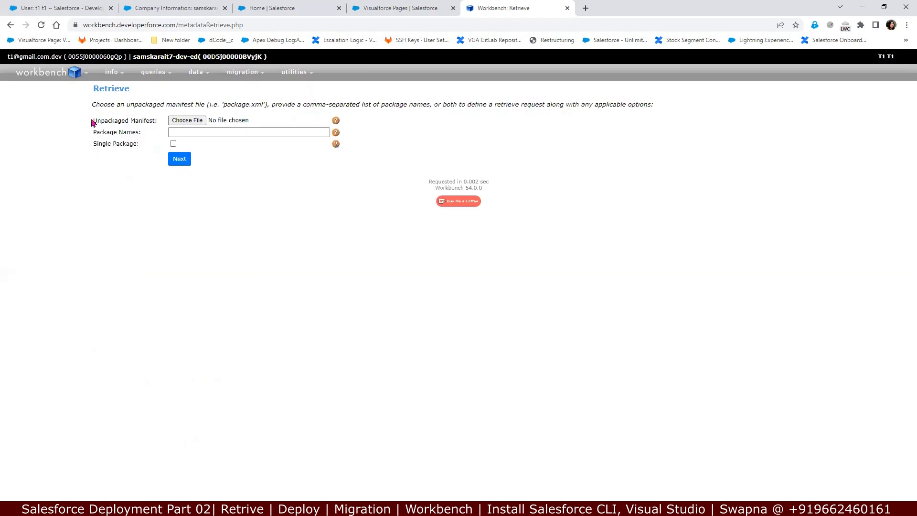
{"action": "left_click_drag", "start_coordinate": [132, 121], "coordinate": [176, 126]}
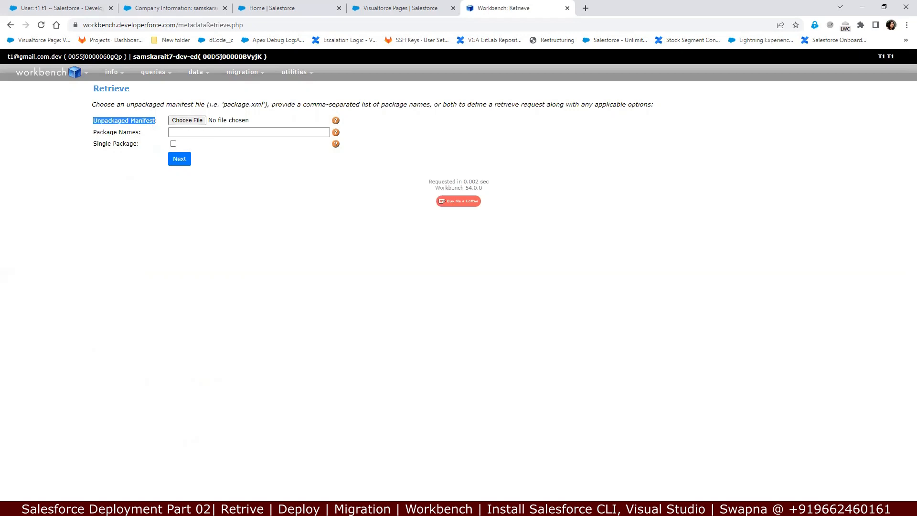
Step: Switch to File Explorer and browse through C:\SFDC\SFDCAnt\sample to the personal subfolder that holds the package file
{"action": "key", "text": "alt+Tab"}
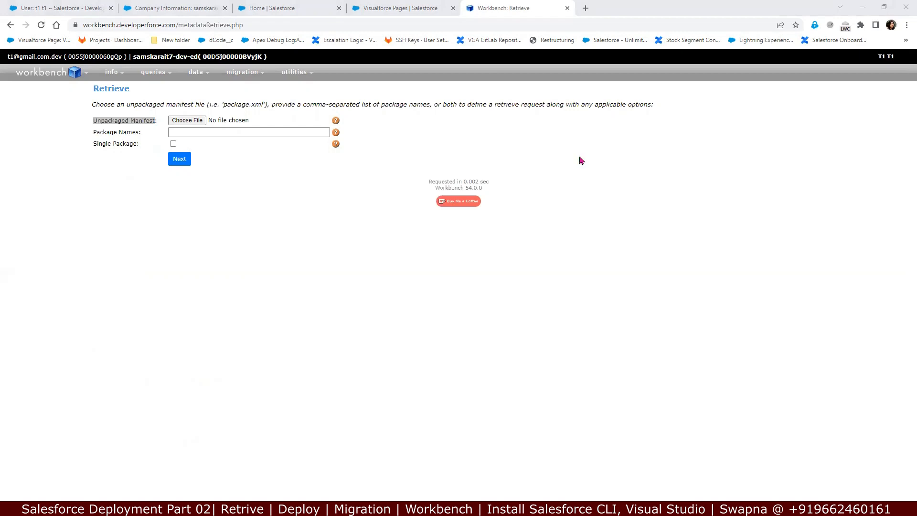
{"action": "left_click", "coordinate": [428, 312]}
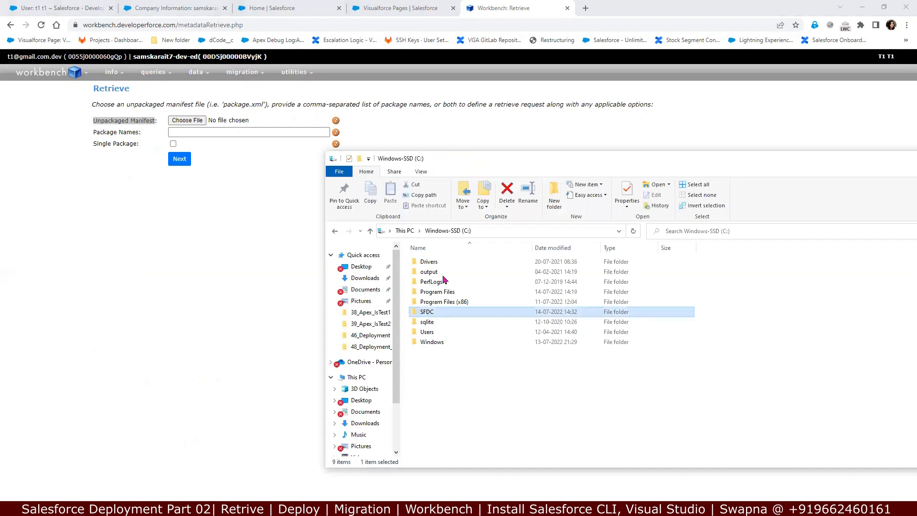
{"action": "key", "text": "Return"}
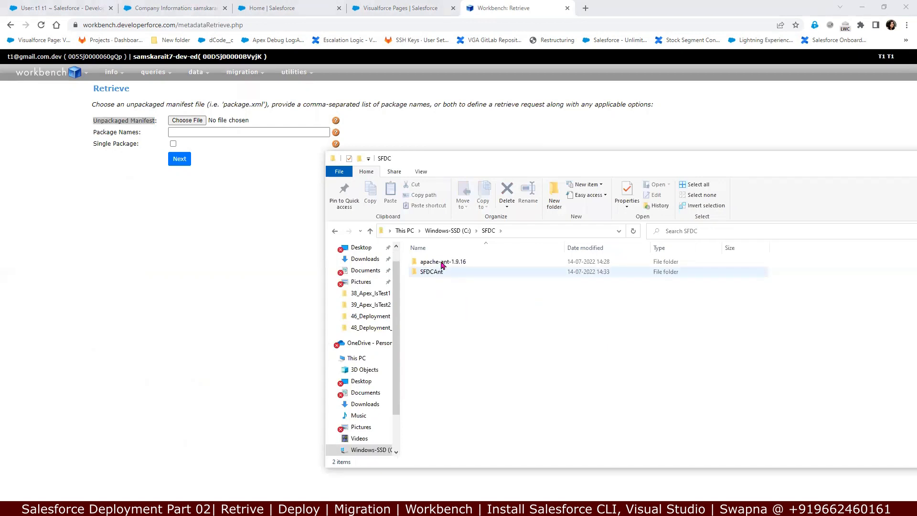
{"action": "double_click", "coordinate": [442, 272]}
{"action": "double_click", "coordinate": [441, 262]}
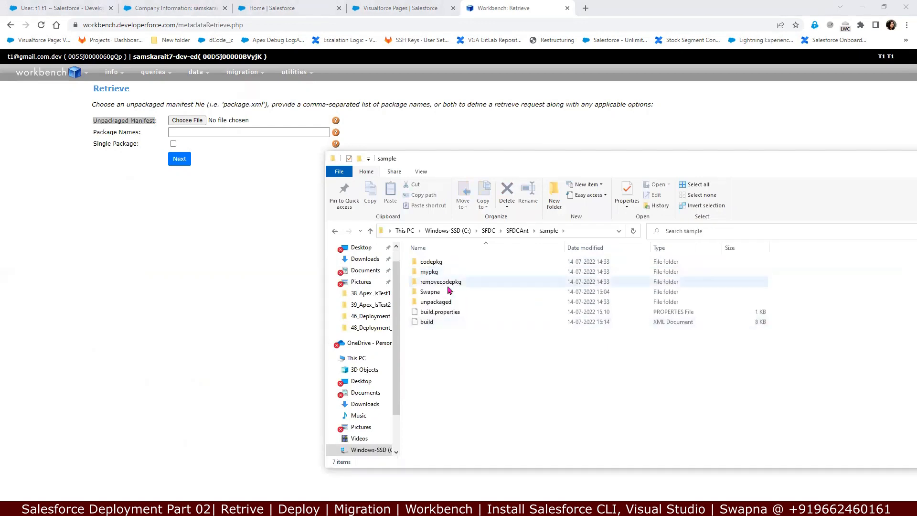
{"action": "double_click", "coordinate": [449, 293]}
Step: Open the package XML file in Notepad++, check the MyFirstPage member, and minimize the editor
{"action": "left_click", "coordinate": [431, 272]}
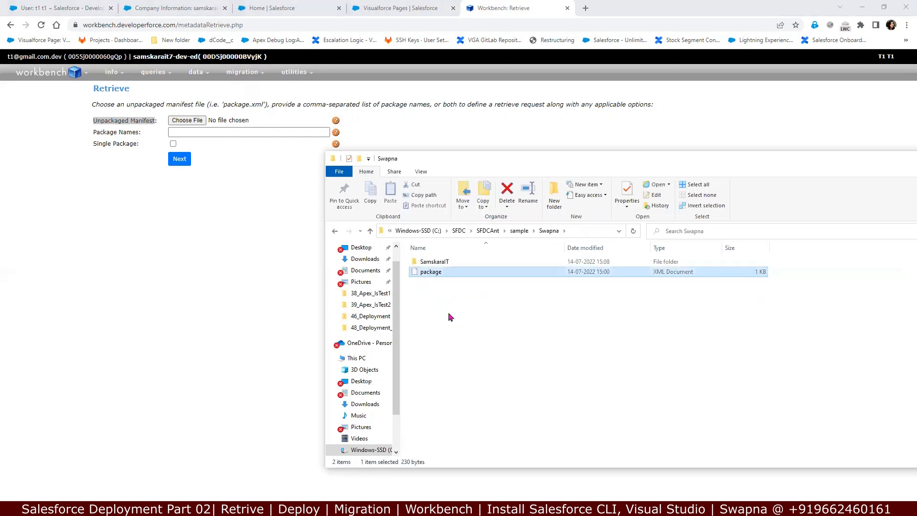
{"action": "right_click", "coordinate": [437, 275]}
{"action": "left_click", "coordinate": [466, 334]}
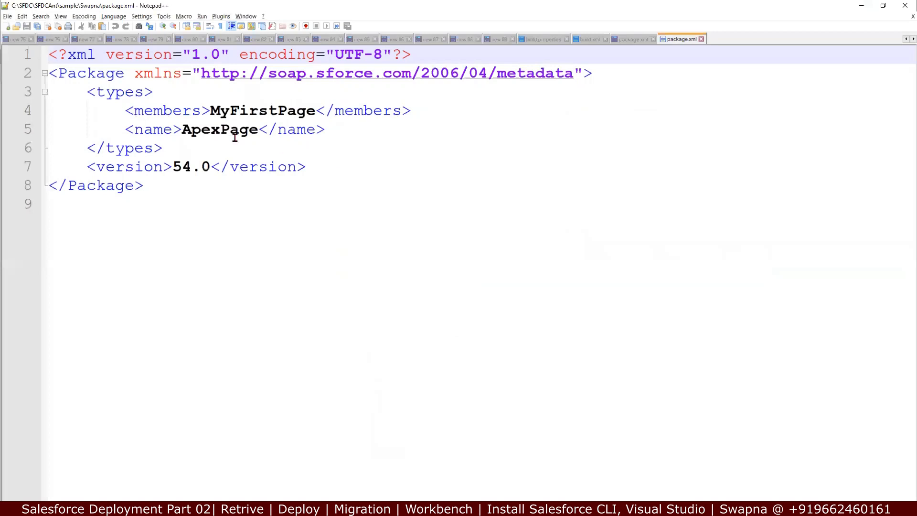
{"action": "double_click", "coordinate": [243, 115]}
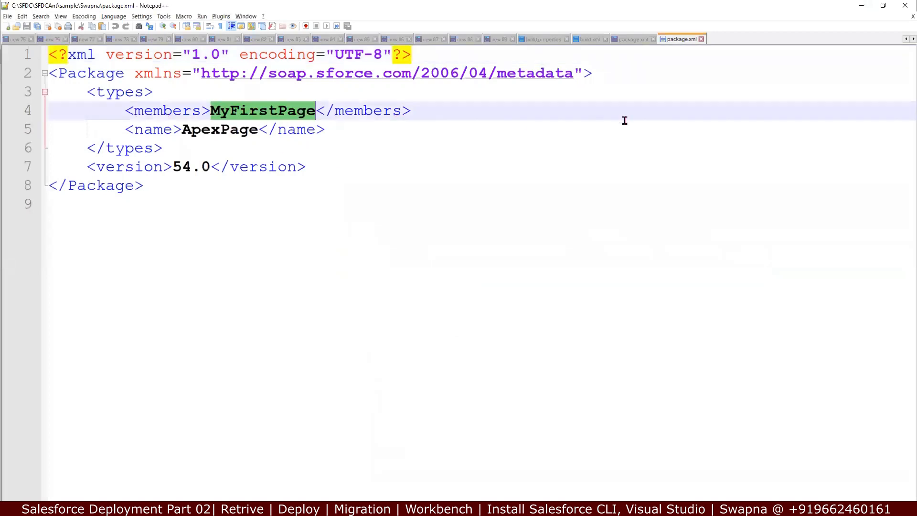
{"action": "left_click", "coordinate": [860, 10]}
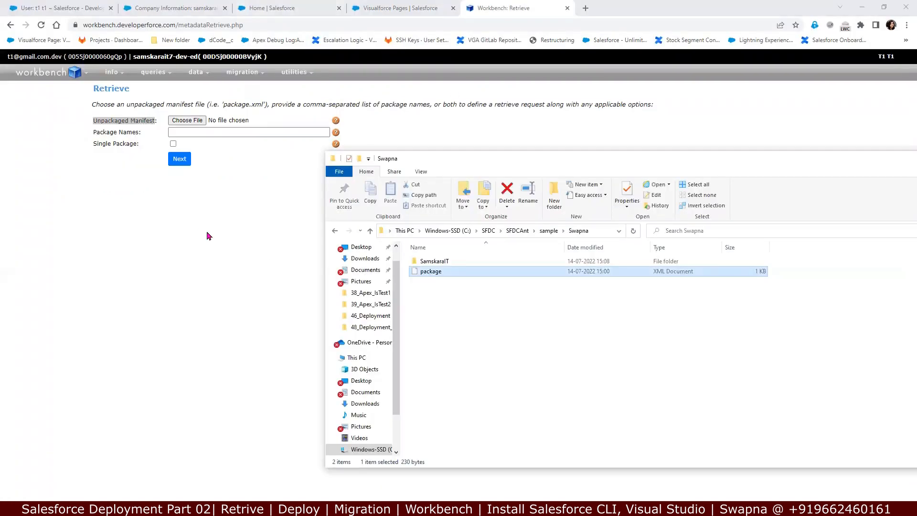
Step: Return to Workbench and choose package.xml from the personal subfolder of C:\SFDC\SFDCAnt\sample as the unpackaged manifest
{"action": "left_click", "coordinate": [209, 236]}
{"action": "left_click", "coordinate": [183, 121]}
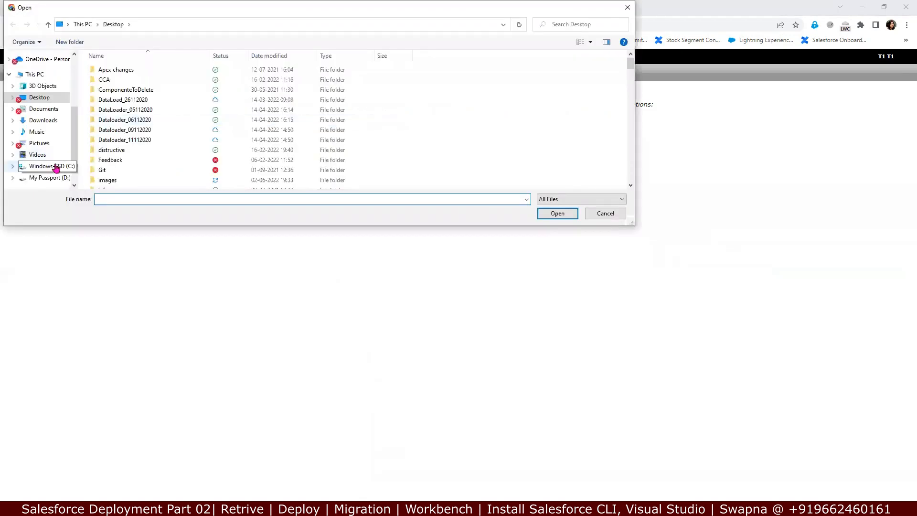
{"action": "left_click", "coordinate": [51, 166]}
{"action": "left_click", "coordinate": [124, 122]}
{"action": "double_click", "coordinate": [124, 123]}
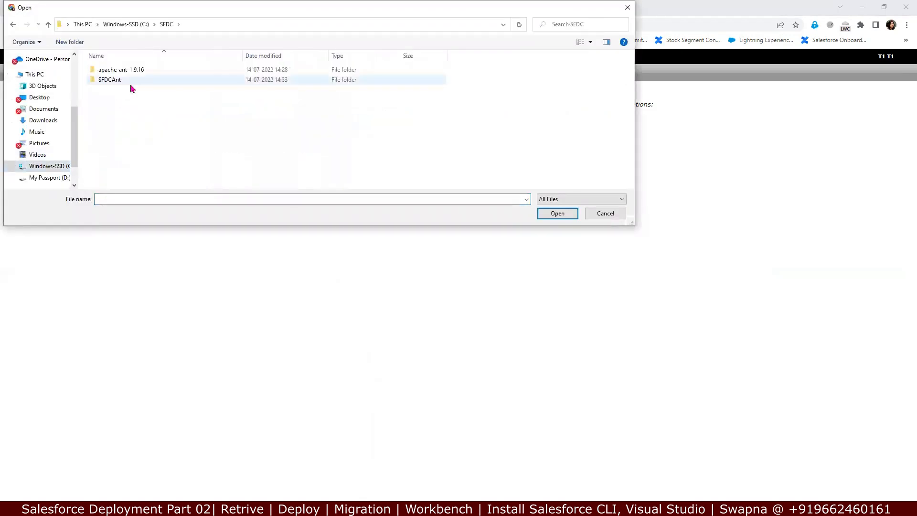
{"action": "double_click", "coordinate": [127, 80]}
{"action": "double_click", "coordinate": [124, 72]}
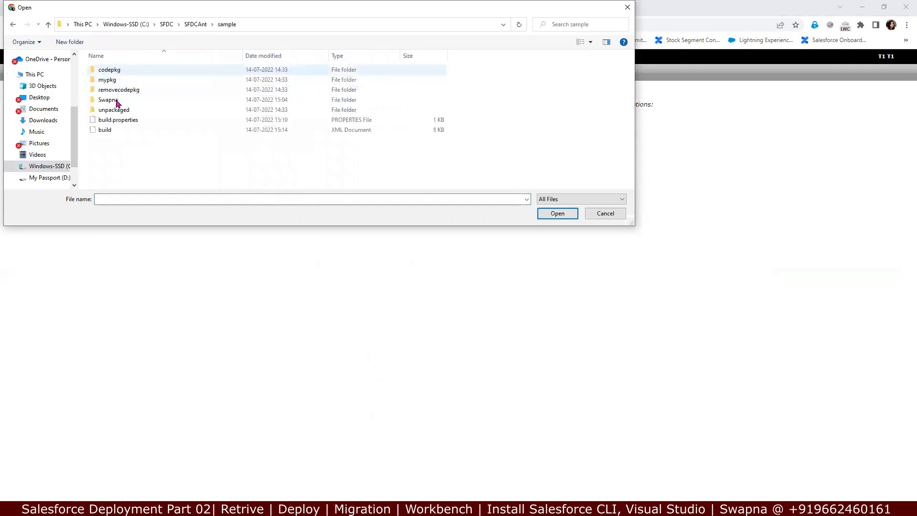
{"action": "double_click", "coordinate": [118, 101]}
{"action": "left_click", "coordinate": [109, 80]}
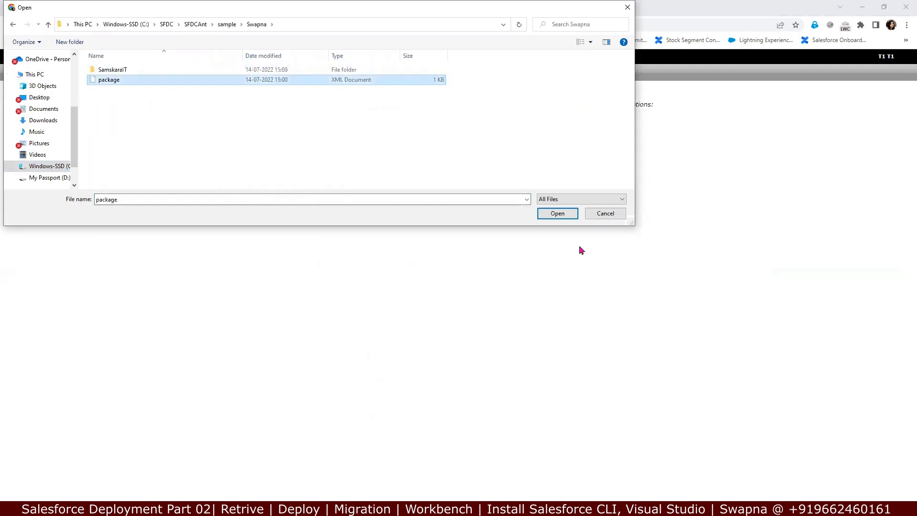
{"action": "left_click", "coordinate": [555, 213]}
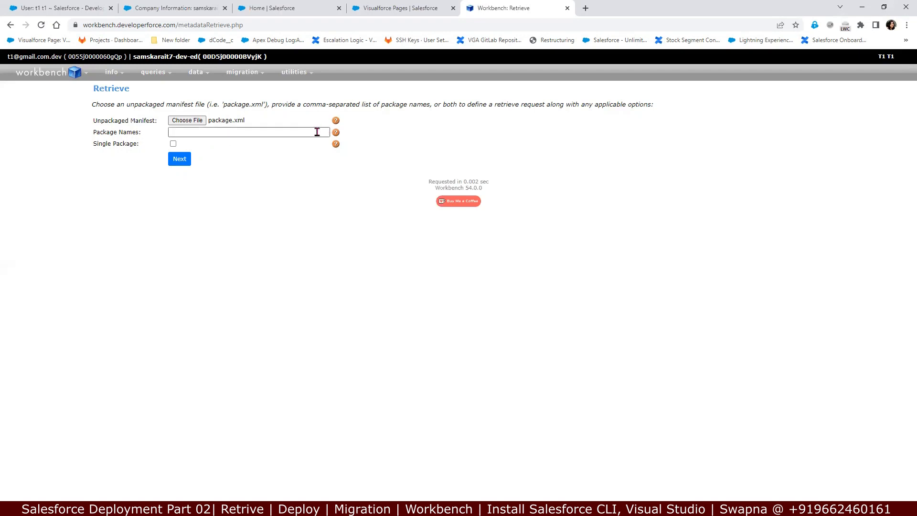
Step: Check the Package Names help, leave that field empty and Single Package unchecked, and stage the retrieve request
{"action": "mouse_move", "coordinate": [337, 134]}
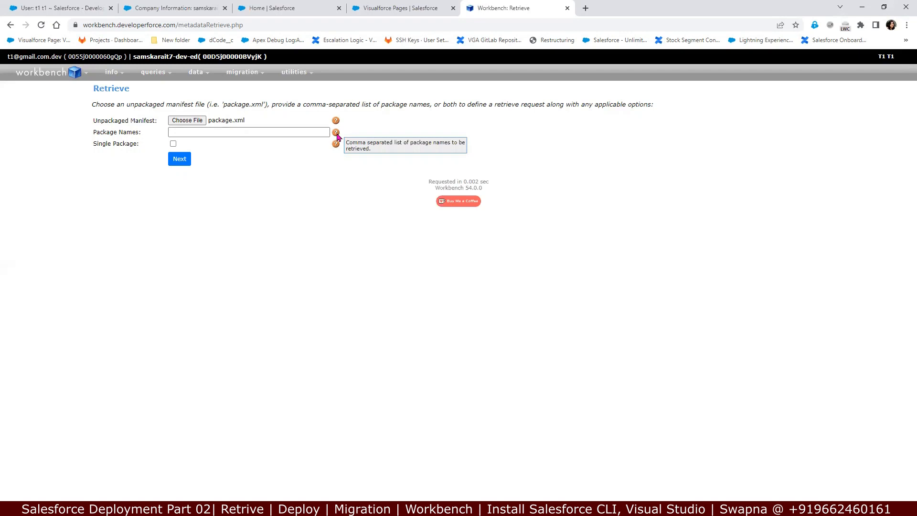
{"action": "left_click", "coordinate": [234, 134]}
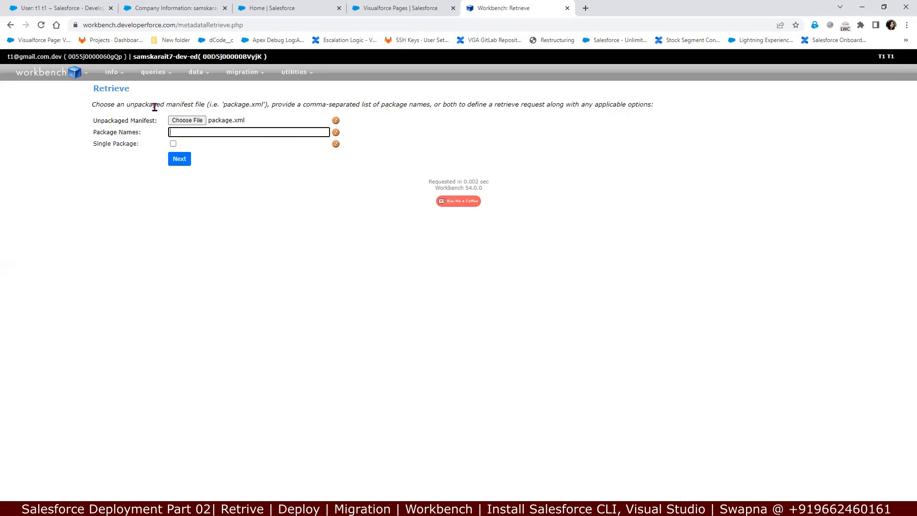
{"action": "left_click", "coordinate": [178, 158]}
{"action": "left_click", "coordinate": [180, 162]}
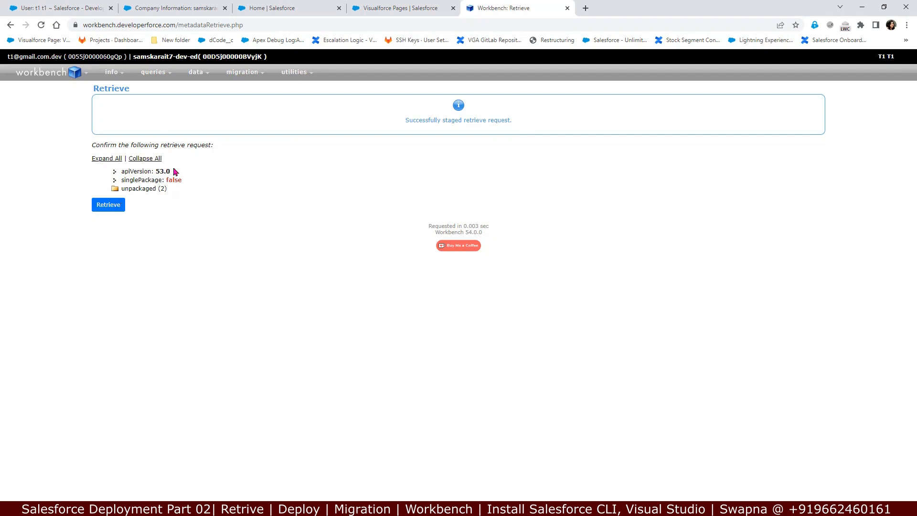
Step: Expand the unpackaged tree of the staged request down to the ApexPage members and check the API version and contents
{"action": "left_click", "coordinate": [139, 189]}
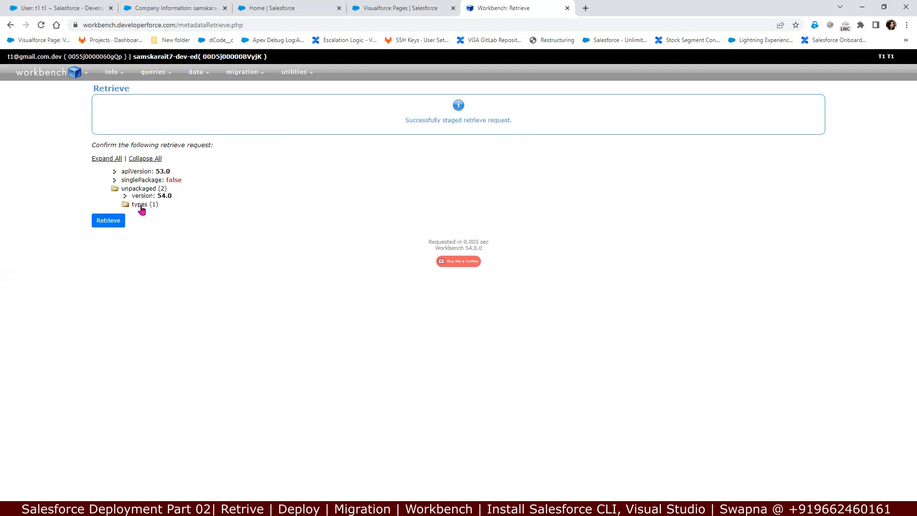
{"action": "left_click", "coordinate": [141, 206]}
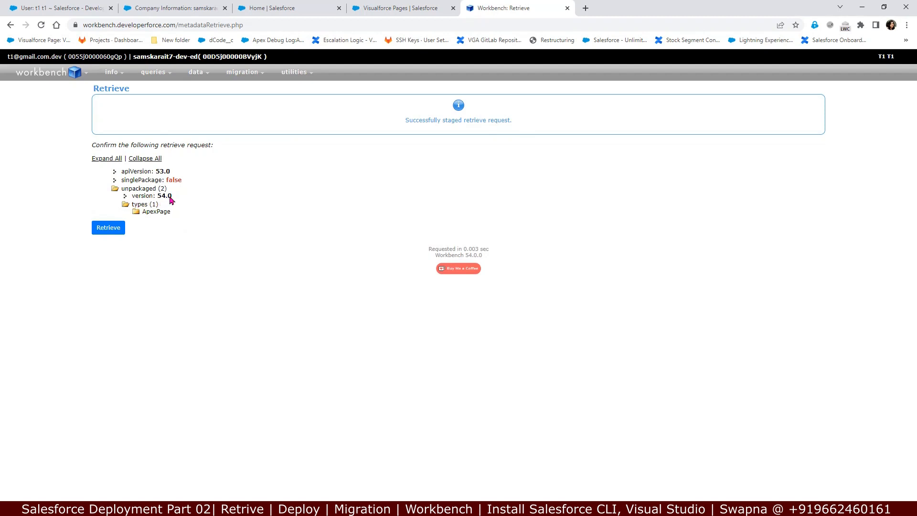
{"action": "left_click_drag", "start_coordinate": [122, 171], "coordinate": [178, 172]}
{"action": "left_click", "coordinate": [137, 215]}
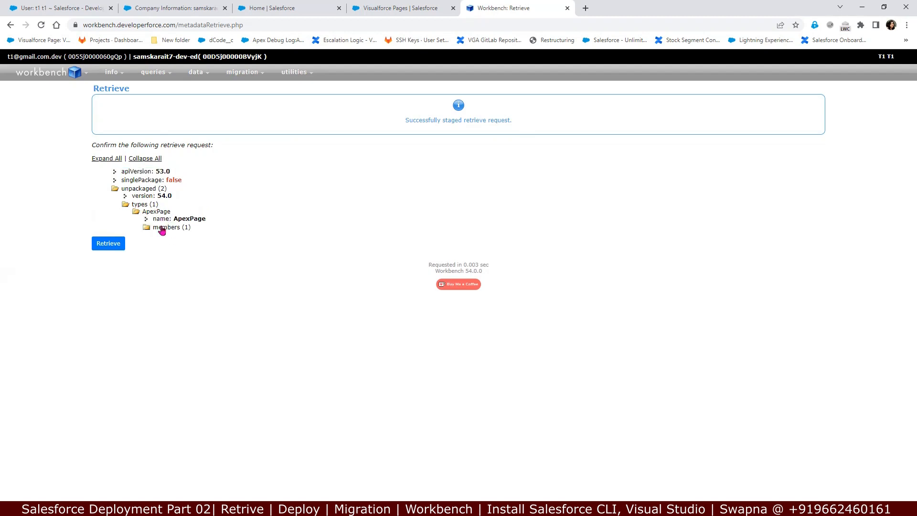
{"action": "left_click", "coordinate": [147, 229]}
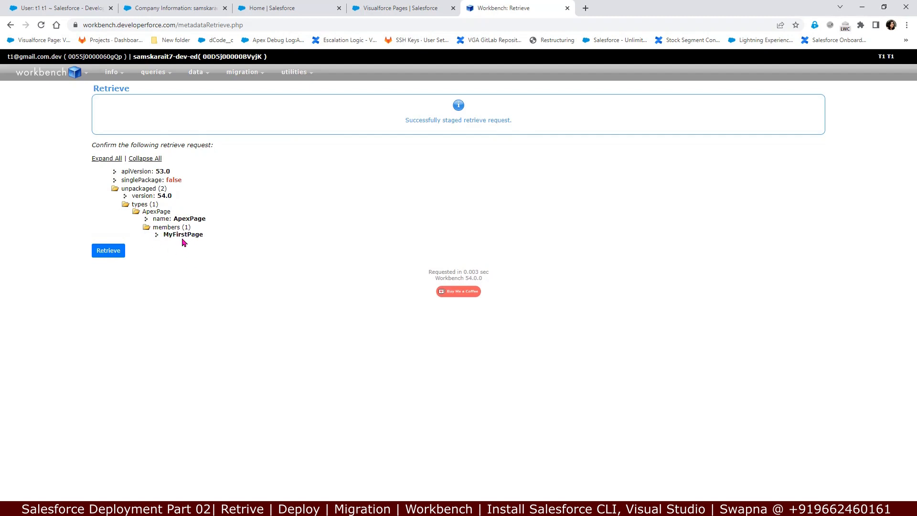
Step: Run the staged retrieve request, check its status, and download the result ZIP file
{"action": "left_click", "coordinate": [115, 257]}
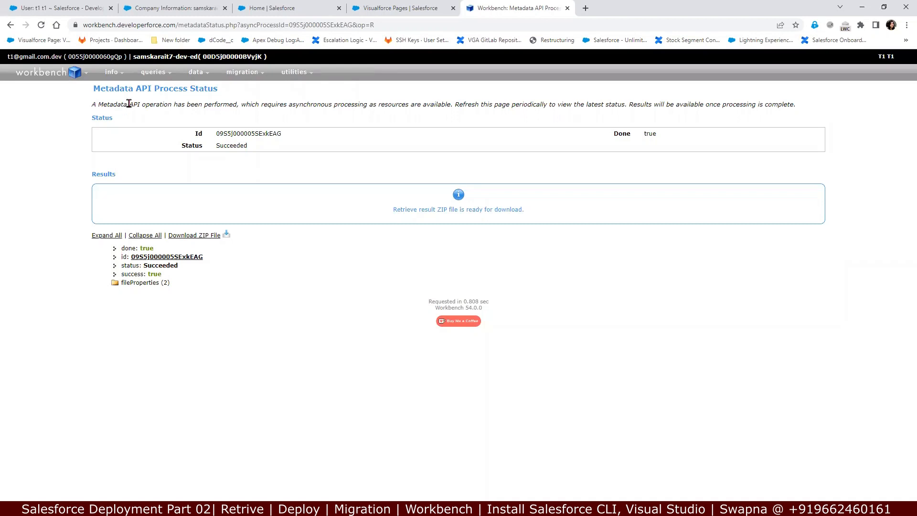
{"action": "left_click_drag", "start_coordinate": [213, 145], "coordinate": [266, 152]}
{"action": "left_click", "coordinate": [206, 236]}
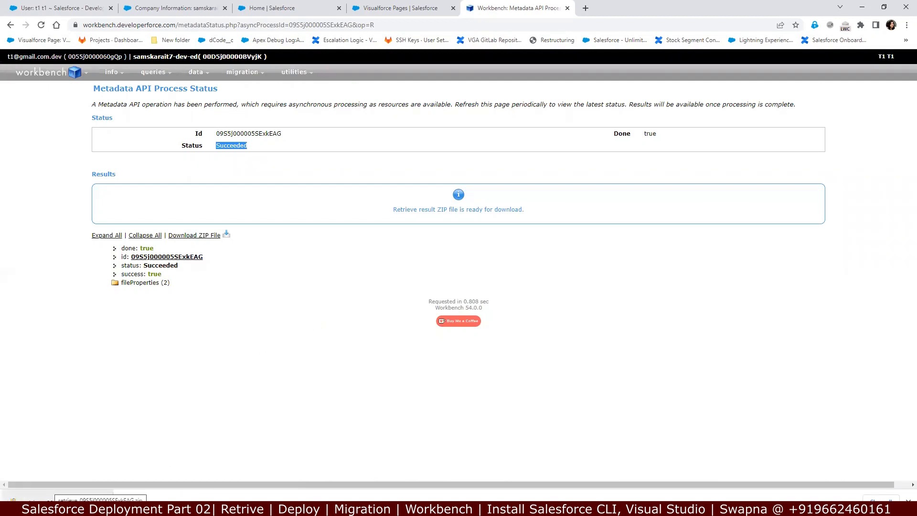
Step: Open the downloaded retrieve ZIP, examine the contents of its unpackaged and pages folders, and close the window
{"action": "left_click", "coordinate": [77, 497]}
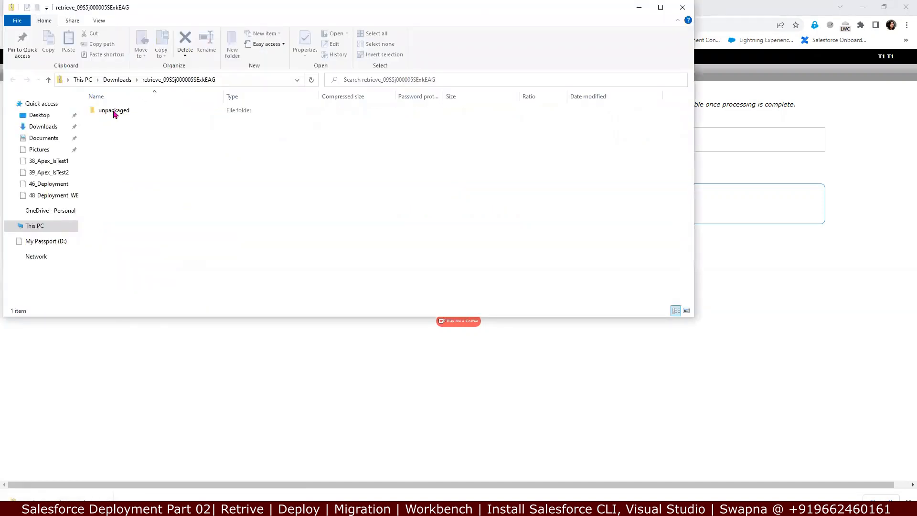
{"action": "double_click", "coordinate": [114, 111]}
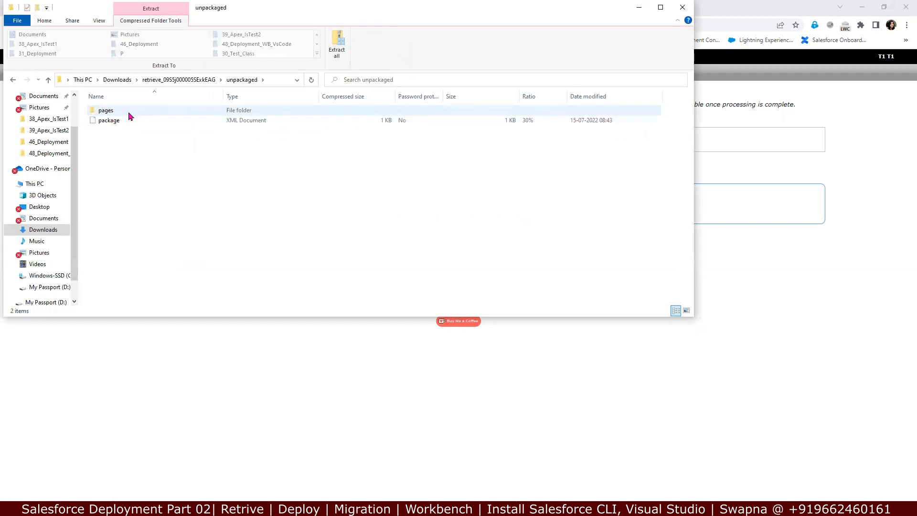
{"action": "left_click", "coordinate": [121, 115]}
{"action": "double_click", "coordinate": [119, 114]}
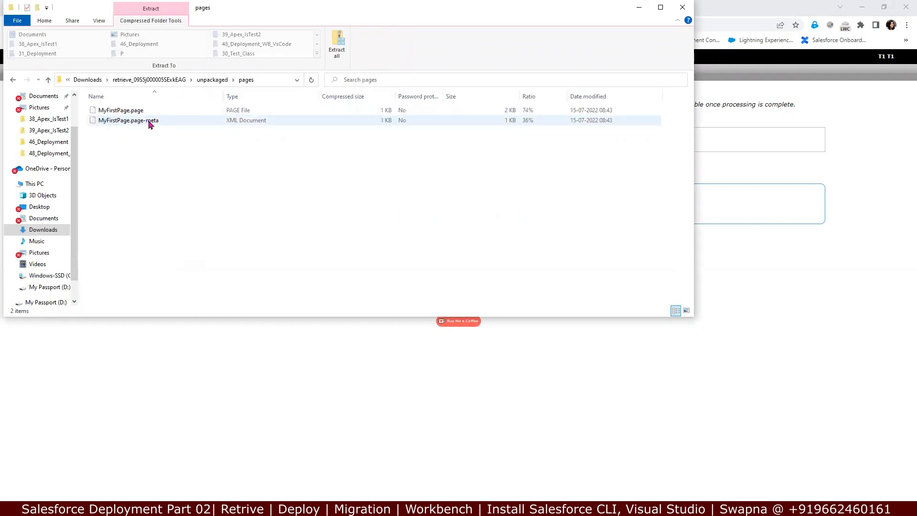
{"action": "left_click", "coordinate": [682, 7]}
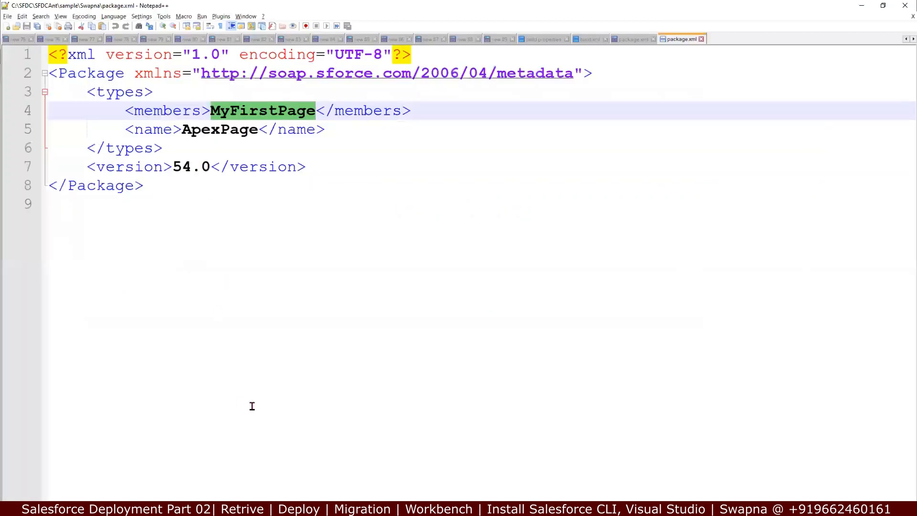
Step: Switch to the "new 86" notes in Notepad++ and write "Step1 : Identify Source Org ," beneath the Deployment Continuation - Workbench heading
{"action": "left_click", "coordinate": [397, 40]}
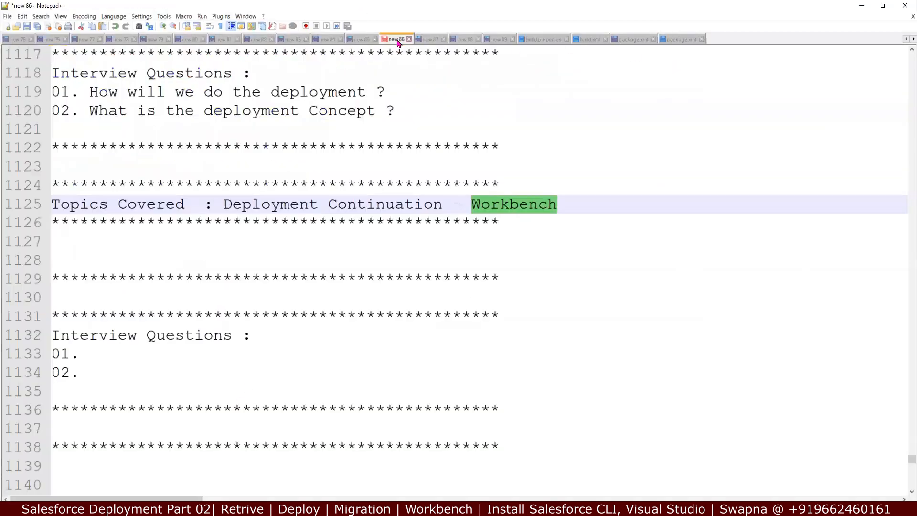
{"action": "left_click", "coordinate": [121, 242]}
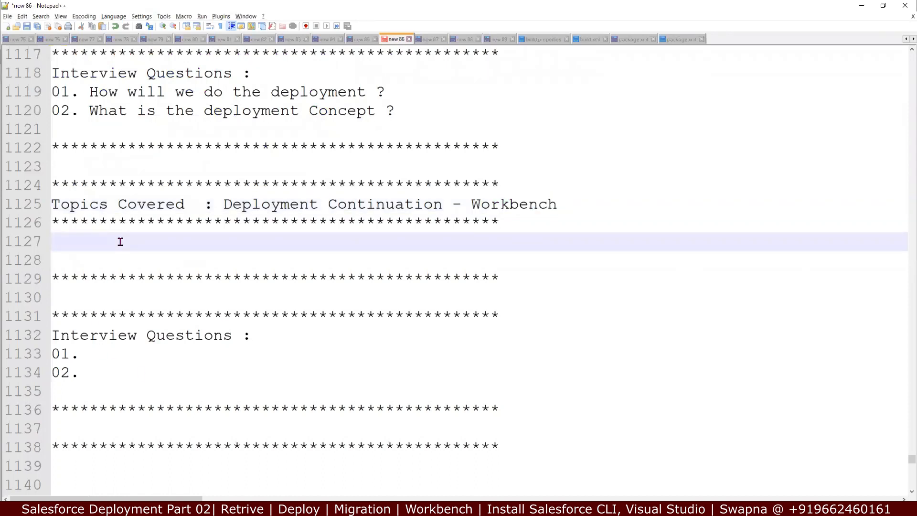
{"action": "type", "text": "S"}
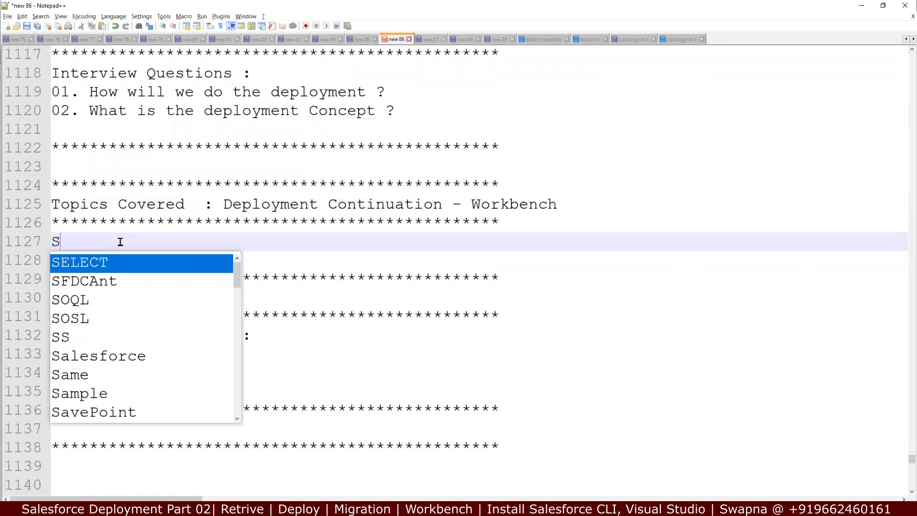
{"action": "type", "text": "tep1 "}
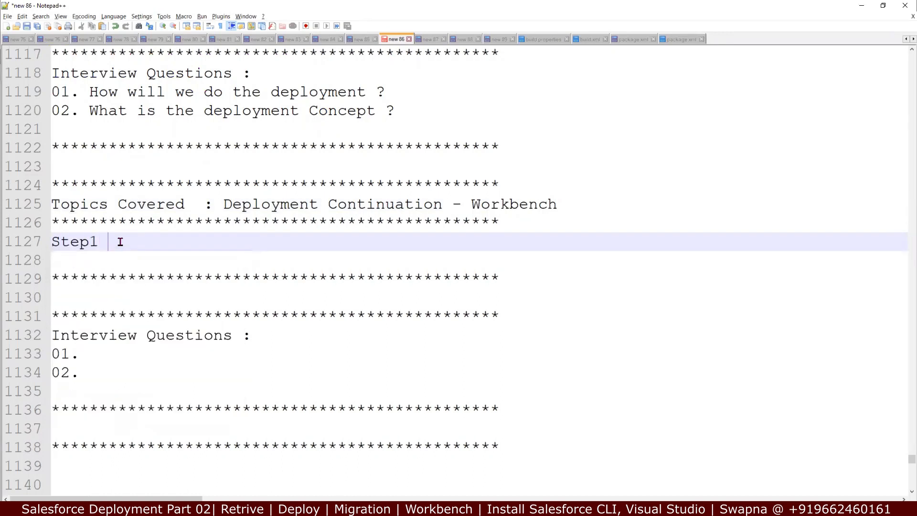
{"action": "type", "text": ": Id"}
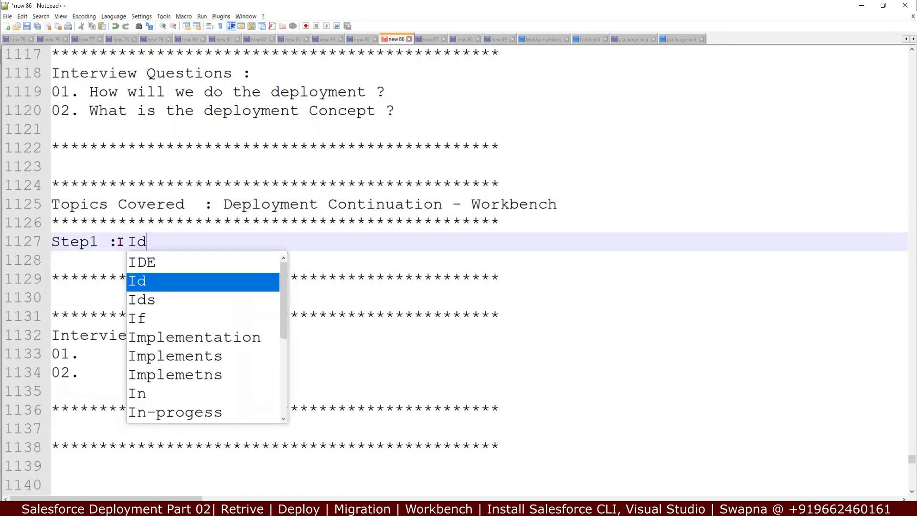
{"action": "type", "text": "entify"}
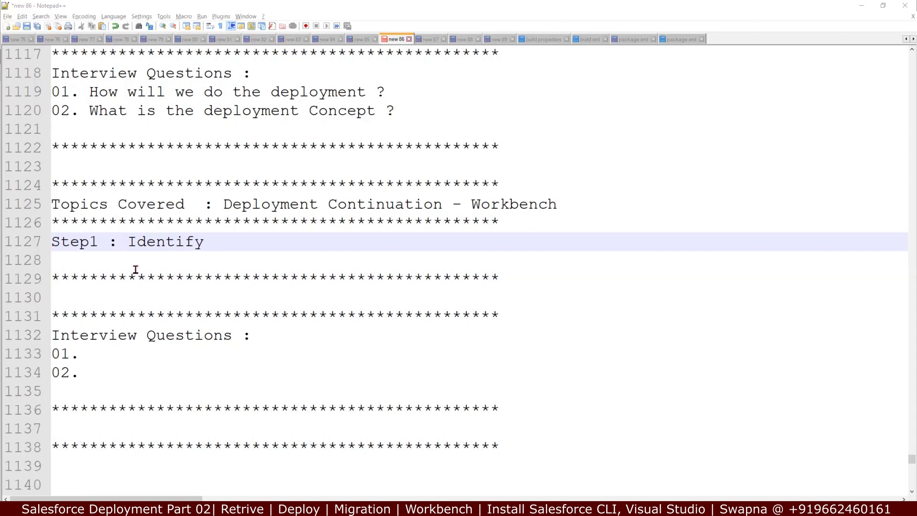
{"action": "left_click", "coordinate": [218, 242]}
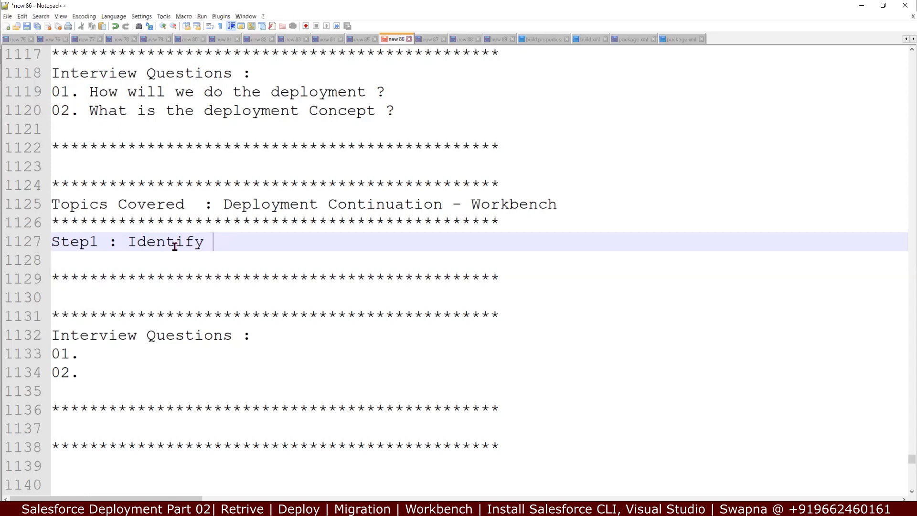
{"action": "type", "text": "Sour"}
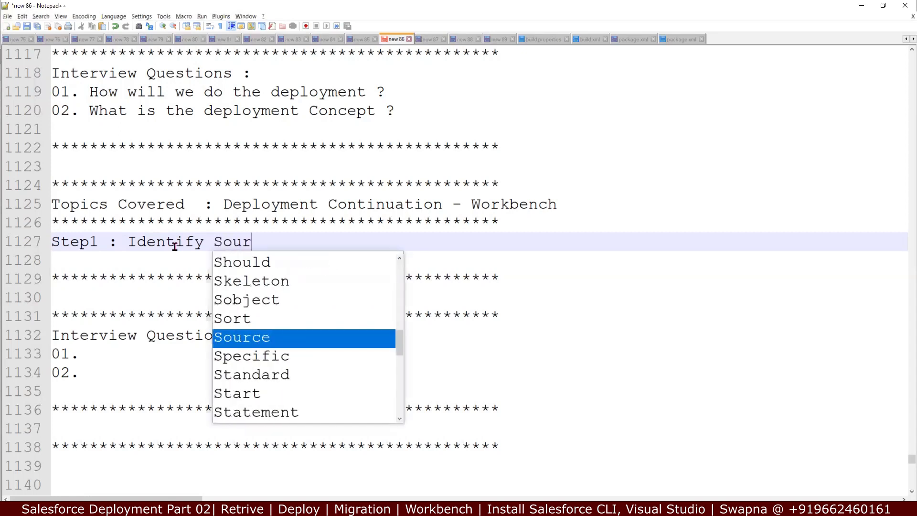
{"action": "type", "text": "ce Org"}
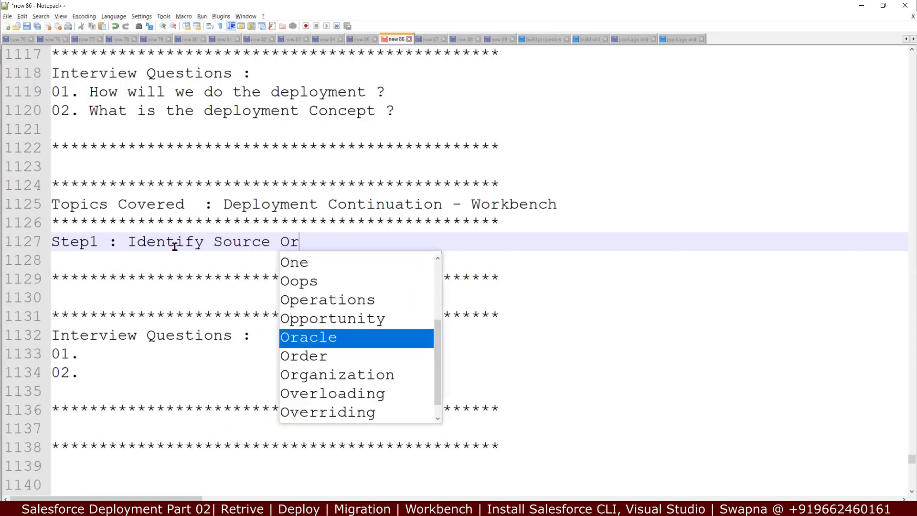
{"action": "type", "text": ","}
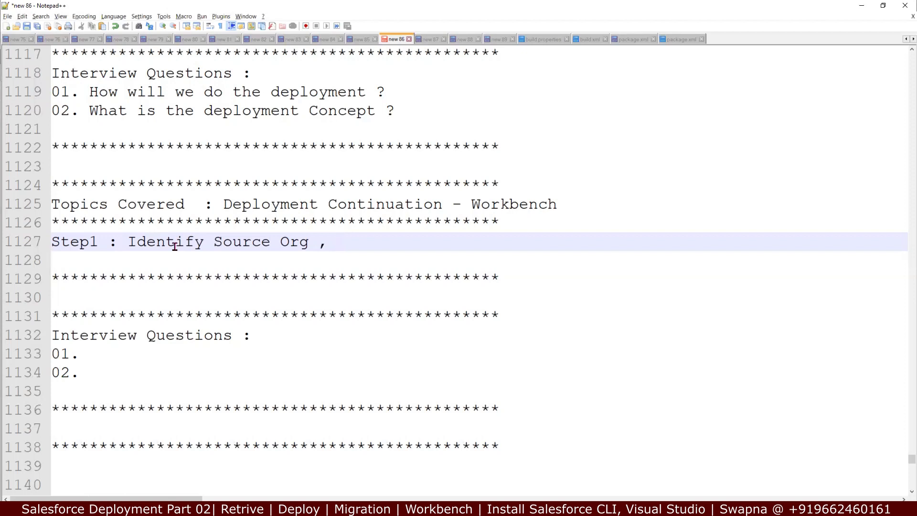
Step: Continue the Step1 note with "note down the component list that"
{"action": "type", "text": " not"}
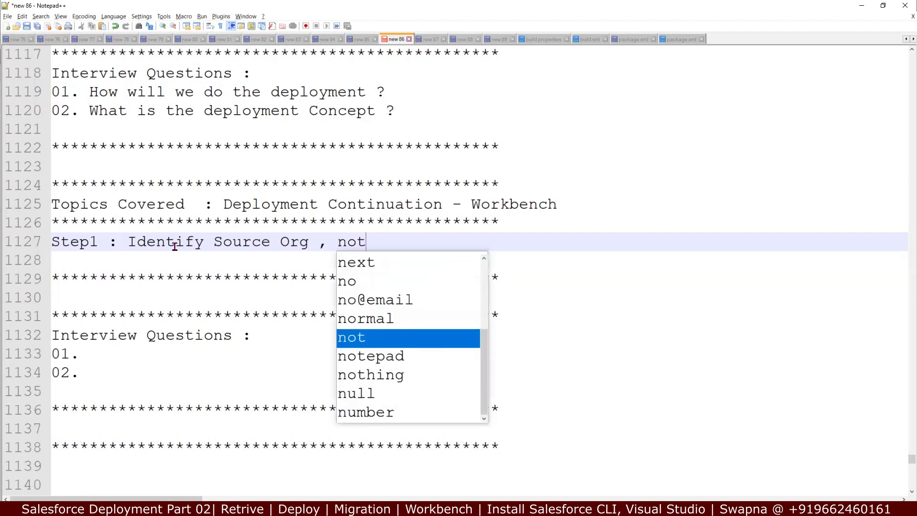
{"action": "type", "text": "e down"}
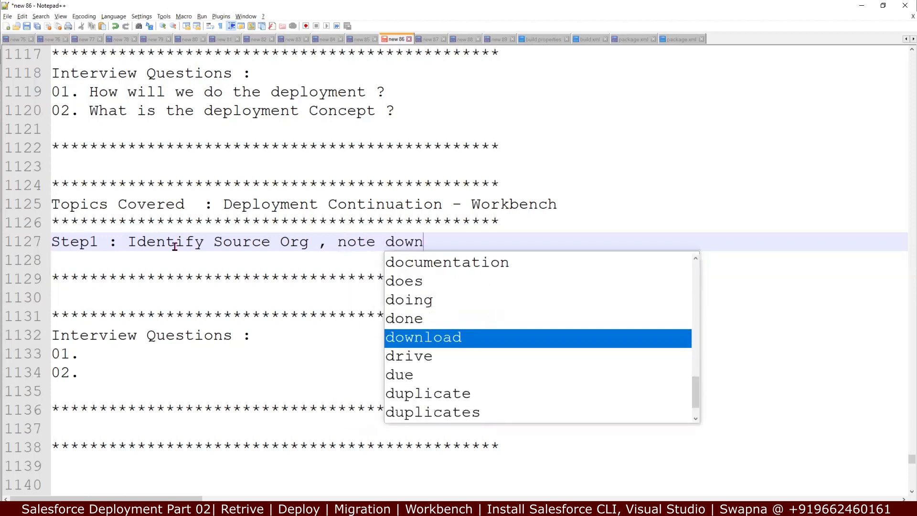
{"action": "type", "text": " the comp"}
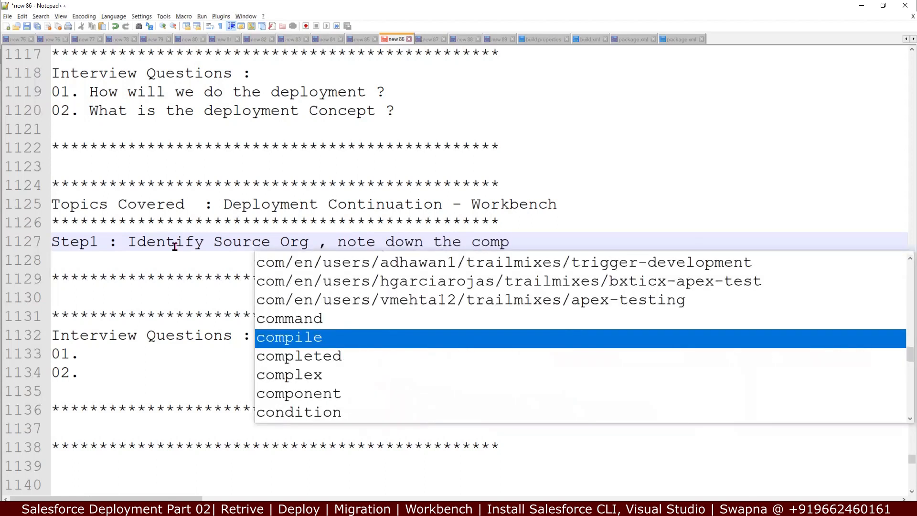
{"action": "type", "text": "onent l"}
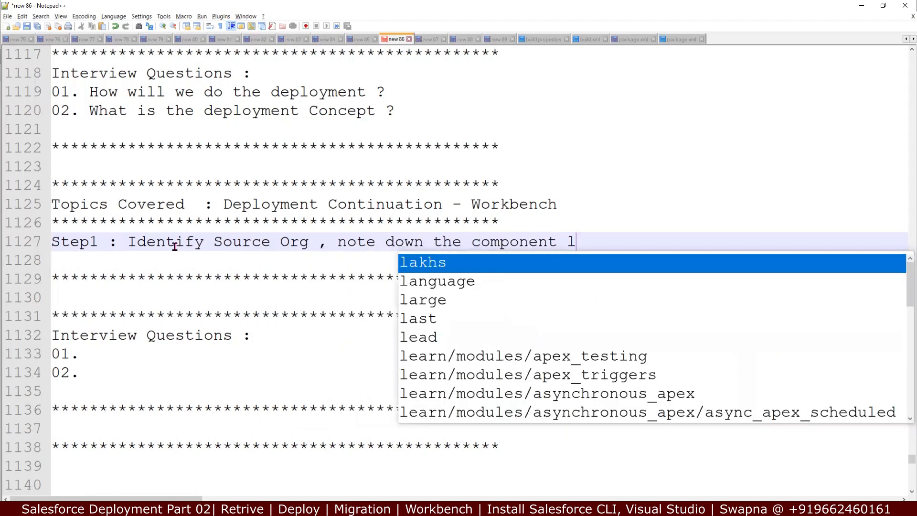
{"action": "type", "text": "ist that "}
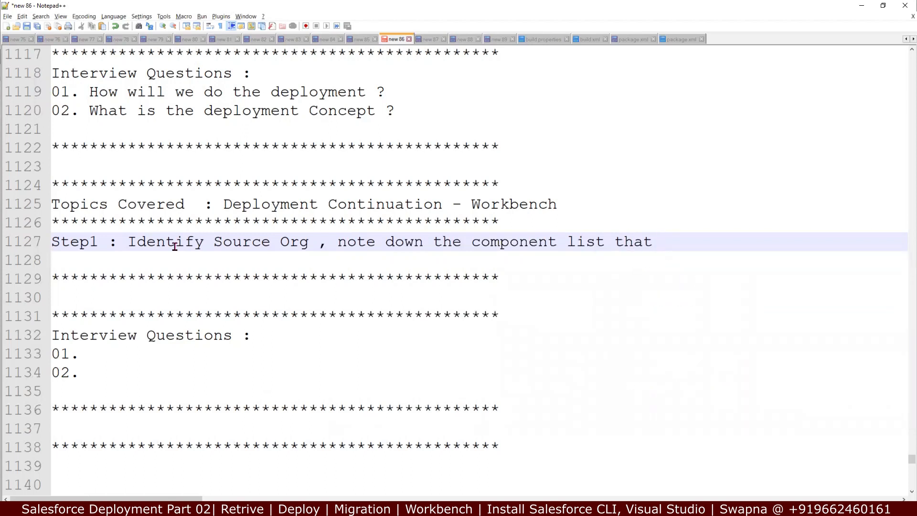
{"action": "type", "text": "Deve"}
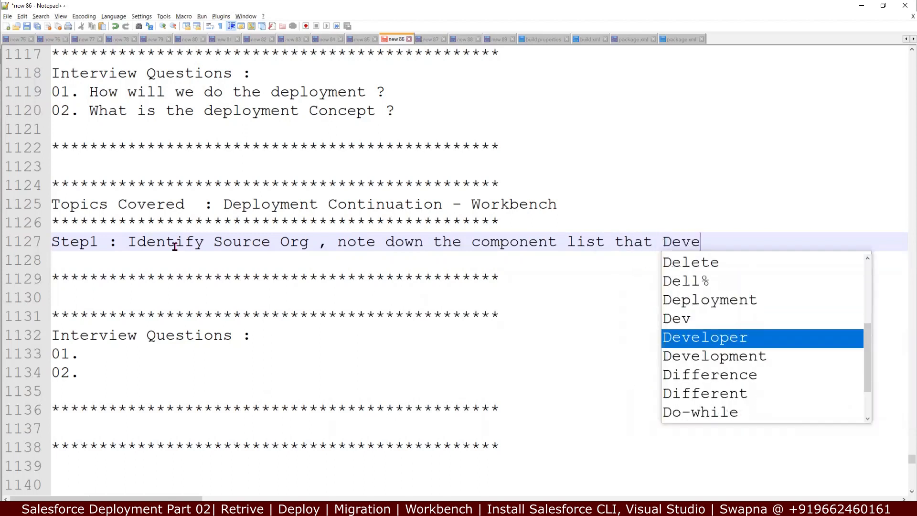
{"action": "key", "text": "Down"}
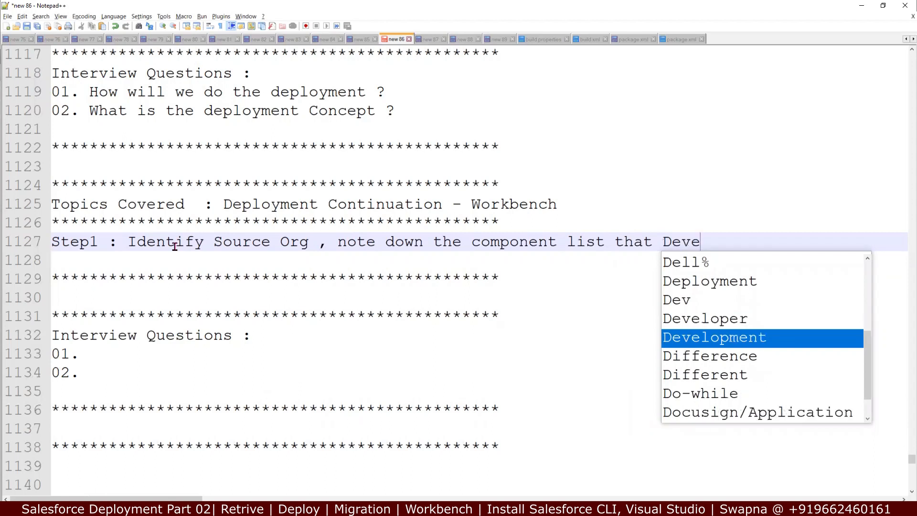
{"action": "key", "text": "Up"}
{"action": "key", "text": "Return"}
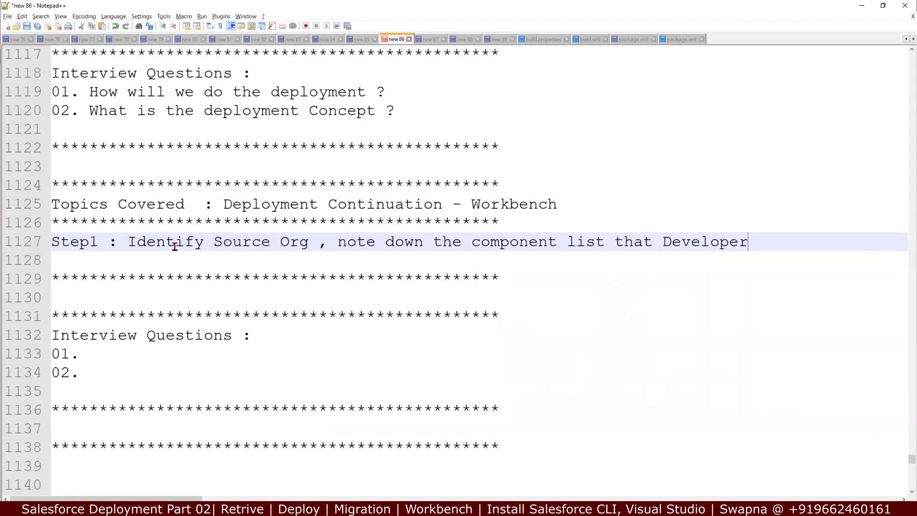
{"action": "key", "text": "BackSpace"}
{"action": "key", "text": "BackSpace"}
{"action": "key", "text": "BackSpace"}
{"action": "key", "text": "BackSpace"}
{"action": "key", "text": "BackSpace"}
{"action": "key", "text": "BackSpace"}
{"action": "key", "text": "BackSpace"}
{"action": "key", "text": "BackSpace"}
{"action": "key", "text": "BackSpace"}
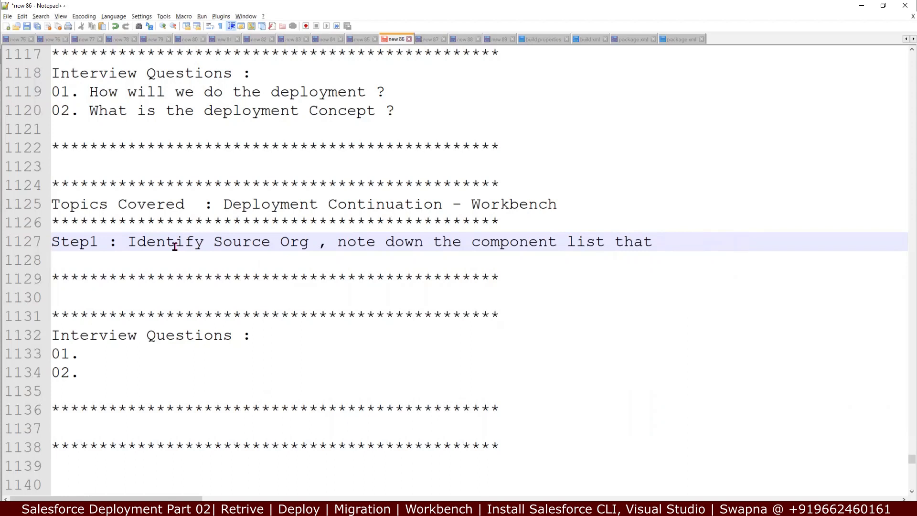
Step: Finish the Step1 note with "need to be moved" and begin a new line below labelled "Step02"
{"action": "type", "text": "need to be moved"}
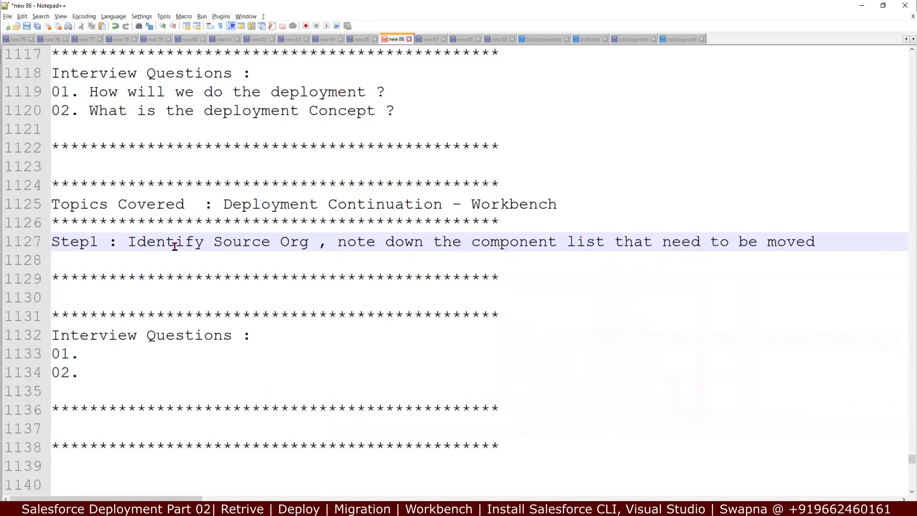
{"action": "key", "text": "Return"}
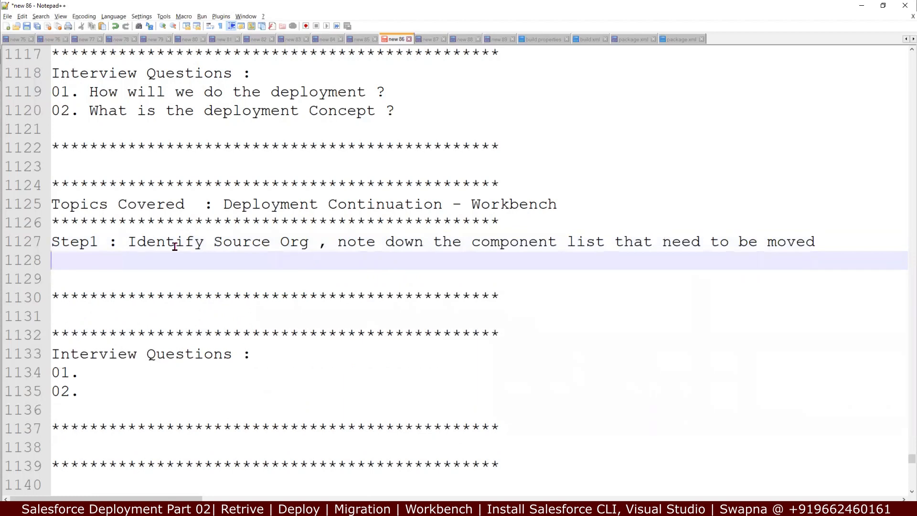
{"action": "type", "text": "Stp"}
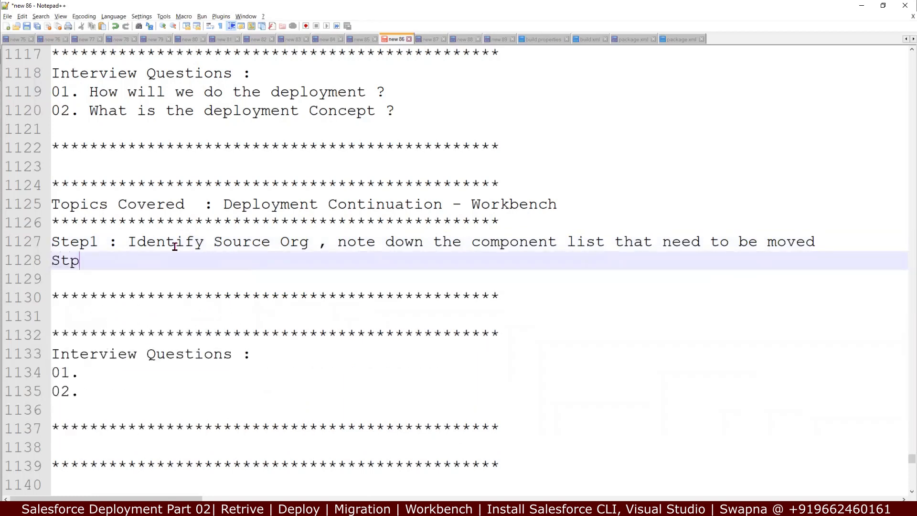
{"action": "key", "text": "BackSpace"}
{"action": "type", "text": "ep02"}
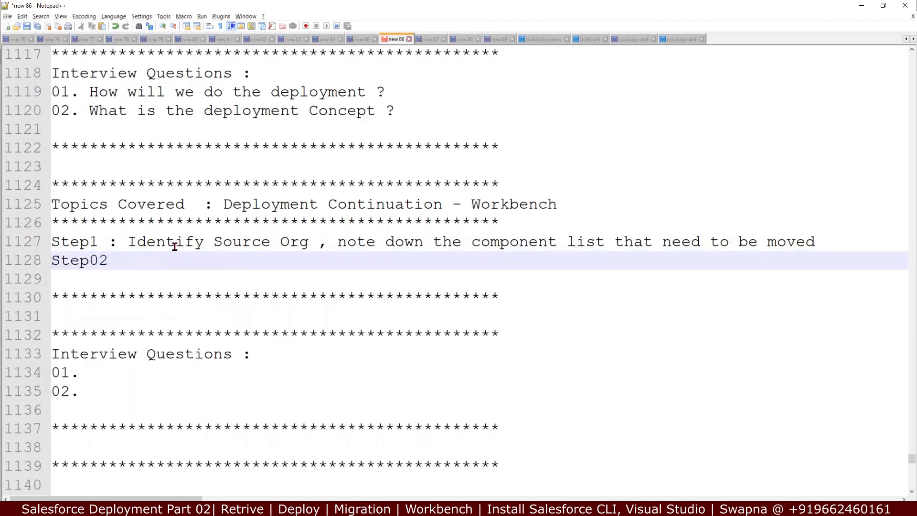
Step: Change the first note's label to "Step01"
{"action": "key", "text": "Down"}
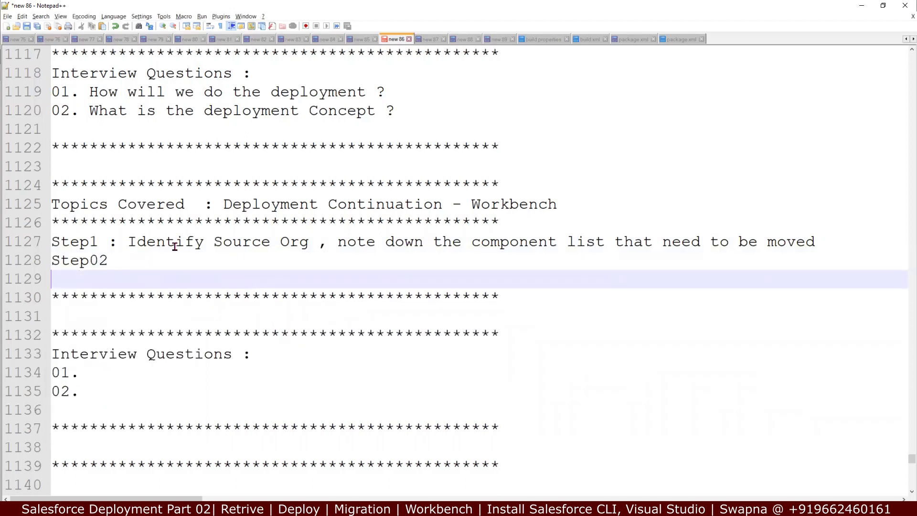
{"action": "key", "text": "Up"}
{"action": "key", "text": "Up"}
{"action": "key", "text": "Right"}
{"action": "key", "text": "Right"}
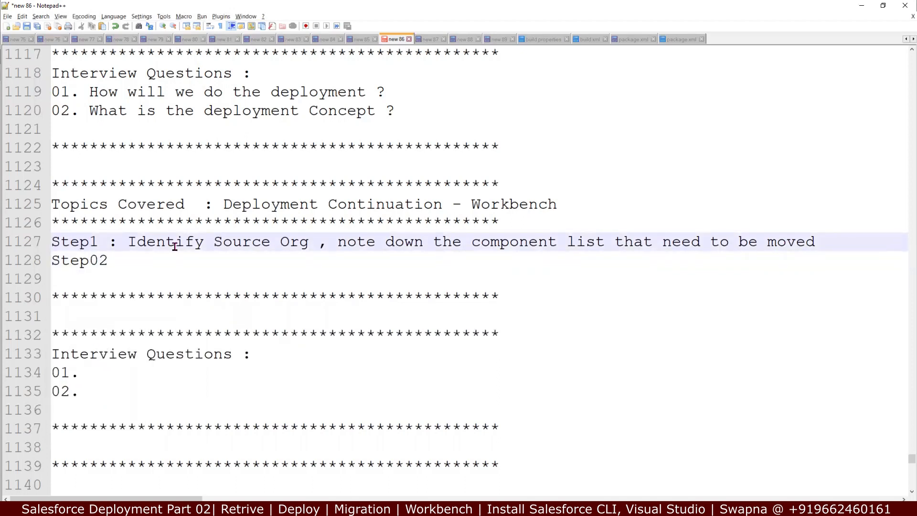
{"action": "type", "text": "0"}
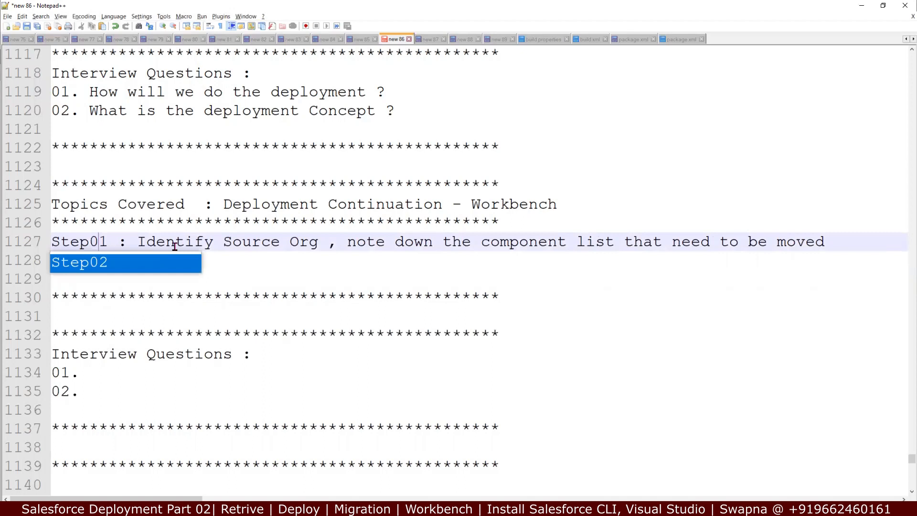
Step: Complete the second note as "Step02 : Open Workbench"
{"action": "left_click", "coordinate": [154, 262]}
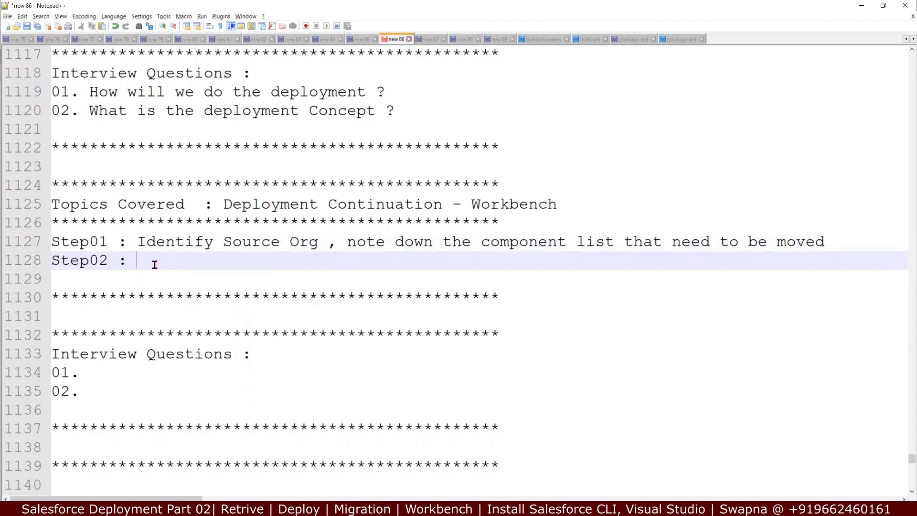
{"action": "type", "text": "Open Workbench"}
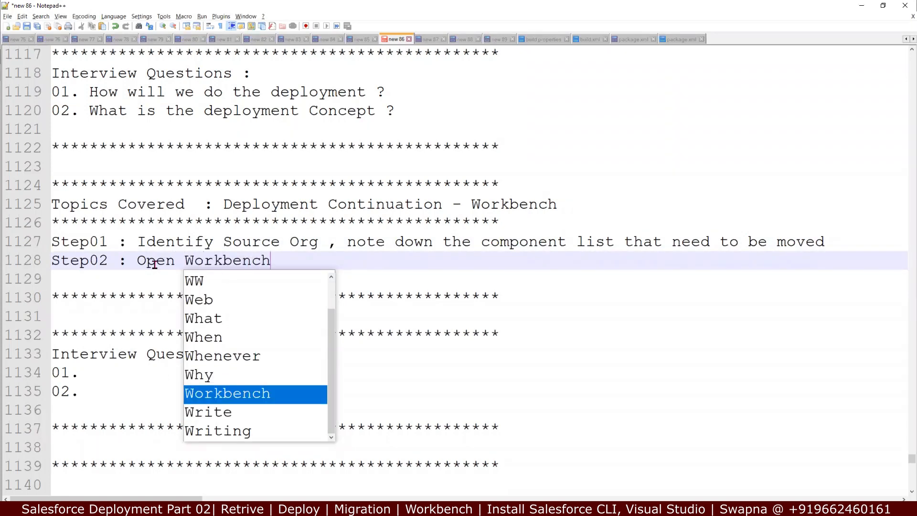
{"action": "key", "text": "Escape"}
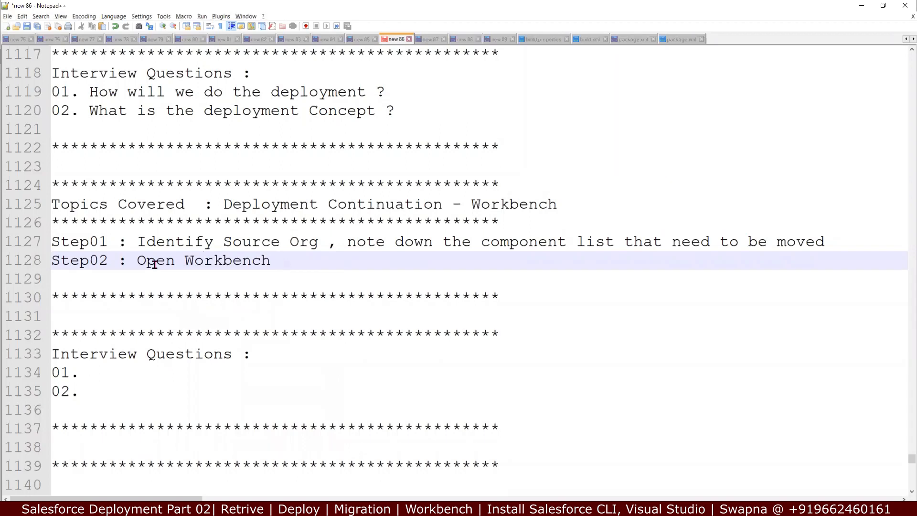
Step: Extend the Step02 note with ", connect the Salesforce org with Workbench" and open a parenthesis after it
{"action": "type", "text": ", "}
{"action": "type", "text": "and"}
{"action": "key", "text": "Escape"}
{"action": "key", "text": "BackSpace"}
{"action": "key", "text": "BackSpace"}
{"action": "key", "text": "BackSpace"}
{"action": "type", "text": "connect the "}
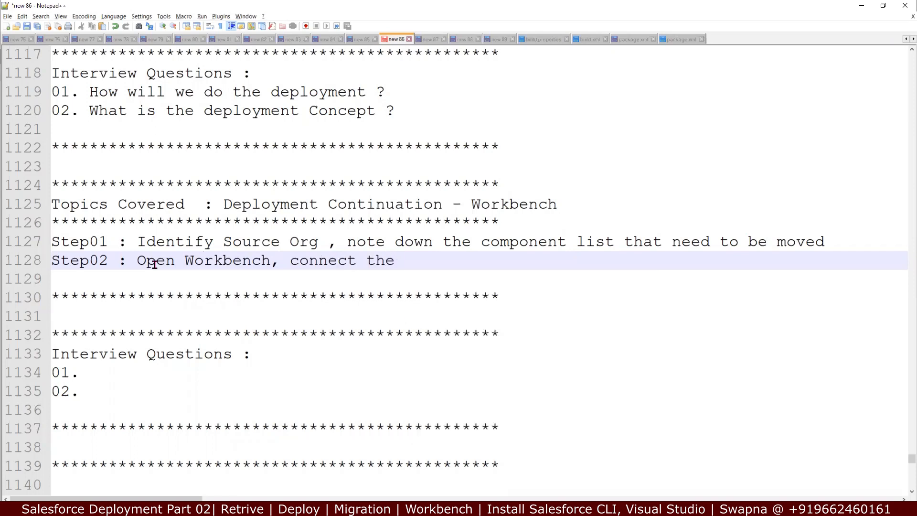
{"action": "type", "text": "Salesforce "}
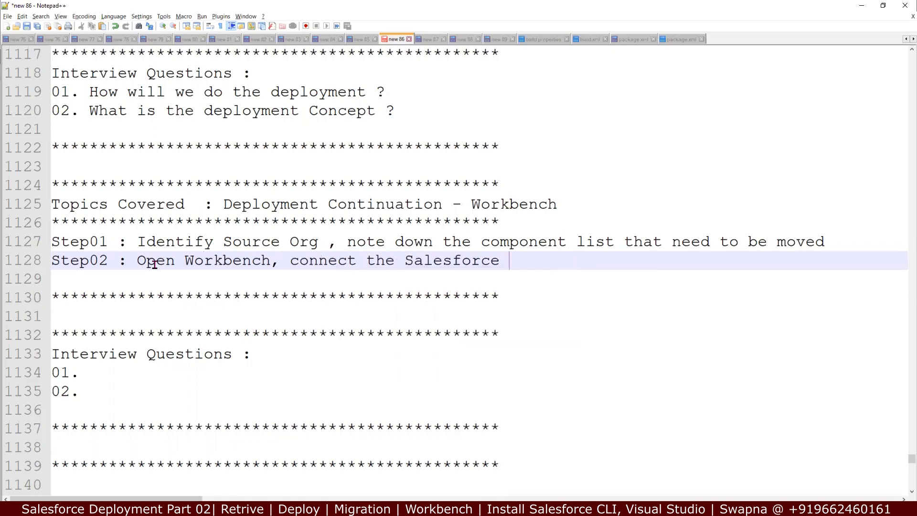
{"action": "type", "text": "org with"}
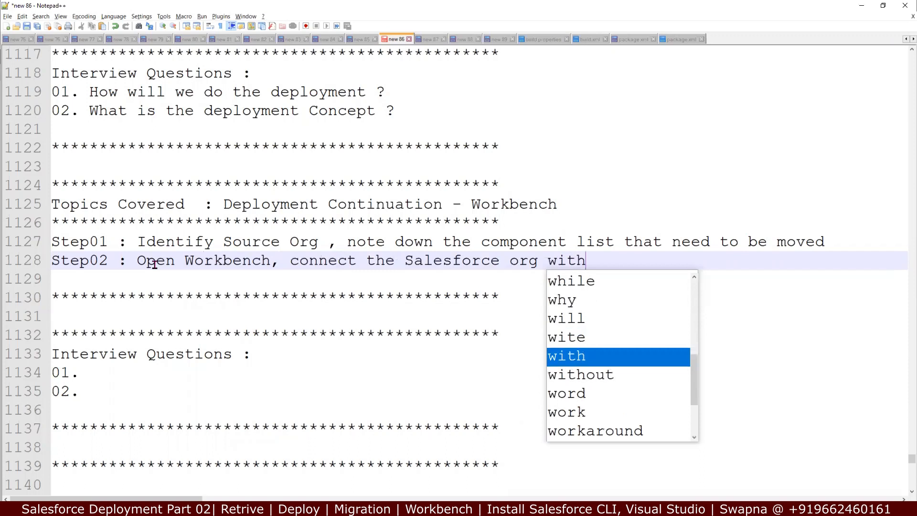
{"action": "type", "text": " Workbench ("}
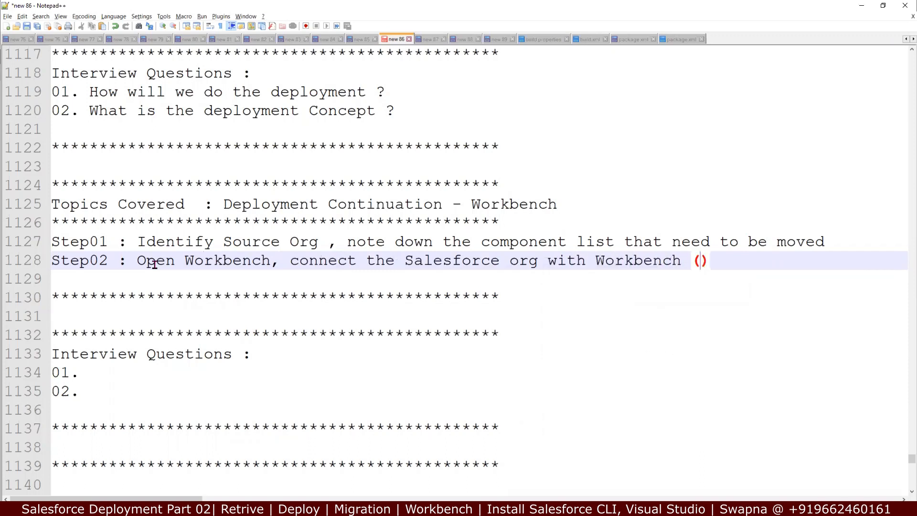
Step: Fill the parenthesis in the Step02 note with "by providing the credentials"
{"action": "type", "text": "by provi"}
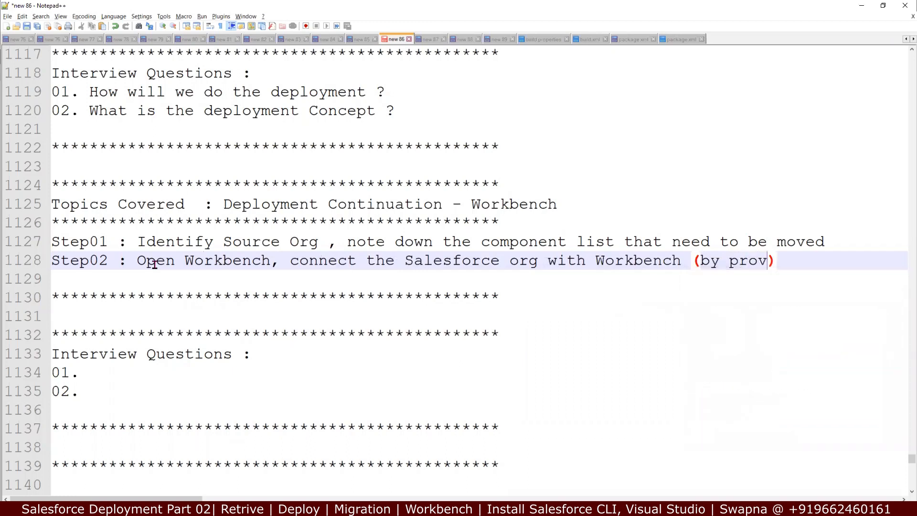
{"action": "type", "text": "ding the "}
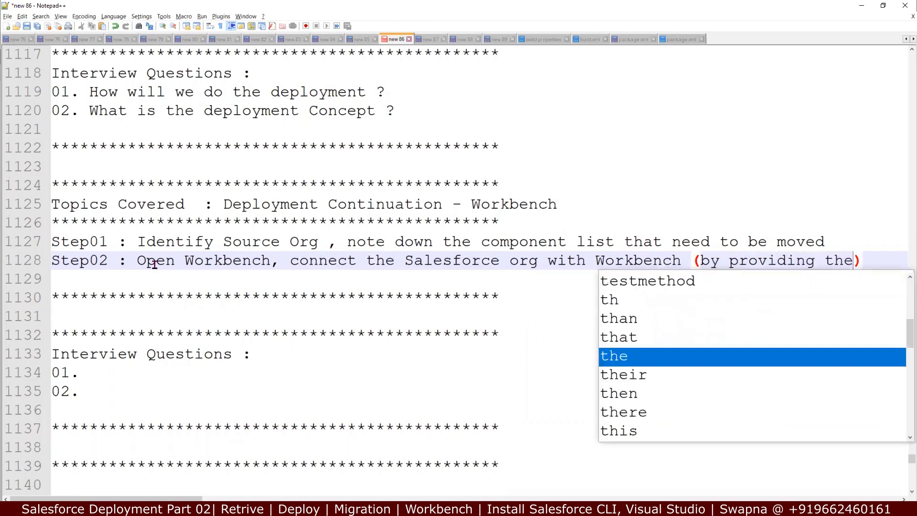
{"action": "type", "text": "credential"}
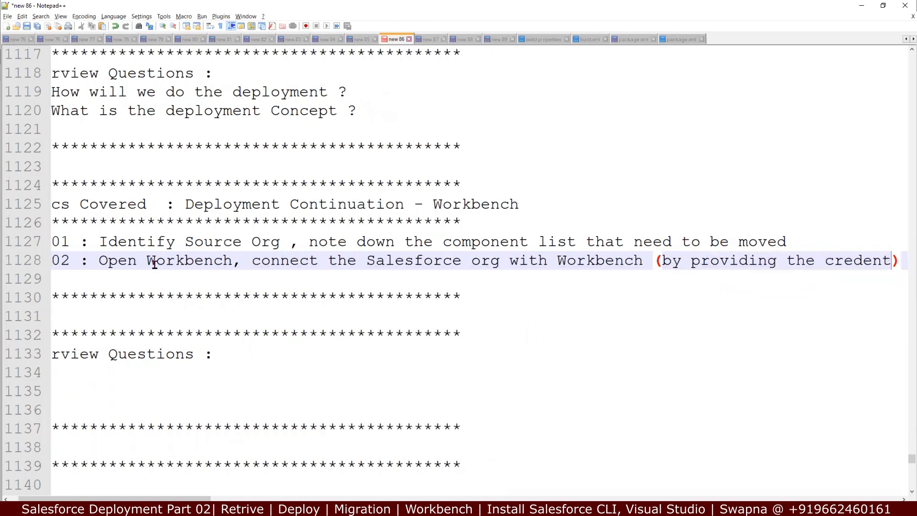
{"action": "type", "text": "s"}
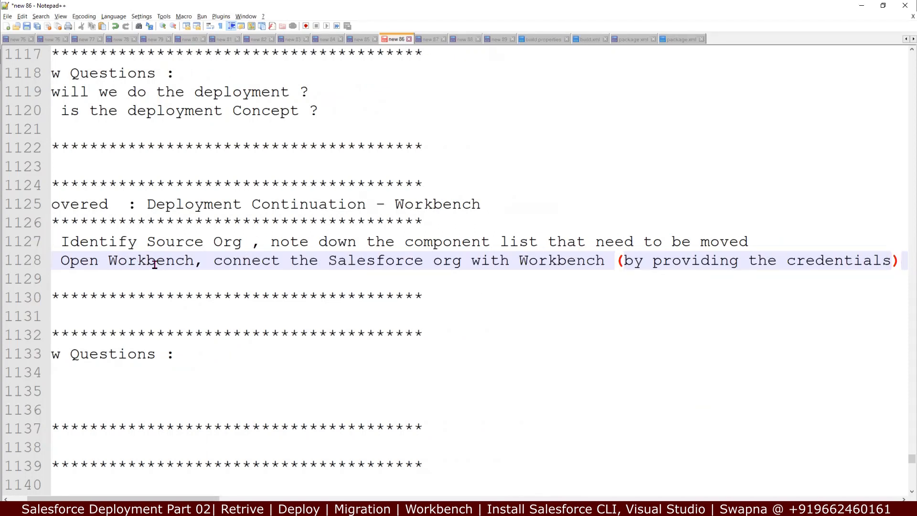
Step: Add a line below Step02 reading "Step03 : click on migration tab"
{"action": "key", "text": "Return"}
{"action": "type", "text": "Step"}
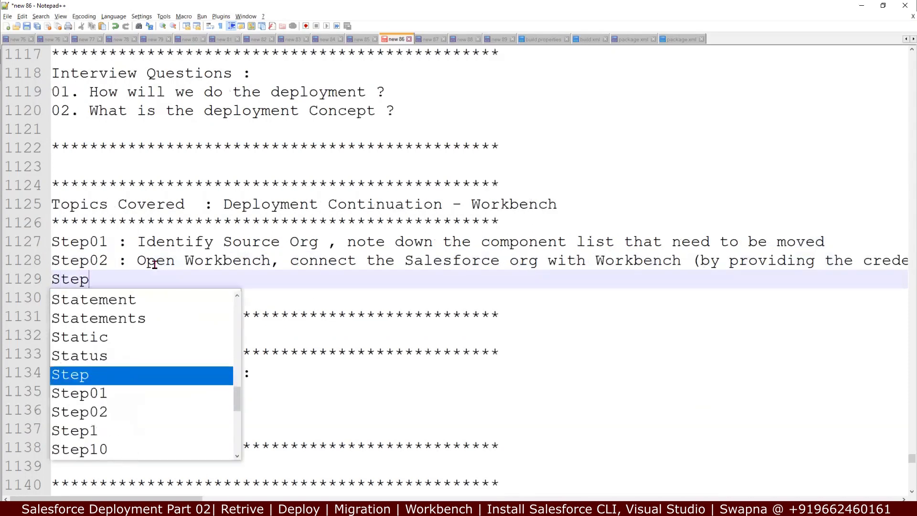
{"action": "type", "text": "03:"}
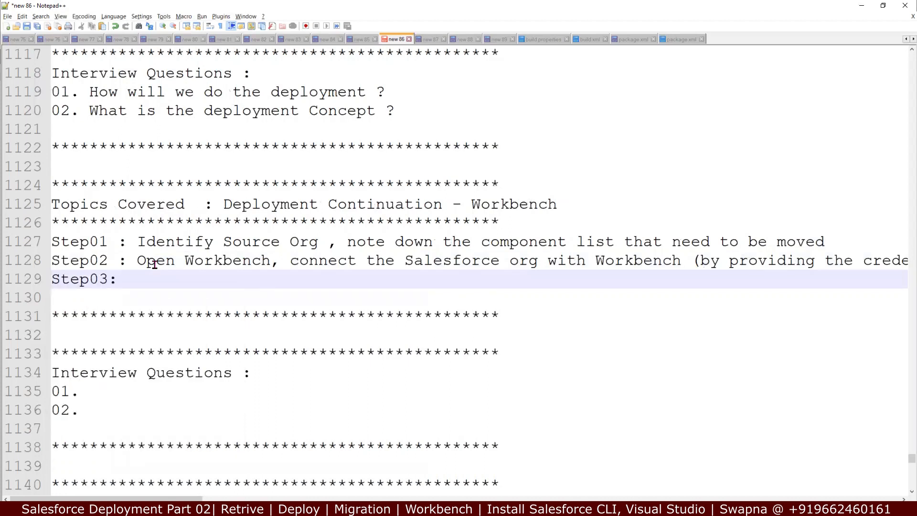
{"action": "key", "text": "Left"}
{"action": "type", "text": "c"}
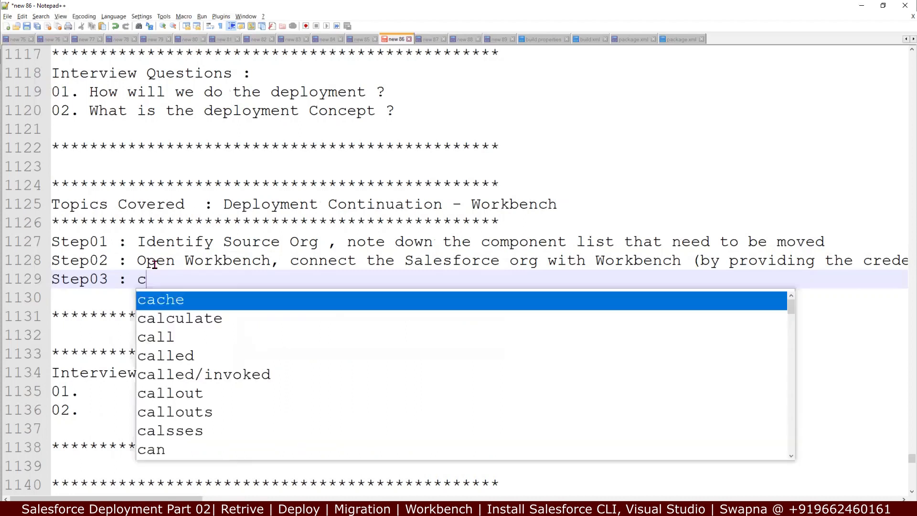
{"action": "type", "text": "lick on "}
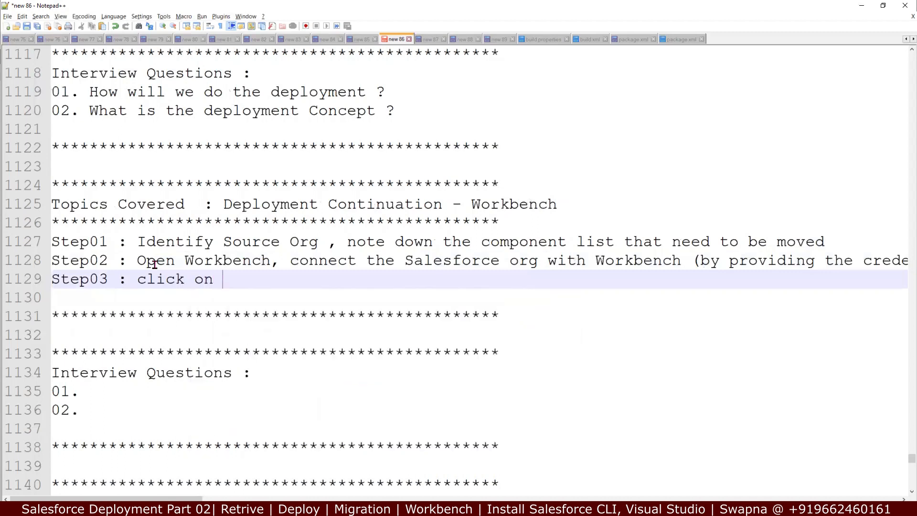
{"action": "type", "text": "migra"}
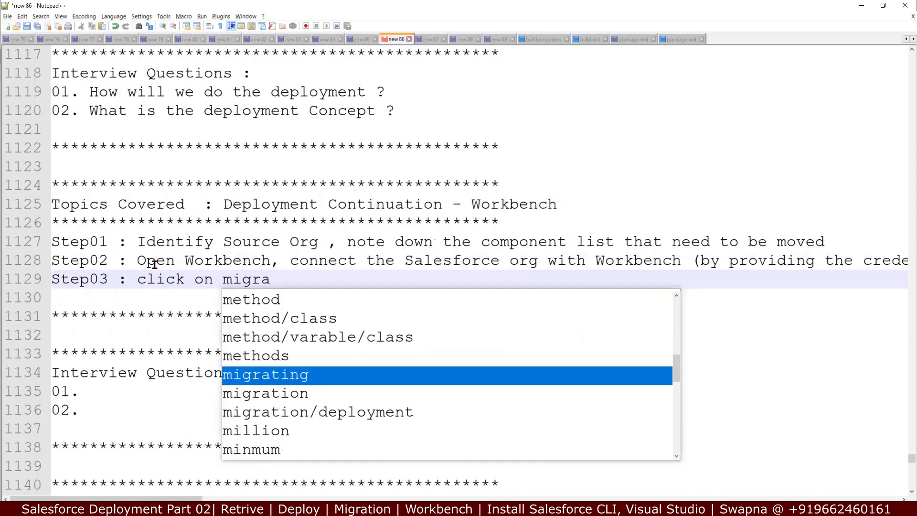
{"action": "type", "text": "tio"}
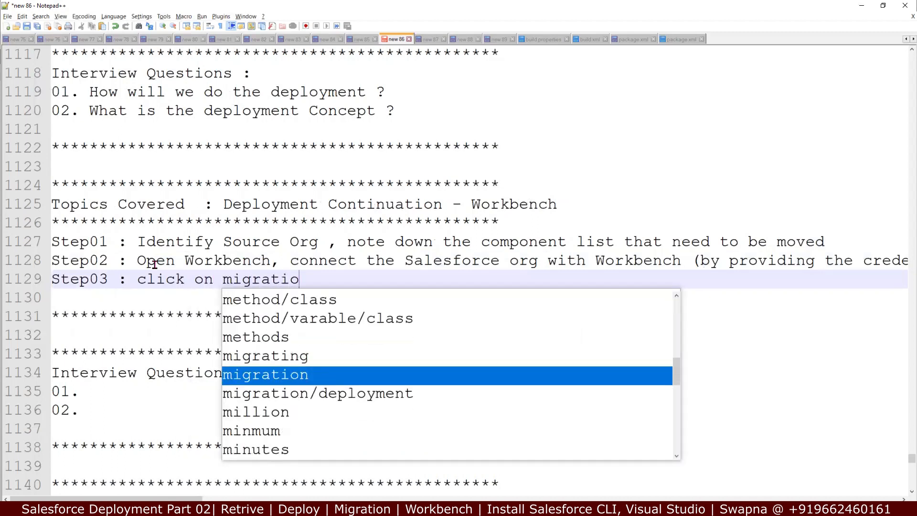
{"action": "type", "text": "n t"}
{"action": "key", "text": "Escape"}
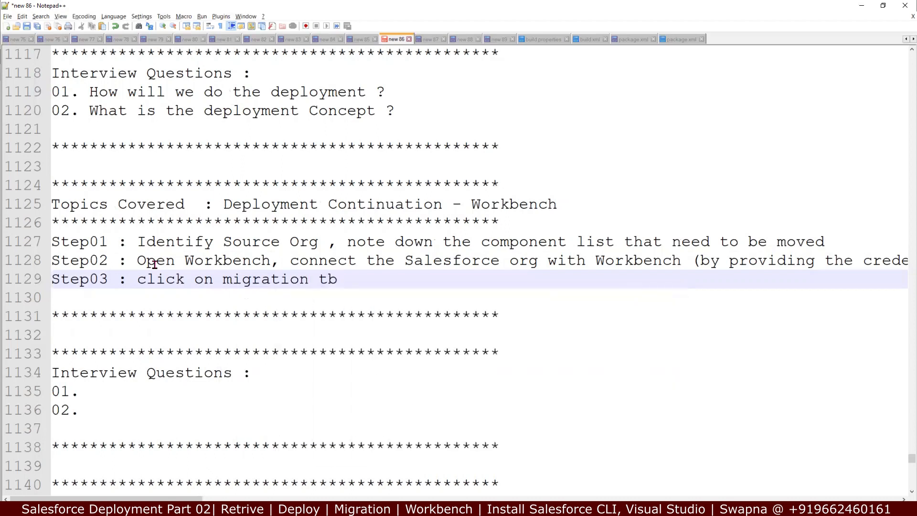
{"action": "type", "text": "a"}
{"action": "key", "text": "Escape"}
Step: Finish the Step03 note with "--> select Retrive option"
{"action": "type", "text": "b --> se"}
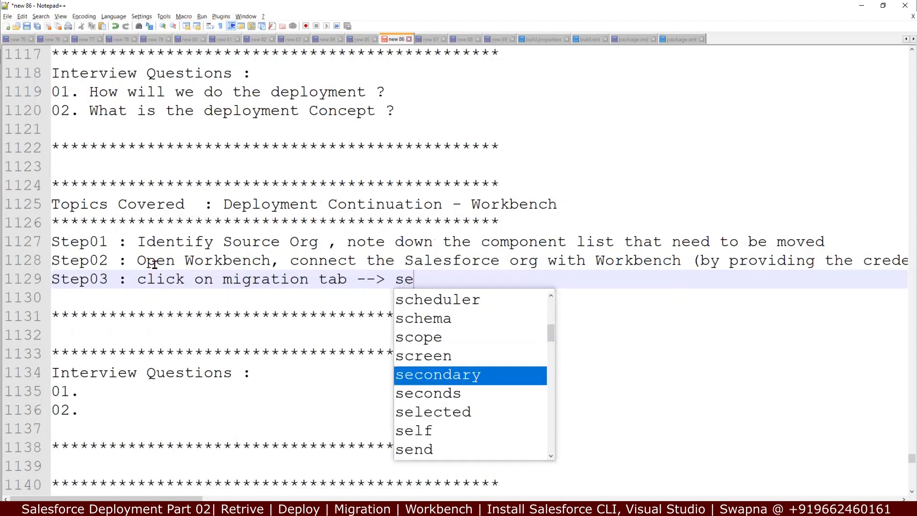
{"action": "type", "text": "lect Ret"}
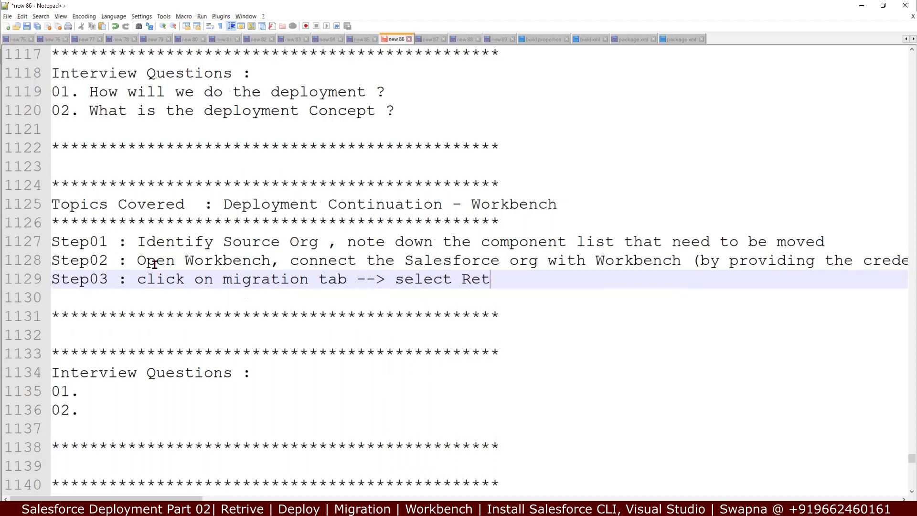
{"action": "type", "text": "rive option"}
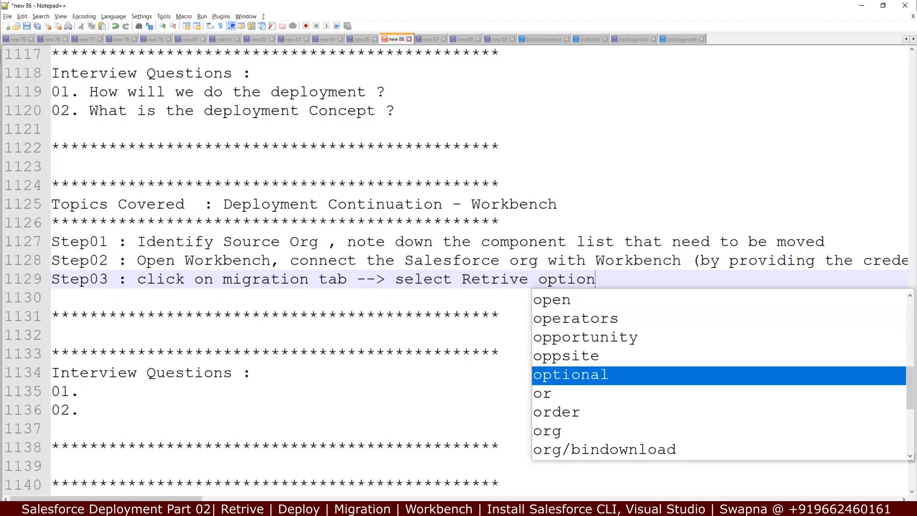
{"action": "key", "text": "Escape"}
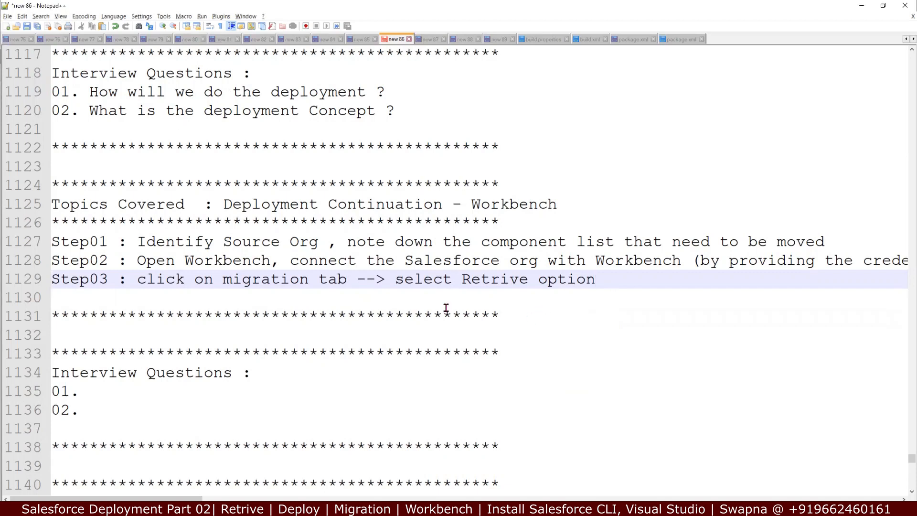
Step: Begin a new line below Step03 labelled "Step04 :"
{"action": "key", "text": "Return"}
{"action": "type", "text": "S"}
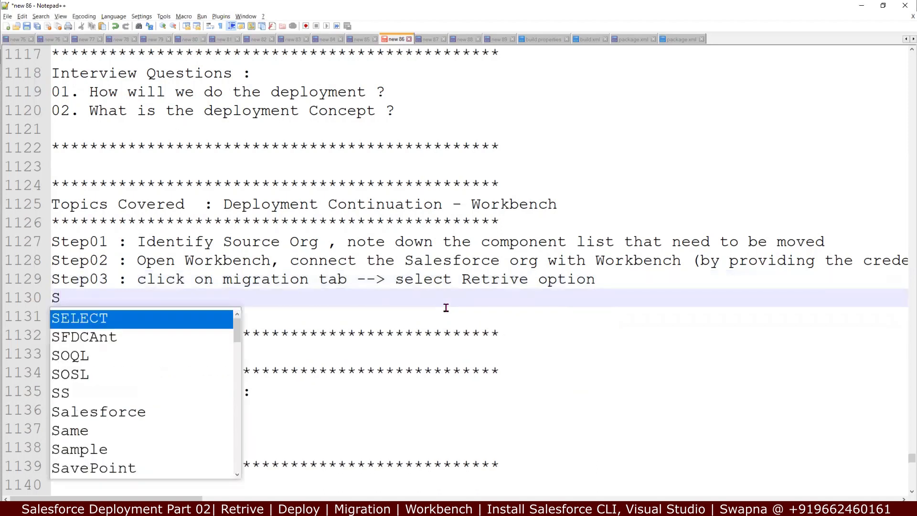
{"action": "type", "text": "tep04 :"}
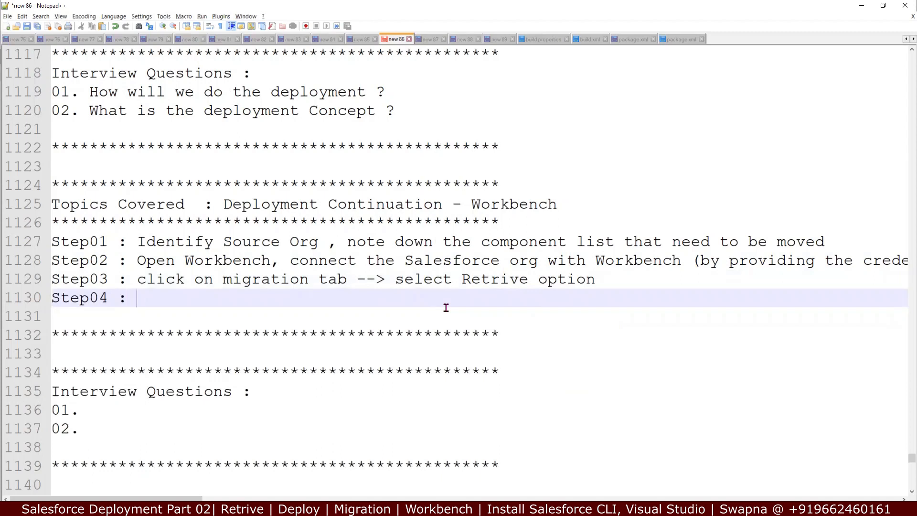
Step: Replace the word "select" in the Step03 note with "click"
{"action": "double_click", "coordinate": [425, 283]}
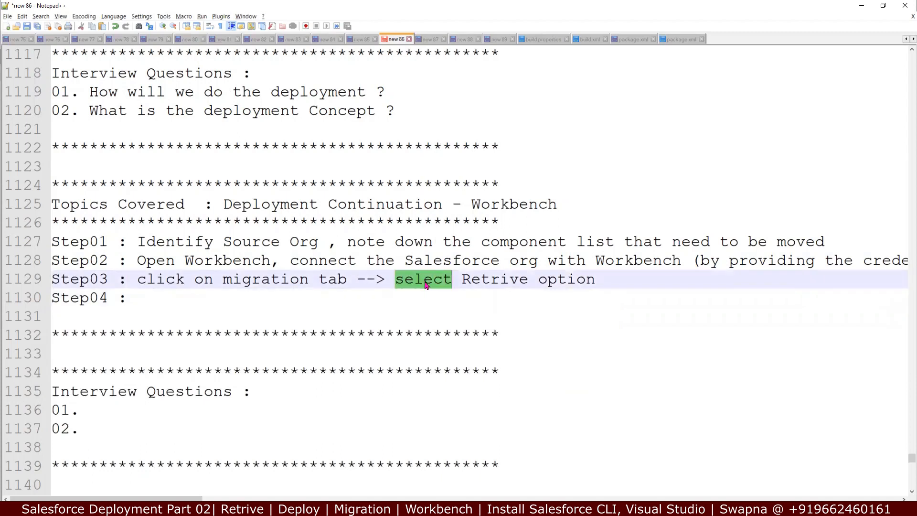
{"action": "type", "text": "click"}
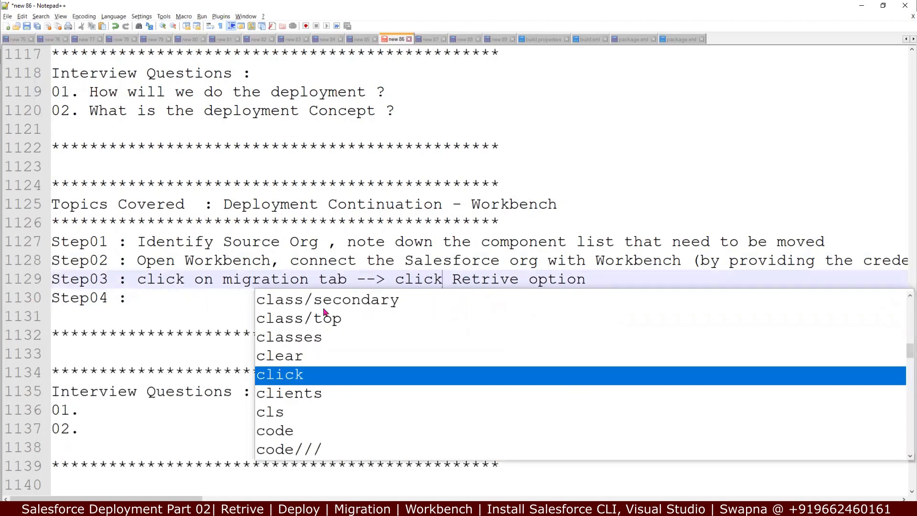
Step: Complete the Step04 note with "provide package.xml file Workbench"
{"action": "left_click", "coordinate": [158, 293]}
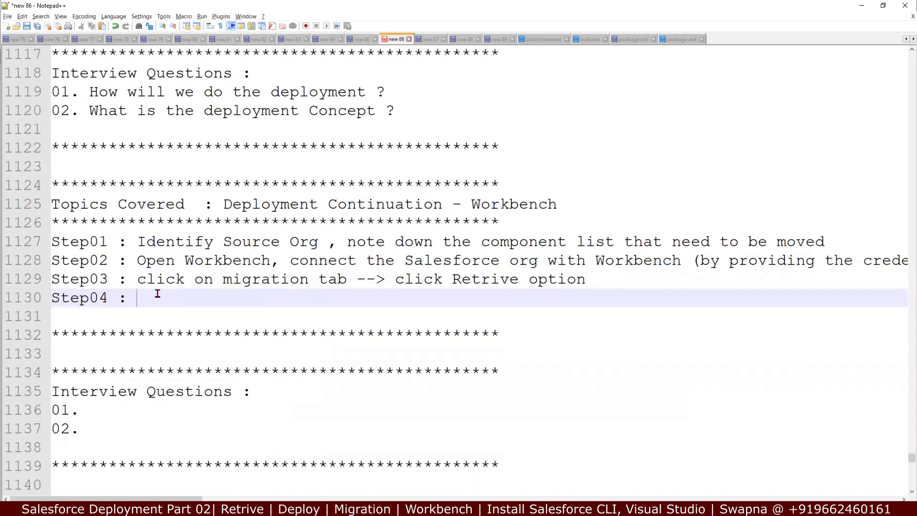
{"action": "type", "text": "provide p"}
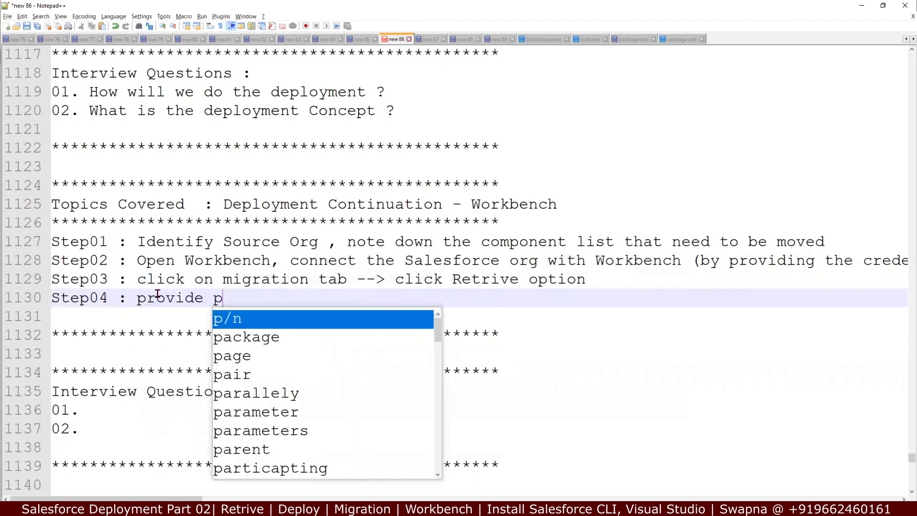
{"action": "type", "text": "ackage.xml file "}
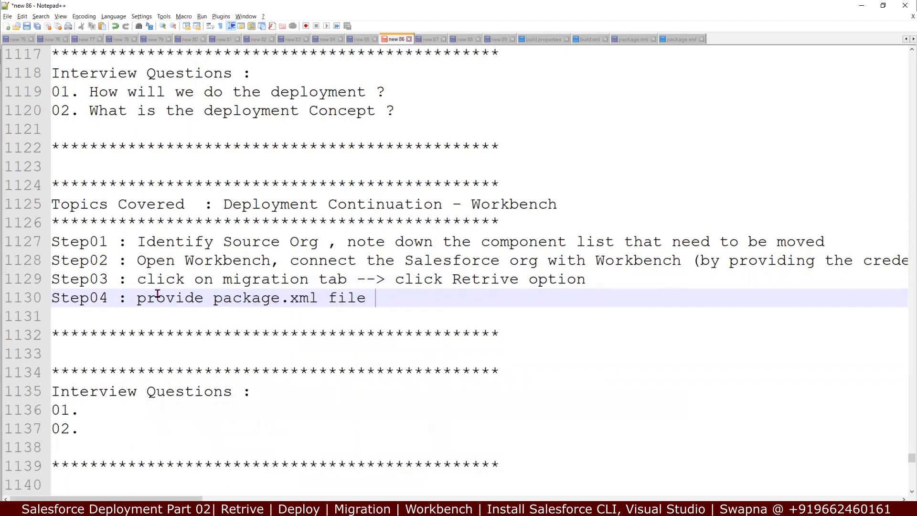
{"action": "type", "text": "Workbench"}
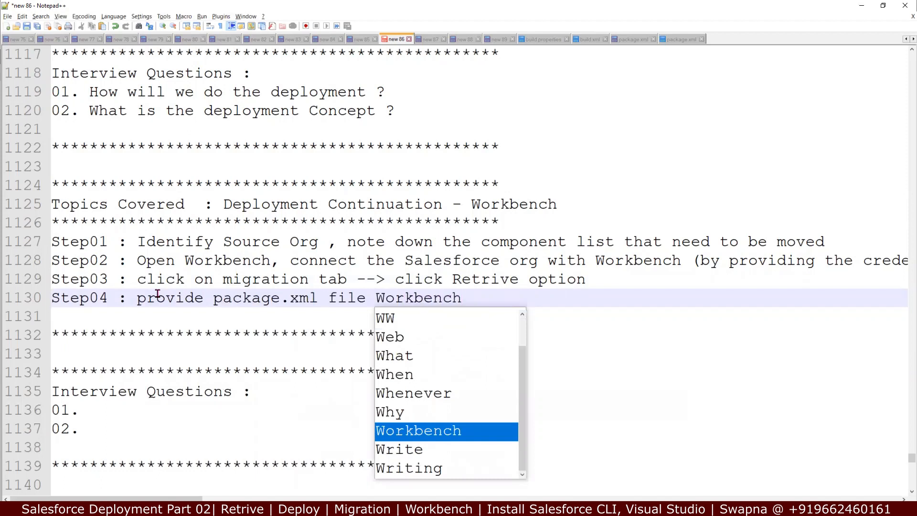
Step: Append "(Package.xml)" to the end of the Step01 note
{"action": "left_click_drag", "start_coordinate": [491, 242], "coordinate": [836, 242]}
{"action": "left_click", "coordinate": [836, 242]}
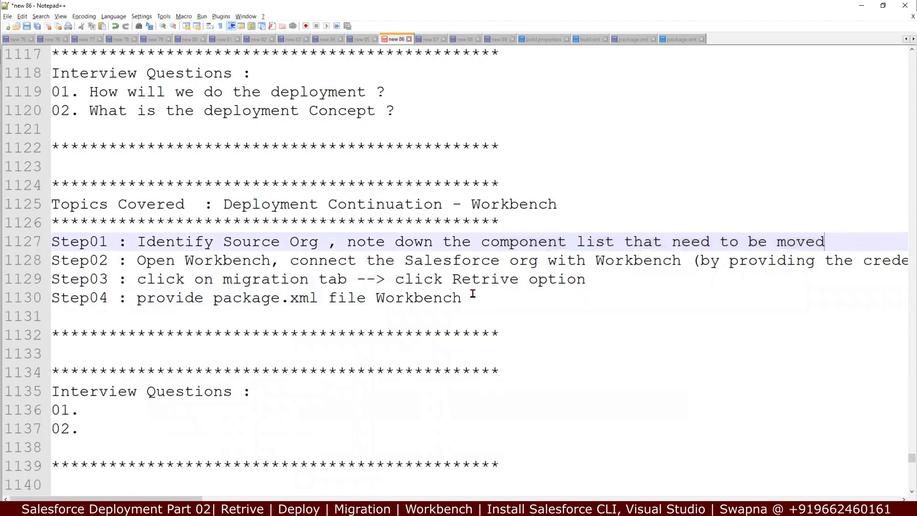
{"action": "type", "text": "(Package"}
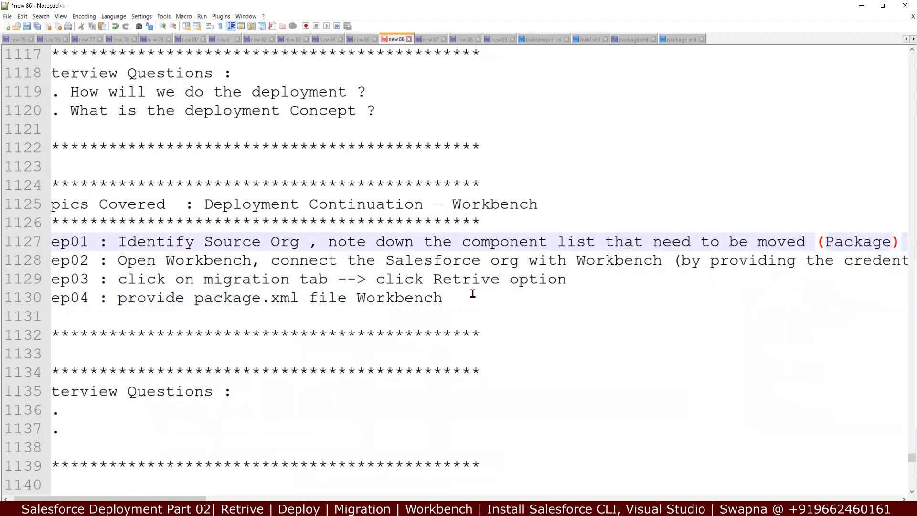
{"action": "type", "text": ".xml"}
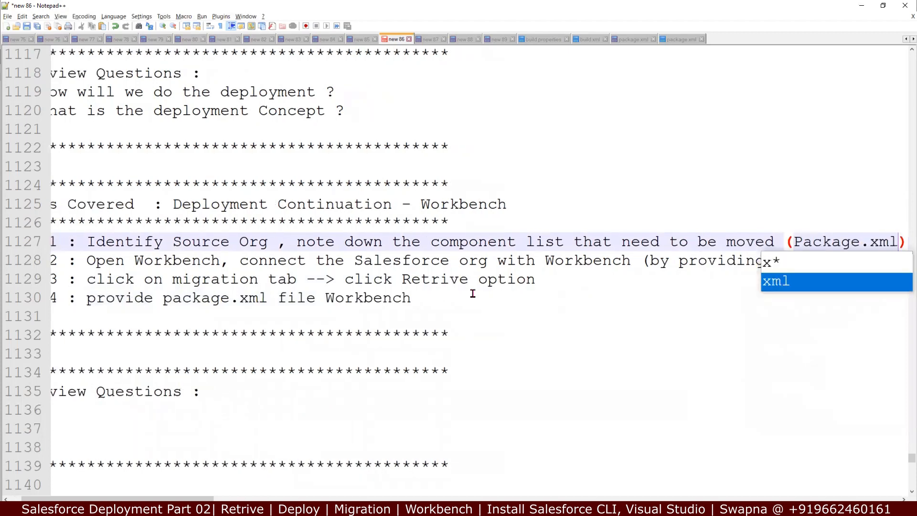
Step: Begin a new line below the Step04 note labelled "Step05"
{"action": "left_click", "coordinate": [476, 301]}
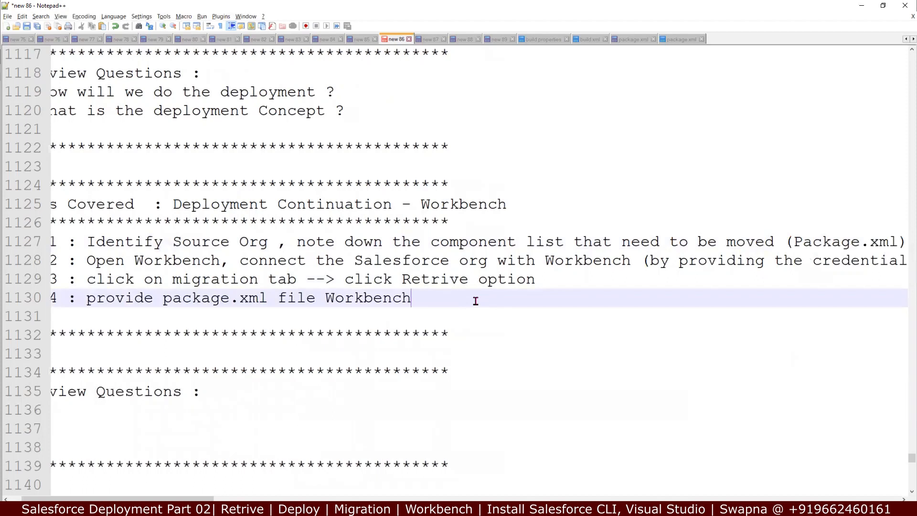
{"action": "key", "text": "Return"}
{"action": "type", "text": "S"}
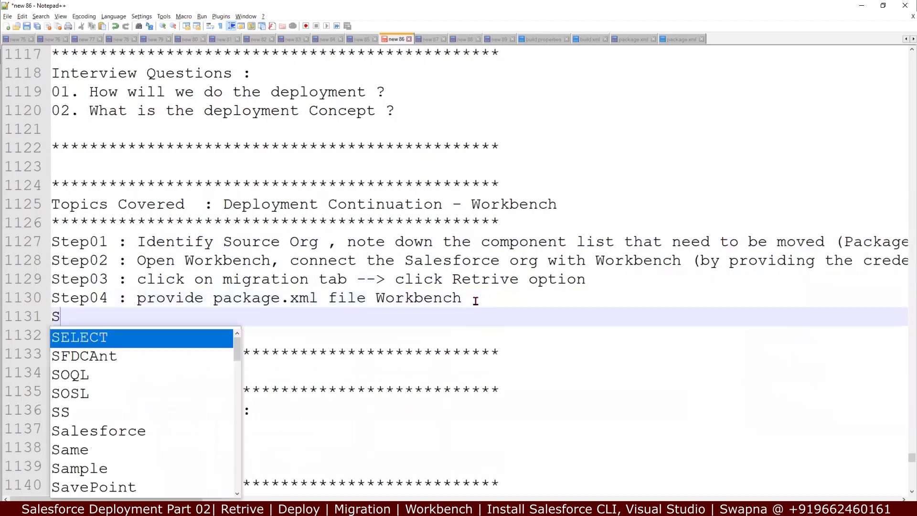
{"action": "type", "text": "tep05"}
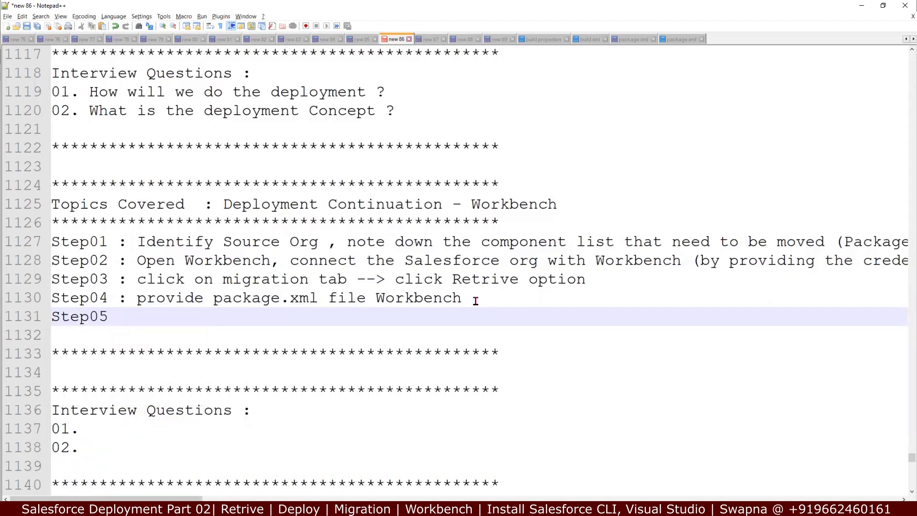
{"action": "type", "text": ":"}
{"action": "key", "text": "BackSpace"}
{"action": "key", "text": "BackSpace"}
{"action": "key", "text": "BackSpace"}
{"action": "type", "text": ":"}
{"action": "key", "text": "BackSpace"}
{"action": "key", "text": "BackSpace"}
Step: Complete the Step05 note with ": click on Retrive button"
{"action": "type", "text": ": click o"}
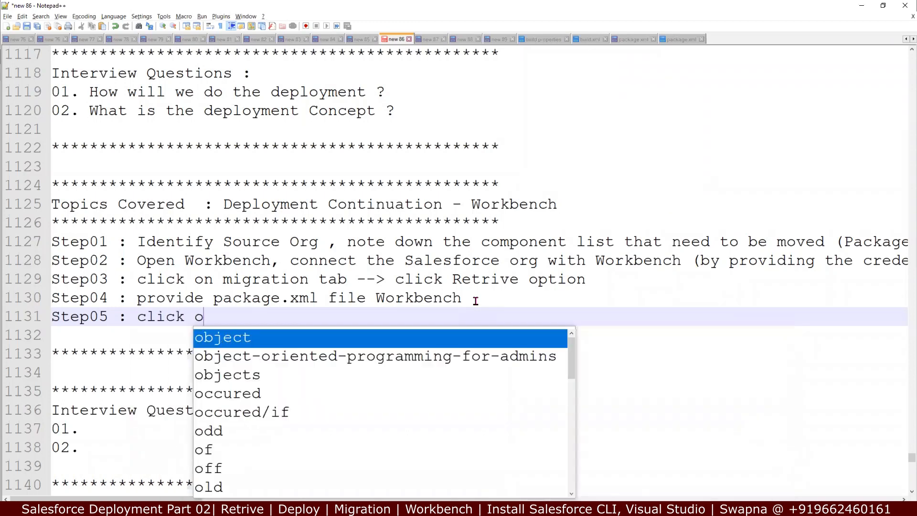
{"action": "type", "text": "n Re"}
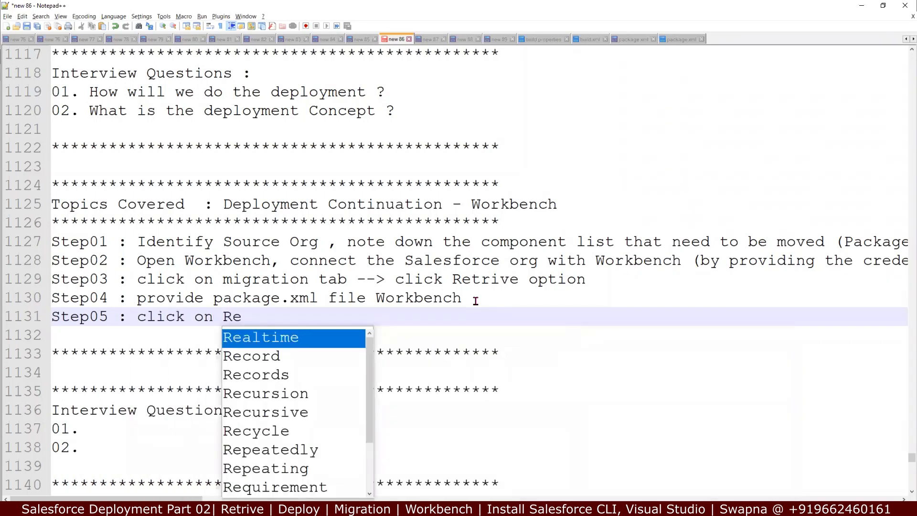
{"action": "type", "text": "trive "}
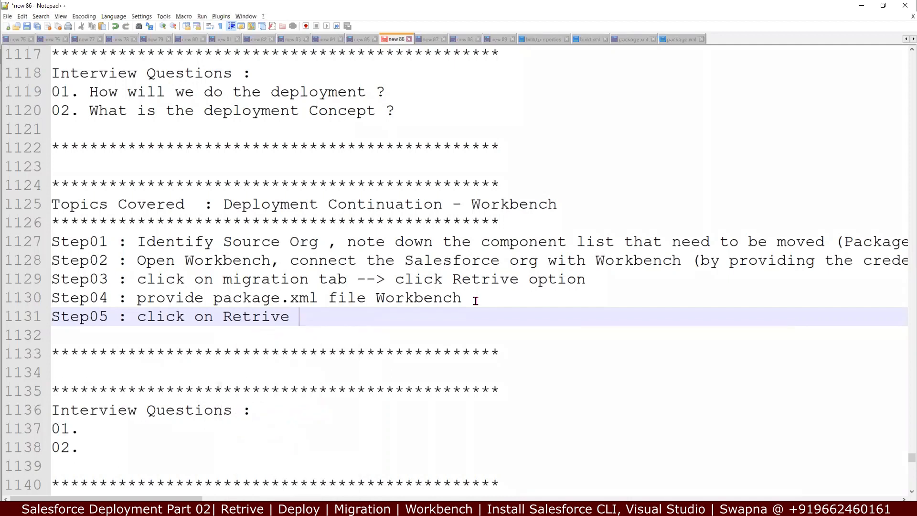
{"action": "type", "text": "button"}
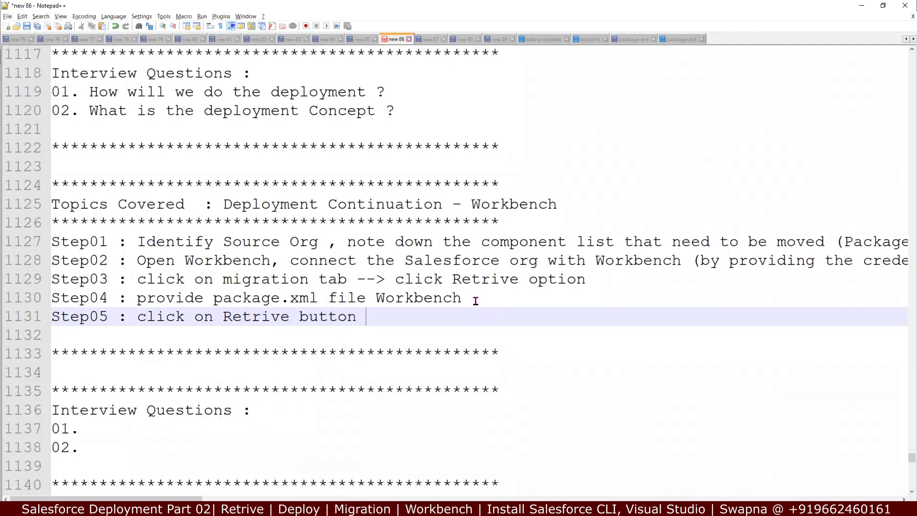
Step: Add a note below Step05 reading "Step06 : if it successful, then download the ZIP"
{"action": "key", "text": "Return"}
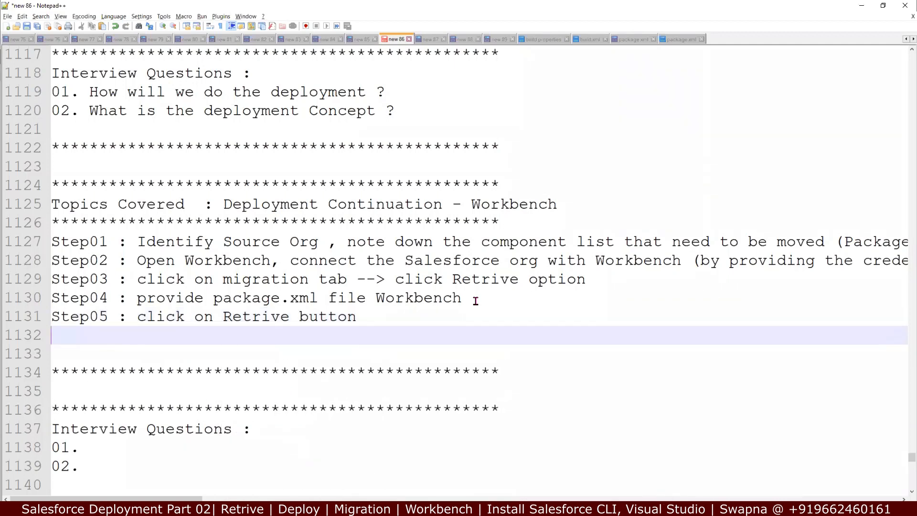
{"action": "type", "text": "Ste"}
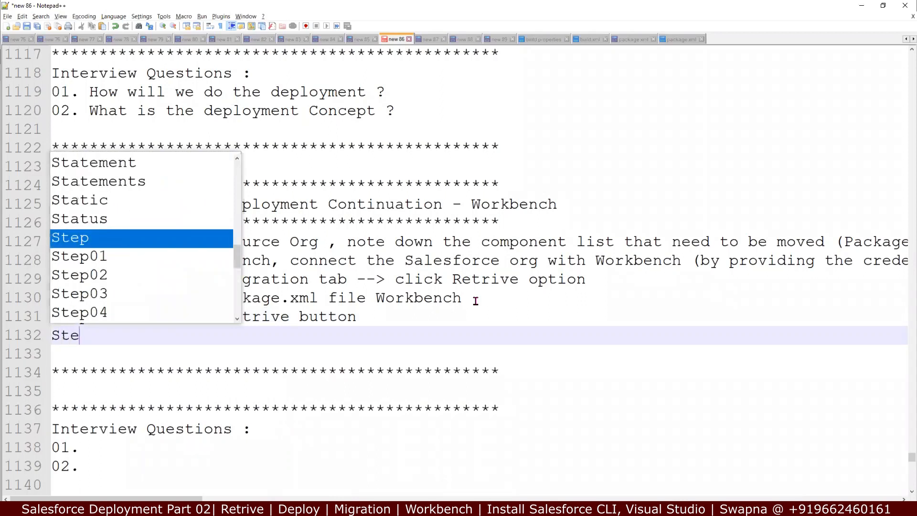
{"action": "type", "text": "p06 "}
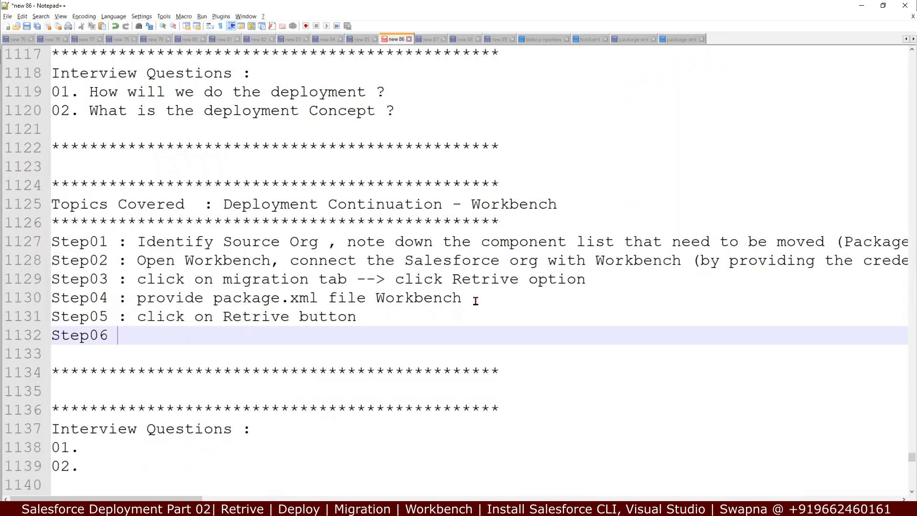
{"action": "type", "text": ": D"}
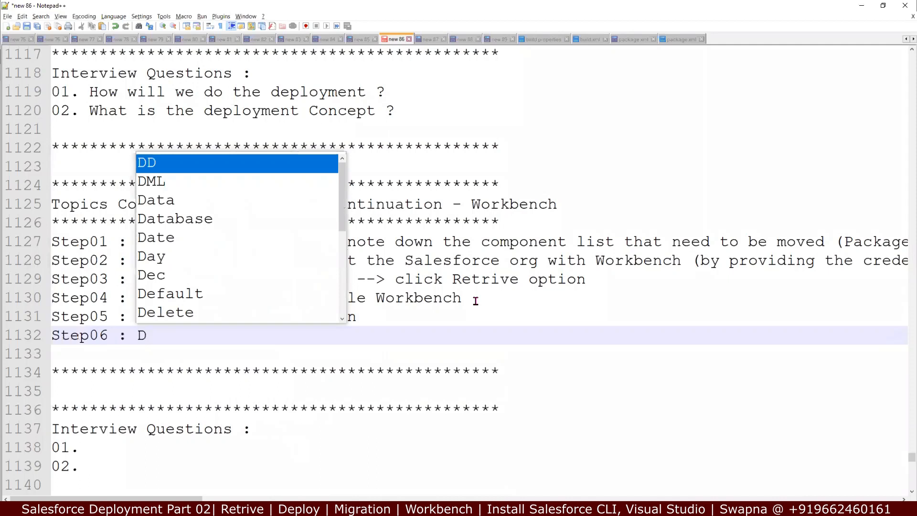
{"action": "key", "text": "BackSpace"}
{"action": "type", "text": "if"}
{"action": "type", "text": "it "}
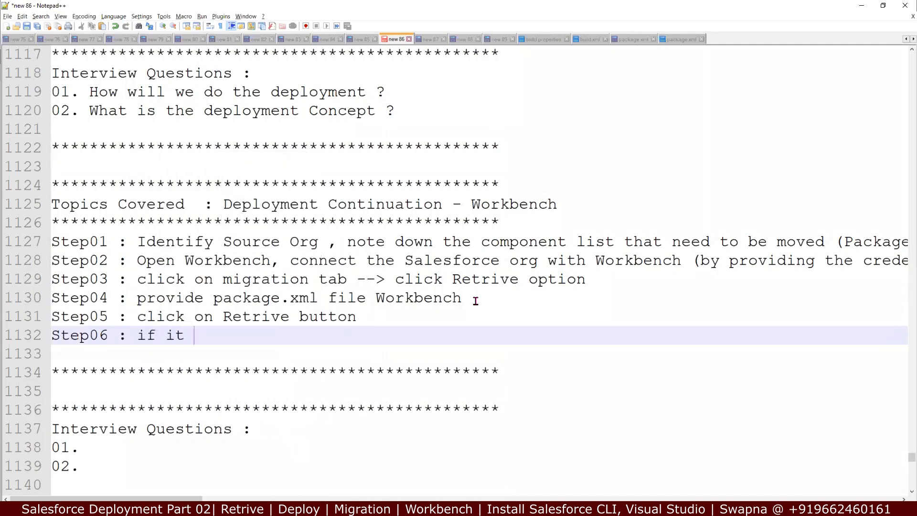
{"action": "type", "text": "successful, then"}
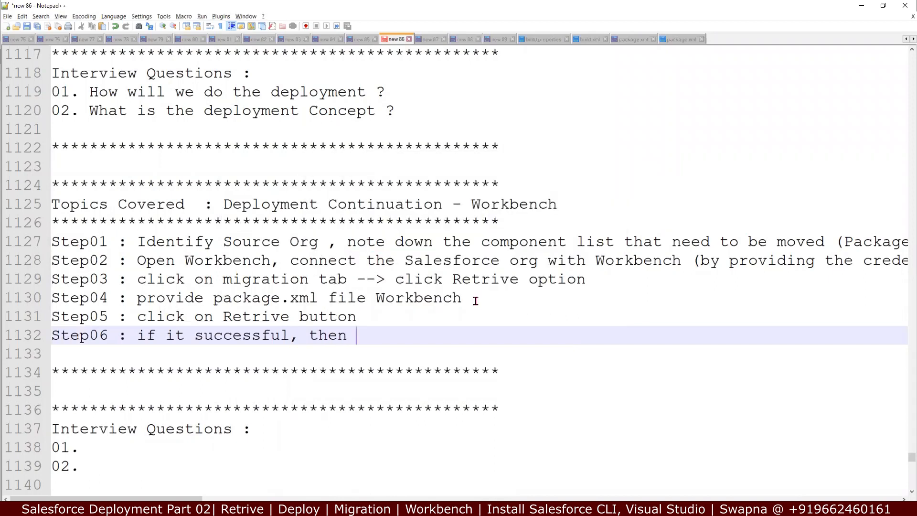
{"action": "type", "text": " do"}
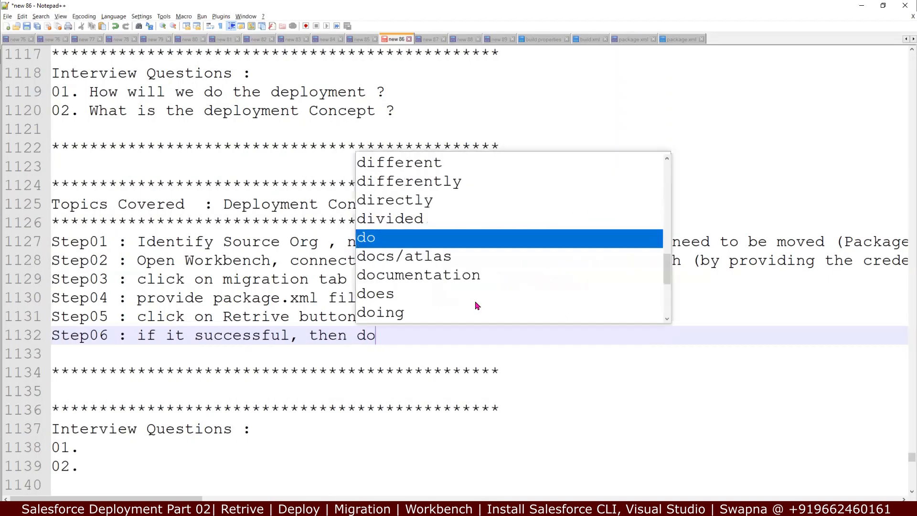
{"action": "type", "text": "wm"}
{"action": "key", "text": "BackSpace"}
{"action": "type", "text": "nm"}
{"action": "key", "text": "BackSpace"}
{"action": "type", "text": "load"}
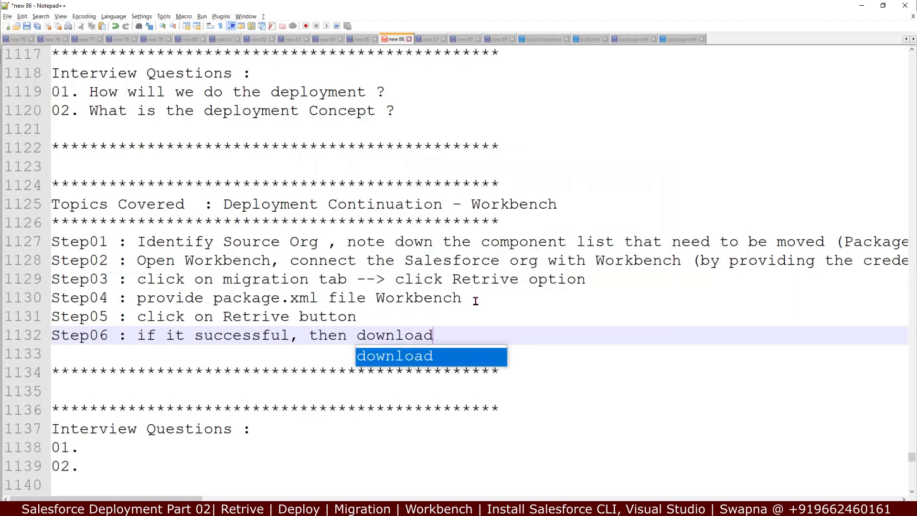
{"action": "type", "text": " the ZIP "}
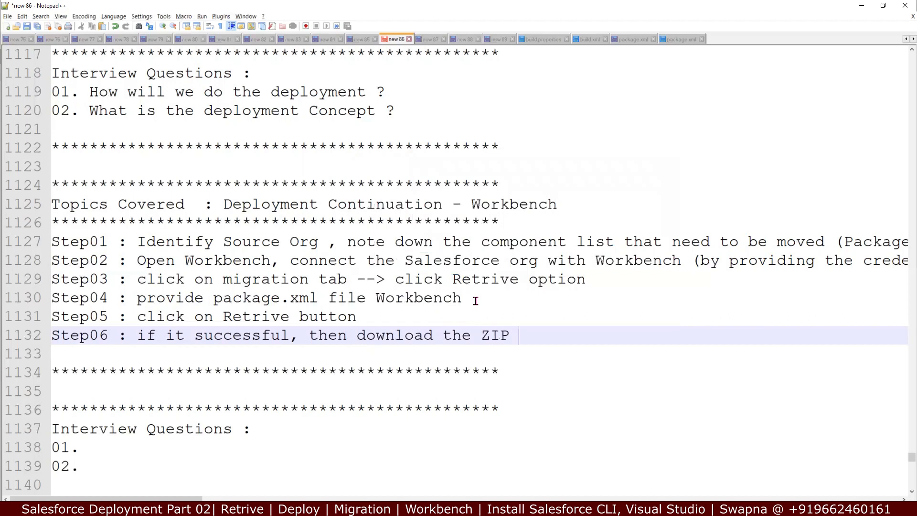
Step: Add the parenthetical text "all component list along with the package.xml" to the end of the Step06 note
{"action": "type", "text": "("}
{"action": "type", "text": "all compo"}
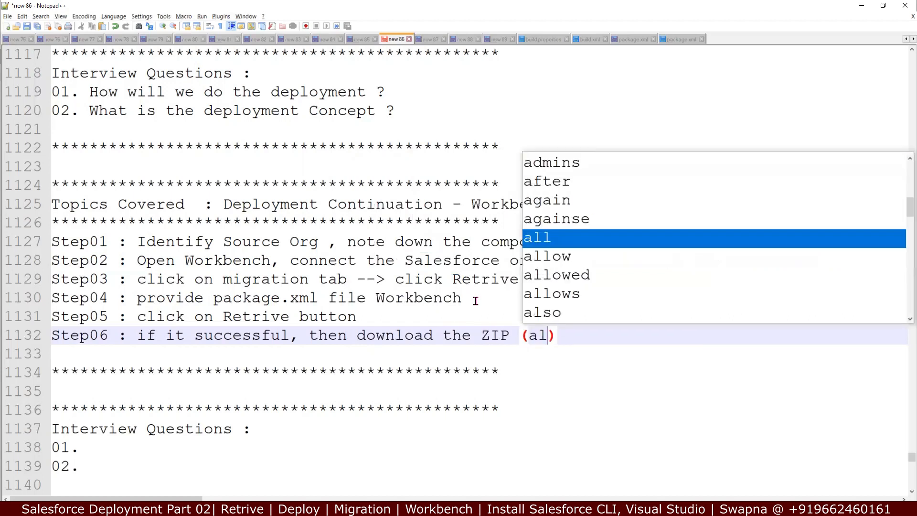
{"action": "type", "text": "nent lis"}
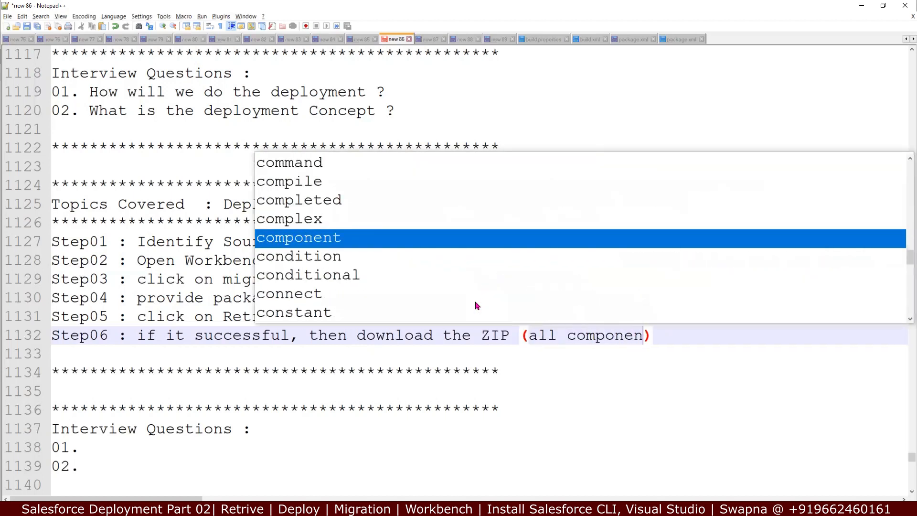
{"action": "type", "text": "t along w"}
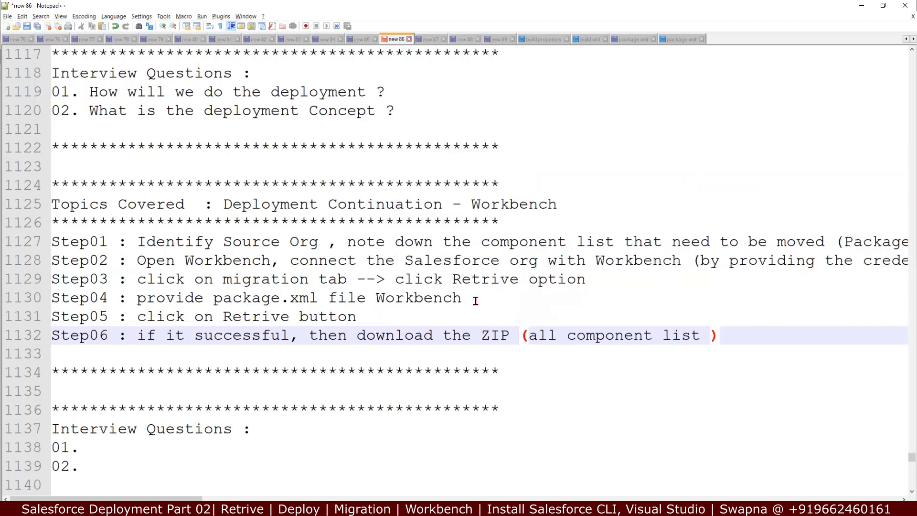
{"action": "type", "text": "ith the "}
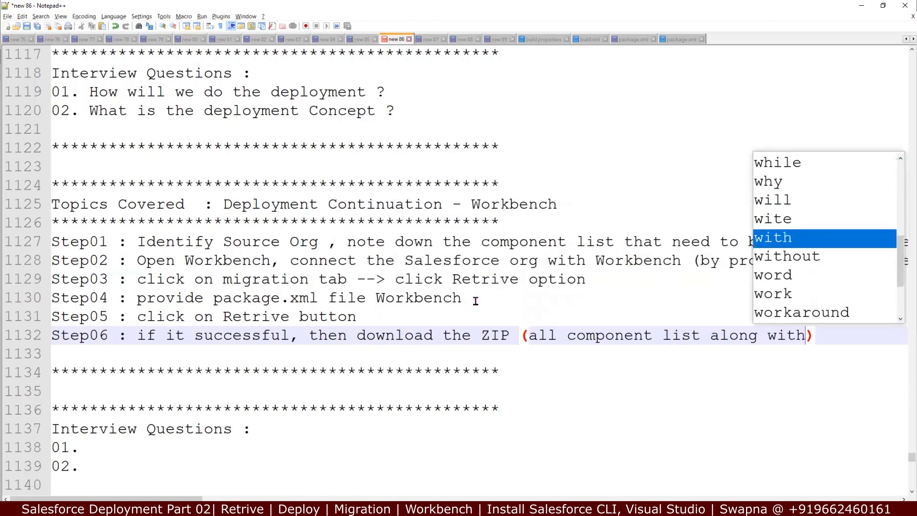
{"action": "type", "text": "["}
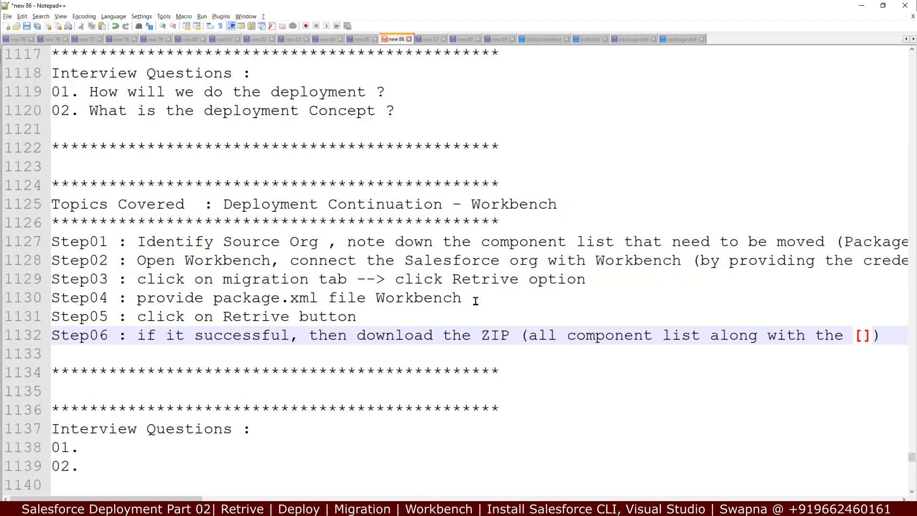
{"action": "key", "text": "BackSpace"}
{"action": "type", "text": "package"}
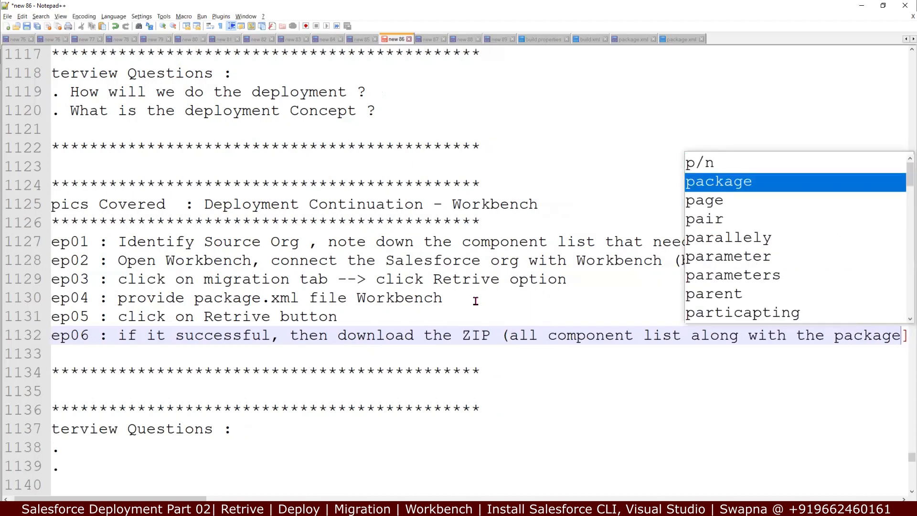
{"action": "type", "text": ".c"}
{"action": "key", "text": "BackSpace"}
{"action": "type", "text": "xml"}
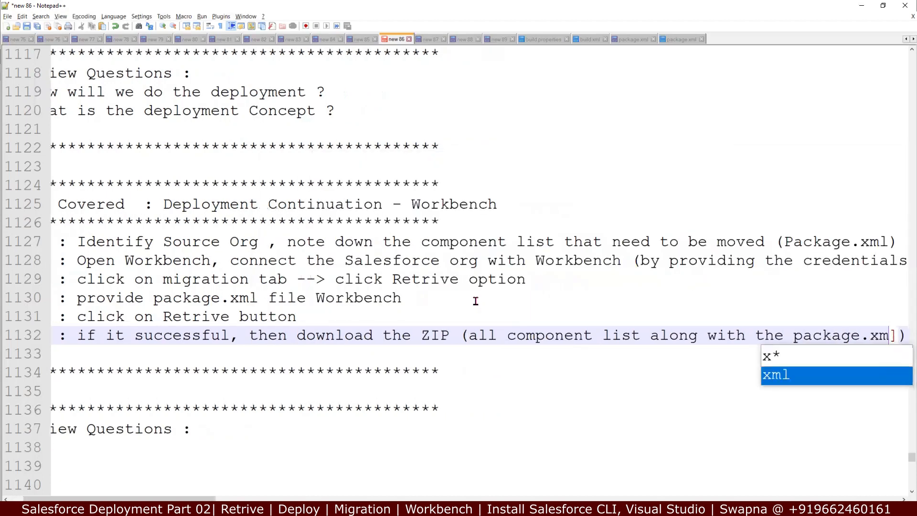
{"action": "left_click", "coordinate": [528, 315]}
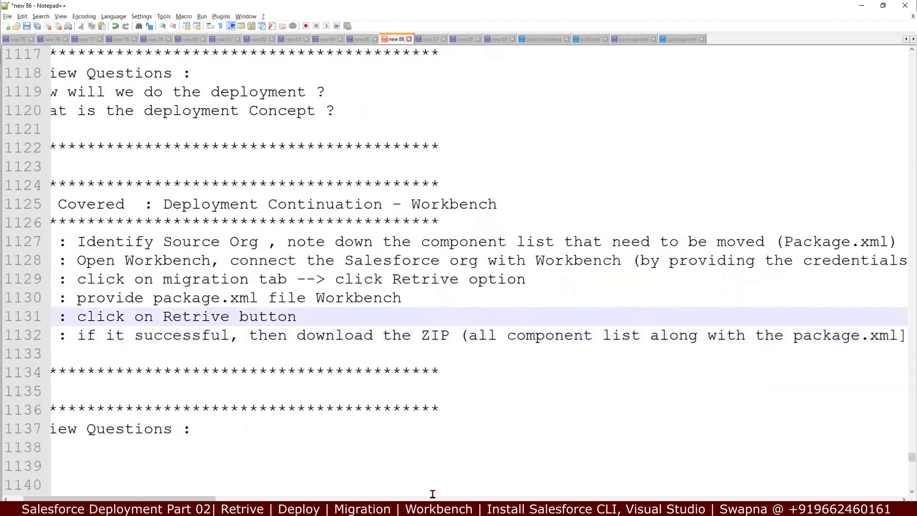
{"action": "left_click", "coordinate": [901, 336]}
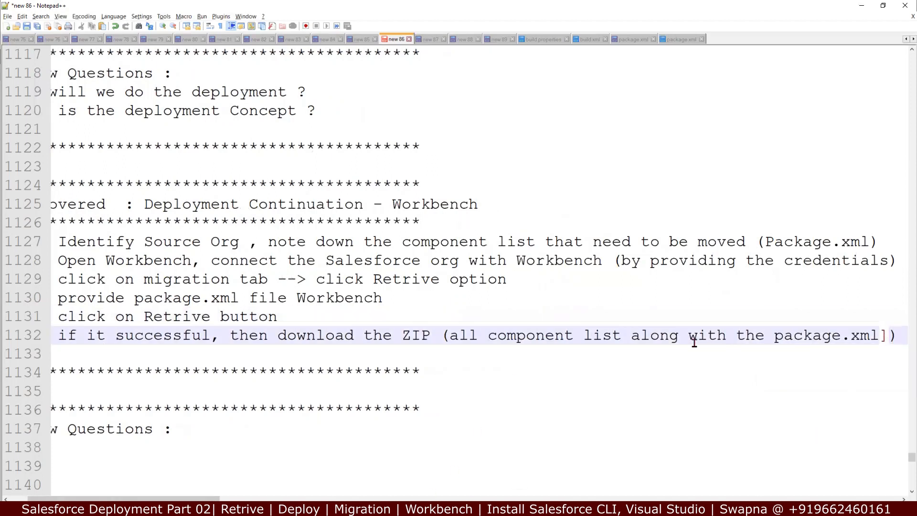
Step: Insert the heading "Retrive :" followed by a blank line above the Step01 note
{"action": "left_click_drag", "start_coordinate": [210, 498], "coordinate": [192, 499]}
{"action": "left_click", "coordinate": [112, 352]}
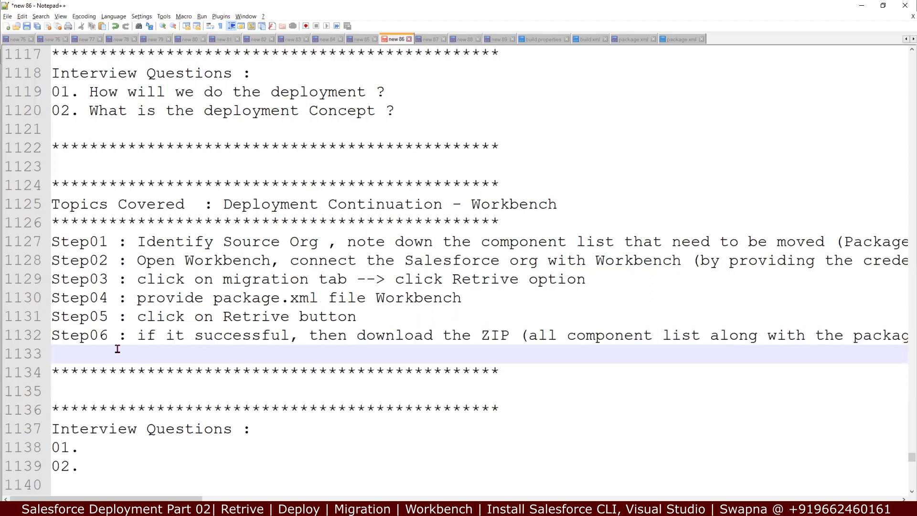
{"action": "left_click_drag", "start_coordinate": [53, 235], "coordinate": [252, 336]}
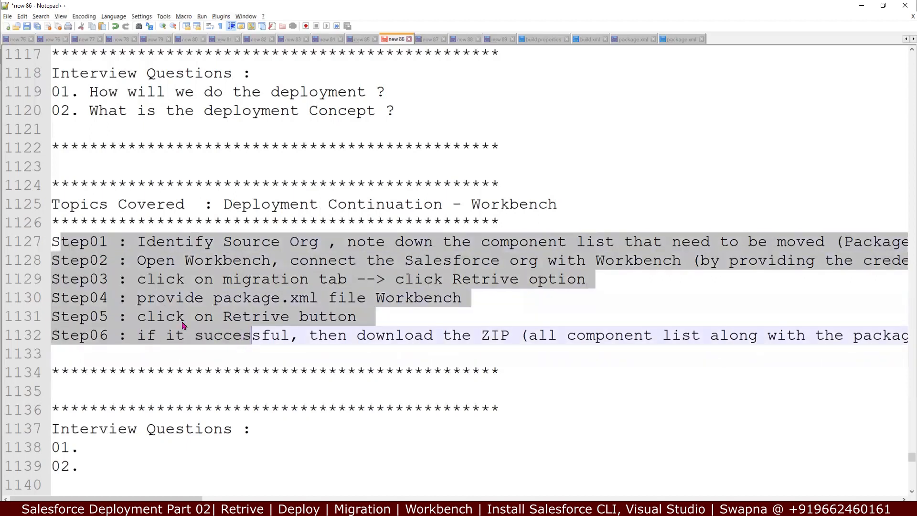
{"action": "left_click", "coordinate": [597, 225]}
{"action": "key", "text": "Return"}
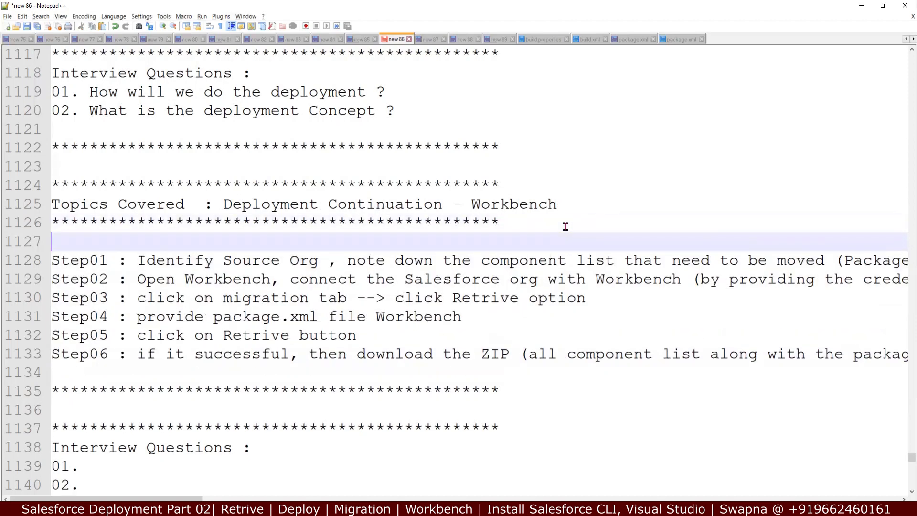
{"action": "type", "text": "Retrive :"}
{"action": "key", "text": "Return"}
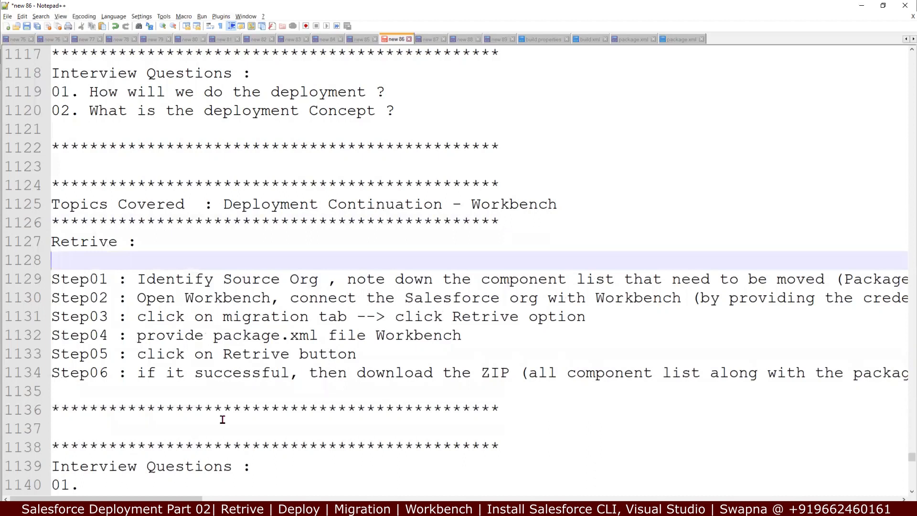
Step: Add a "Deploy:" heading below the Step06 note, with blank lines before and after it
{"action": "left_click", "coordinate": [178, 389]}
{"action": "key", "text": "Return"}
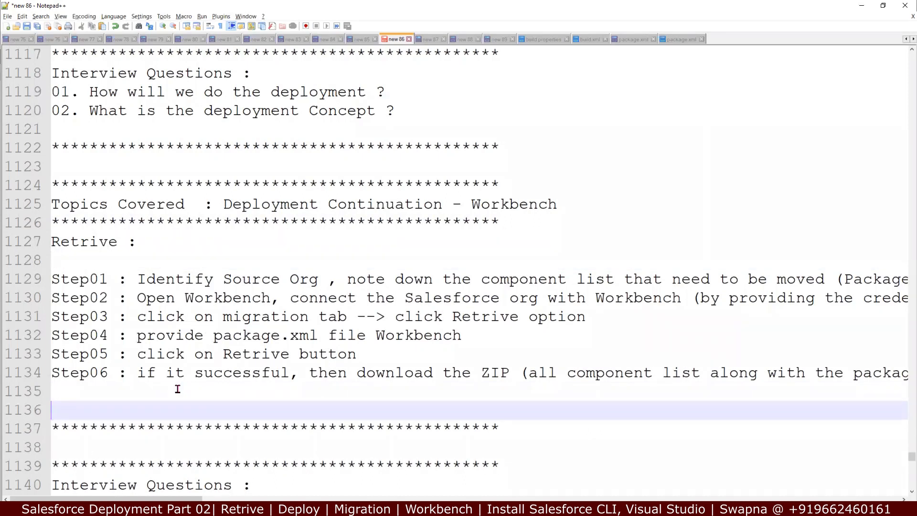
{"action": "key", "text": "Return"}
{"action": "type", "text": "Deploy"}
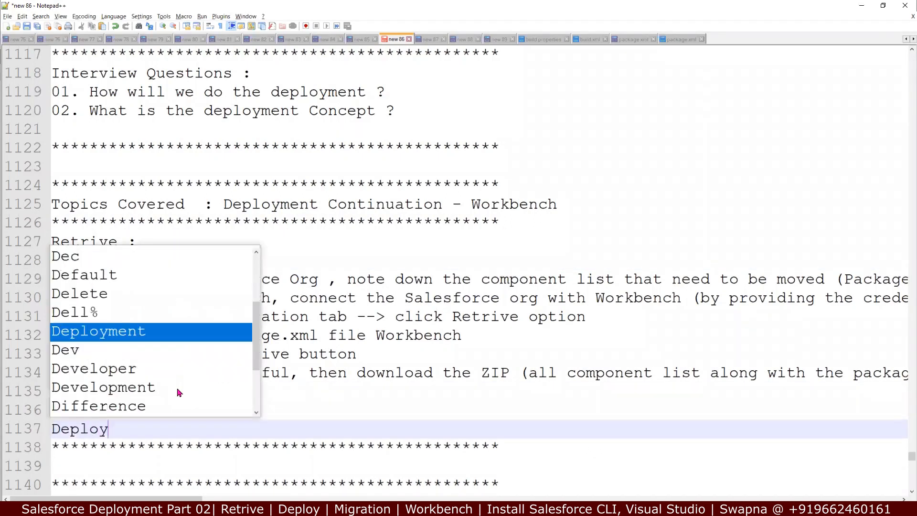
{"action": "key", "text": "Escape"}
{"action": "type", "text": ":"}
{"action": "key", "text": "Return"}
{"action": "key", "text": "Return"}
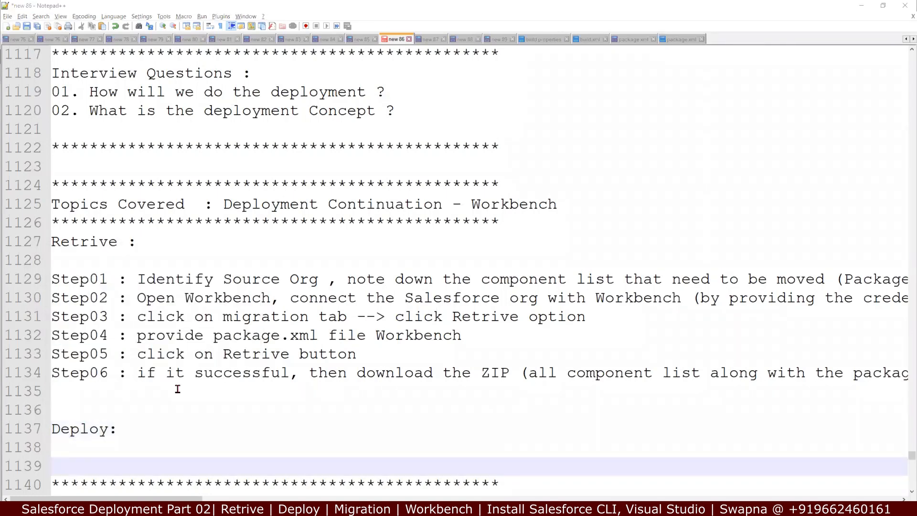
Step: Switch to Workbench in the browser and log out of the samskarait7 org
{"action": "key", "text": "alt+Tab"}
{"action": "mouse_move", "coordinate": [31, 71]}
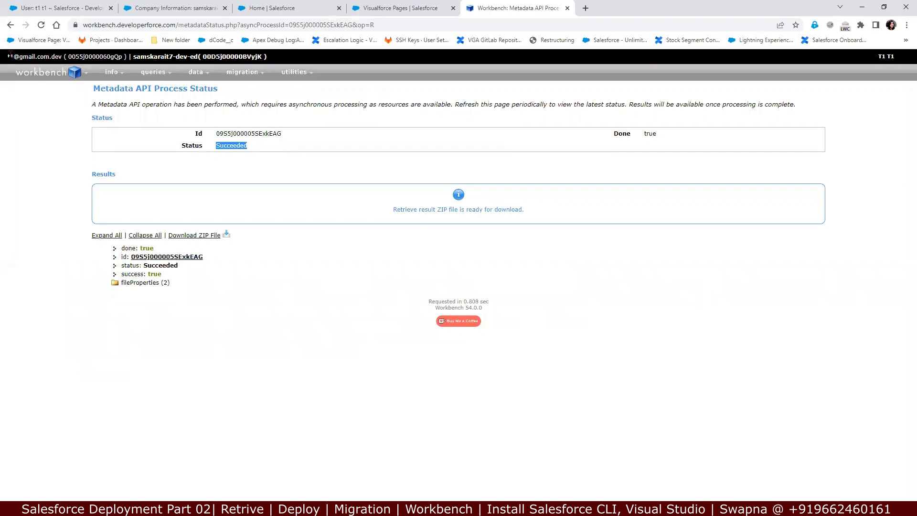
{"action": "left_click_drag", "start_coordinate": [10, 54], "coordinate": [294, 62]}
{"action": "mouse_move", "coordinate": [76, 72]}
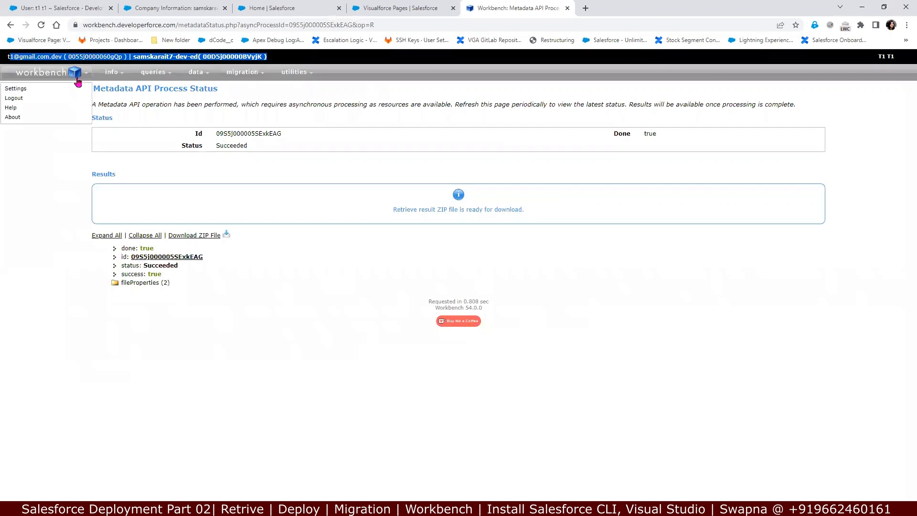
{"action": "left_click", "coordinate": [9, 99]}
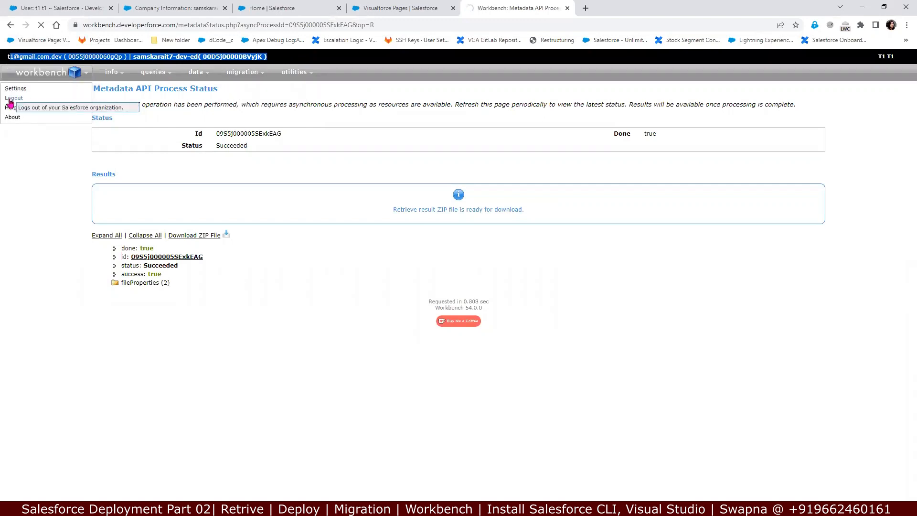
Step: Start a Salesforce login from the Workbench login page for the Production environment with API version 53.0
{"action": "mouse_move", "coordinate": [47, 58]}
{"action": "left_click", "coordinate": [17, 76]}
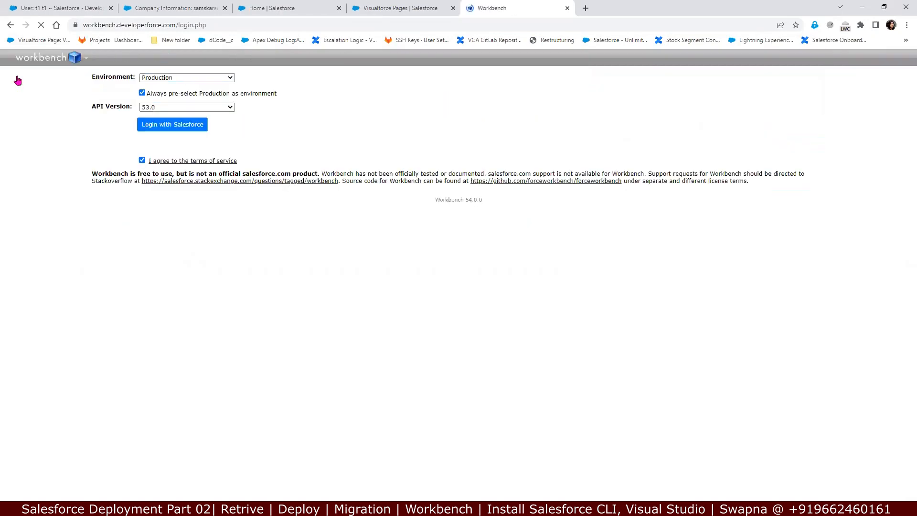
{"action": "left_click", "coordinate": [162, 127]}
Step: Copy the samskarait-6c-dev-ed domain from the address of the target org's home page
{"action": "left_click", "coordinate": [175, 8]}
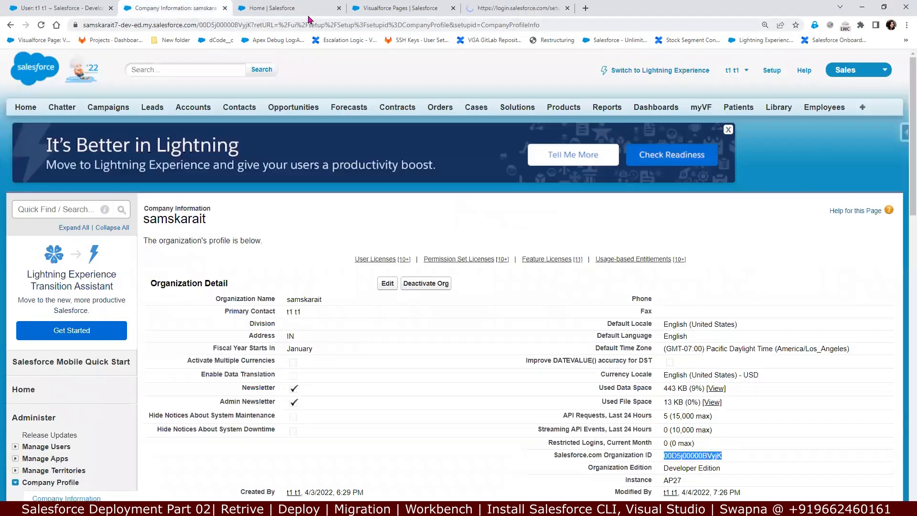
{"action": "left_click", "coordinate": [286, 9]}
{"action": "left_click", "coordinate": [114, 26]}
{"action": "left_click_drag", "start_coordinate": [115, 26], "coordinate": [151, 28]}
{"action": "key", "text": "ctrl+c"}
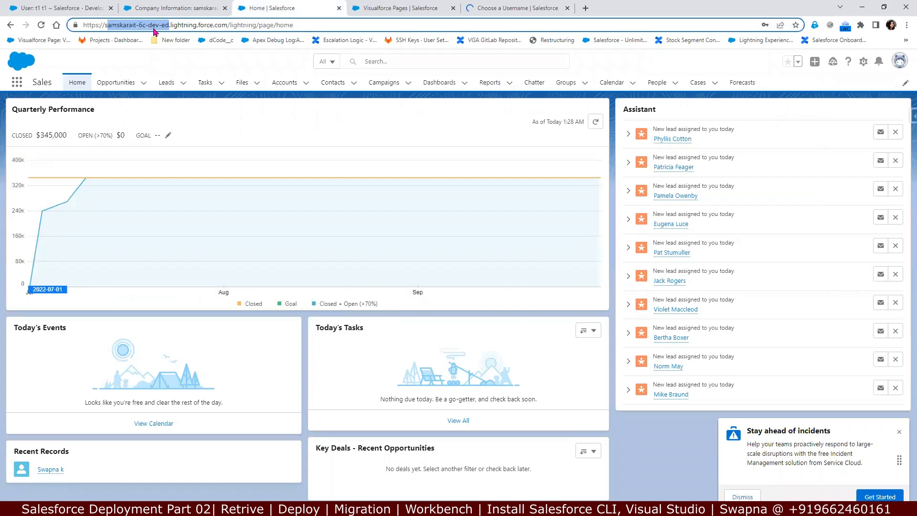
Step: Return to the Workbench login and choose to log in with a different username
{"action": "left_click", "coordinate": [508, 8]}
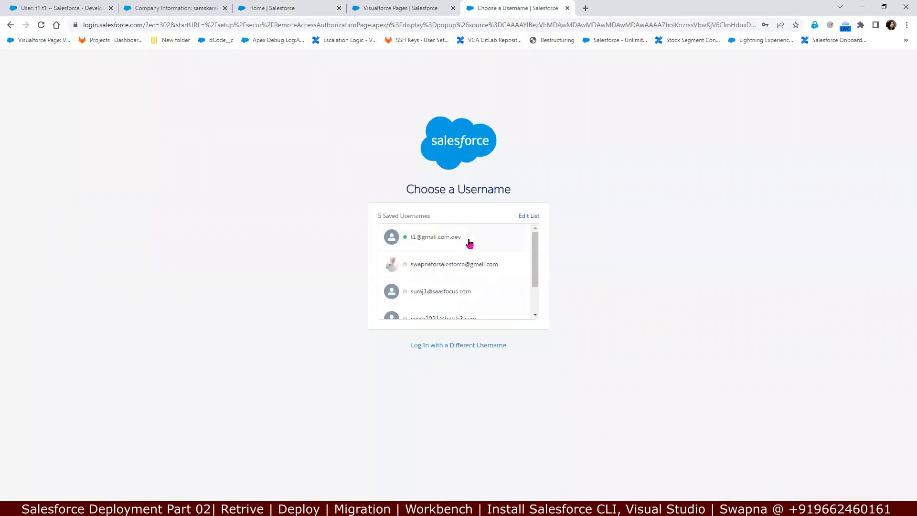
{"action": "left_click", "coordinate": [447, 346]}
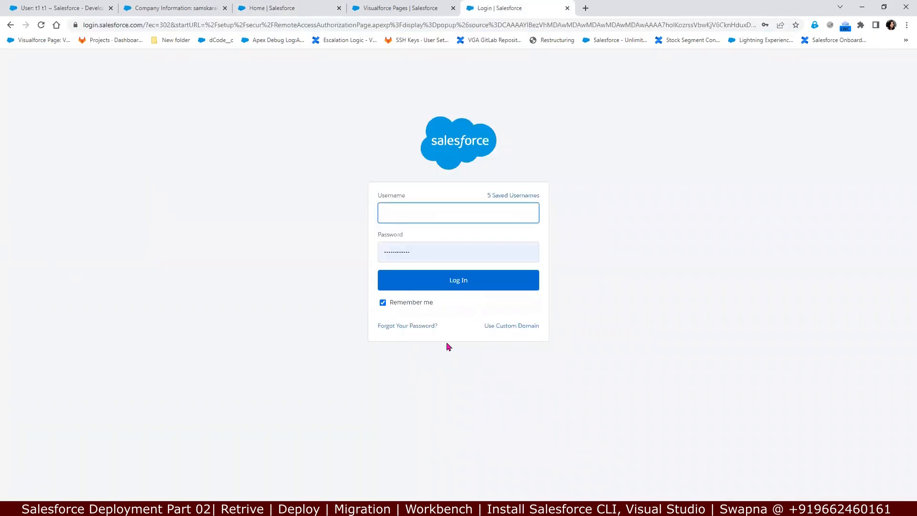
{"action": "left_click", "coordinate": [415, 216]}
Step: Replace the "login" subdomain in the login page's address with the copied samskarait-6c domain
{"action": "left_click_drag", "start_coordinate": [142, 24], "coordinate": [63, 28]}
{"action": "left_click", "coordinate": [139, 59]}
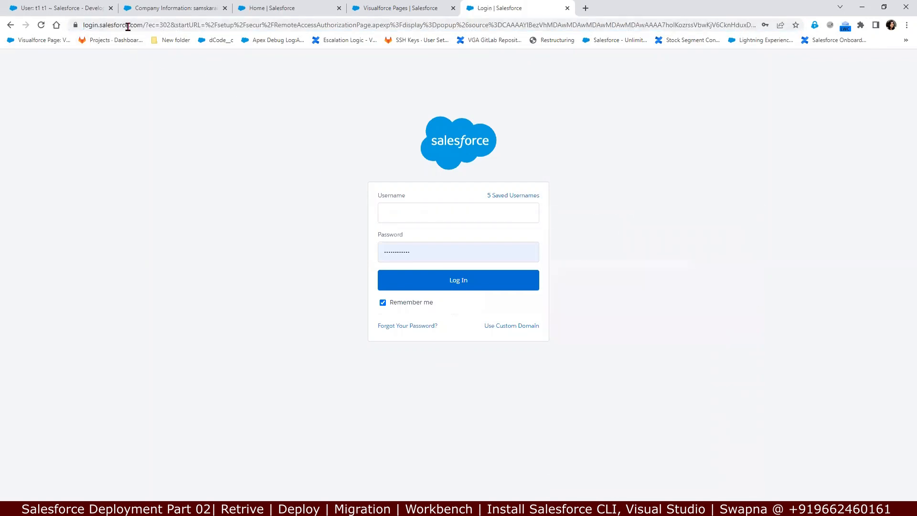
{"action": "left_click", "coordinate": [109, 24]}
{"action": "double_click", "coordinate": [120, 25]}
{"action": "double_click", "coordinate": [115, 26]}
{"action": "key", "text": "ctrl+v"}
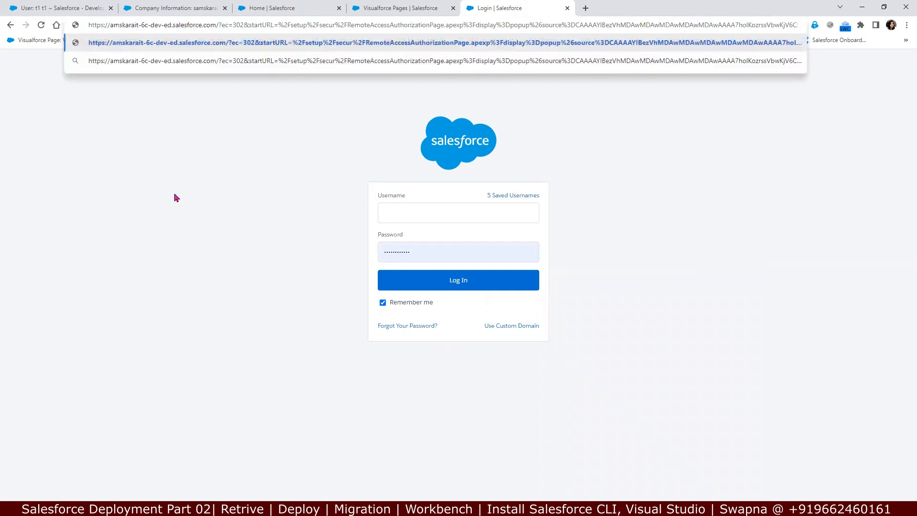
Step: Check the samskarait7 org's address format and paste the copied domain into the login page's address again
{"action": "left_click", "coordinate": [66, 5]}
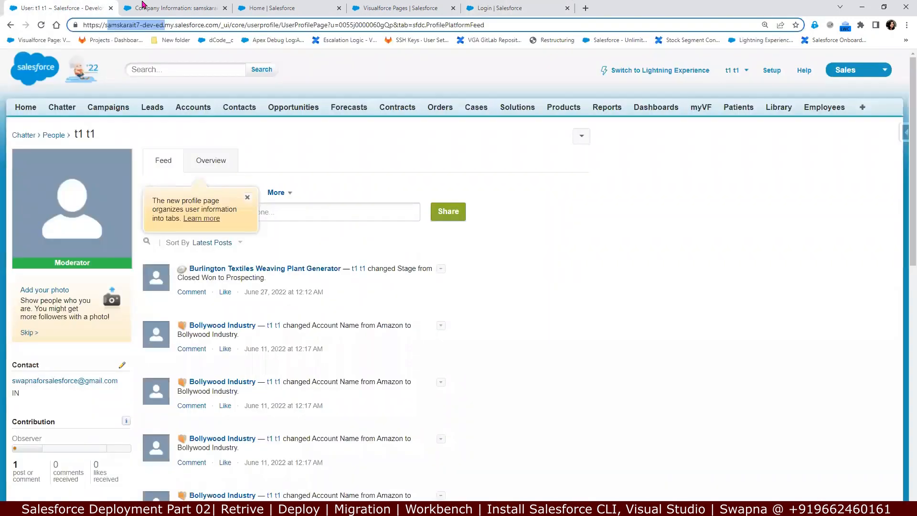
{"action": "left_click", "coordinate": [493, 7]}
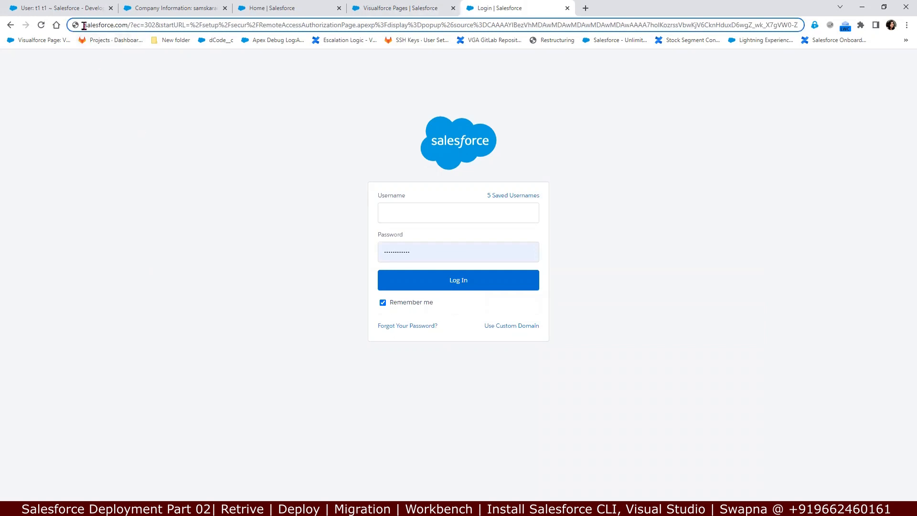
{"action": "key", "text": "ctrl+v"}
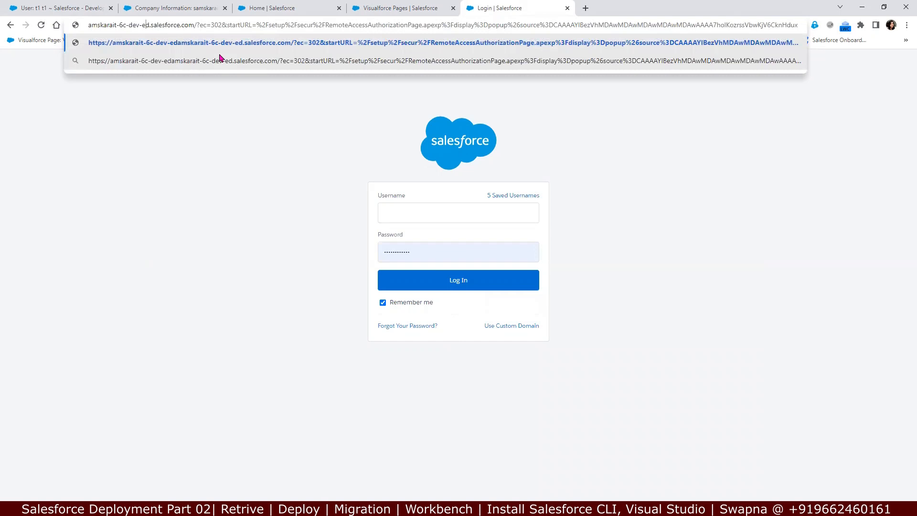
{"action": "key", "text": "Left"}
{"action": "key", "text": "Left"}
{"action": "key", "text": "Left"}
{"action": "key", "text": "Left"}
{"action": "key", "text": "Left"}
{"action": "key", "text": "Left"}
{"action": "key", "text": "Left"}
{"action": "key", "text": "Left"}
{"action": "key", "text": "Left"}
{"action": "key", "text": "Left"}
{"action": "key", "text": "Left"}
{"action": "key", "text": "Left"}
{"action": "key", "text": "Left"}
{"action": "key", "text": "Left"}
{"action": "key", "text": "Left"}
{"action": "key", "text": "Left"}
{"action": "key", "text": "Left"}
{"action": "key", "text": "Left"}
{"action": "key", "text": "Left"}
{"action": "key", "text": "Left"}
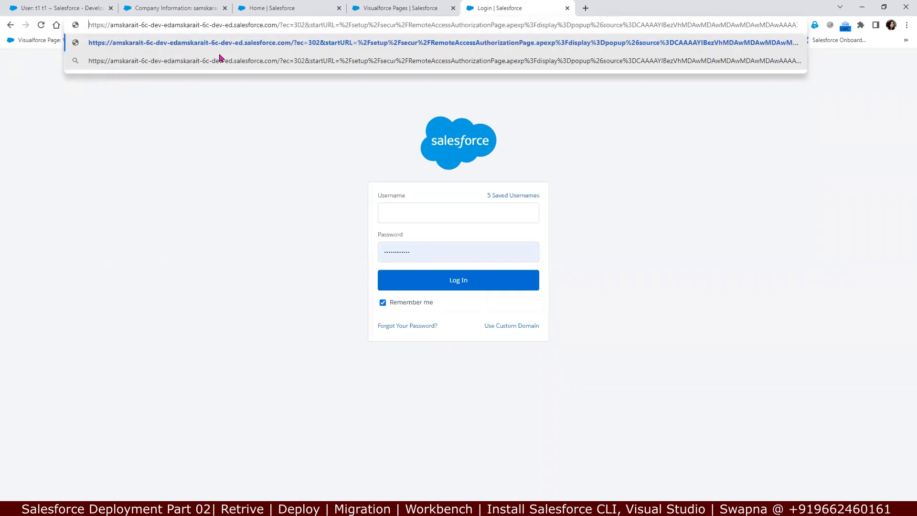
Step: Remove the duplicated domain, correct the login address to samskarait-6c-dev-ed.my.salesforce.com and load it
{"action": "left_click", "coordinate": [174, 28]}
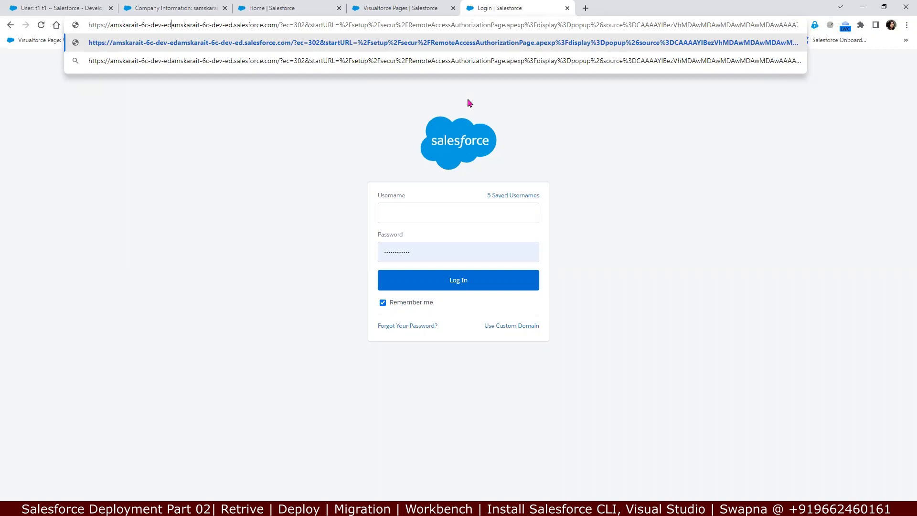
{"action": "key", "text": "shift+Right"}
{"action": "key", "text": "shift+Right"}
{"action": "key", "text": "shift+Right"}
{"action": "key", "text": "shift+Right"}
{"action": "key", "text": "shift+Right"}
{"action": "key", "text": "shift+Right"}
{"action": "key", "text": "shift+Right"}
{"action": "key", "text": "shift+Right"}
{"action": "key", "text": "shift+Right"}
{"action": "key", "text": "shift+Right"}
{"action": "key", "text": "shift+Right"}
{"action": "key", "text": "shift+Right"}
{"action": "key", "text": "shift+Right"}
{"action": "key", "text": "shift+Right"}
{"action": "key", "text": "shift+Right"}
{"action": "key", "text": "shift+Right"}
{"action": "key", "text": "shift+Right"}
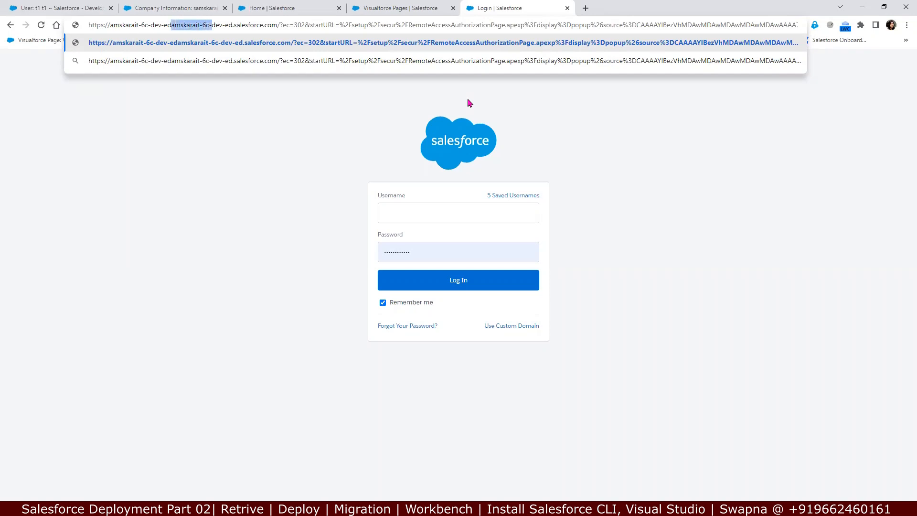
{"action": "key", "text": "shift+Right"}
{"action": "key", "text": "shift+Right"}
{"action": "type", "text": ".my"}
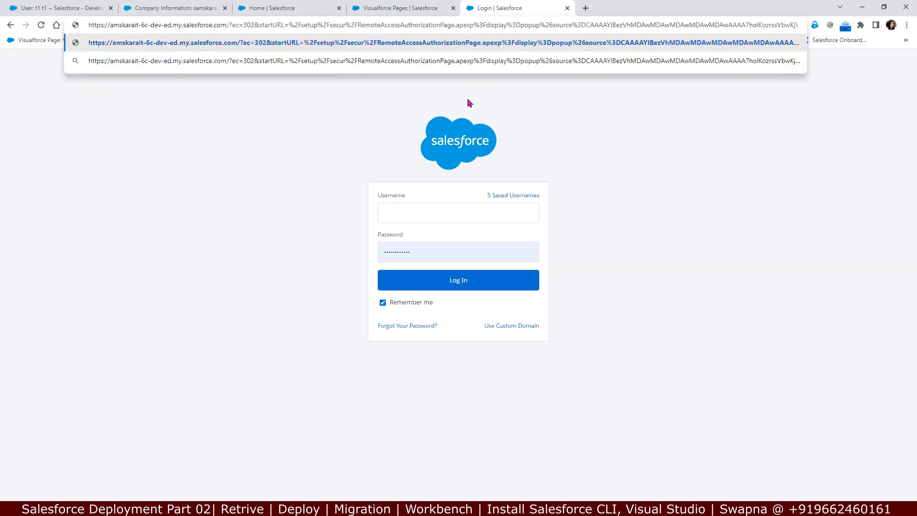
{"action": "left_click", "coordinate": [113, 24]}
{"action": "type", "text": "s"}
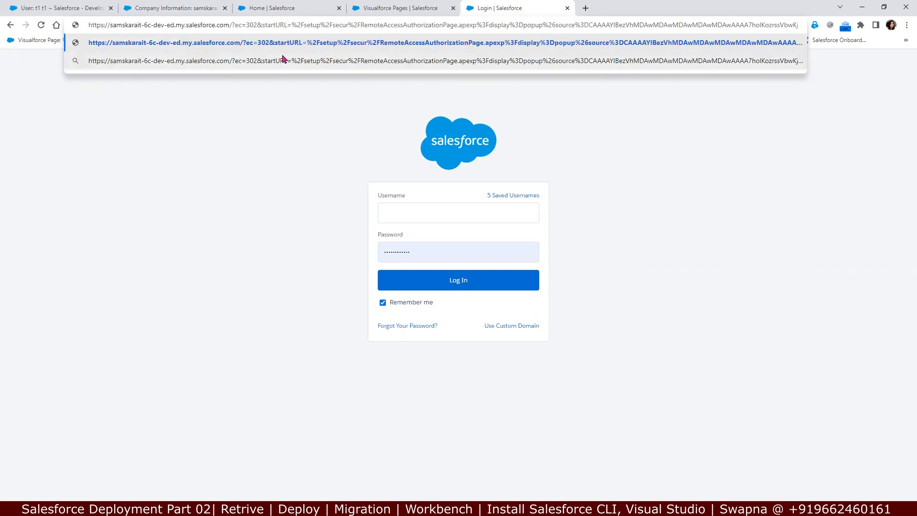
{"action": "key", "text": "Return"}
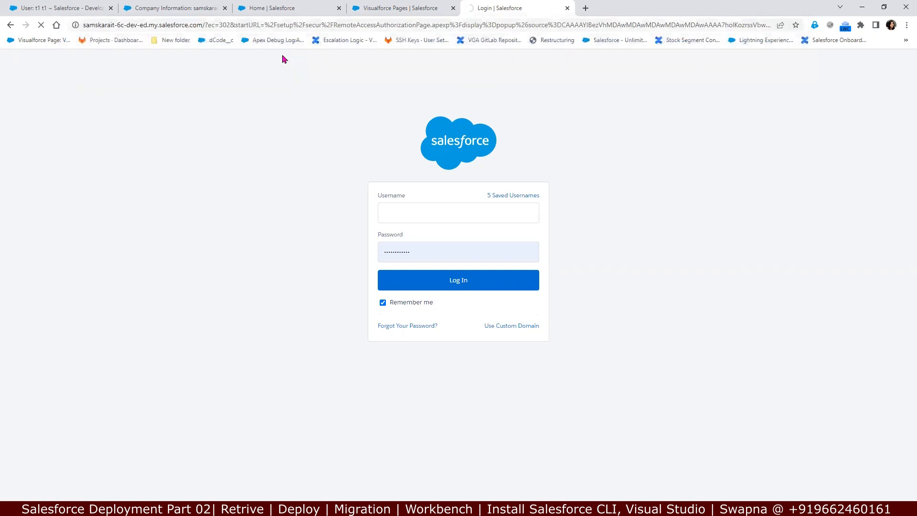
Step: Clear the prefilled username on the samskarait-6c login form and try to find the target account by its first letters
{"action": "left_click", "coordinate": [484, 212]}
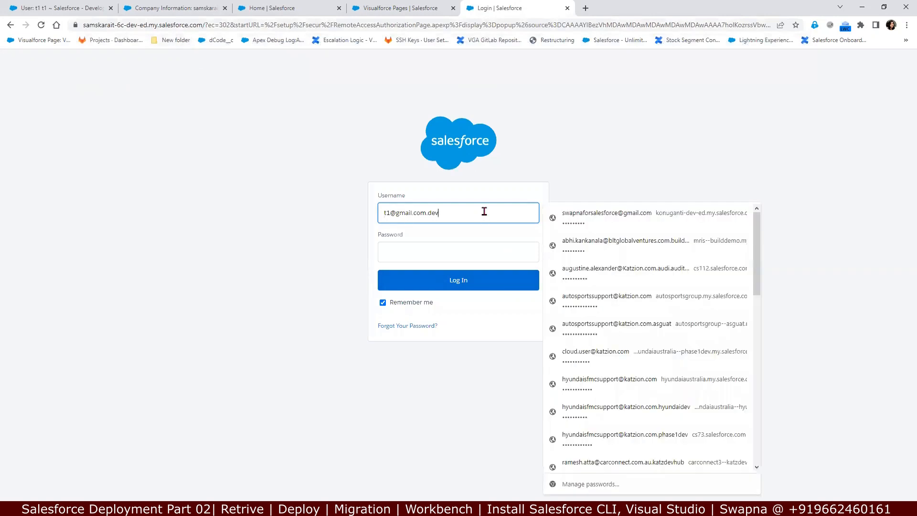
{"action": "key", "text": "ctrl+a"}
{"action": "key", "text": "BackSpace"}
{"action": "type", "text": "de"}
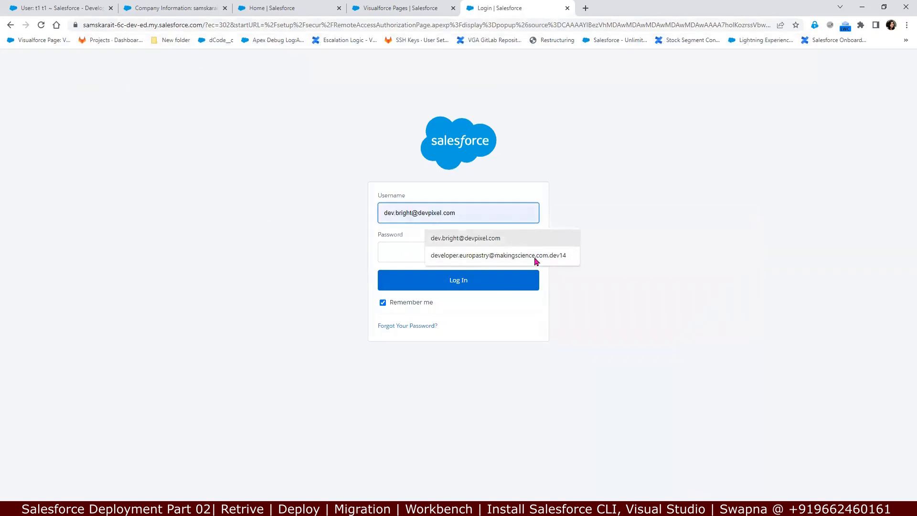
Step: Try to open the profile on the target org's home page, and look up its username on that tab's login form
{"action": "left_click", "coordinate": [266, 8]}
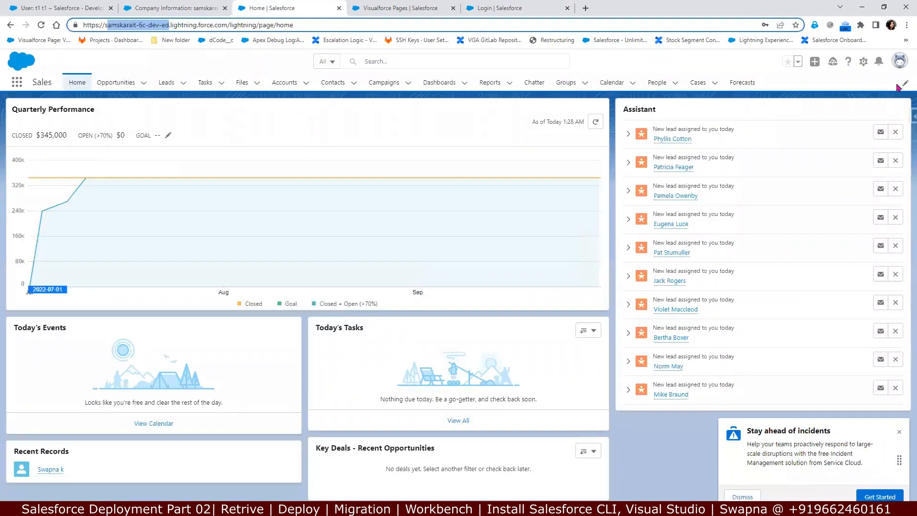
{"action": "left_click", "coordinate": [901, 66]}
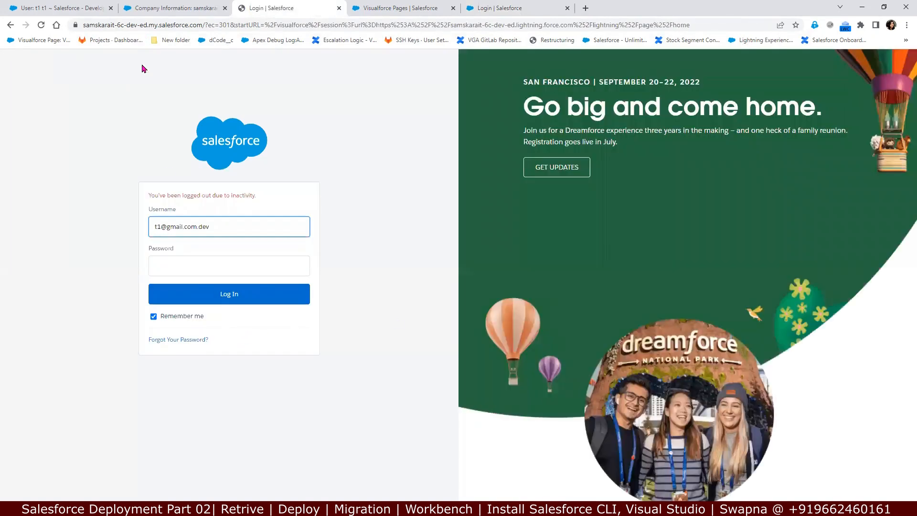
{"action": "left_click", "coordinate": [227, 218]}
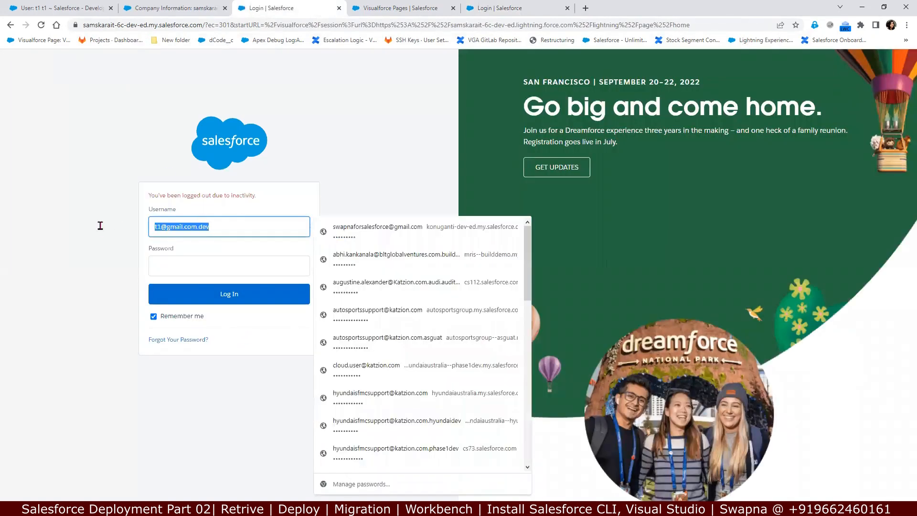
{"action": "key", "text": "BackSpace"}
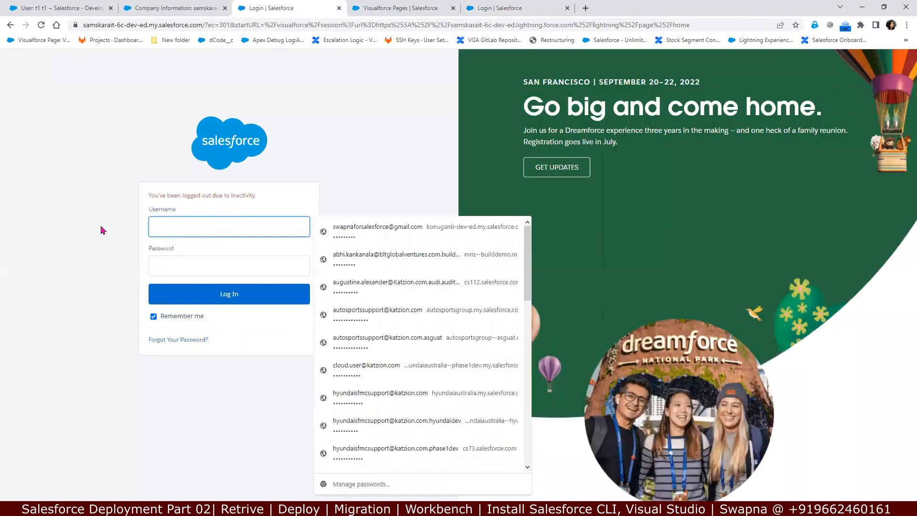
{"action": "type", "text": "de"}
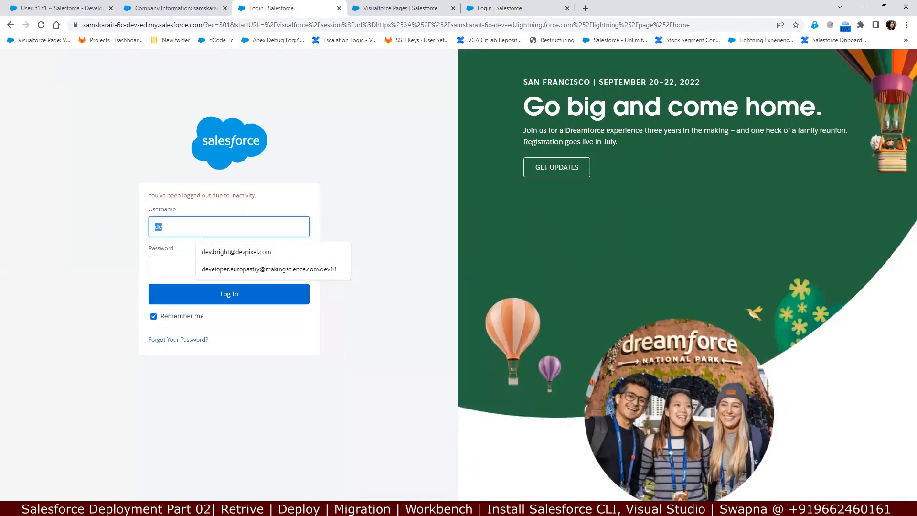
{"action": "key", "text": "Escape"}
{"action": "key", "text": "alt+Tab"}
{"action": "key", "text": "alt+Tab"}
{"action": "key", "text": "alt+Tab"}
{"action": "key", "text": "alt+Tab"}
{"action": "key", "text": "alt+Tab"}
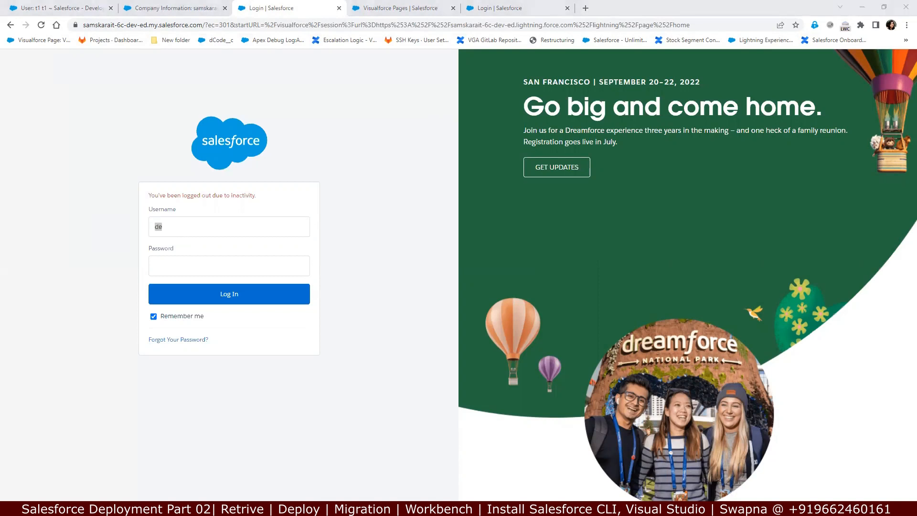
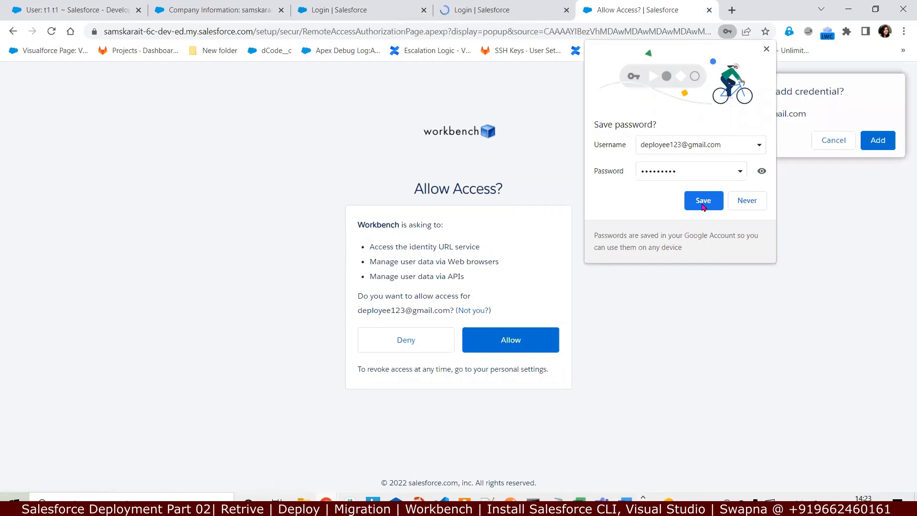
Step: Save the target org's login in the browser, allow Workbench access, and check the connected user and org
{"action": "left_click", "coordinate": [701, 204]}
{"action": "left_click", "coordinate": [510, 344]}
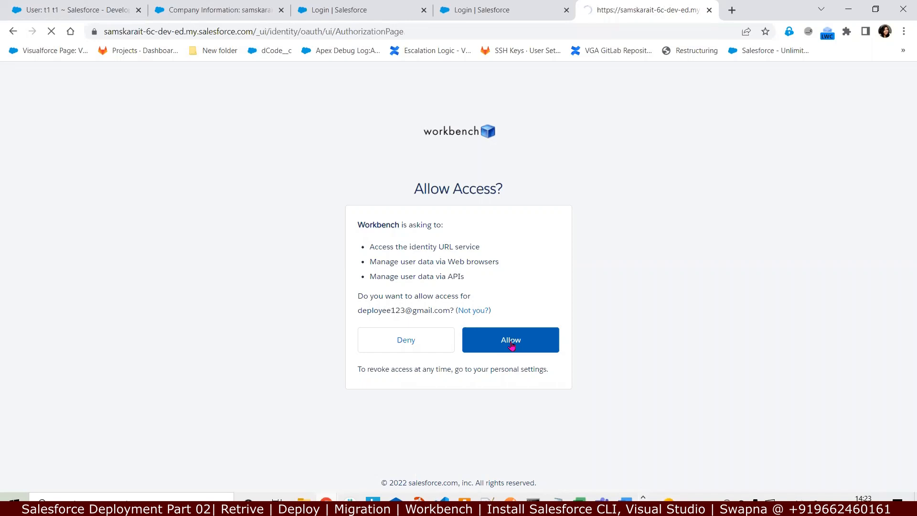
{"action": "left_click", "coordinate": [510, 340]}
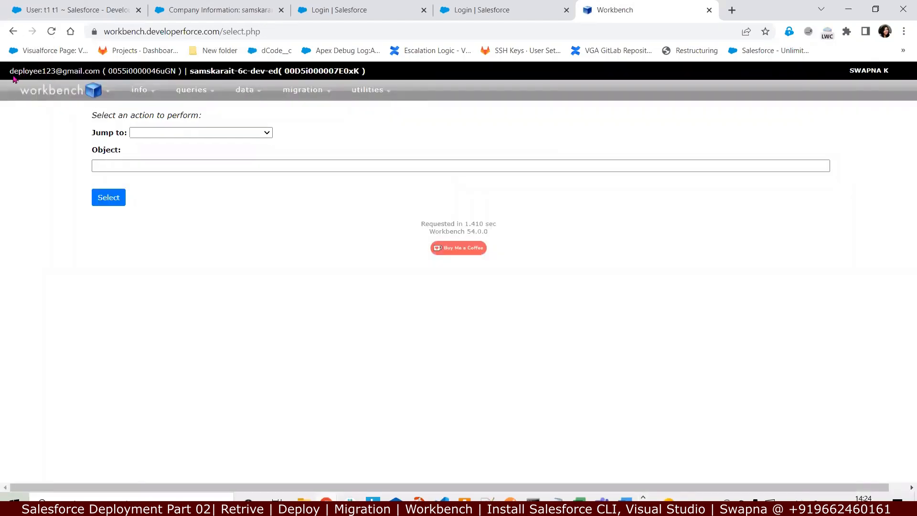
{"action": "left_click_drag", "start_coordinate": [11, 70], "coordinate": [177, 80]}
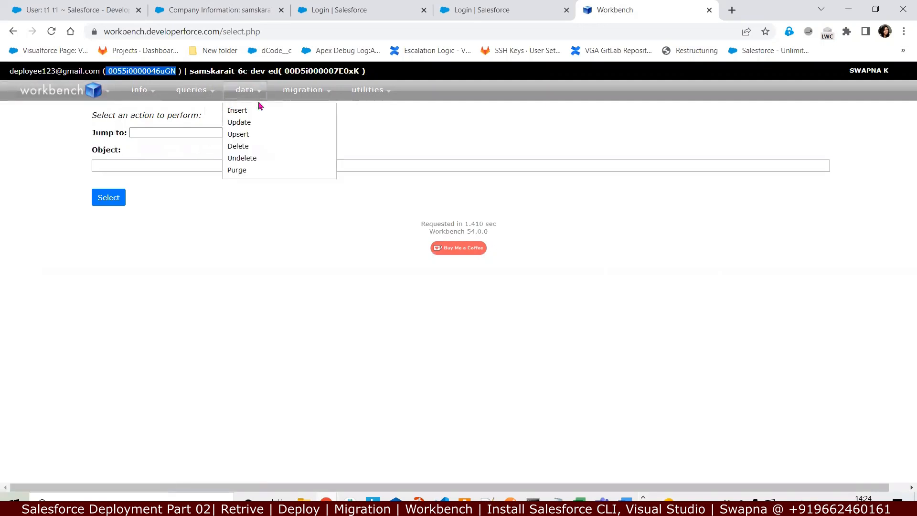
Step: Open the metadata deployment page and choose retrieve_09S5j000005SExkEAG from Downloads as the ZIP file to deploy
{"action": "mouse_move", "coordinate": [303, 97]}
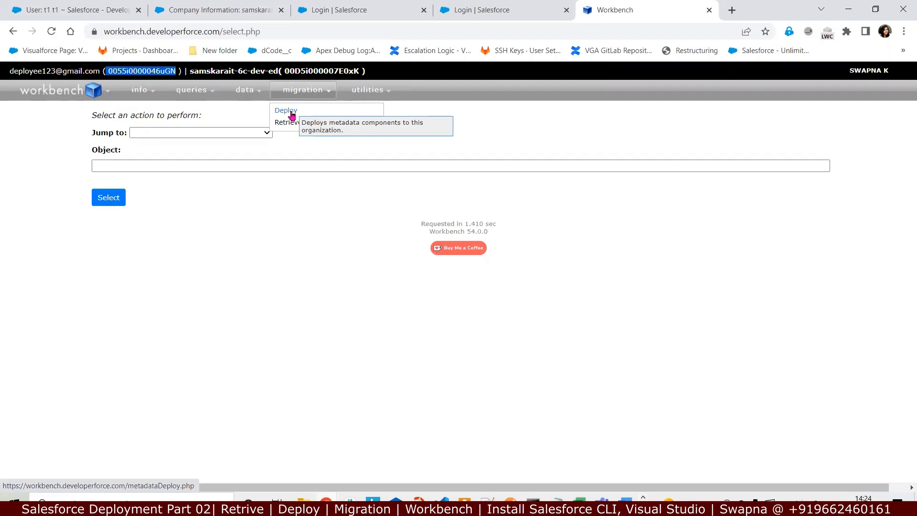
{"action": "left_click", "coordinate": [292, 113]}
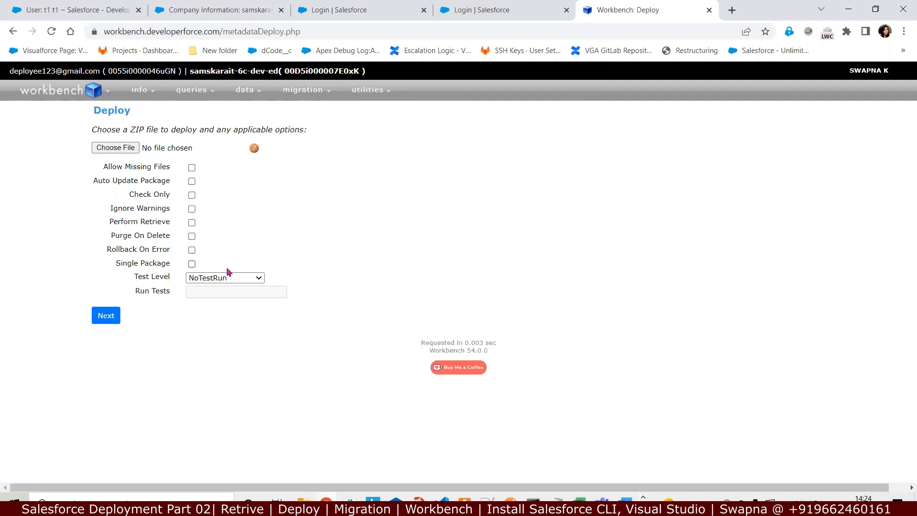
{"action": "left_click", "coordinate": [118, 150]}
{"action": "left_click", "coordinate": [119, 150]}
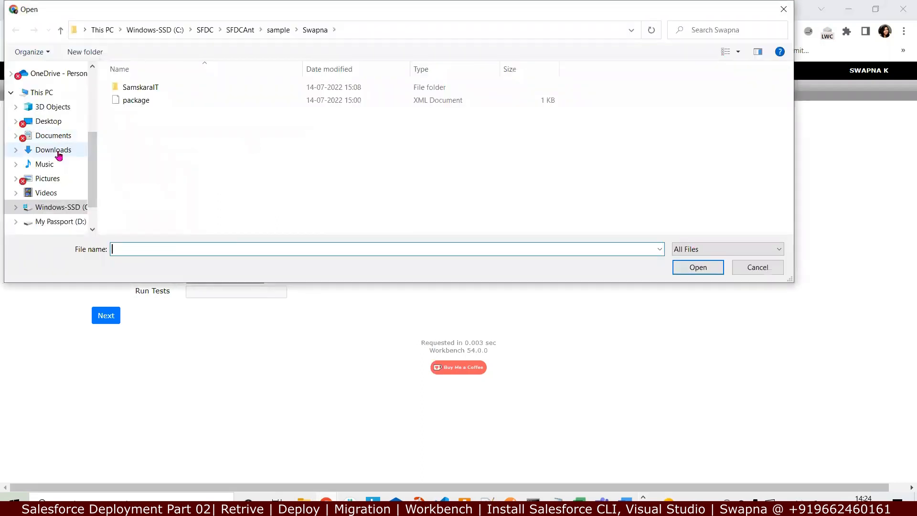
{"action": "left_click", "coordinate": [58, 150]}
{"action": "left_click", "coordinate": [185, 104]}
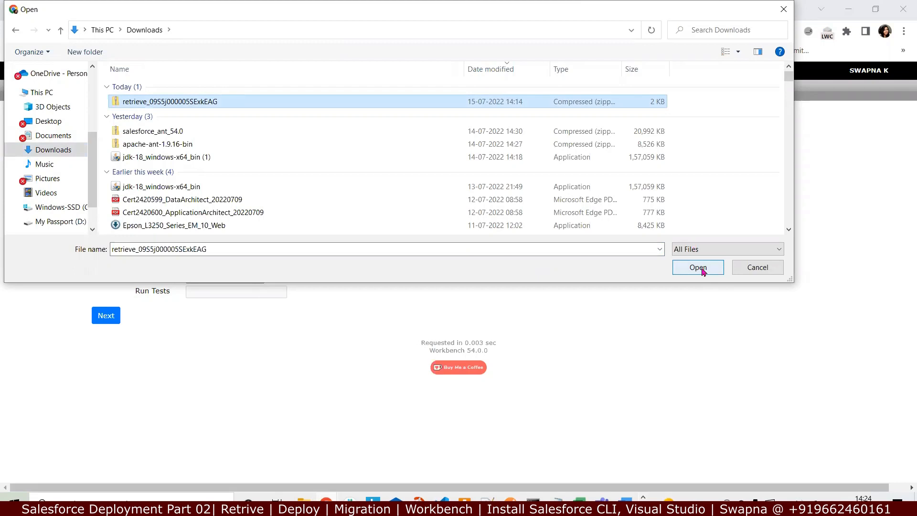
{"action": "left_click", "coordinate": [702, 269]}
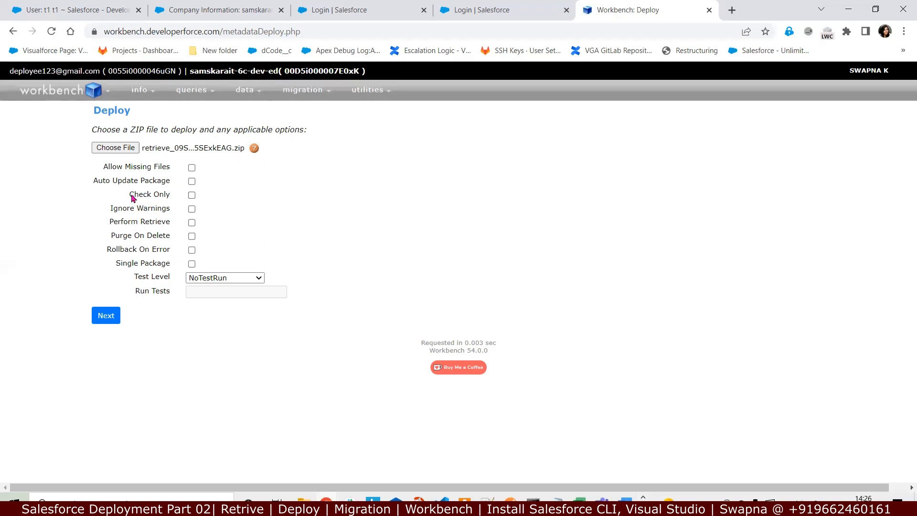
Step: Try the Check Only, Rollback On Error and Perform Retrieve deployment options, and clear them again
{"action": "left_click", "coordinate": [192, 195]}
{"action": "left_click", "coordinate": [191, 195]}
{"action": "left_click", "coordinate": [191, 250]}
{"action": "left_click", "coordinate": [193, 248]}
{"action": "left_click", "coordinate": [192, 227]}
{"action": "left_click", "coordinate": [192, 223]}
{"action": "left_click", "coordinate": [192, 196]}
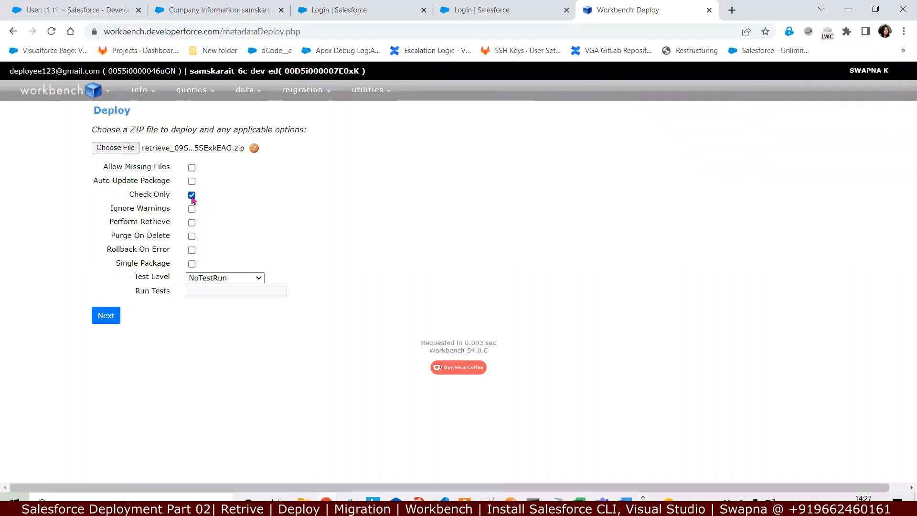
{"action": "left_click", "coordinate": [192, 250]}
{"action": "left_click", "coordinate": [191, 195]}
{"action": "left_click", "coordinate": [191, 250]}
Step: Enable the Single Package option for the deployment
{"action": "left_click", "coordinate": [192, 266]}
{"action": "left_click", "coordinate": [192, 264]}
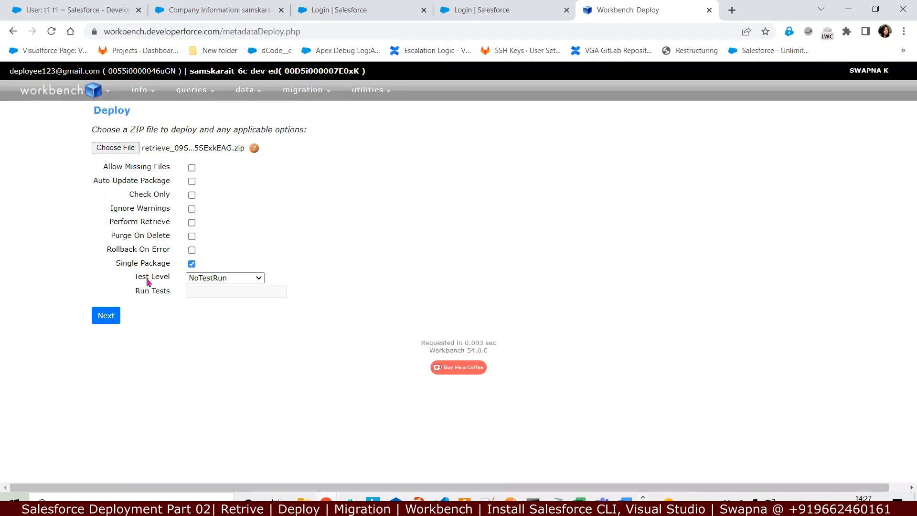
Step: Try the RunSpecifiedTests test level for the deployment, and set it back to NoTestRun
{"action": "left_click", "coordinate": [211, 283]}
{"action": "key", "text": "Down"}
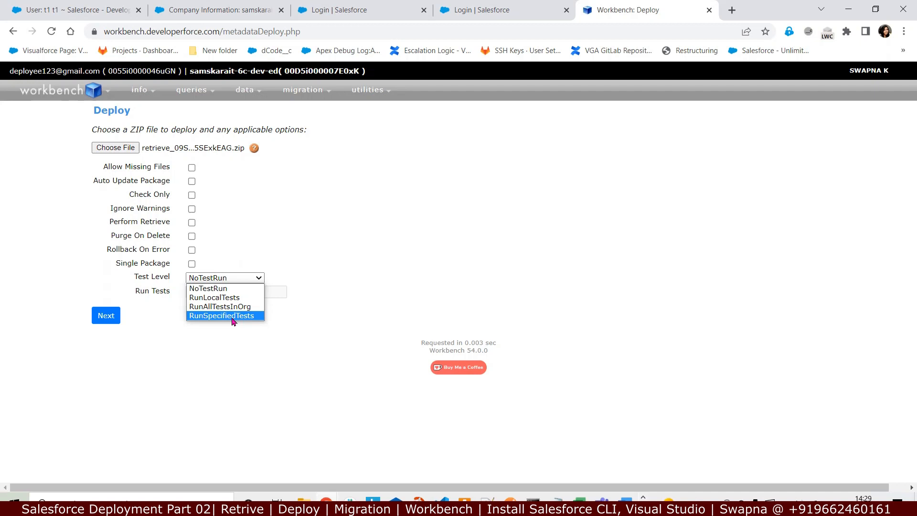
{"action": "left_click", "coordinate": [232, 315]}
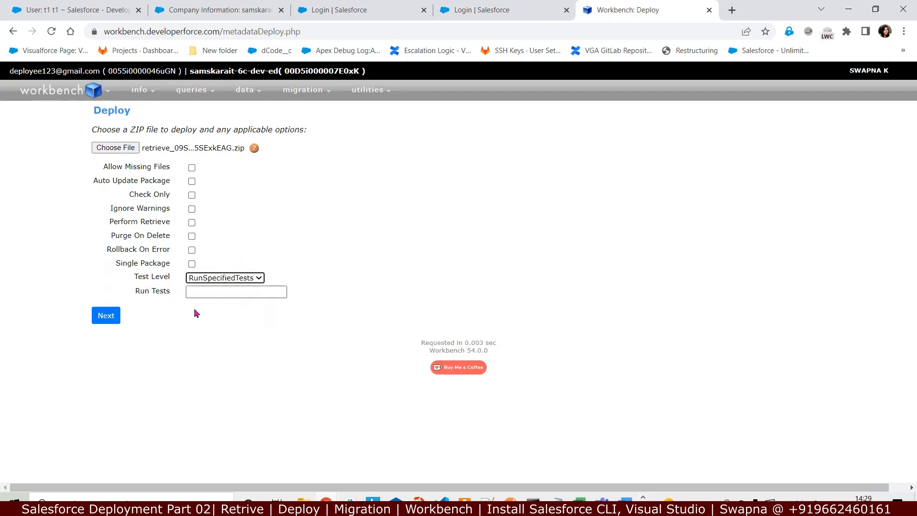
{"action": "left_click", "coordinate": [237, 279]}
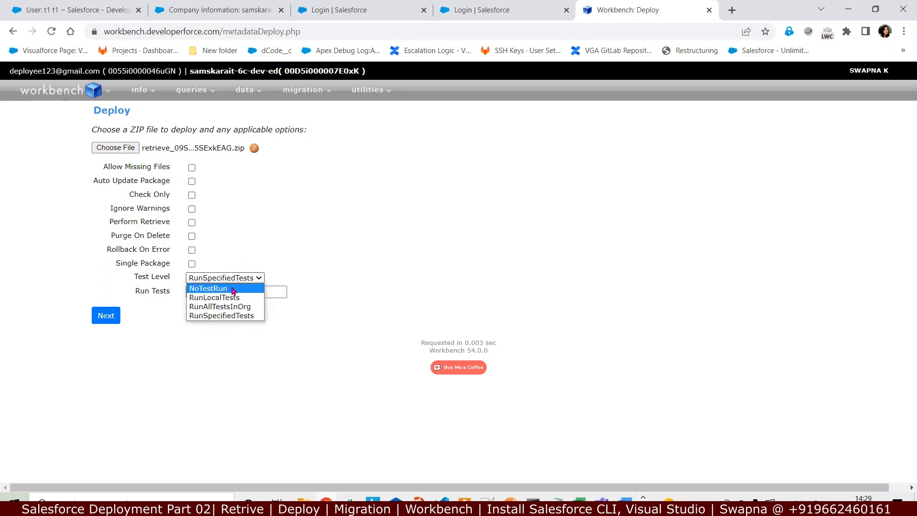
{"action": "left_click", "coordinate": [233, 289]}
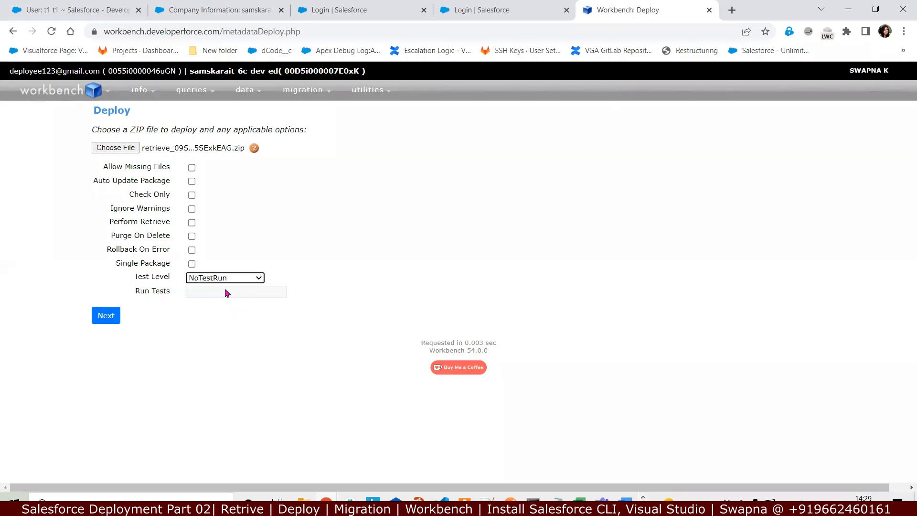
Step: Stage the retrieved ZIP and deploy it after checking the listed deployment options and the permanent-change warning
{"action": "left_click", "coordinate": [113, 322]}
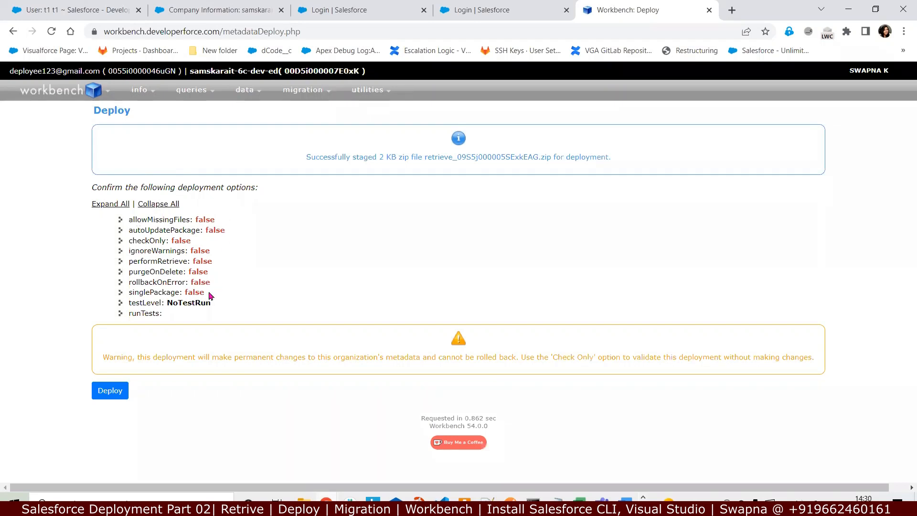
{"action": "left_click_drag", "start_coordinate": [126, 220], "coordinate": [206, 293]}
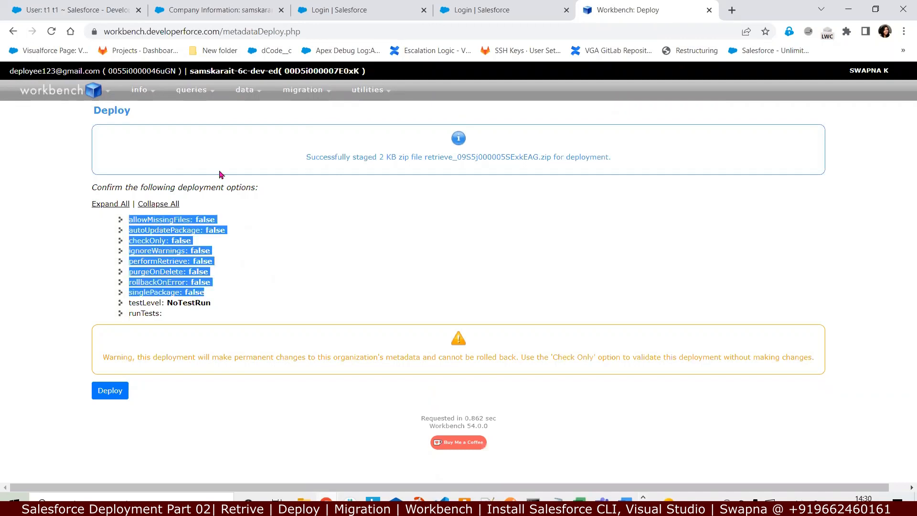
{"action": "left_click", "coordinate": [281, 250]}
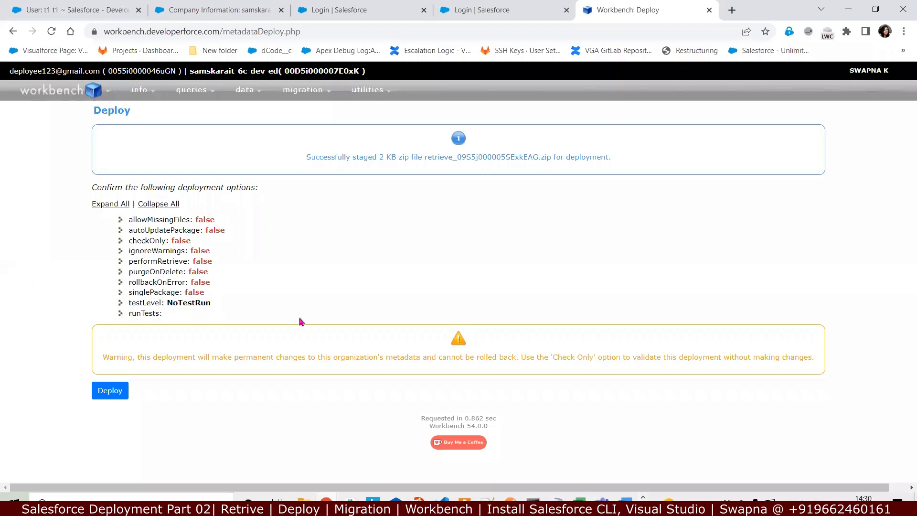
{"action": "left_click_drag", "start_coordinate": [106, 359], "coordinate": [255, 358]}
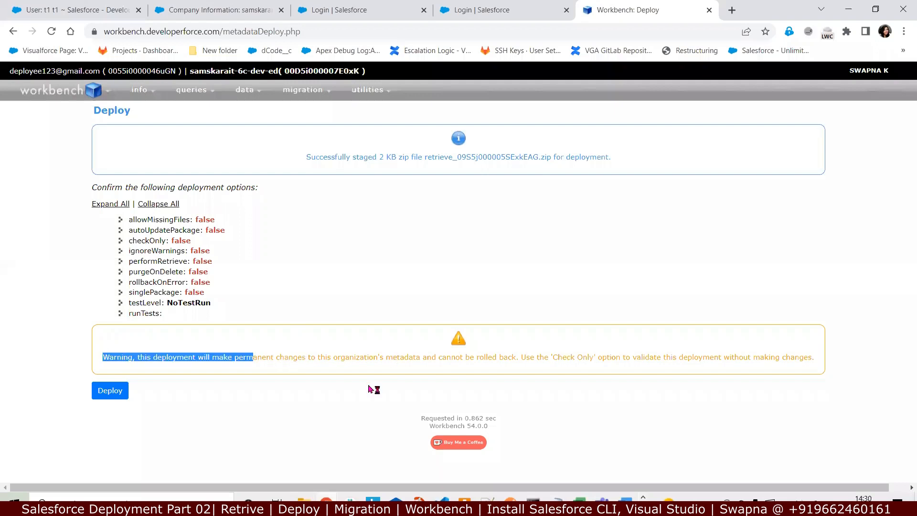
{"action": "left_click", "coordinate": [184, 277]}
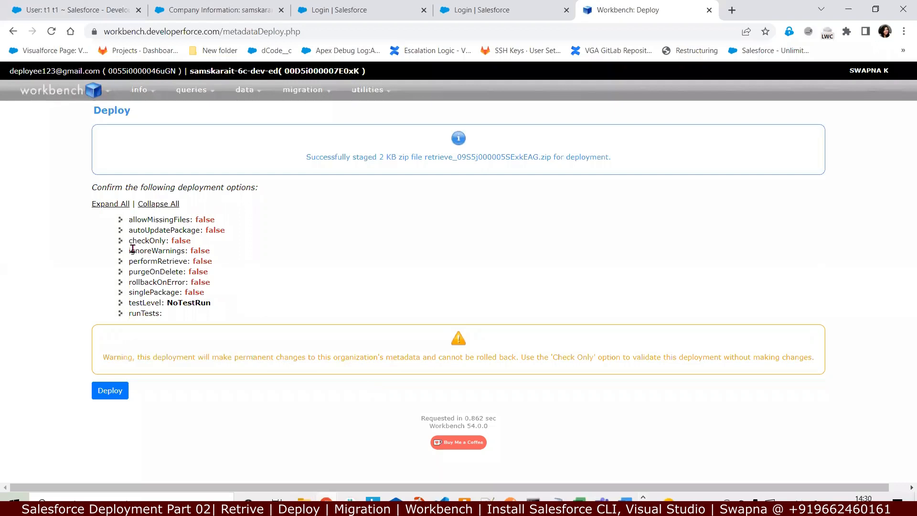
{"action": "left_click_drag", "start_coordinate": [129, 241], "coordinate": [165, 241]}
{"action": "left_click", "coordinate": [97, 393]}
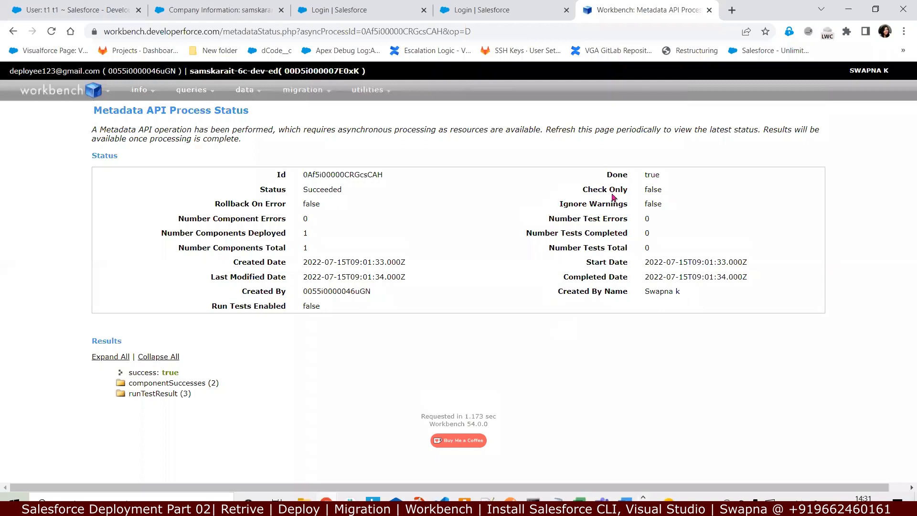
Step: Check the deployment's status, component errors, components deployed and components total on the process status page
{"action": "left_click_drag", "start_coordinate": [238, 192], "coordinate": [296, 193]}
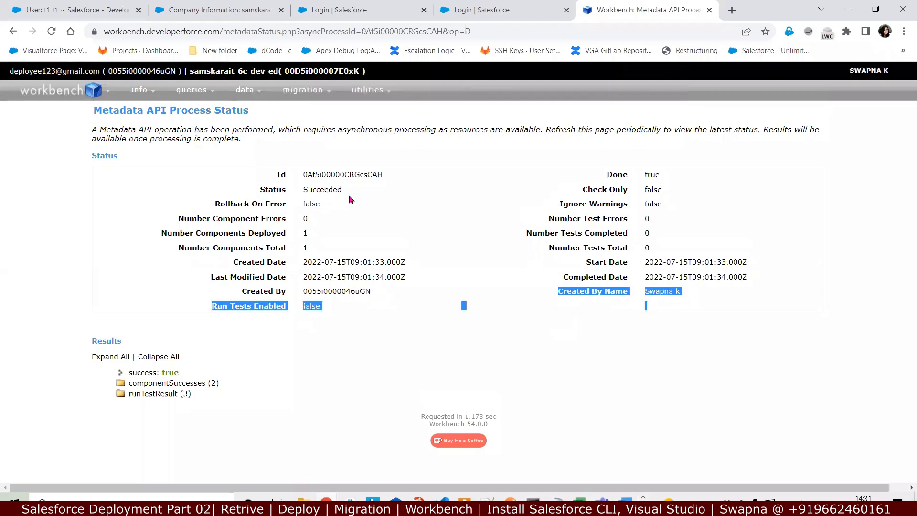
{"action": "left_click_drag", "start_coordinate": [352, 199], "coordinate": [351, 200]}
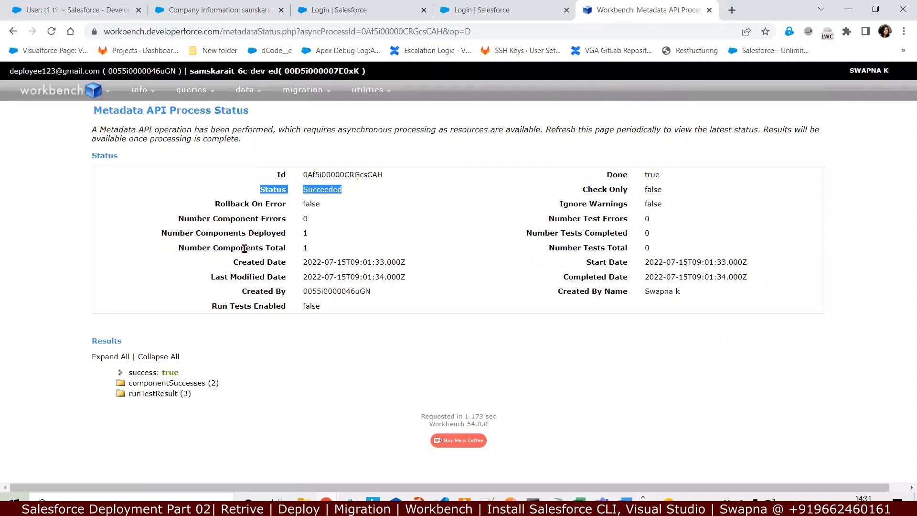
{"action": "triple_click", "coordinate": [318, 251]}
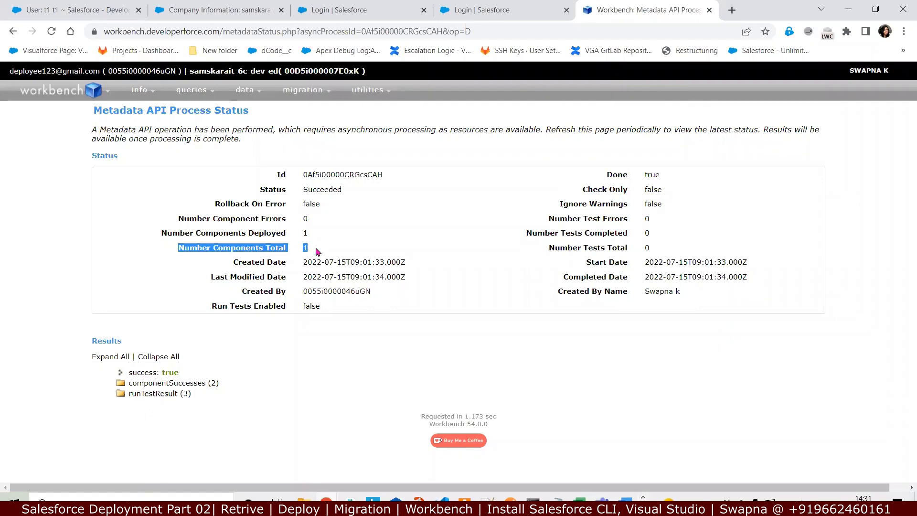
{"action": "left_click_drag", "start_coordinate": [315, 219], "coordinate": [315, 253]}
{"action": "left_click", "coordinate": [315, 253]}
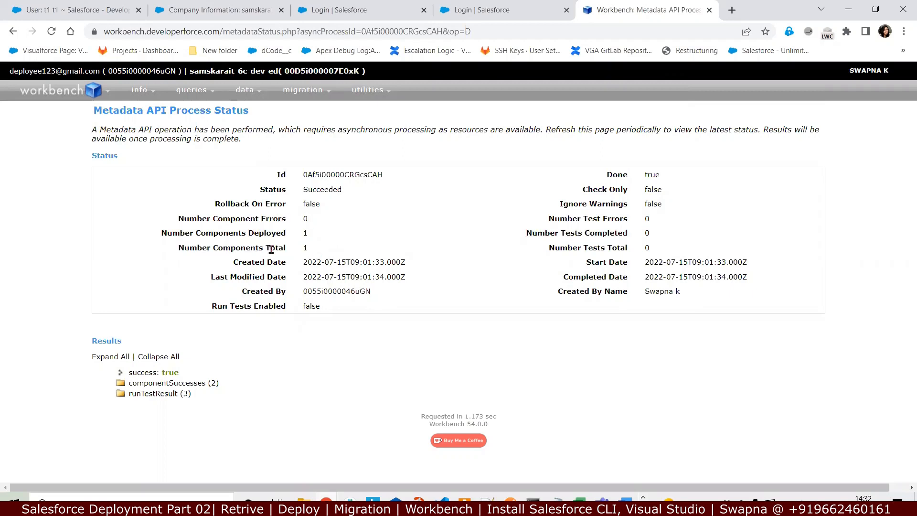
{"action": "left_click_drag", "start_coordinate": [250, 248], "coordinate": [229, 232]}
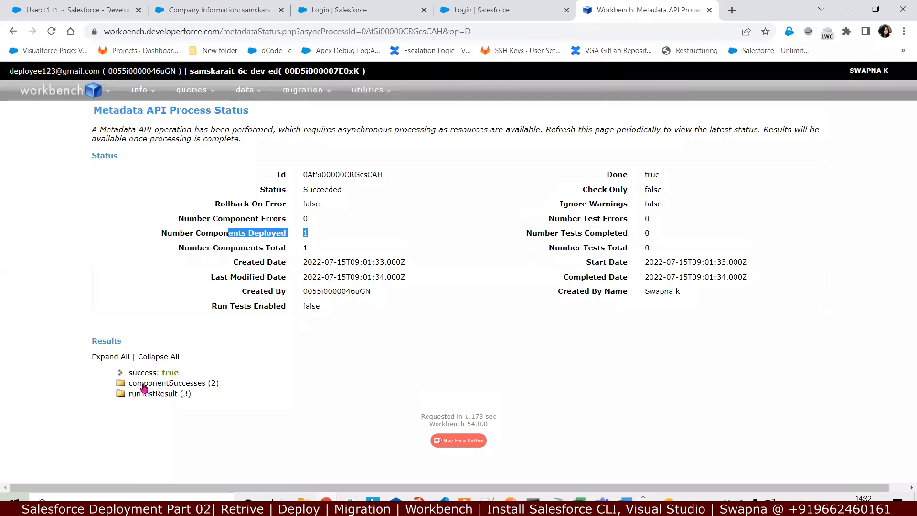
Step: Expand the component successes, the unpackaged/pages/MyFirstPage.page entry and the test results to examine the deployment details
{"action": "left_click", "coordinate": [222, 383]}
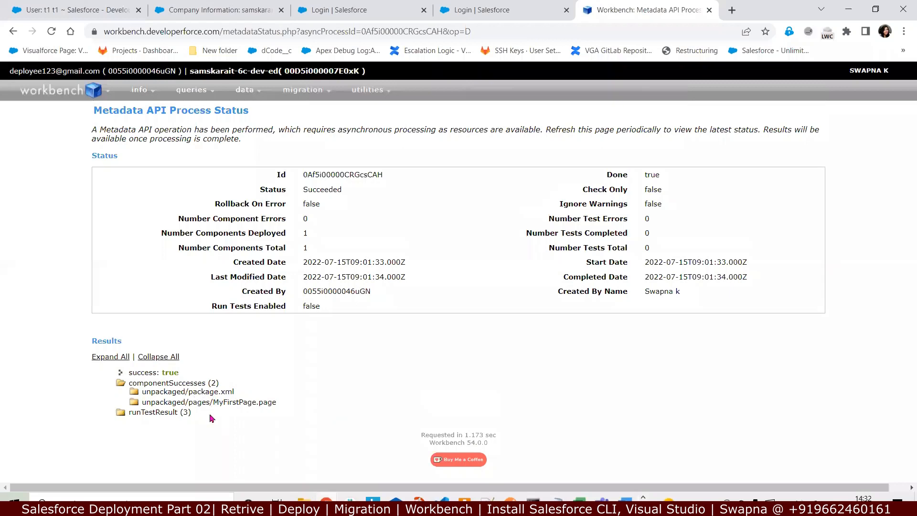
{"action": "left_click", "coordinate": [244, 401]}
{"action": "scroll", "coordinate": [264, 396], "scroll_direction": "down", "scroll_amount": 2}
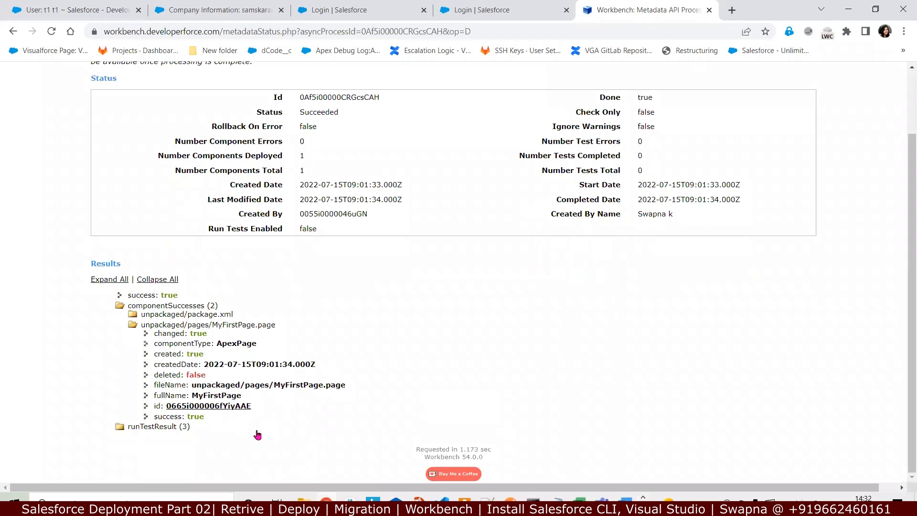
{"action": "left_click", "coordinate": [157, 426]}
{"action": "scroll", "coordinate": [194, 428], "scroll_direction": "down", "scroll_amount": 1}
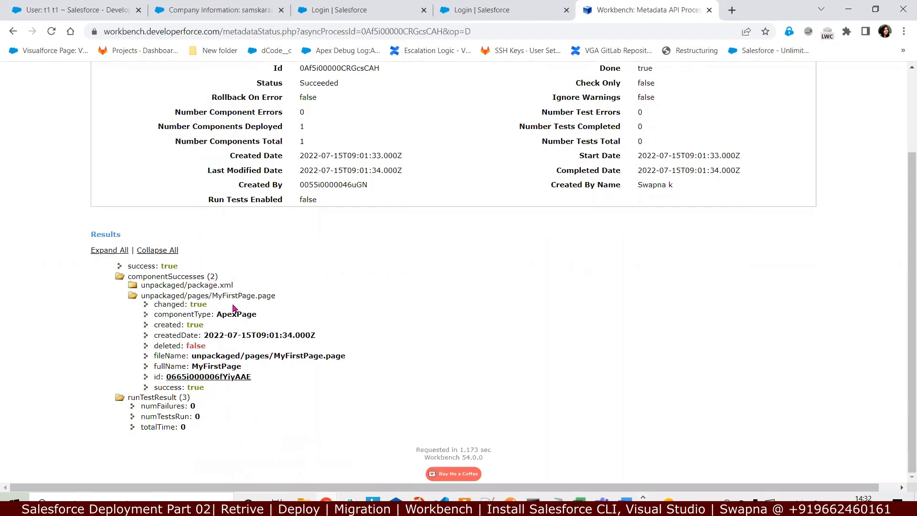
Step: Log in to the samskarait-6c org with the account password, postpone the mobile phone registration and close the spare login tab
{"action": "left_click", "coordinate": [251, 10]}
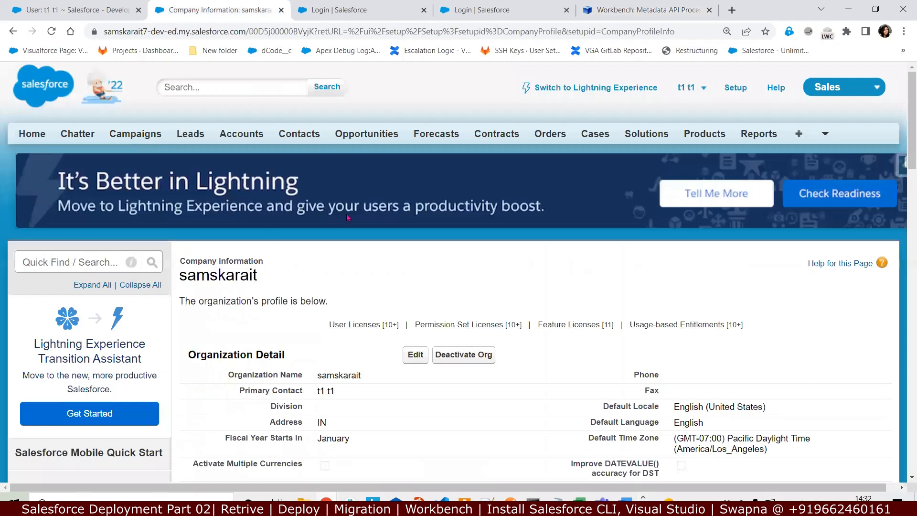
{"action": "key", "text": "ctrl+Tab"}
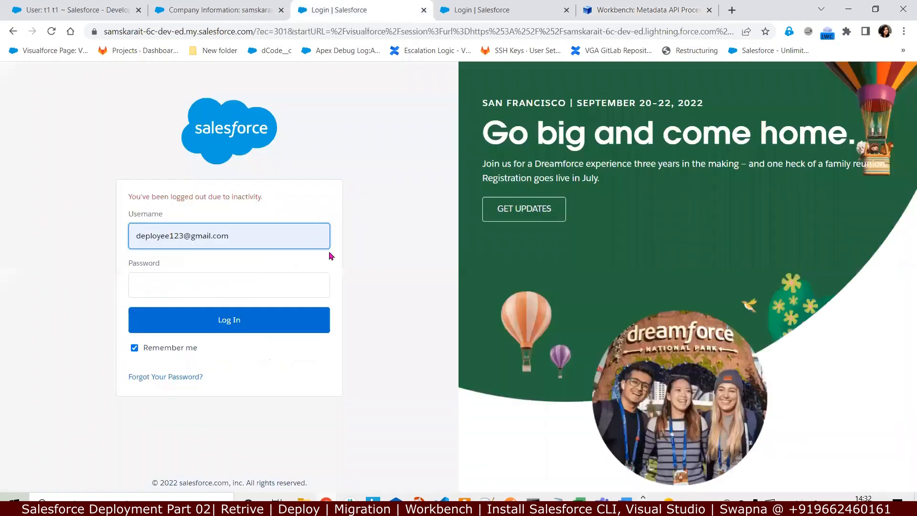
{"action": "left_click", "coordinate": [238, 285]}
{"action": "type", "text": "•••••••••"}
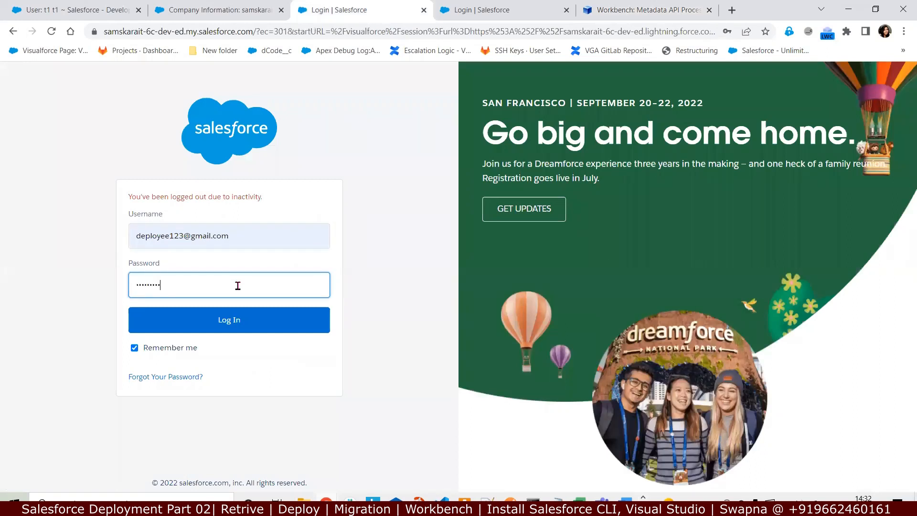
{"action": "left_click", "coordinate": [240, 316]}
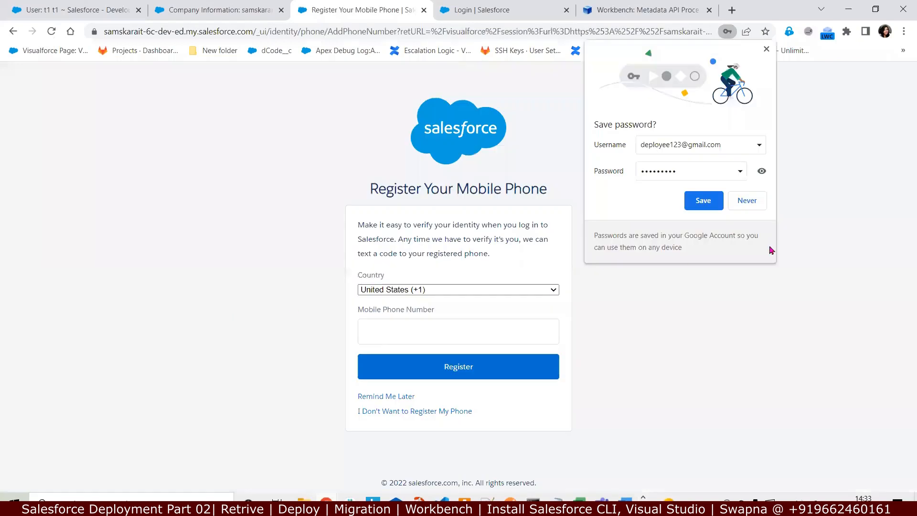
{"action": "left_click", "coordinate": [373, 397]}
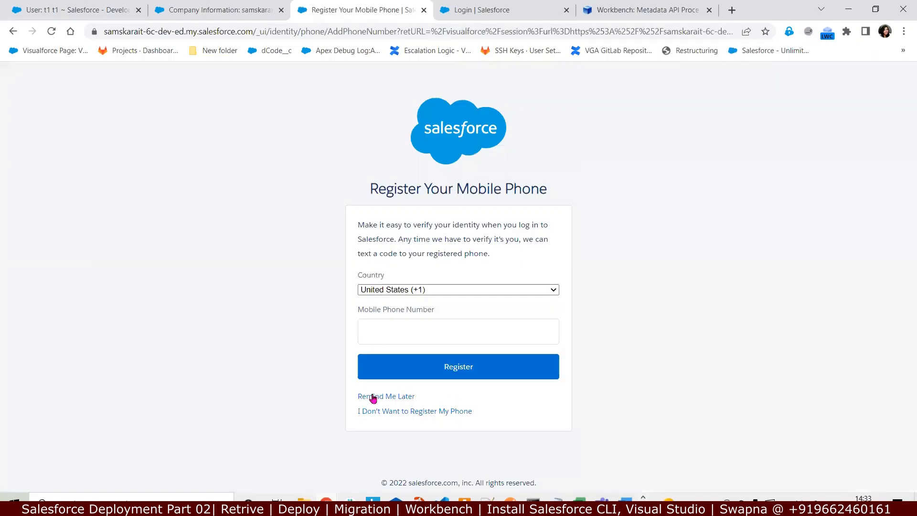
{"action": "left_click", "coordinate": [566, 10]}
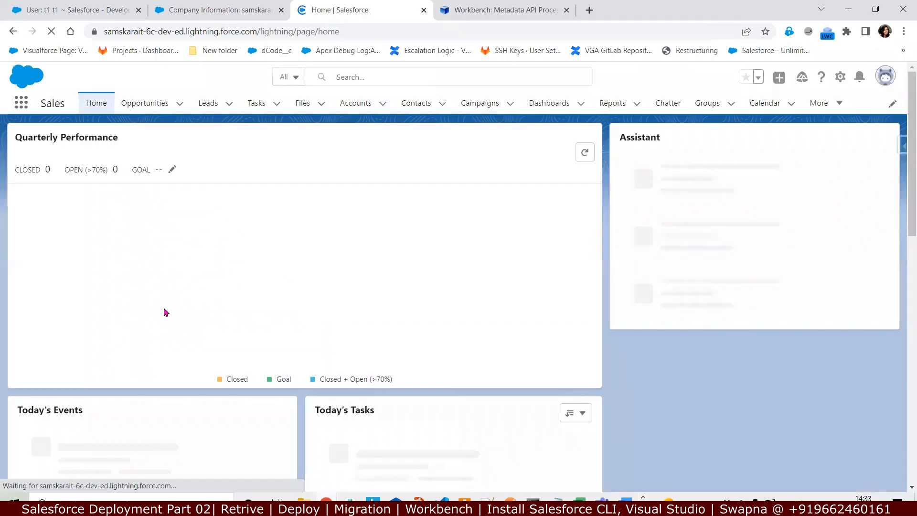
Step: Open Setup in the target org, find Visualforce Pages by searching for "Visu", and open the deployed MyFirstPage
{"action": "left_click", "coordinate": [841, 81]}
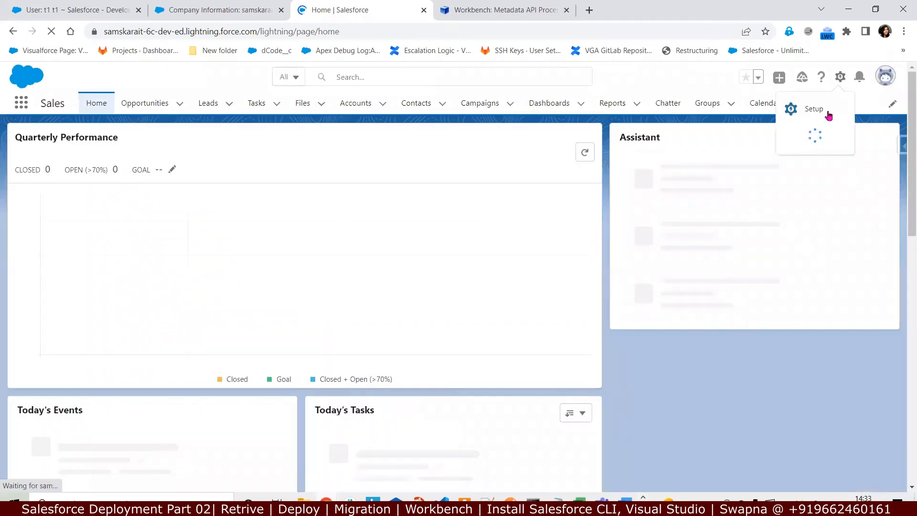
{"action": "left_click", "coordinate": [827, 113]}
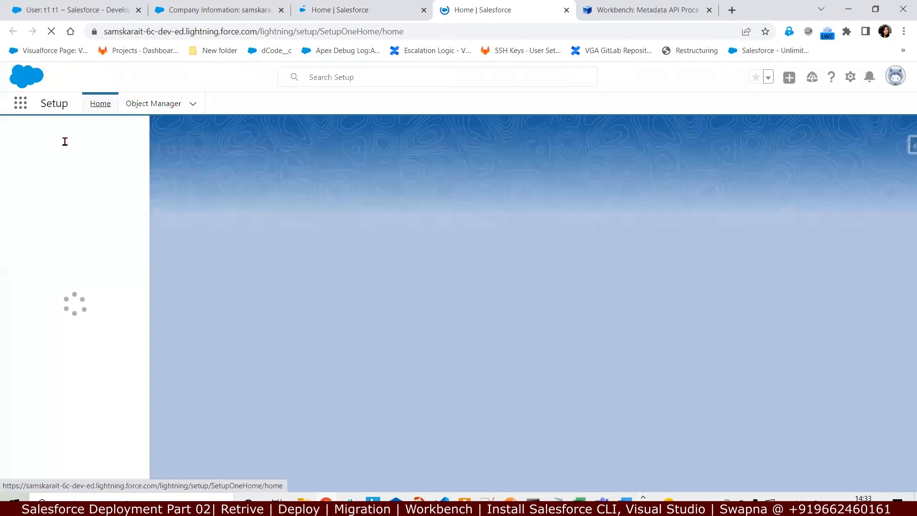
{"action": "left_click", "coordinate": [64, 138]}
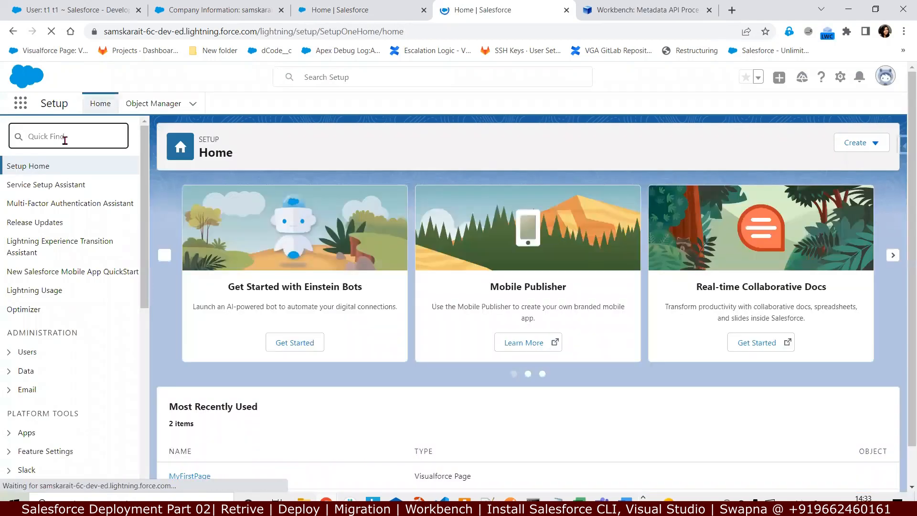
{"action": "type", "text": "Visu"}
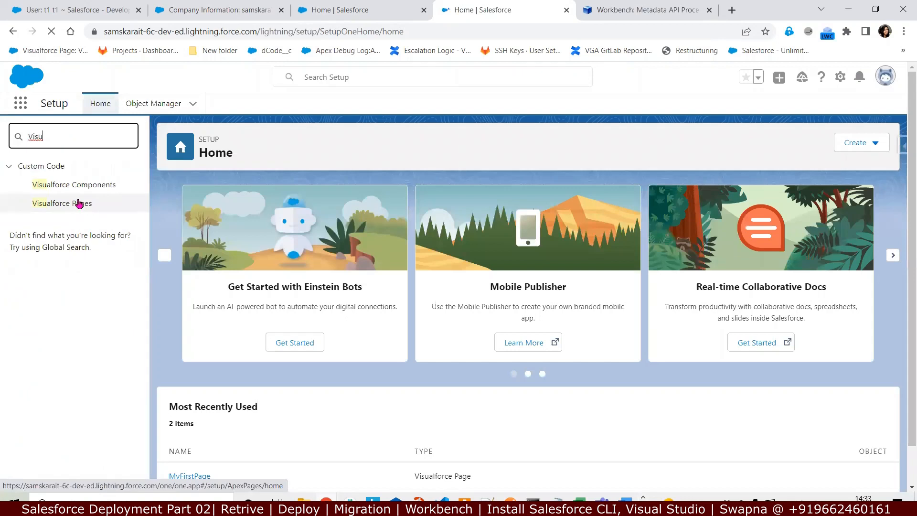
{"action": "left_click", "coordinate": [80, 204]}
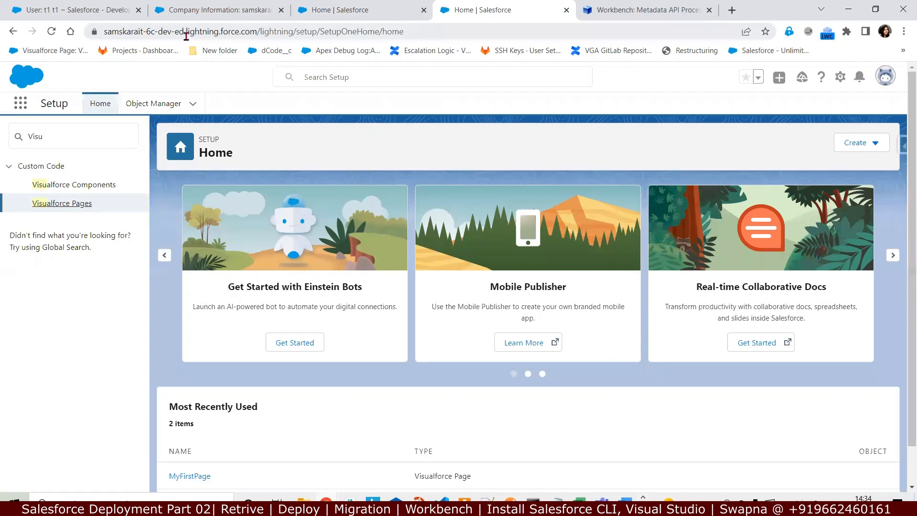
{"action": "left_click", "coordinate": [74, 205]}
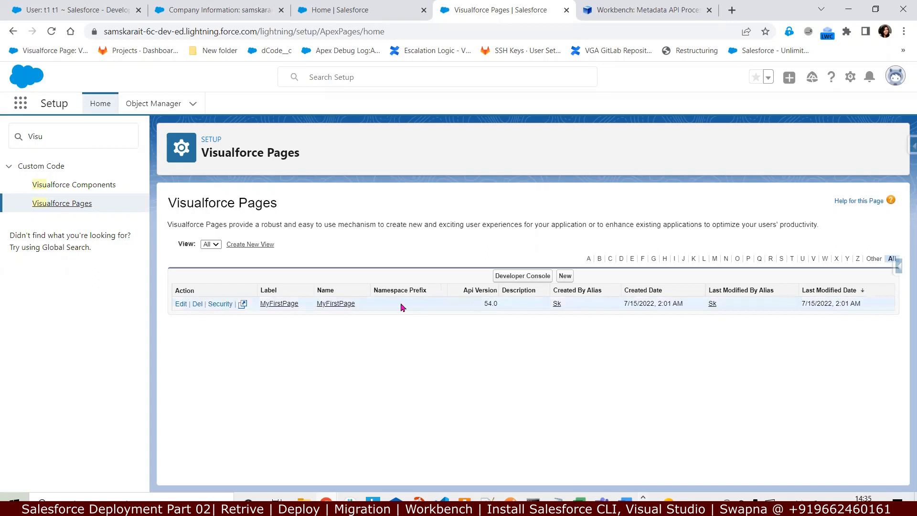
{"action": "left_click", "coordinate": [280, 304]}
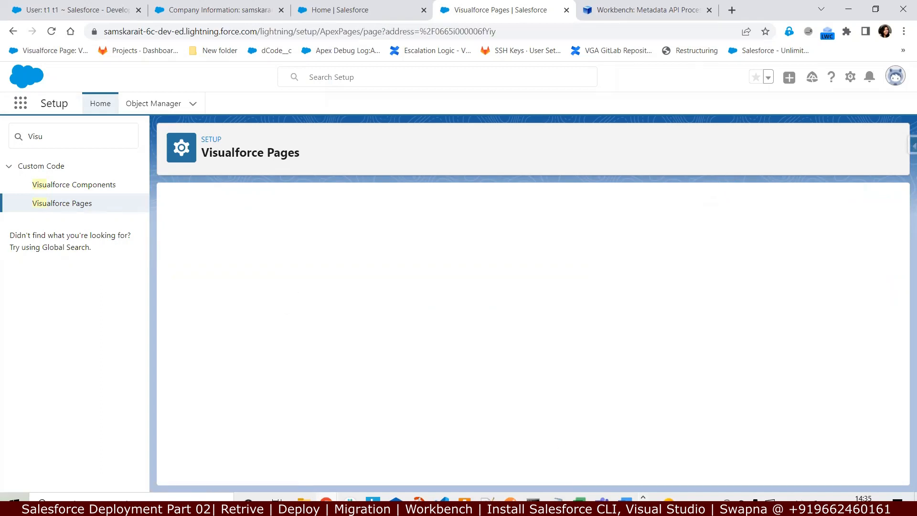
Step: Switch to the Notepad++ notes and add "Step01 : Connect to Target Org (credentials)" below the Deploy heading
{"action": "left_click", "coordinate": [487, 503]}
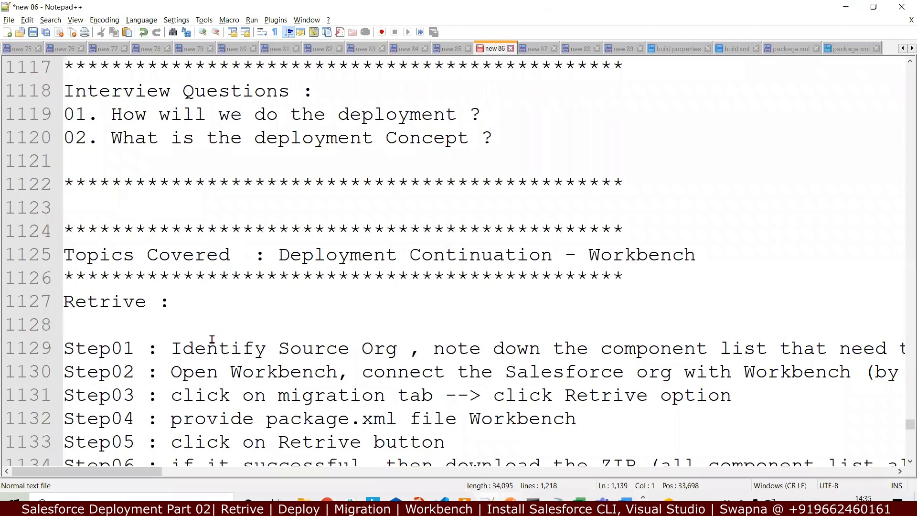
{"action": "key", "text": "Return"}
{"action": "key", "text": "Up"}
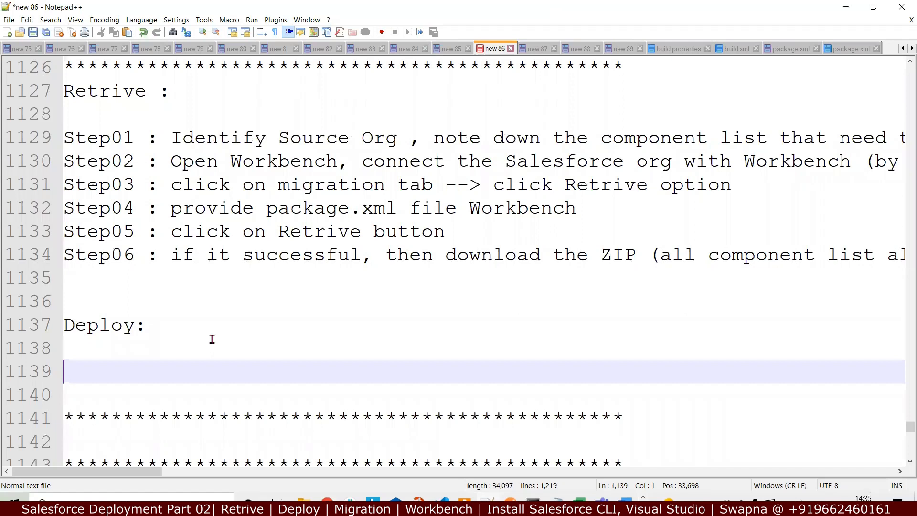
{"action": "type", "text": "Step01 :"}
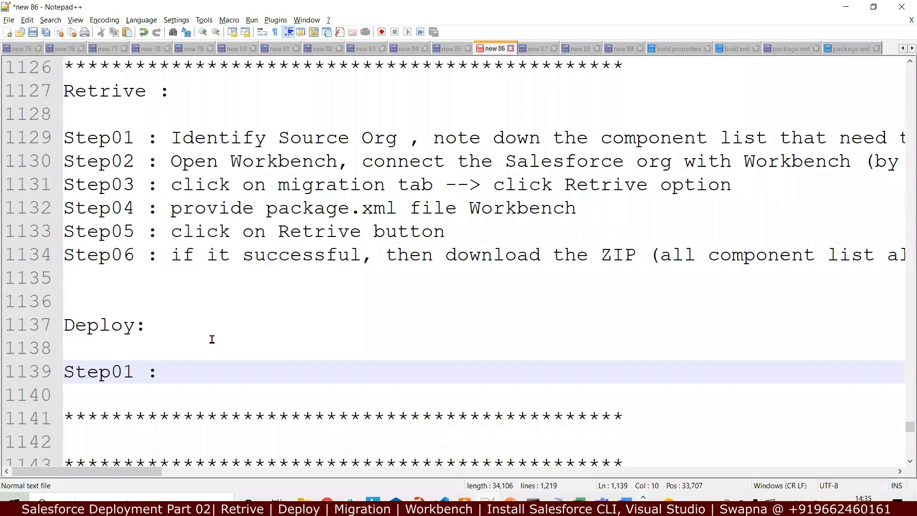
{"action": "type", "text": "Connect to Target"}
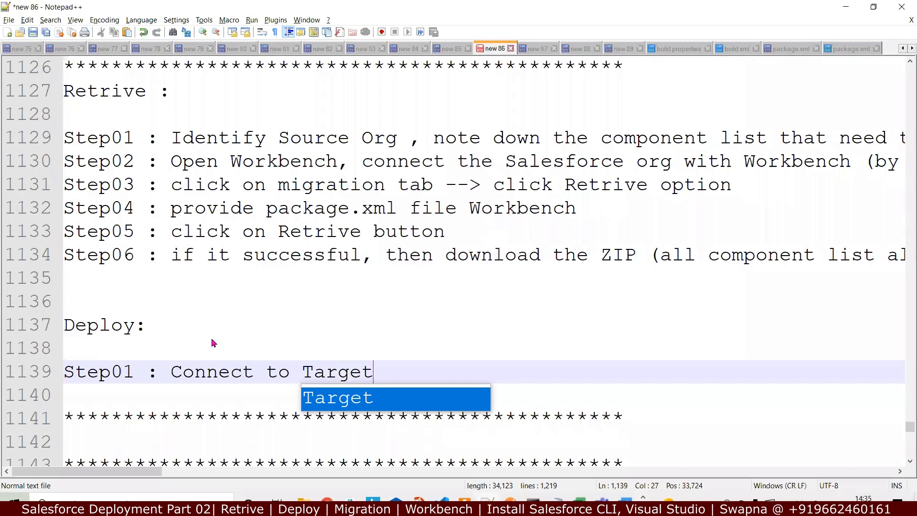
{"action": "type", "text": "Org (credentials)"}
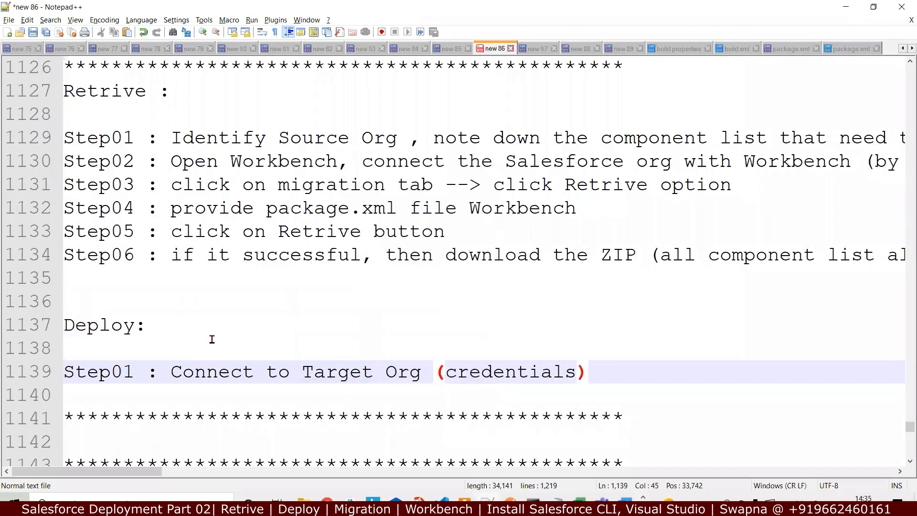
Step: Add the second deploy note, "Step02 : Click on migration tabe --> click on "Deploy" option"
{"action": "key", "text": "Return"}
{"action": "type", "text": "Step"}
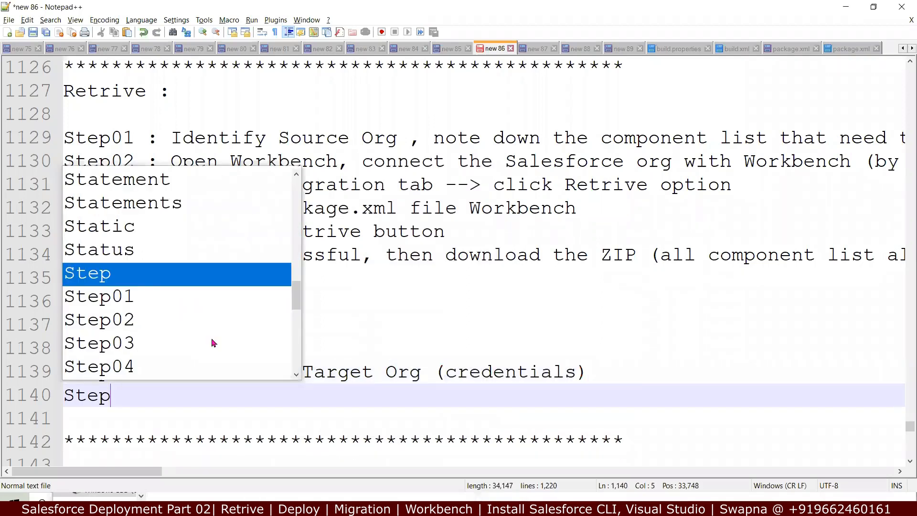
{"action": "type", "text": "02 "}
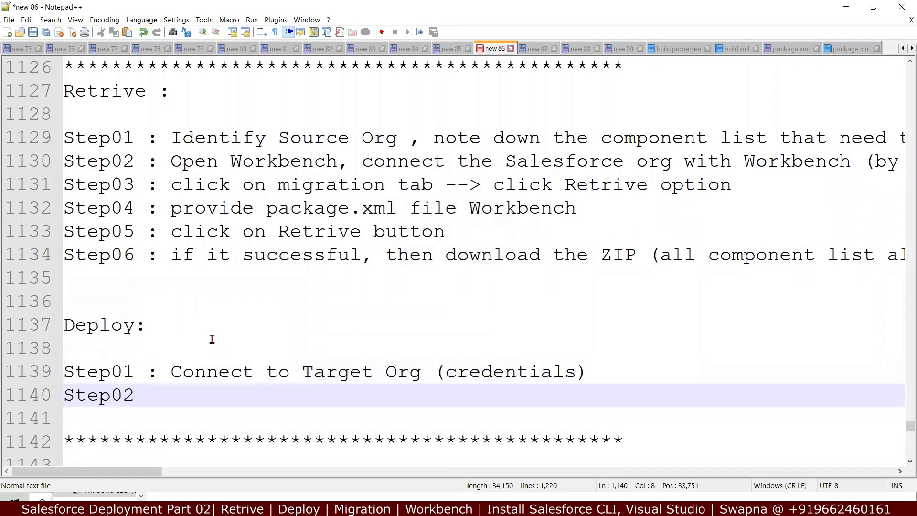
{"action": "type", "text": ": Click o"}
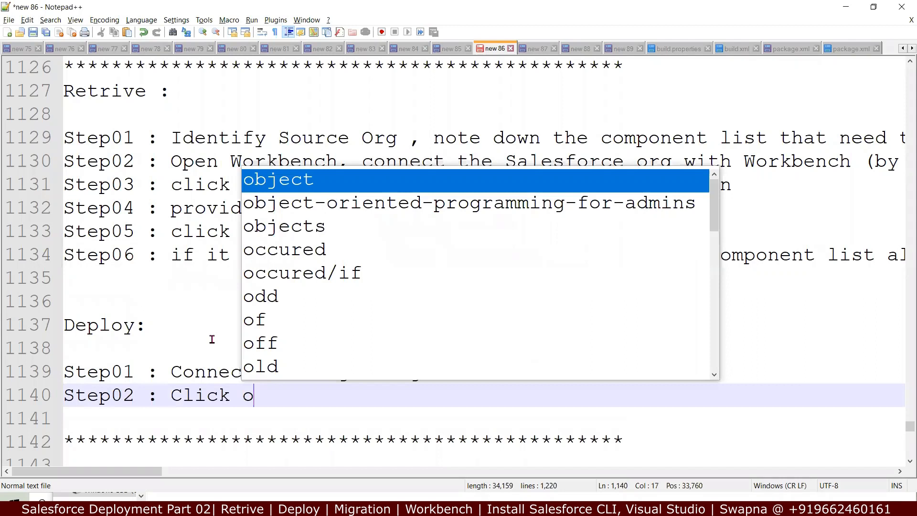
{"action": "type", "text": "n migration"}
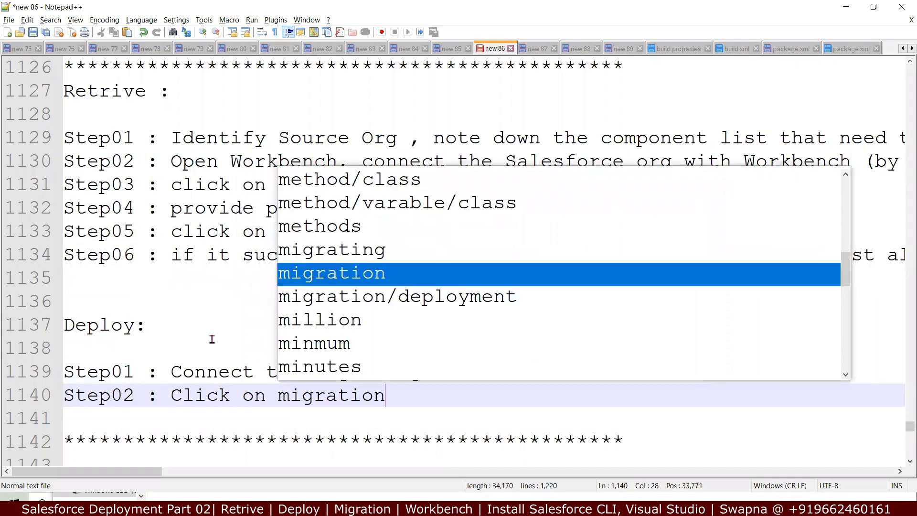
{"action": "type", "text": " tabe --> "}
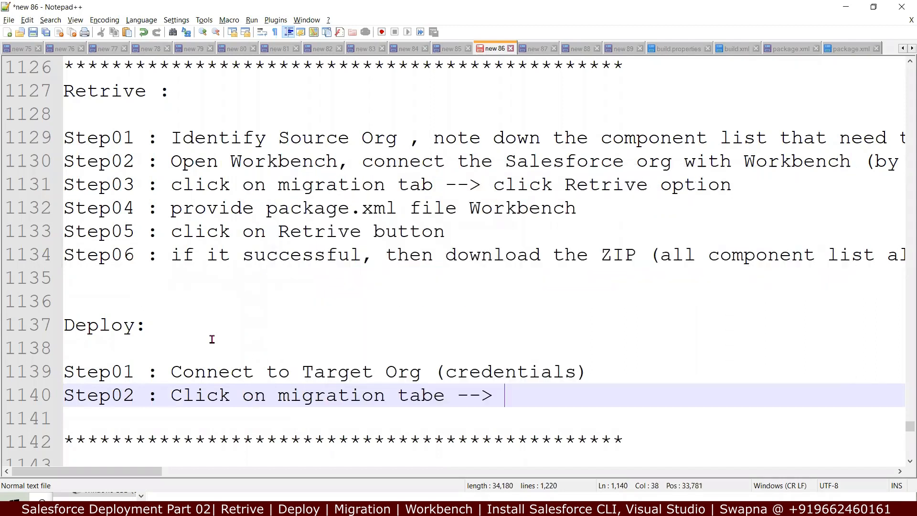
{"action": "type", "text": "cl"}
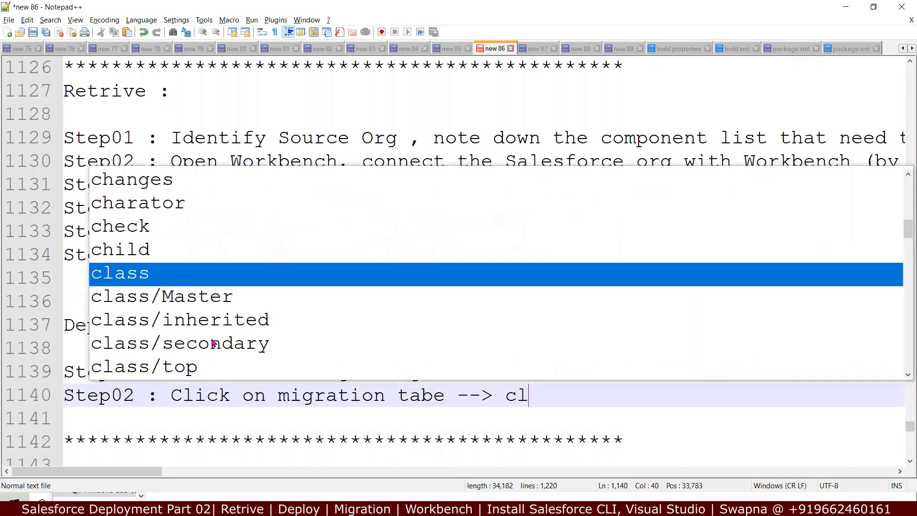
{"action": "type", "text": "ick on \""}
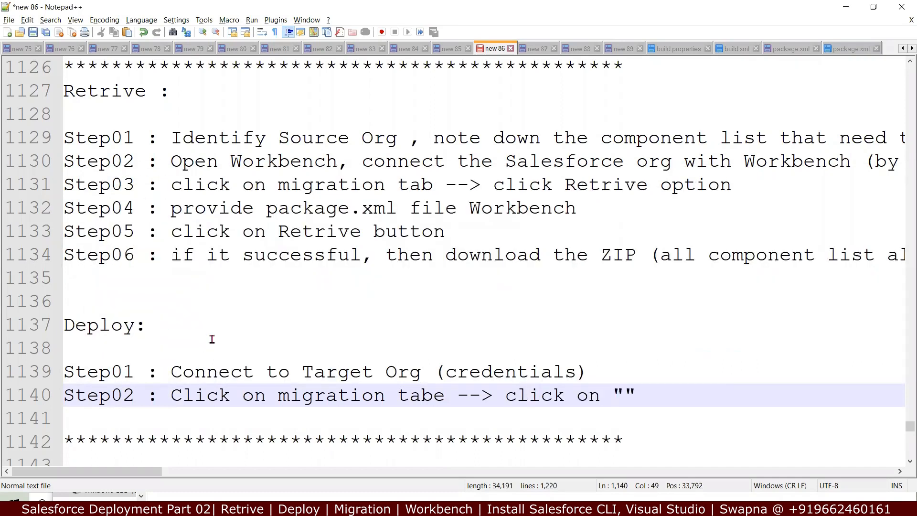
{"action": "type", "text": "Deploy"}
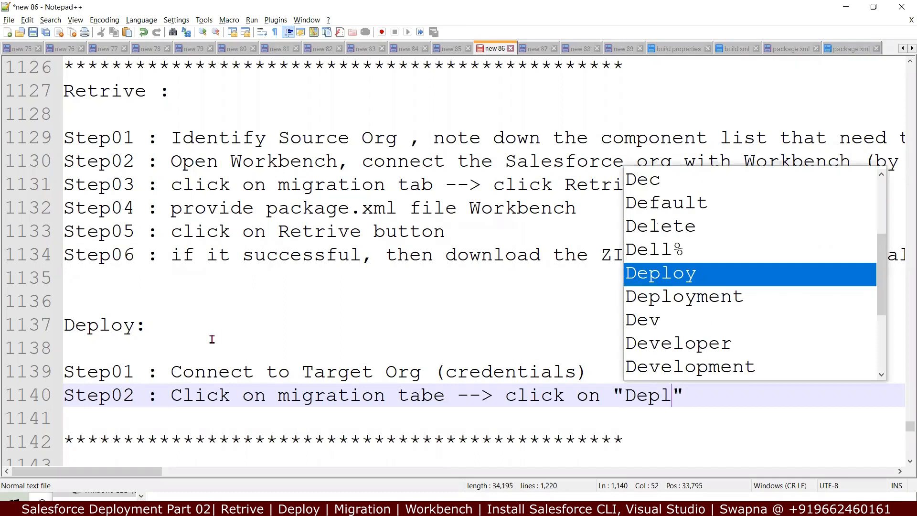
{"action": "key", "text": "BackSpace"}
{"action": "key", "text": "Right"}
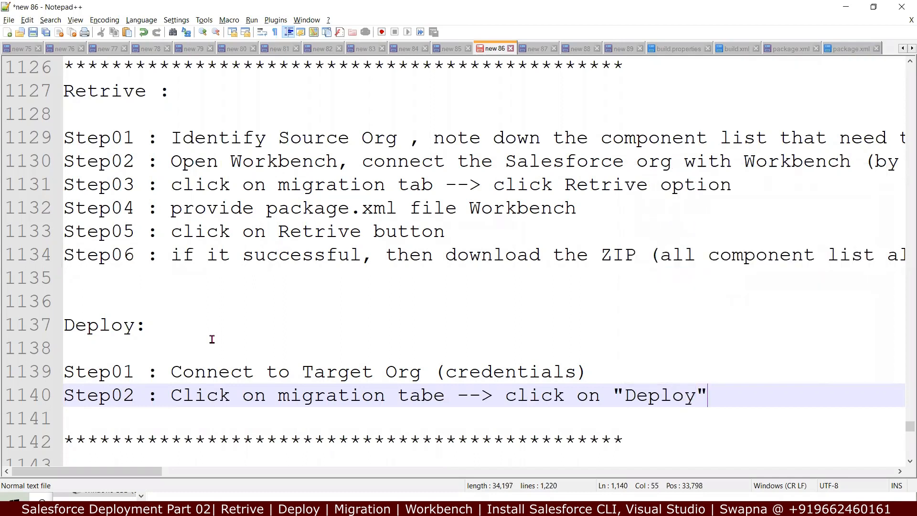
{"action": "type", "text": "opt"}
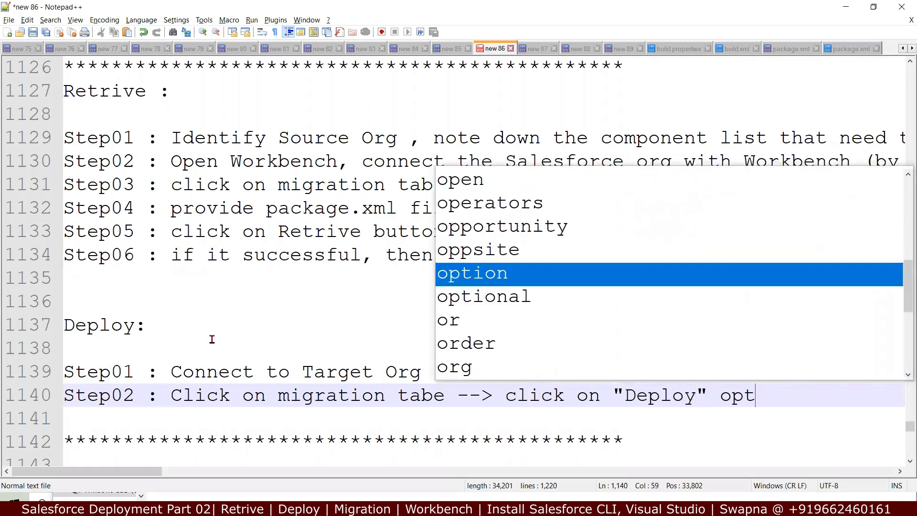
{"action": "key", "text": "Return"}
Step: Add the third deploy note, "Step03 : provide the ZIP File (downloaded during the retrive)"
{"action": "key", "text": "Down"}
{"action": "key", "text": "Return"}
{"action": "key", "text": "Up"}
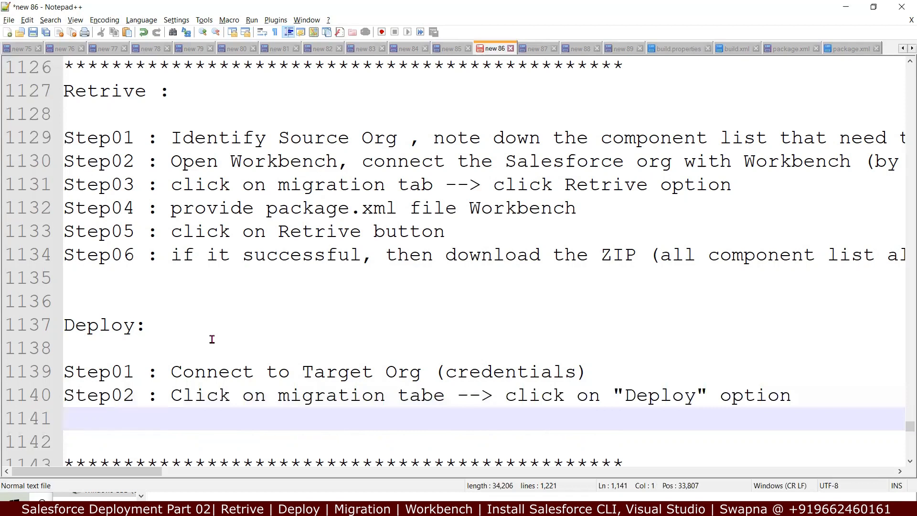
{"action": "type", "text": "Step03"}
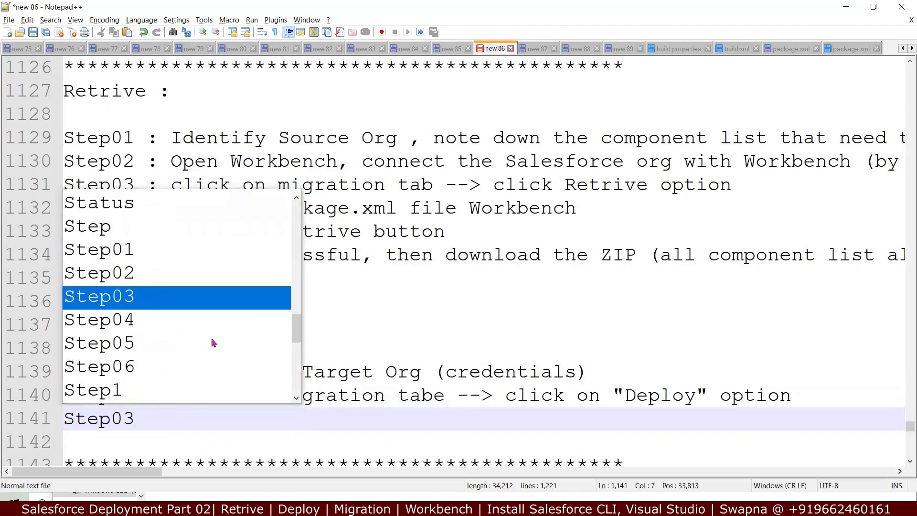
{"action": "type", "text": " : p"}
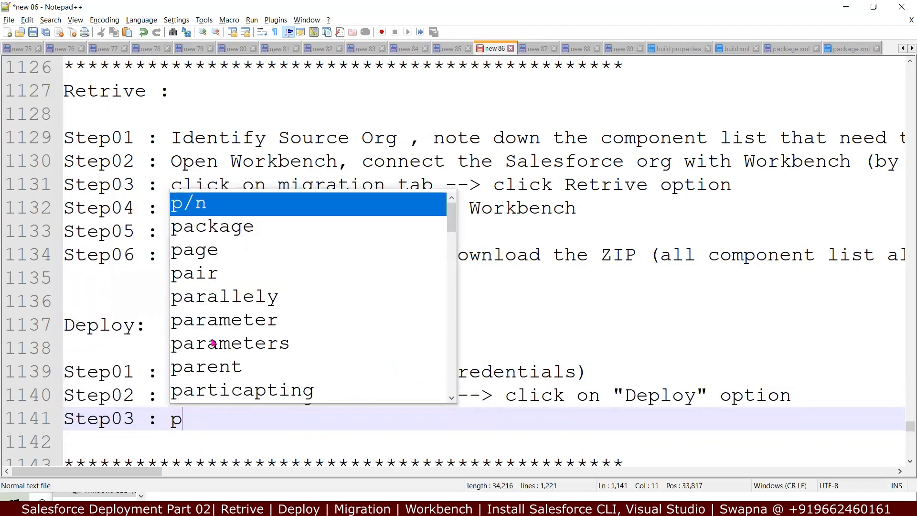
{"action": "type", "text": "rovide the "}
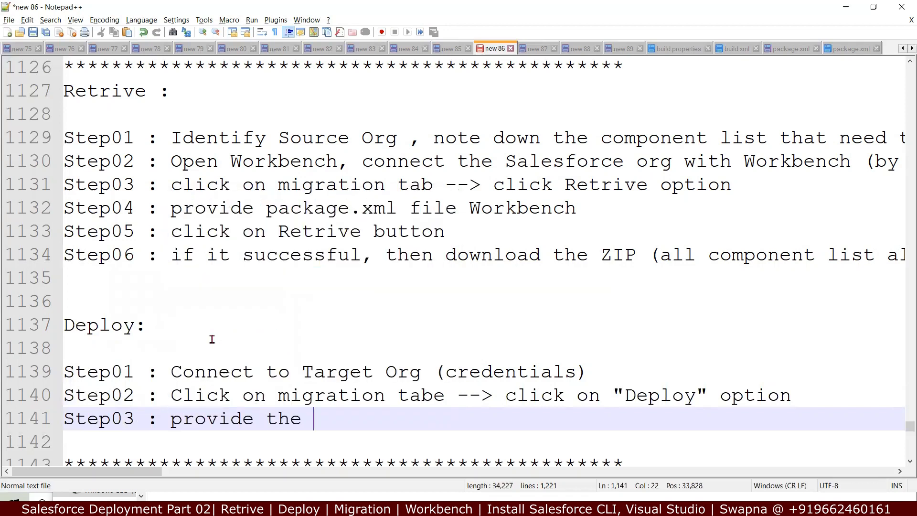
{"action": "type", "text": "Zi"}
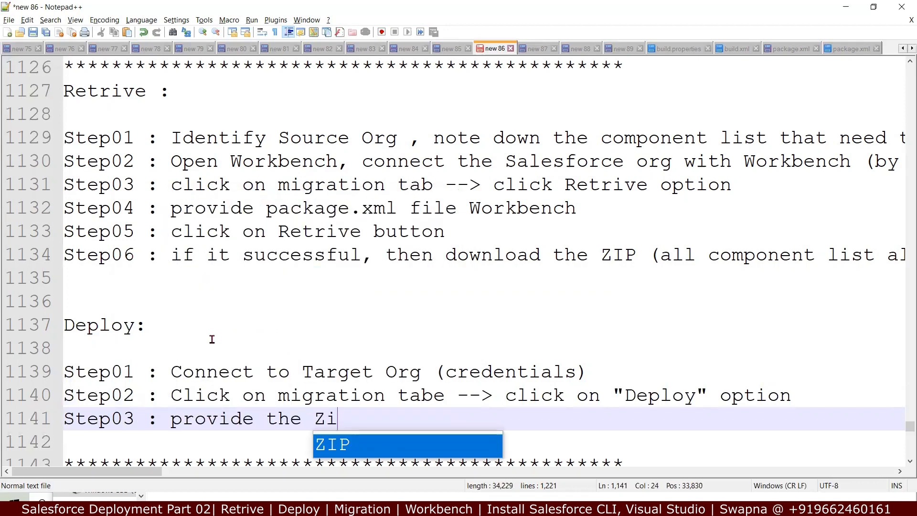
{"action": "key", "text": "Return"}
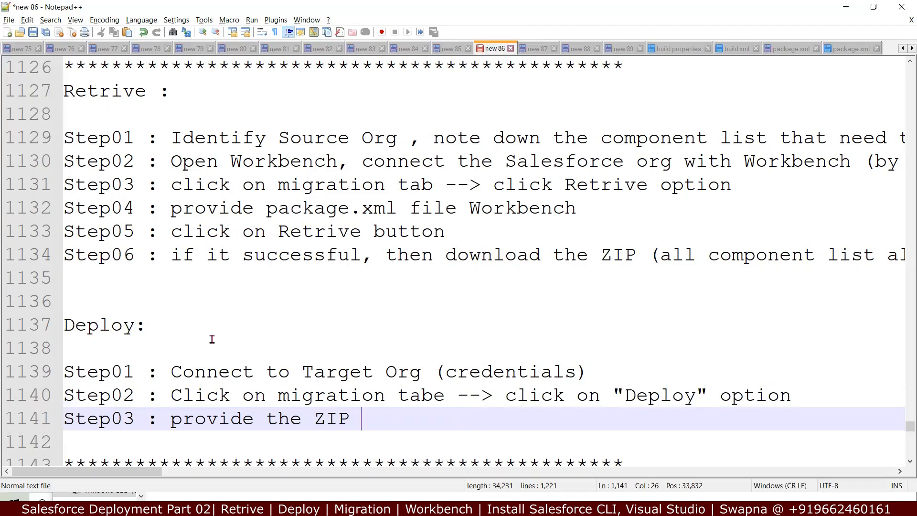
{"action": "type", "text": "Fi"}
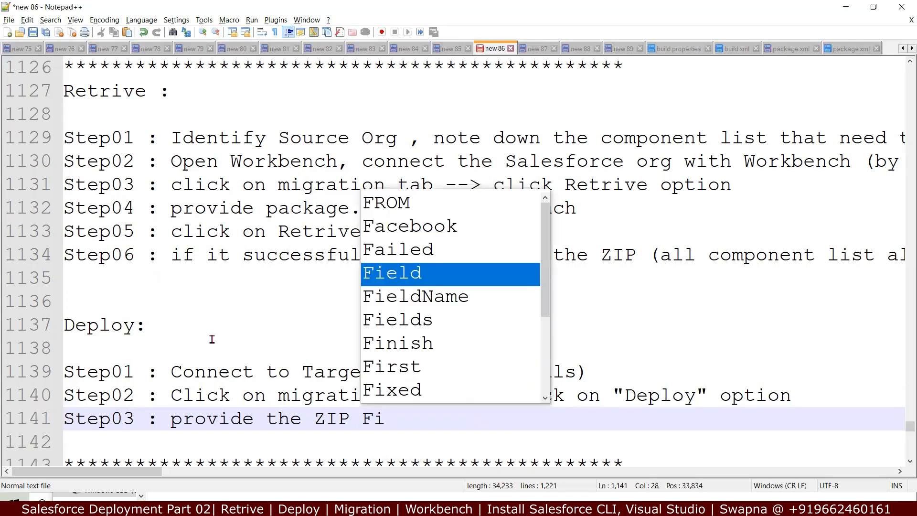
{"action": "type", "text": "le ("}
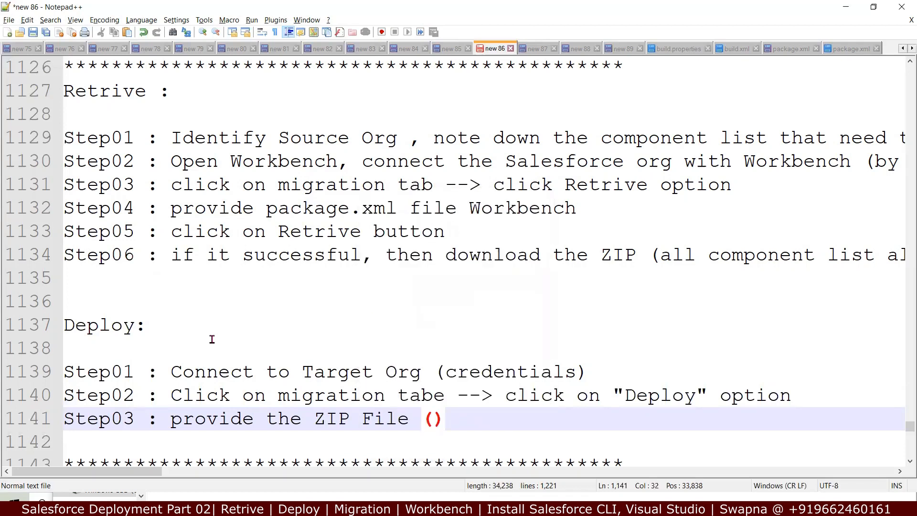
{"action": "type", "text": "t"}
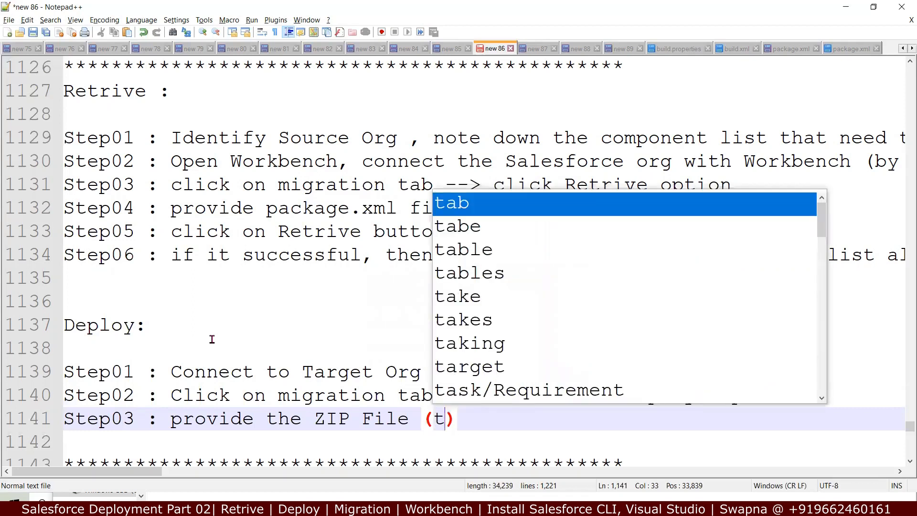
{"action": "type", "text": "h"}
{"action": "key", "text": "BackSpace"}
{"action": "key", "text": "BackSpace"}
{"action": "type", "text": "do"}
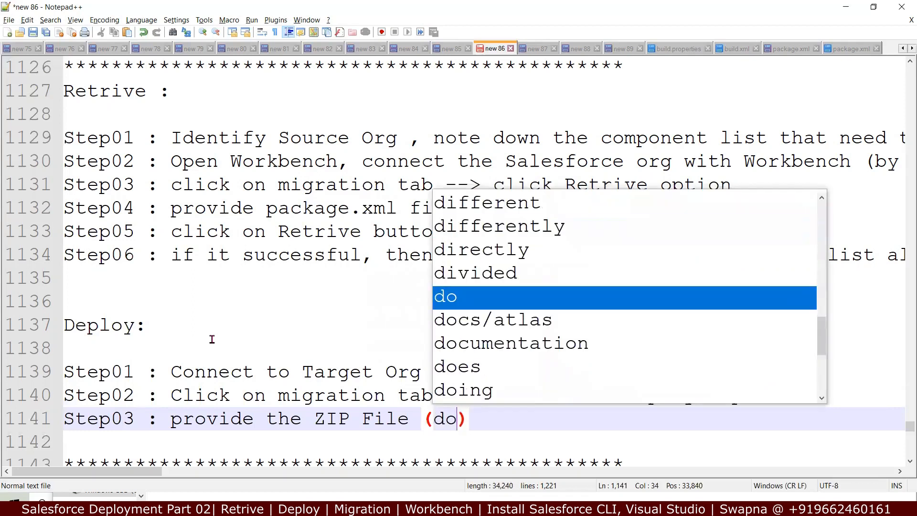
{"action": "type", "text": "wnl"}
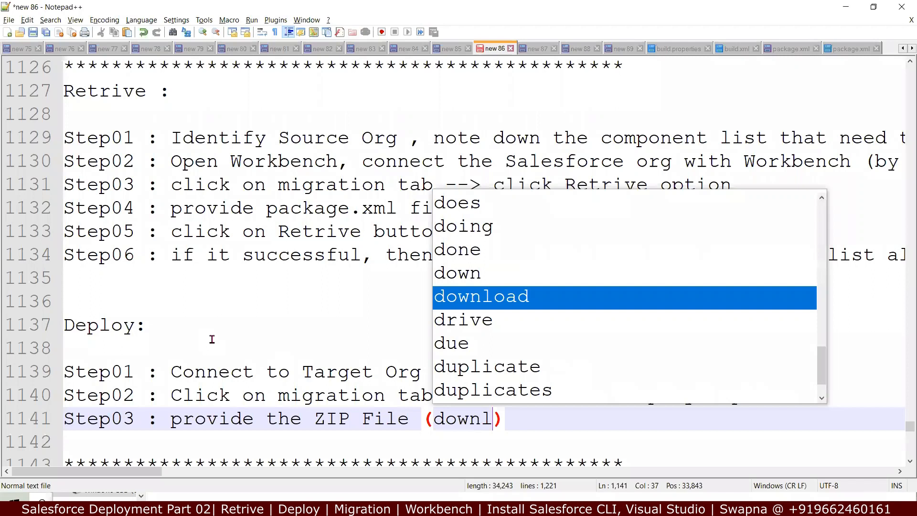
{"action": "type", "text": "oaded during the"}
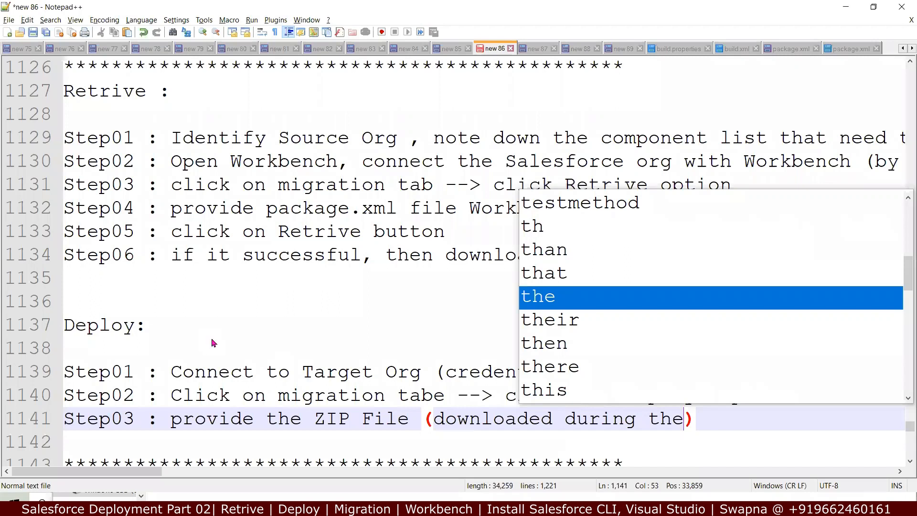
{"action": "type", "text": "retrive"}
{"action": "key", "text": "End"}
Step: Add the fourth deploy note, "Step04: click on Deploy button", on a new line
{"action": "key", "text": "Return"}
{"action": "type", "text": "Step04: "}
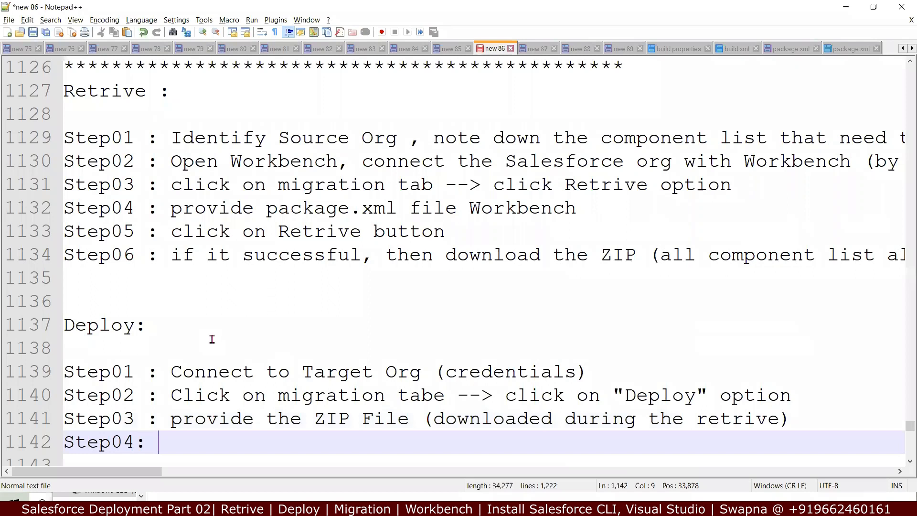
{"action": "type", "text": "click on Deplo"}
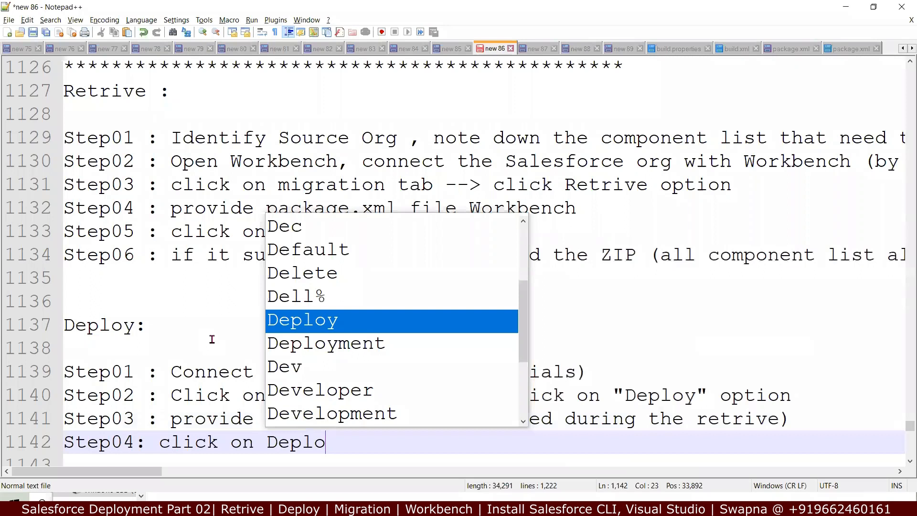
{"action": "type", "text": "y button"}
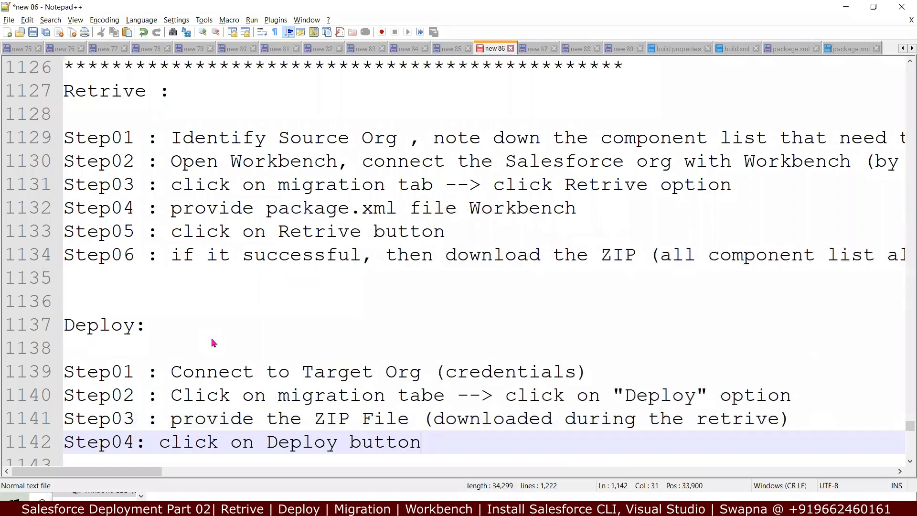
Step: Start a new line labelled "Step05 :" and insert a space before the colon in the deploy section's Step04 label
{"action": "key", "text": "Return"}
{"action": "type", "text": "Ste"}
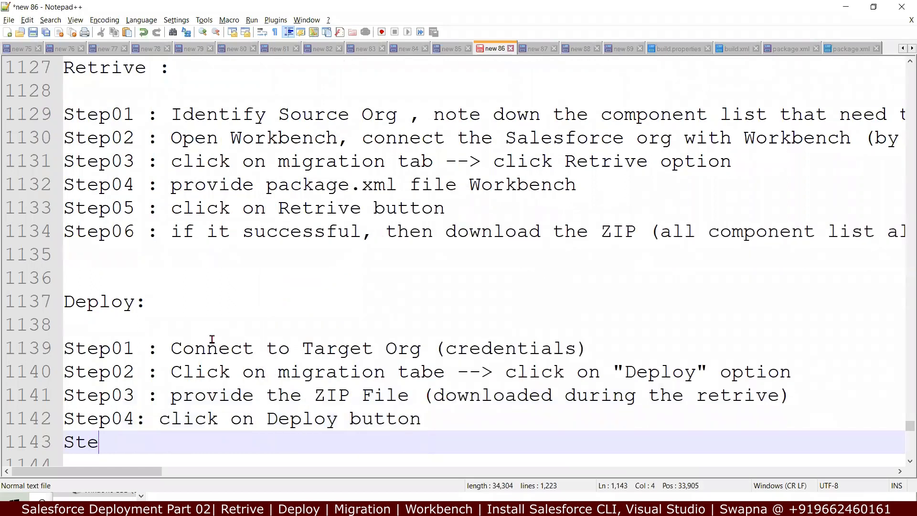
{"action": "type", "text": "p05"}
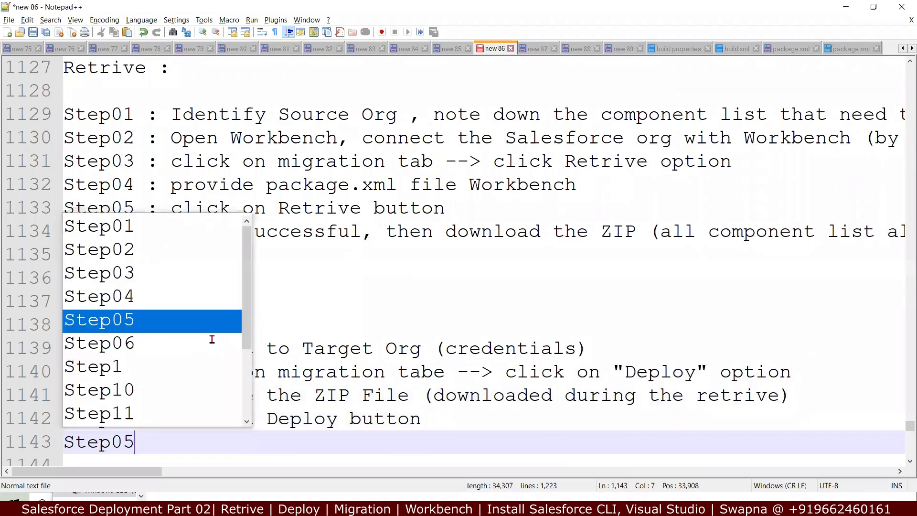
{"action": "type", "text": " :"}
{"action": "key", "text": "Up"}
{"action": "key", "text": "Left"}
{"action": "key", "text": "Left"}
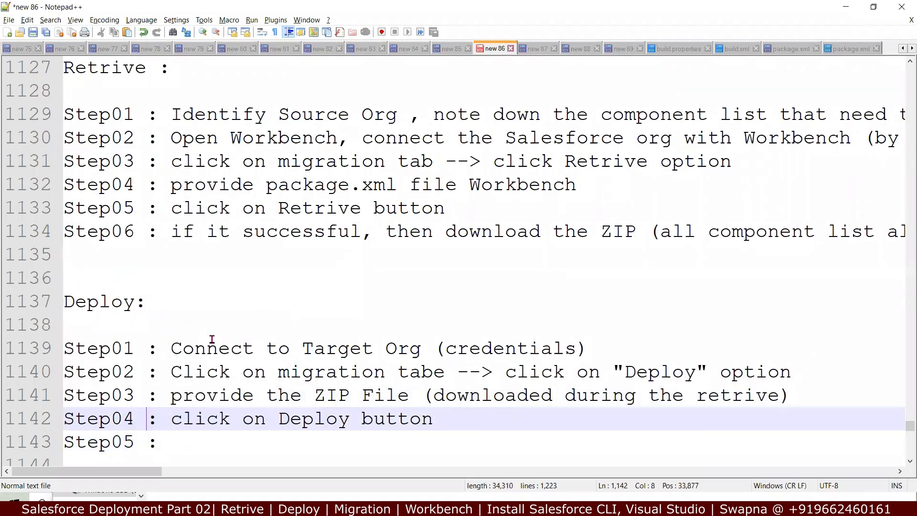
Step: Complete the deploy section's Step05 line with "if it is successful, then status will be succeeded"
{"action": "key", "text": "Down"}
{"action": "key", "text": "End"}
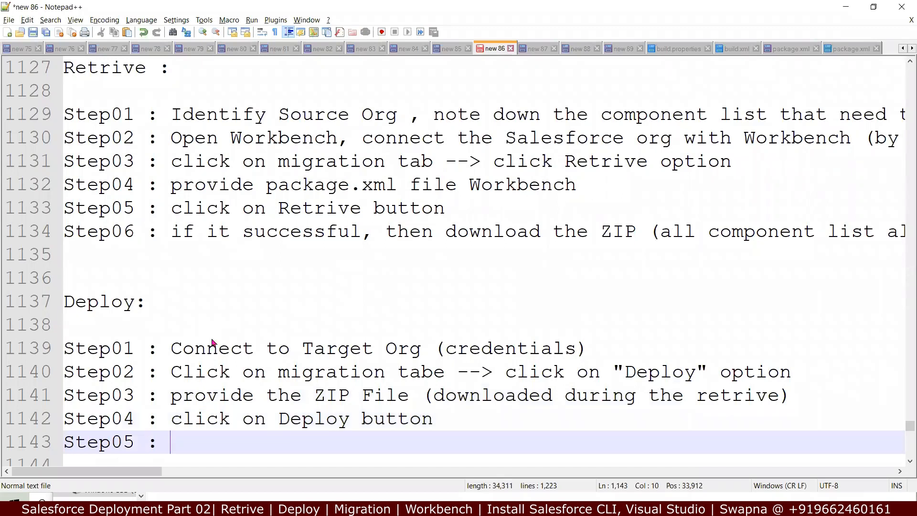
{"action": "type", "text": "if it i"}
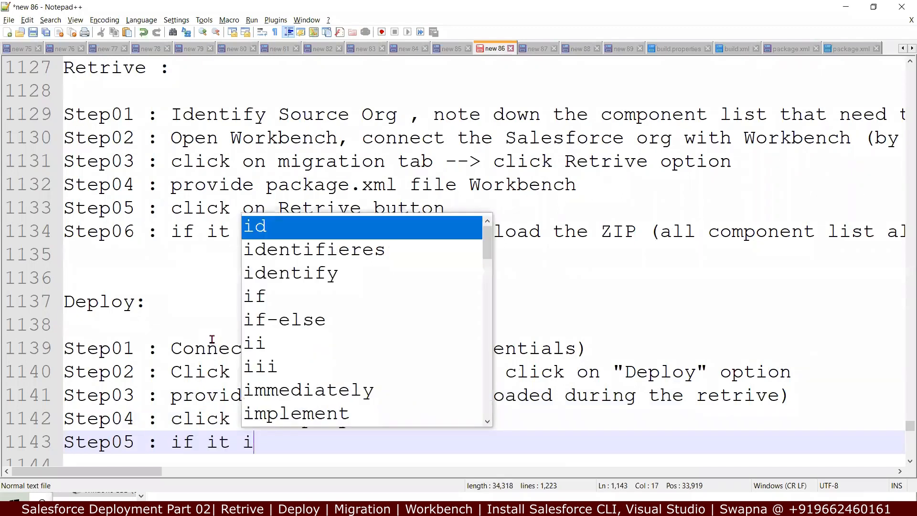
{"action": "type", "text": "s su"}
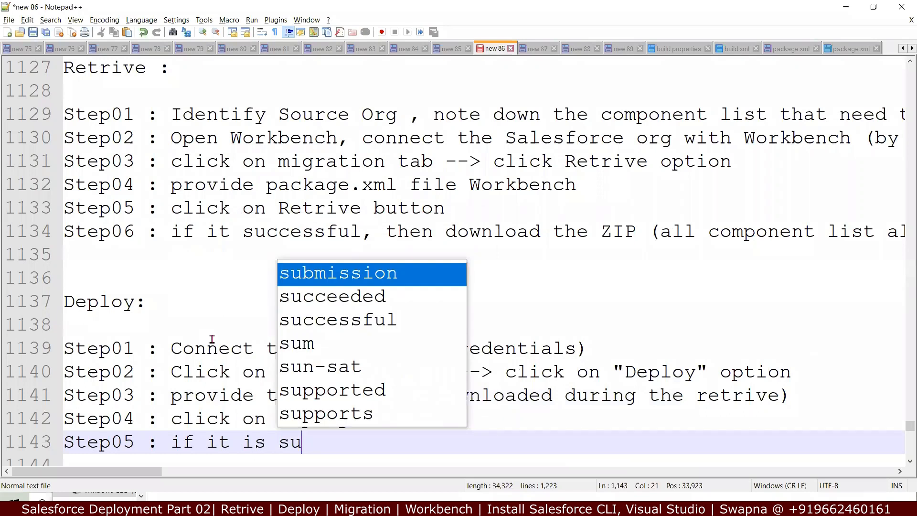
{"action": "type", "text": "ccessful, t"}
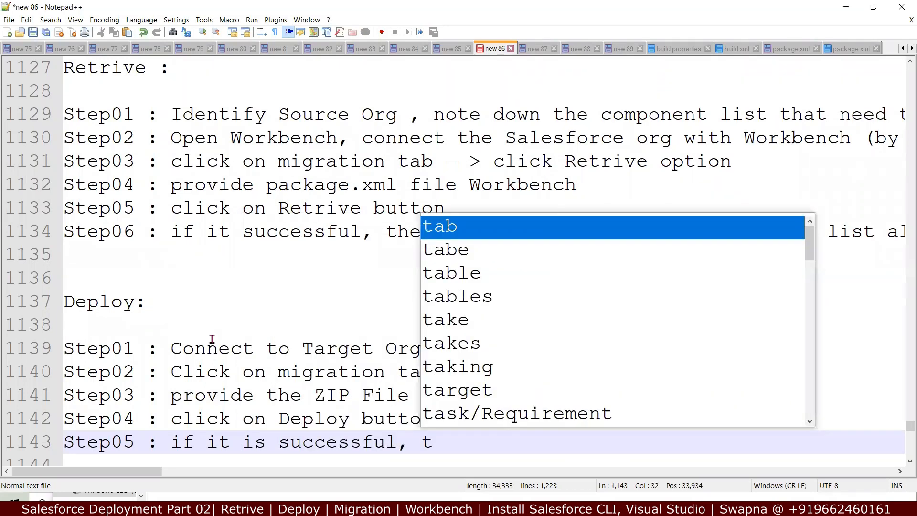
{"action": "type", "text": "hen sta"}
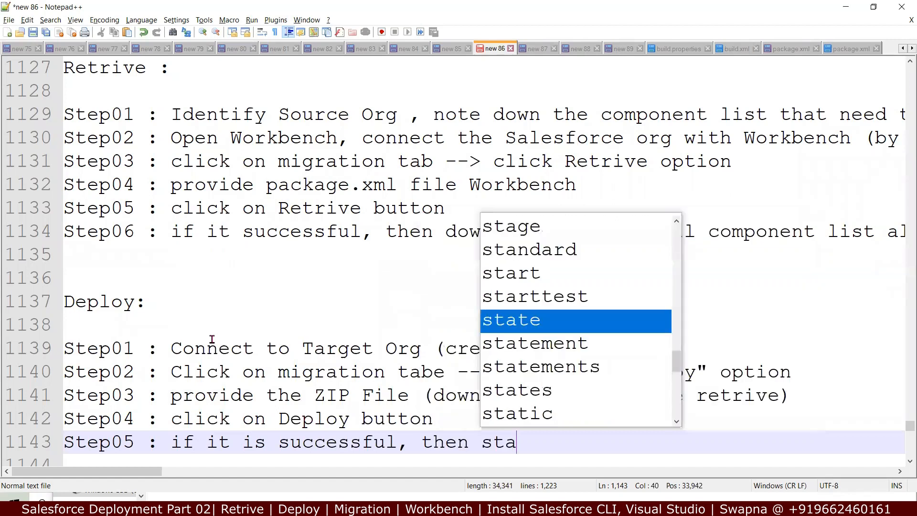
{"action": "type", "text": "tus wil"}
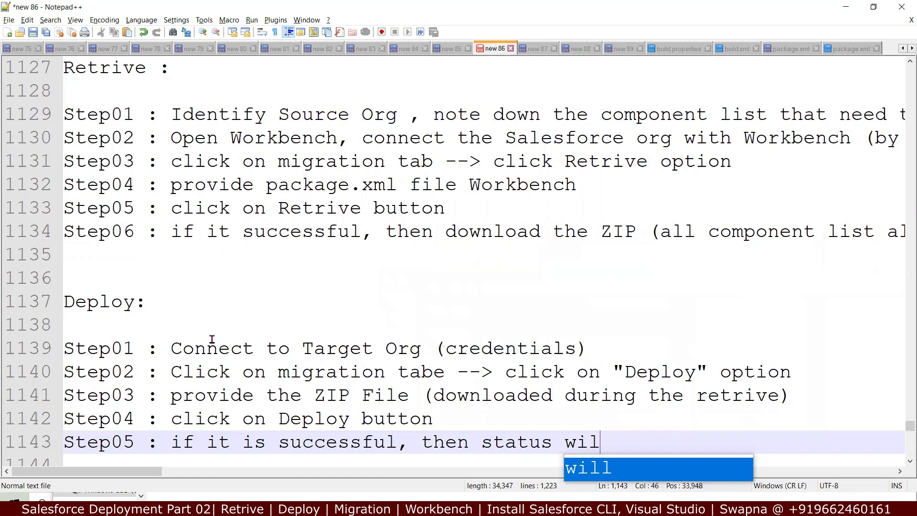
{"action": "type", "text": "l be succeeded"}
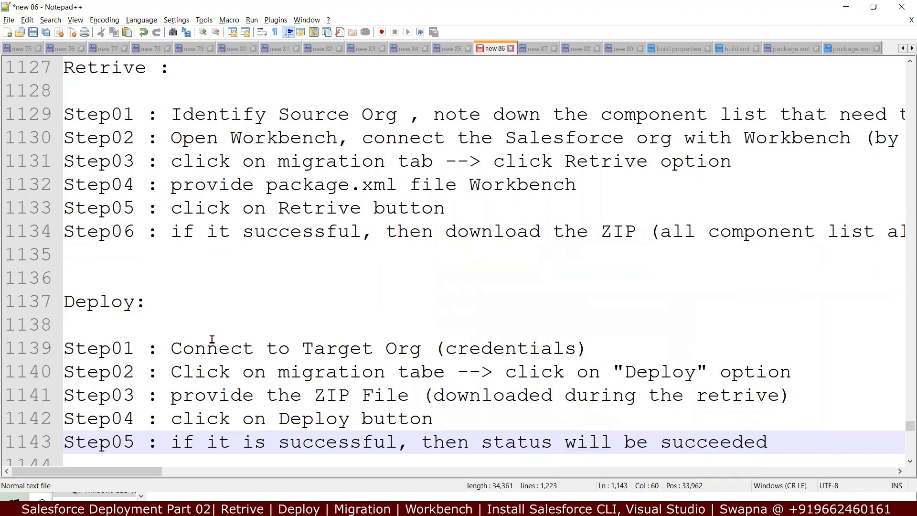
Step: Append "(number of component list)" to the end of the Step05 deploy note and add blank lines below it
{"action": "type", "text": " with th"}
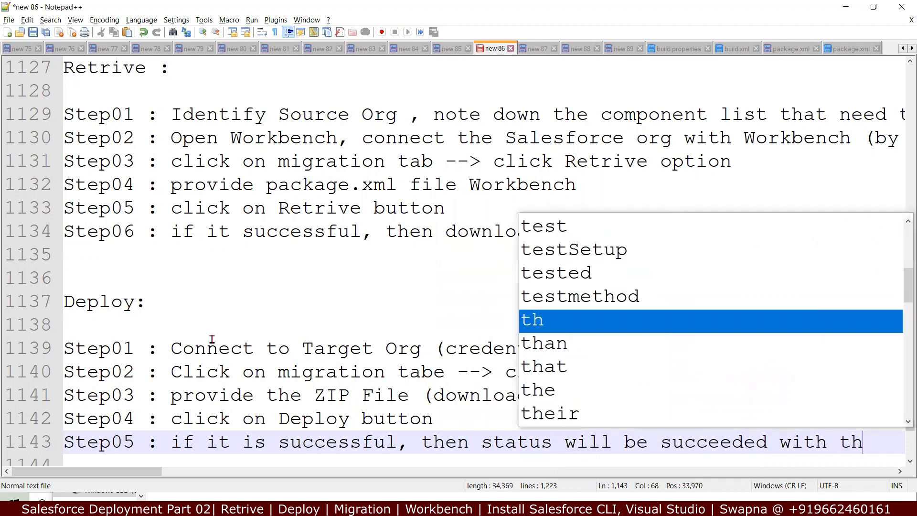
{"action": "key", "text": "BackSpace"}
{"action": "key", "text": "BackSpace"}
{"action": "key", "text": "BackSpace"}
{"action": "key", "text": "BackSpace"}
{"action": "key", "text": "BackSpace"}
{"action": "key", "text": "BackSpace"}
{"action": "key", "text": "BackSpace"}
{"action": "key", "text": "BackSpace"}
{"action": "type", "text": "("}
{"action": "type", "text": "number "}
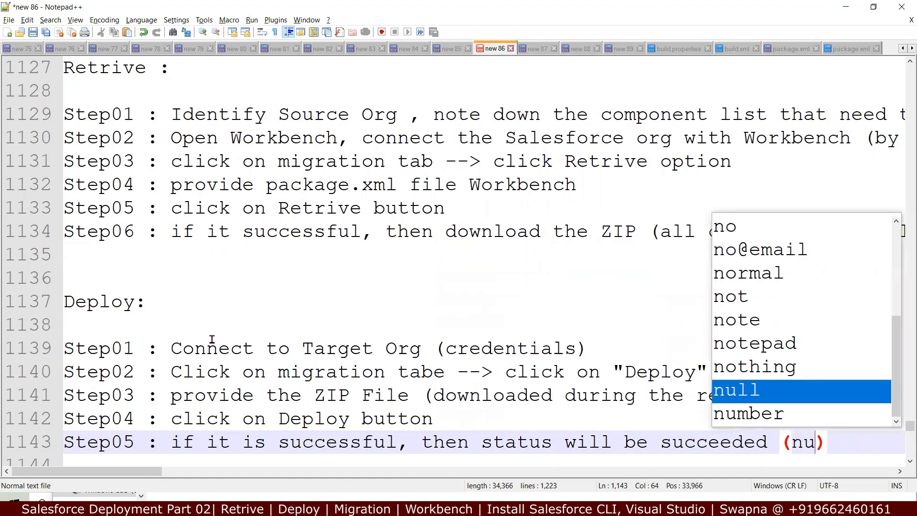
{"action": "type", "text": "o"}
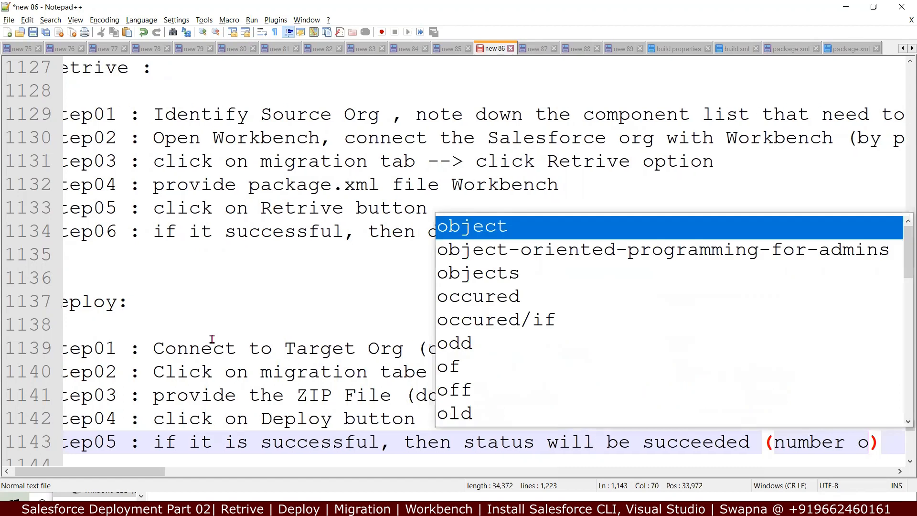
{"action": "type", "text": "f com"}
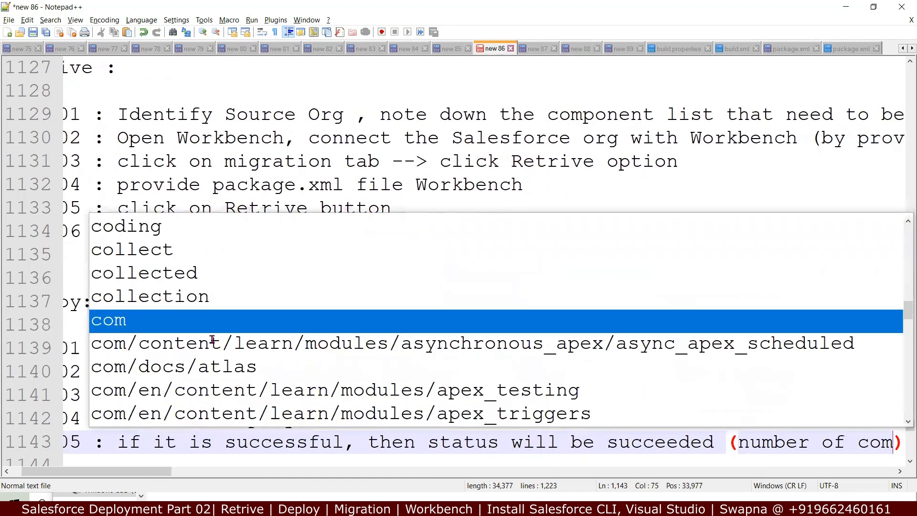
{"action": "type", "text": "ponent li"}
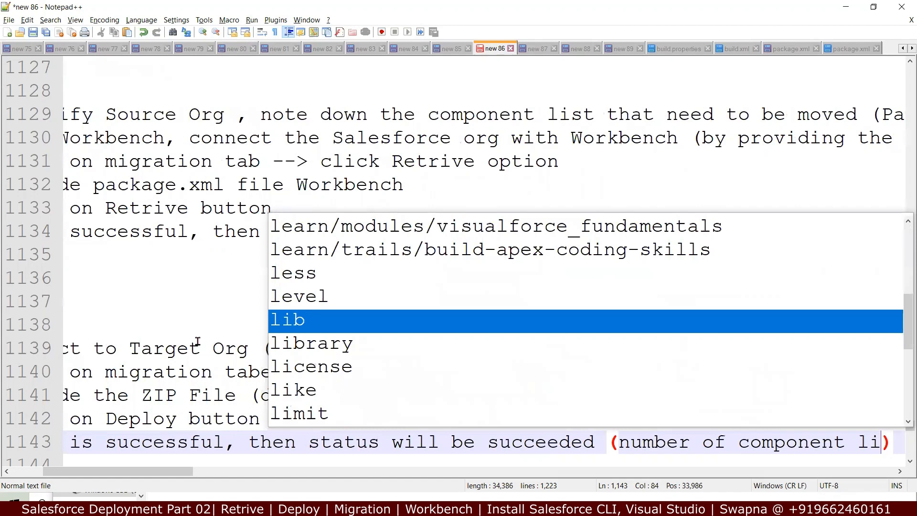
{"action": "type", "text": "st)"}
{"action": "key", "text": "Return"}
{"action": "key", "text": "Return"}
{"action": "scroll", "coordinate": [207, 351], "scroll_direction": "up", "scroll_amount": 2}
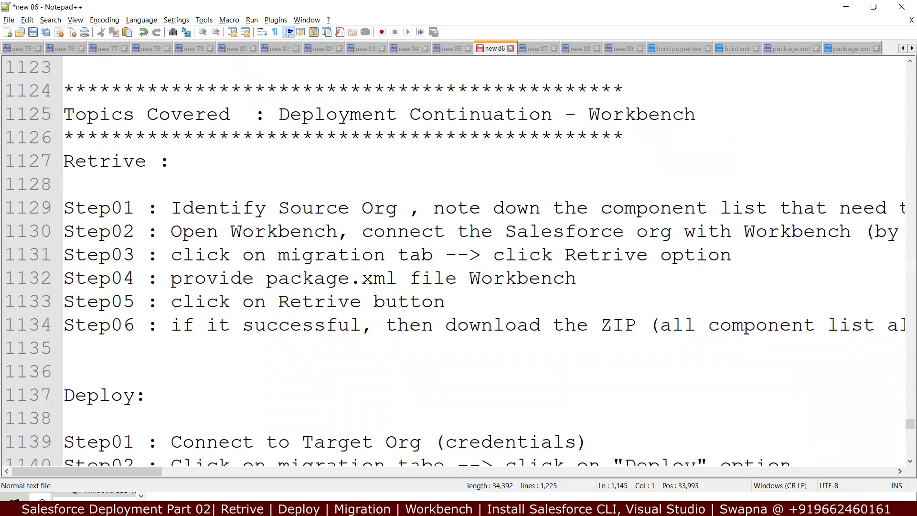
Step: Switch to Workbench in Chrome and open its SOQL Query page
{"action": "left_click", "coordinate": [340, 352]}
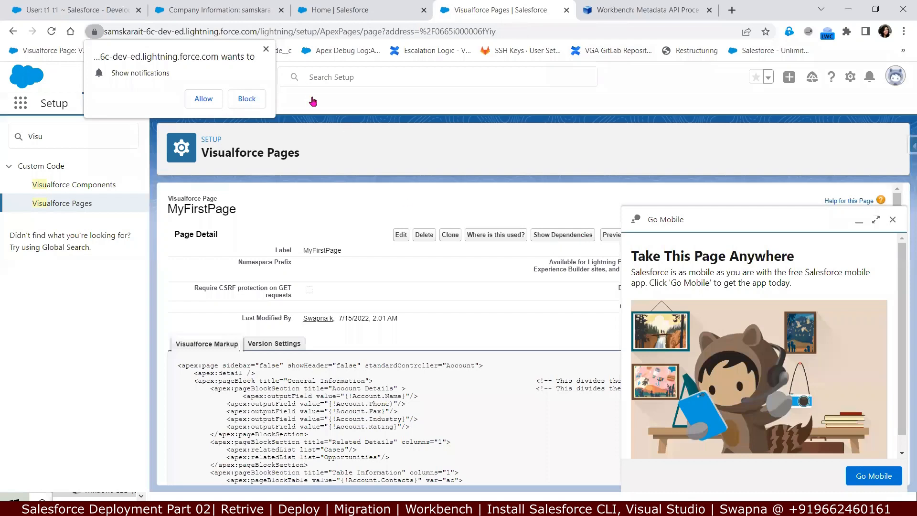
{"action": "key", "text": "ctrl+Tab"}
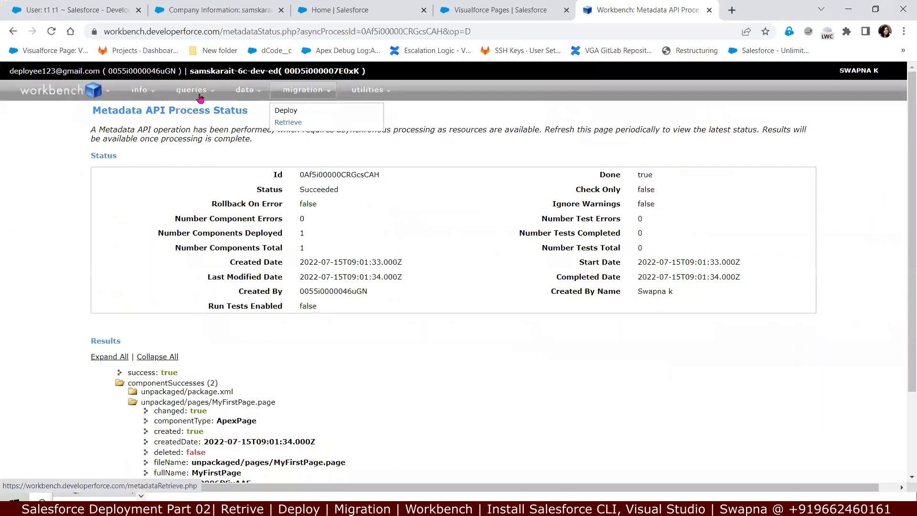
{"action": "mouse_move", "coordinate": [201, 97]}
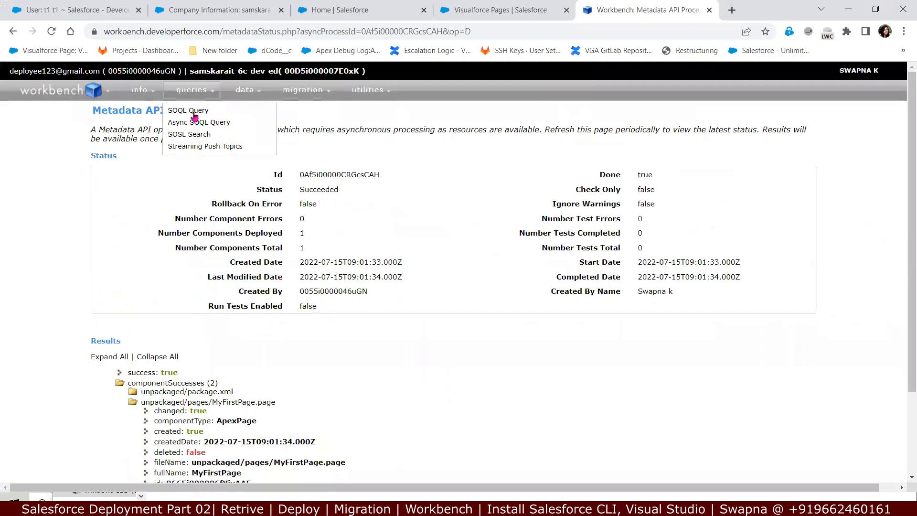
{"action": "left_click", "coordinate": [194, 112]}
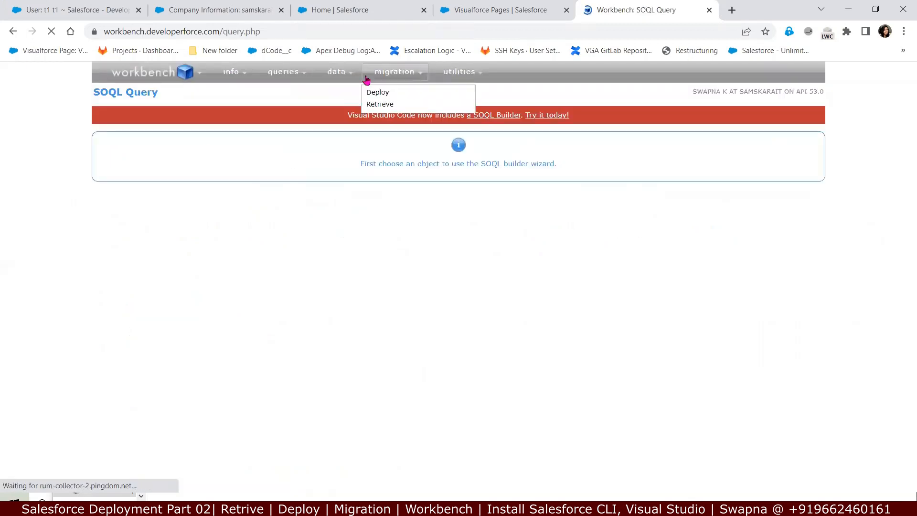
Step: Run the SOQL query "Select Id,Name from Account Limit 100" with the results viewed as a list
{"action": "mouse_move", "coordinate": [491, 90]}
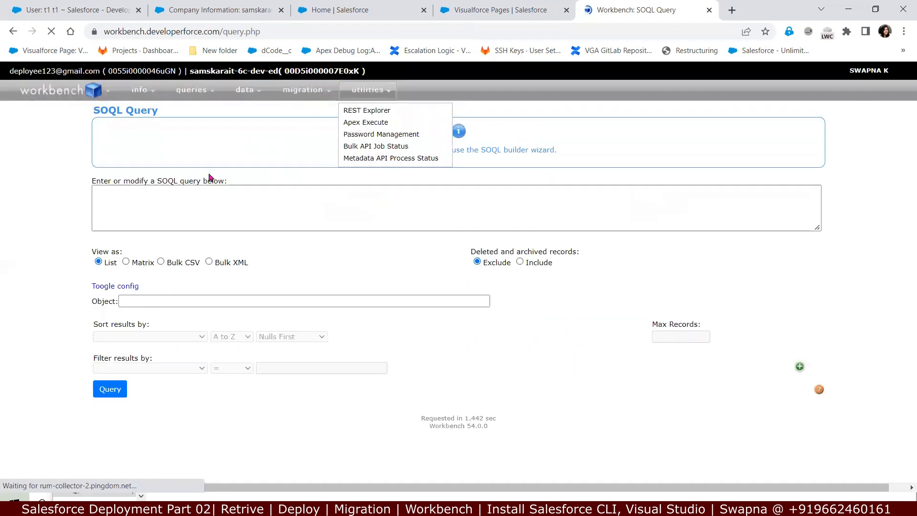
{"action": "left_click", "coordinate": [169, 197]}
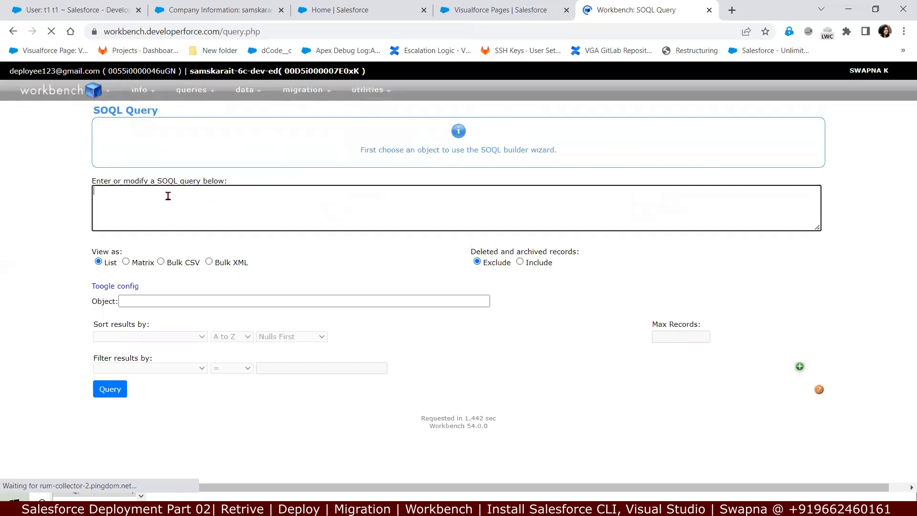
{"action": "type", "text": "Sele"}
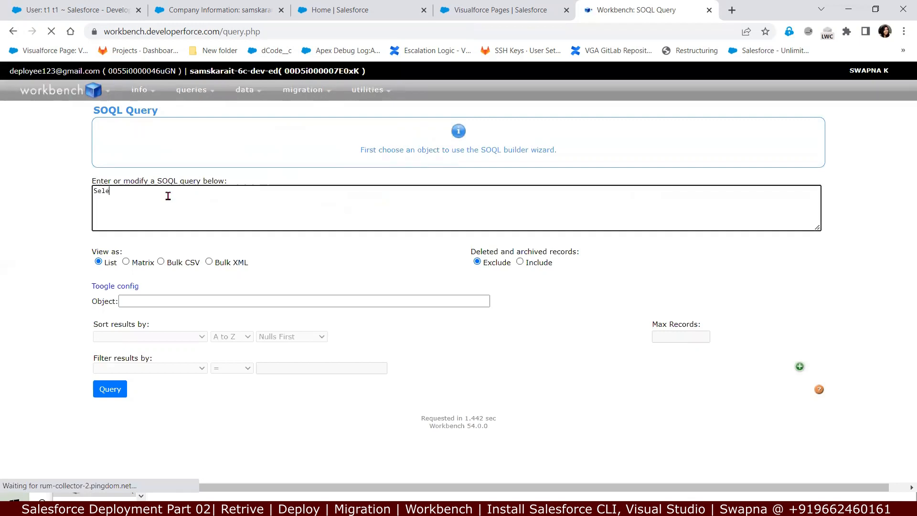
{"action": "type", "text": "ct Id,N"}
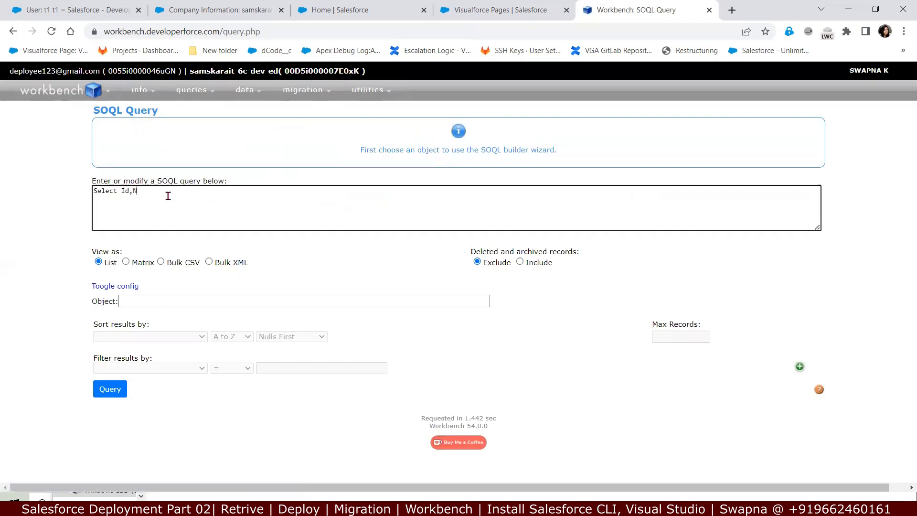
{"action": "type", "text": "ame from Account Limit 100"}
{"action": "left_click", "coordinate": [110, 391]}
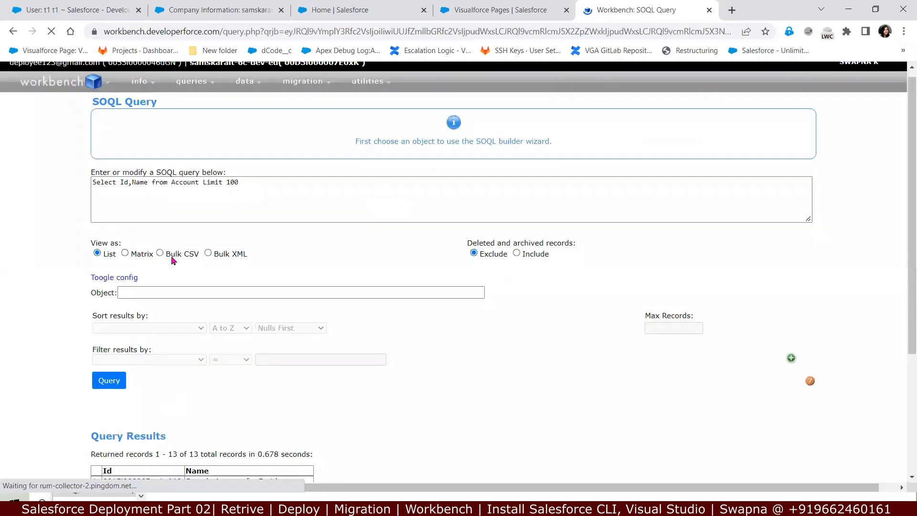
Step: Rerun the Account query as Bulk CSV and download the completed batch results
{"action": "left_click", "coordinate": [173, 256]}
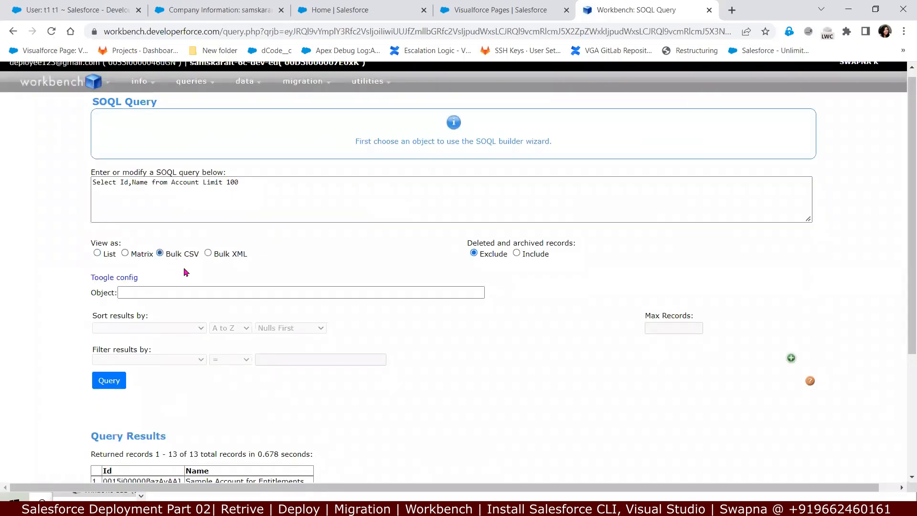
{"action": "left_click", "coordinate": [109, 383]}
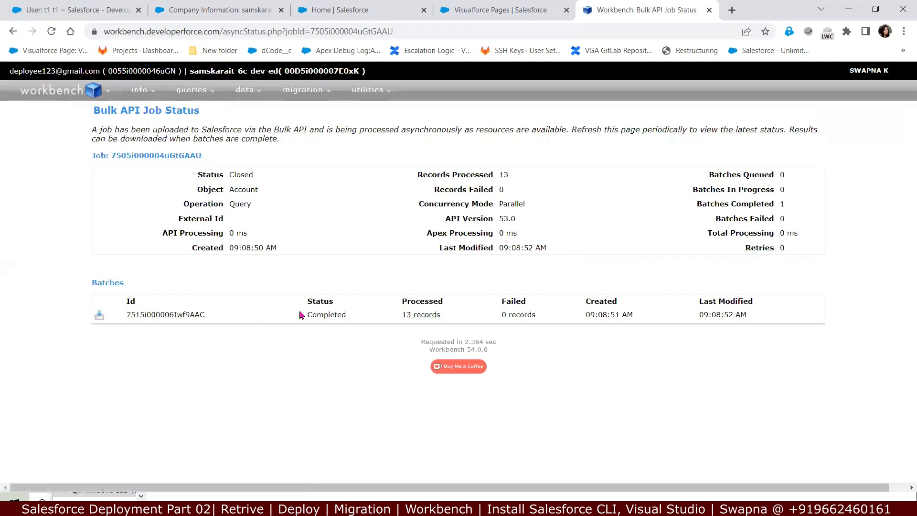
{"action": "double_click", "coordinate": [345, 311]}
{"action": "left_click", "coordinate": [99, 317]}
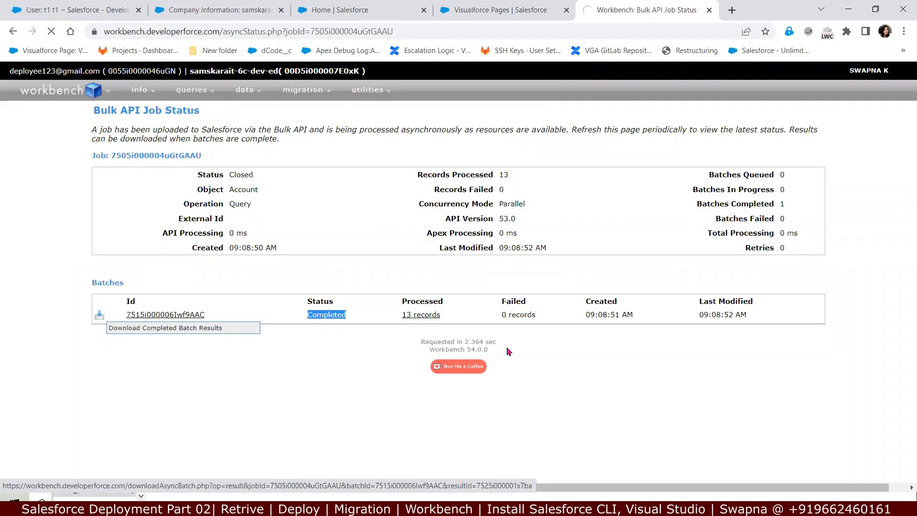
{"action": "left_click_drag", "start_coordinate": [502, 315], "coordinate": [539, 316]}
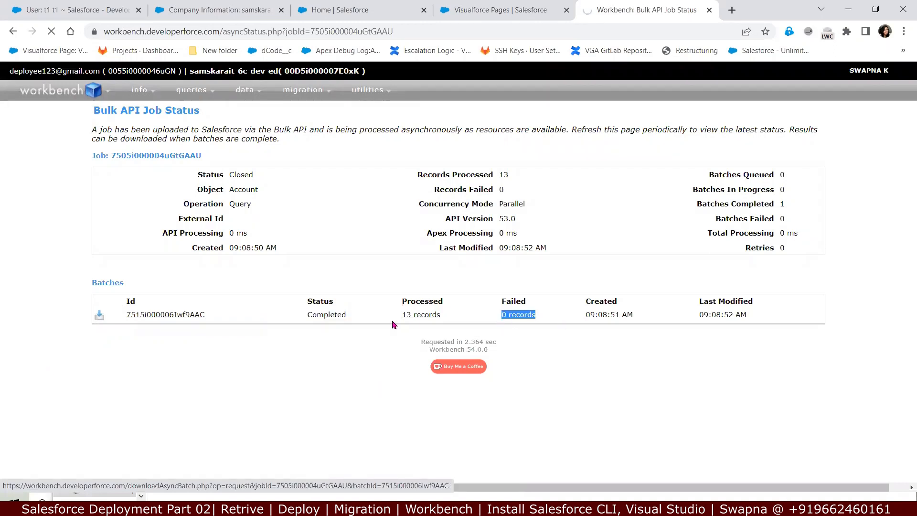
{"action": "left_click", "coordinate": [157, 336]}
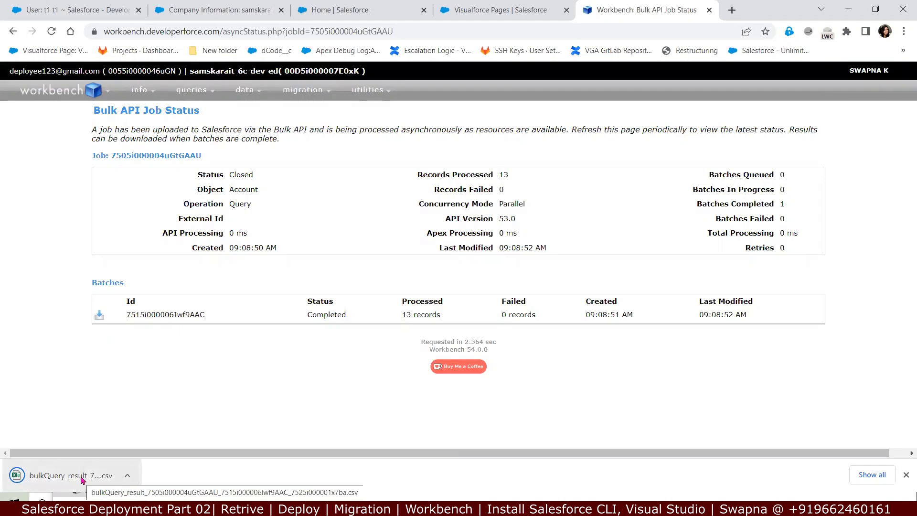
Step: Open the downloaded bulk query CSV in Excel, fit the column widths to their contents, and select the Id and Name data
{"action": "left_click", "coordinate": [71, 475]}
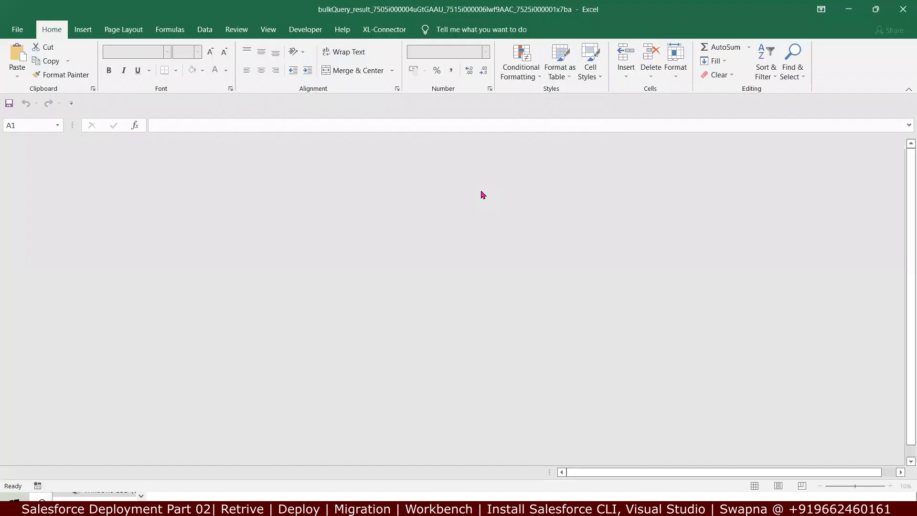
{"action": "left_click", "coordinate": [16, 144]}
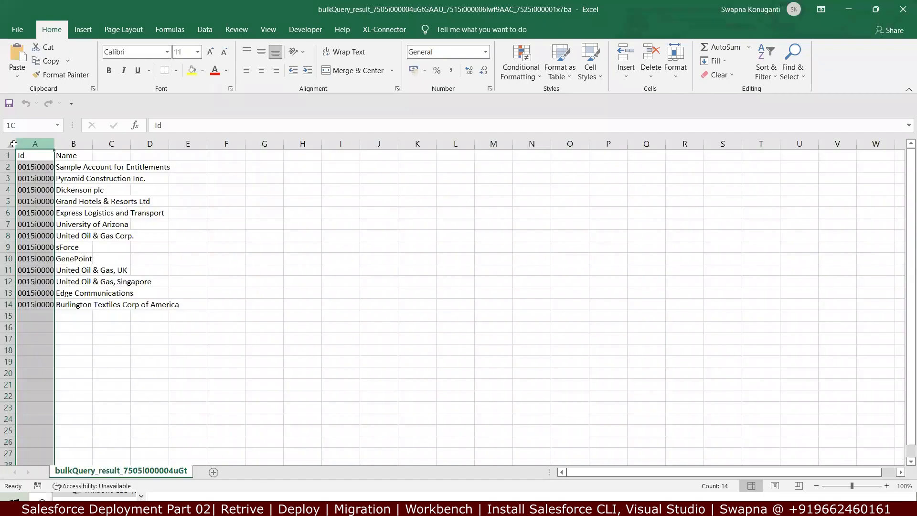
{"action": "key", "text": "ctrl+a"}
{"action": "double_click", "coordinate": [53, 145]}
{"action": "left_click_drag", "start_coordinate": [53, 158], "coordinate": [163, 304]}
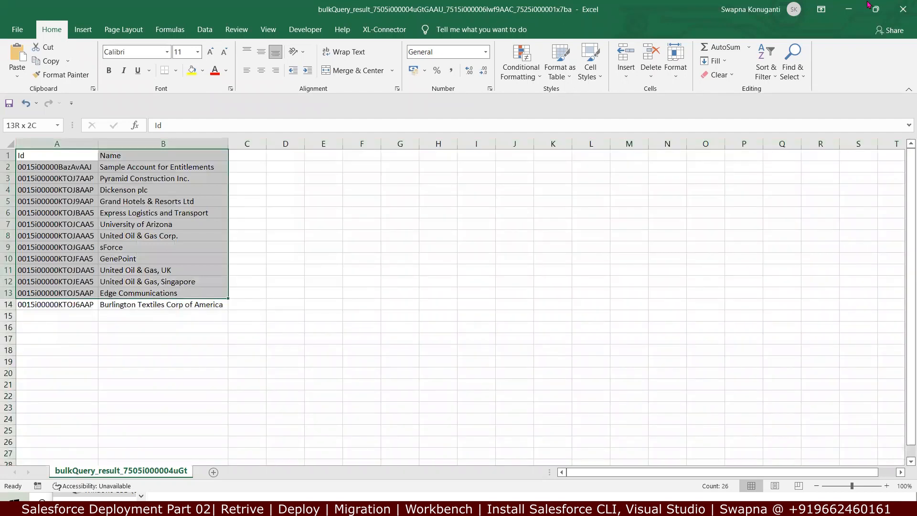
Step: Return to Workbench, reopen the SOQL Query page, and choose the Account object to browse its fields
{"action": "left_click", "coordinate": [846, 13]}
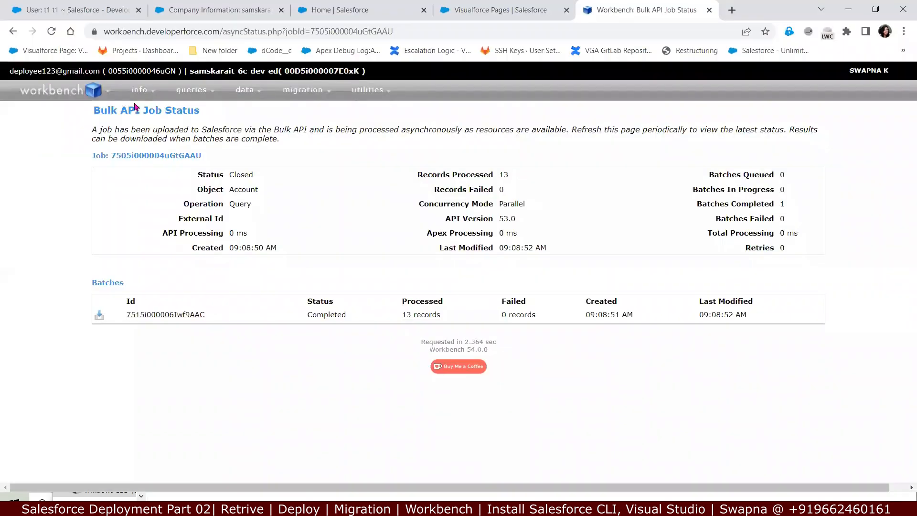
{"action": "left_click", "coordinate": [190, 111]}
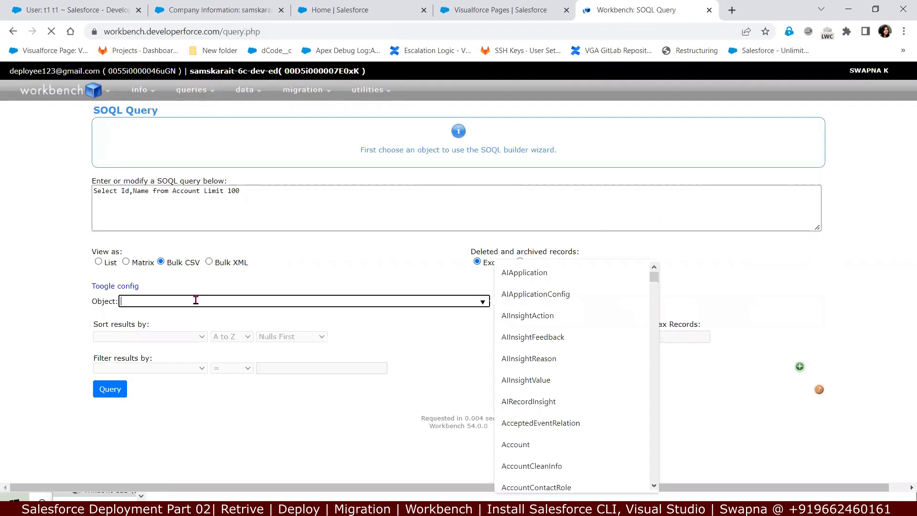
{"action": "type", "text": "Acc"}
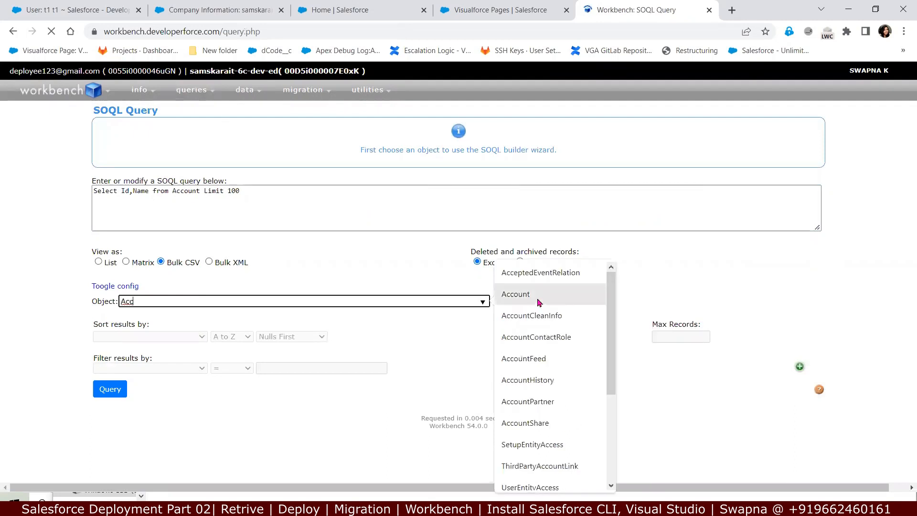
{"action": "left_click", "coordinate": [539, 303]}
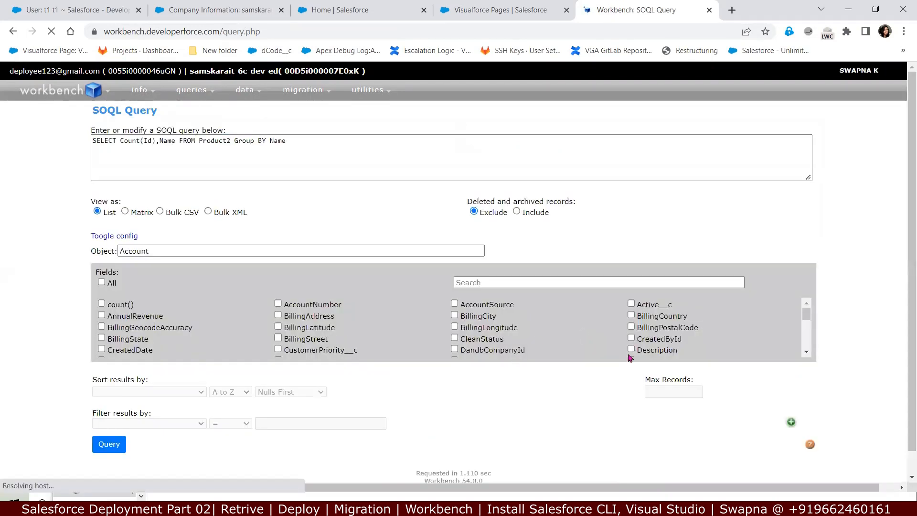
{"action": "scroll", "coordinate": [745, 336], "scroll_direction": "down", "scroll_amount": 5}
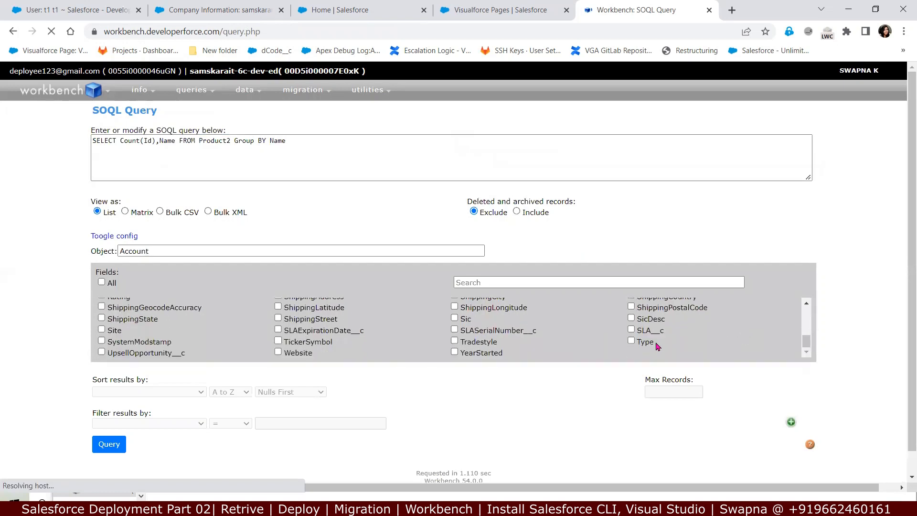
Step: Select the SLA__c, SLASerialNumber__c, Tradestyle and SLAExpirationDate__c fields for the Account SOQL query
{"action": "left_click", "coordinate": [632, 329]}
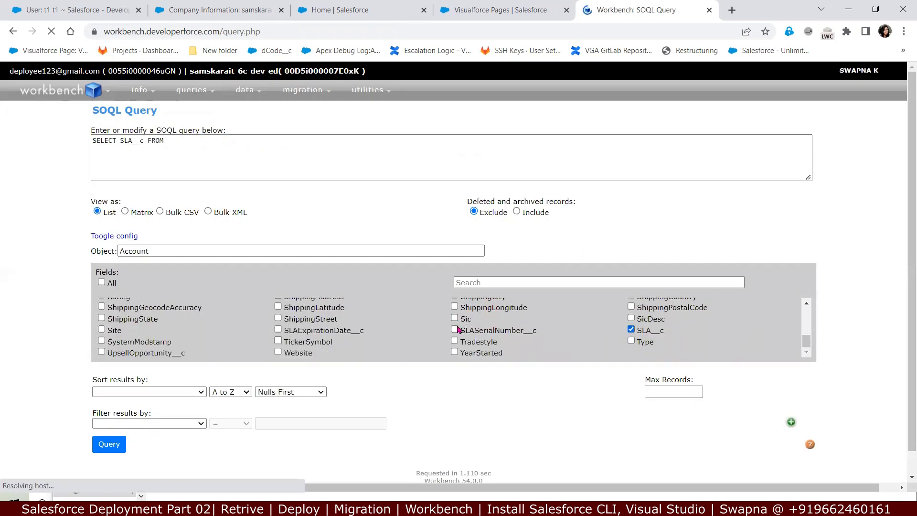
{"action": "left_click", "coordinate": [455, 330]}
{"action": "left_click", "coordinate": [454, 341]}
{"action": "left_click", "coordinate": [302, 331]}
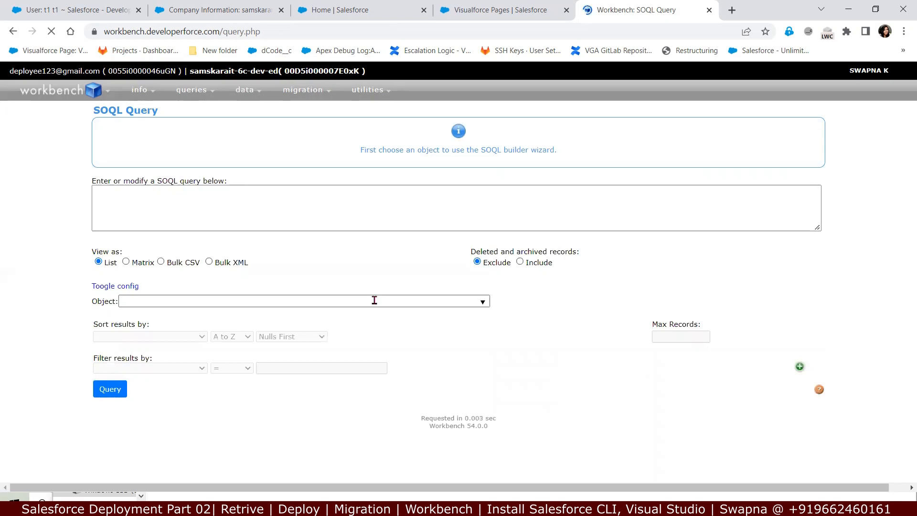
Step: Choose Account as the object in the SOQL query builder
{"action": "left_click", "coordinate": [375, 301]}
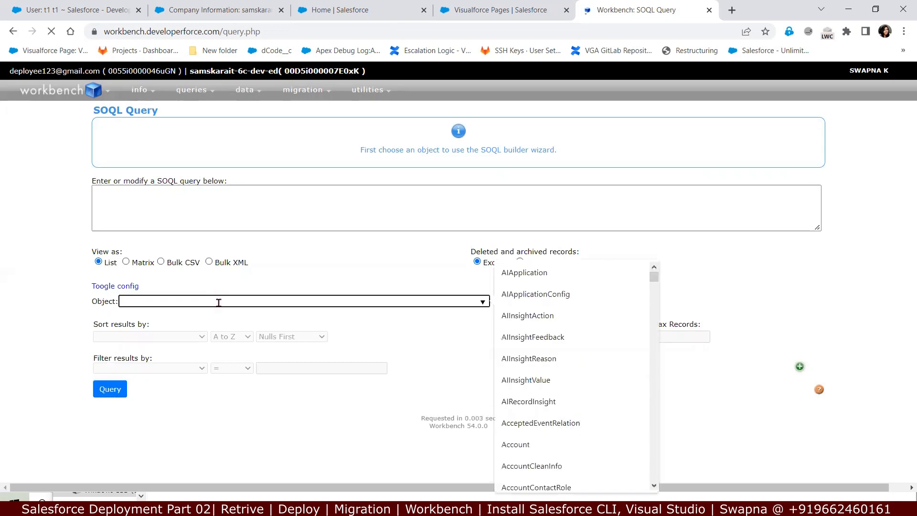
{"action": "type", "text": "Account"}
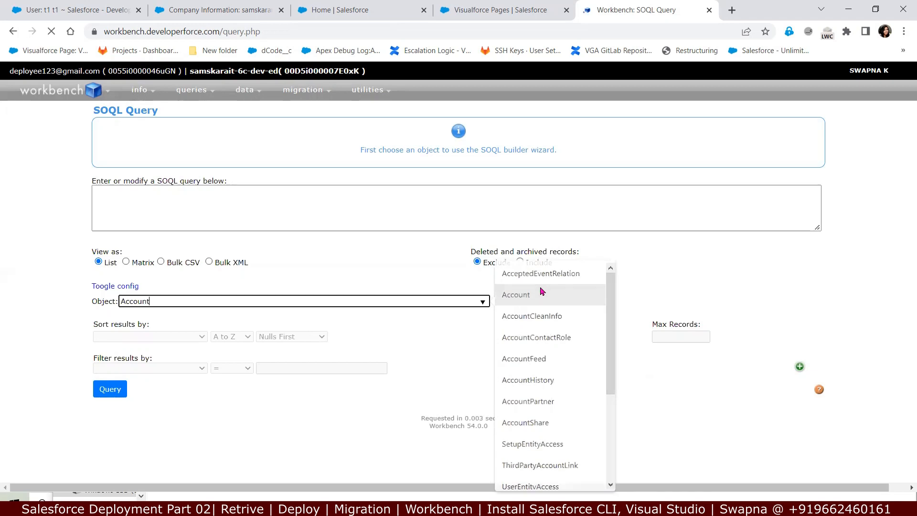
{"action": "left_click", "coordinate": [542, 294]}
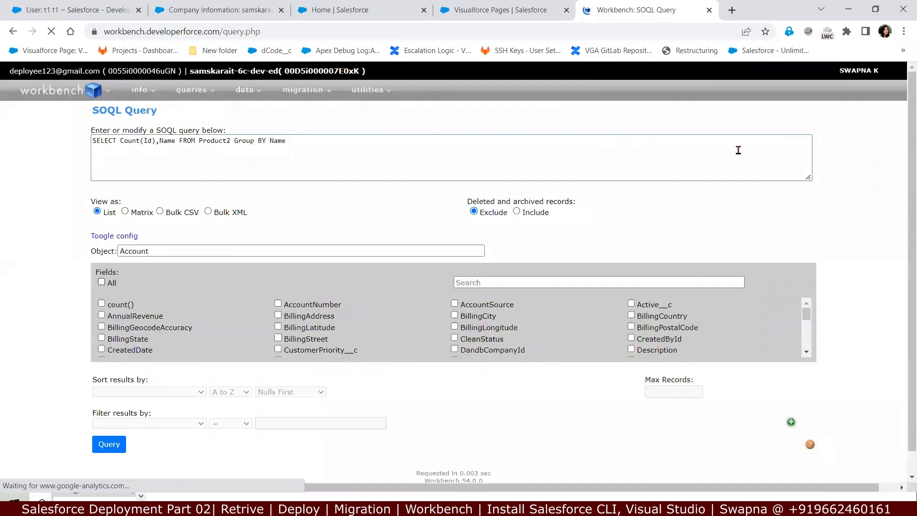
Step: Clear the existing Product2 query text from the SOQL query editor
{"action": "left_click", "coordinate": [738, 150]}
{"action": "key", "text": "BackSpace"}
{"action": "key", "text": "BackSpace"}
{"action": "key", "text": "BackSpace"}
{"action": "key", "text": "BackSpace"}
{"action": "key", "text": "BackSpace"}
{"action": "key", "text": "BackSpace"}
{"action": "key", "text": "BackSpace"}
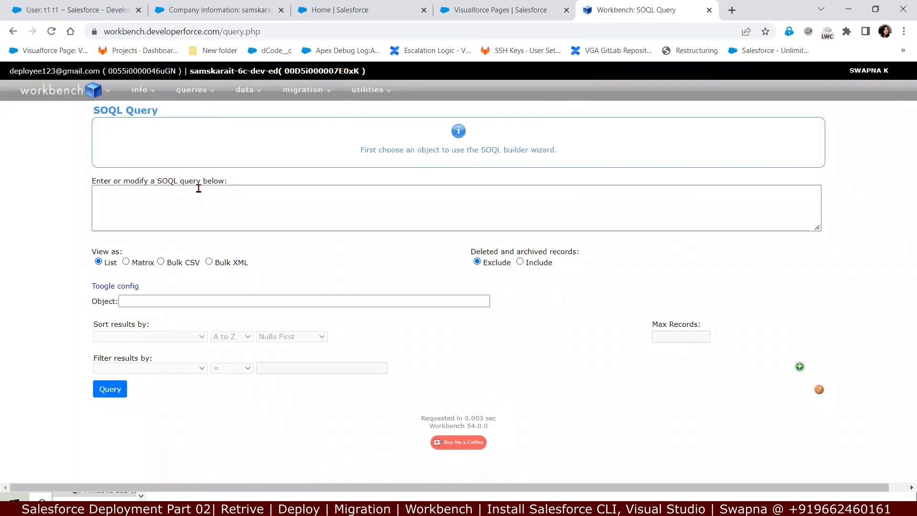
{"action": "left_click", "coordinate": [213, 217]}
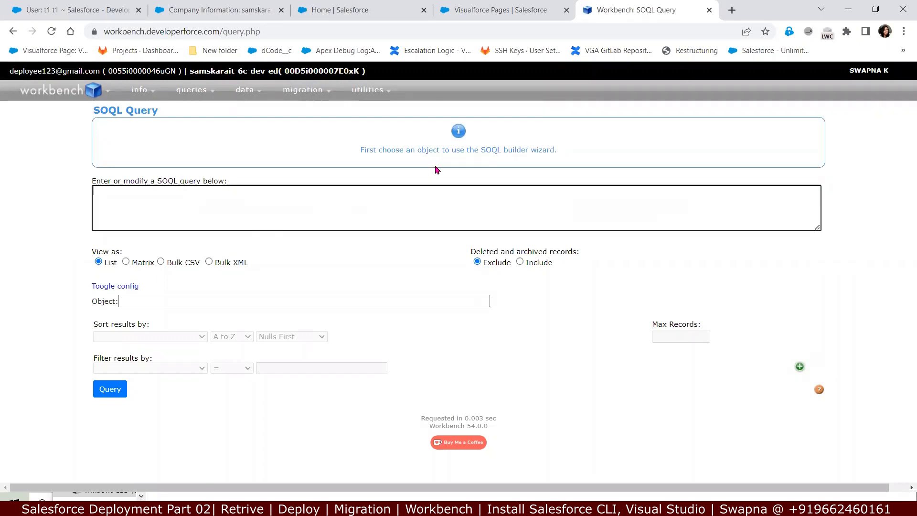
{"action": "mouse_move", "coordinate": [196, 92]}
{"action": "mouse_move", "coordinate": [251, 93]}
{"action": "mouse_move", "coordinate": [367, 90]}
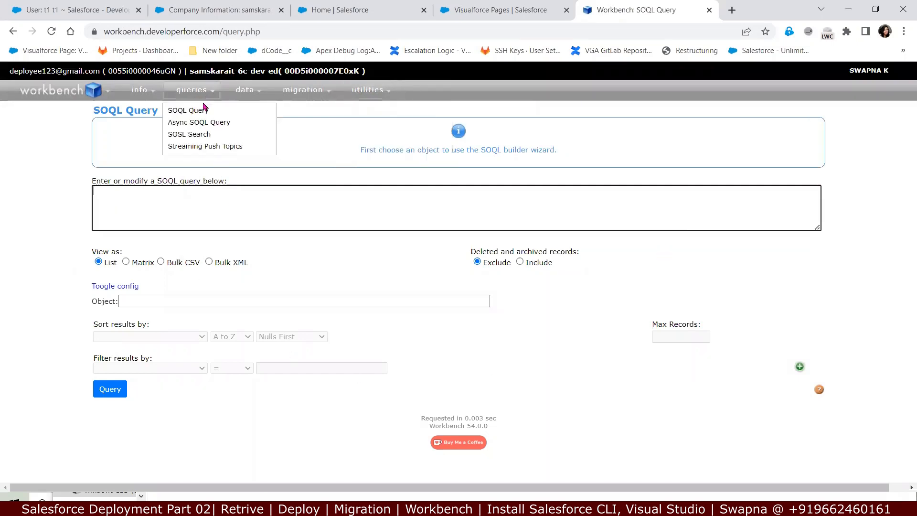
{"action": "mouse_move", "coordinate": [292, 95]}
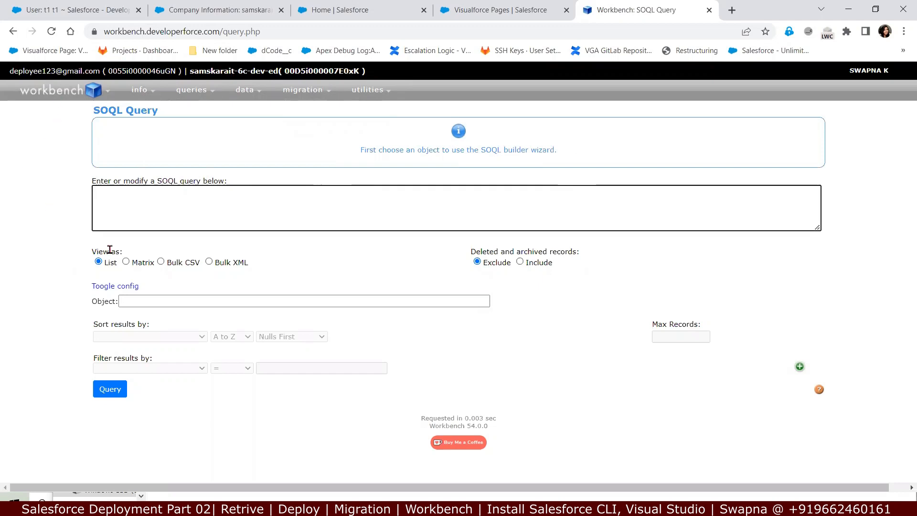
{"action": "mouse_move", "coordinate": [103, 93]}
{"action": "left_click", "coordinate": [336, 508]}
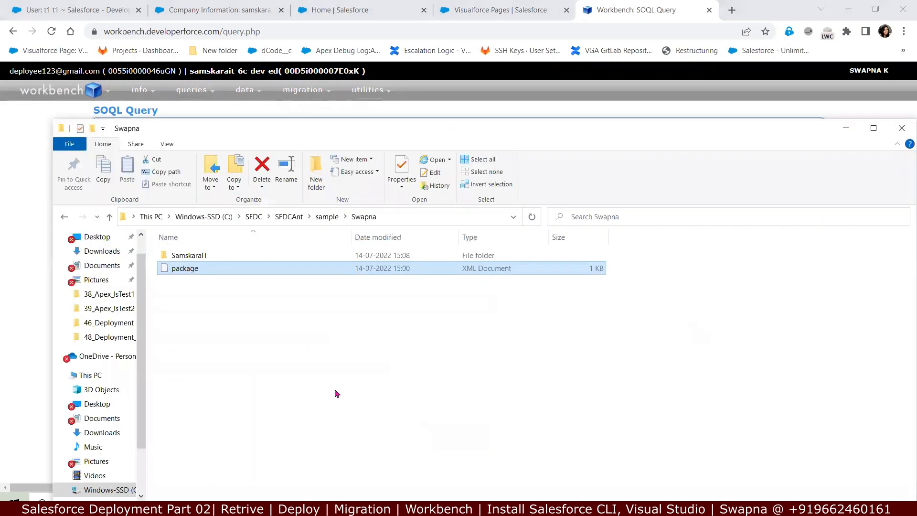
{"action": "left_click", "coordinate": [846, 128]}
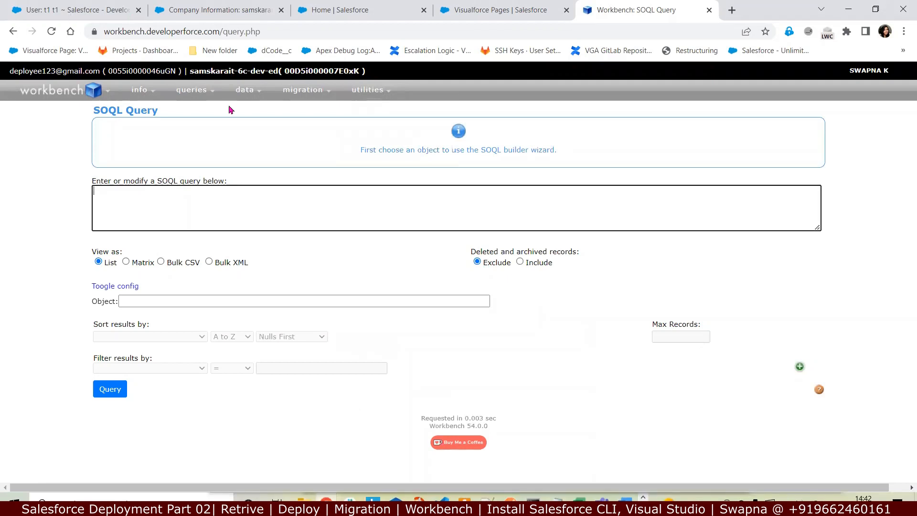
Step: Highlight the org's base URL on the Salesforce user profile page and switch to the Deployment.png diagram
{"action": "left_click", "coordinate": [77, 12]}
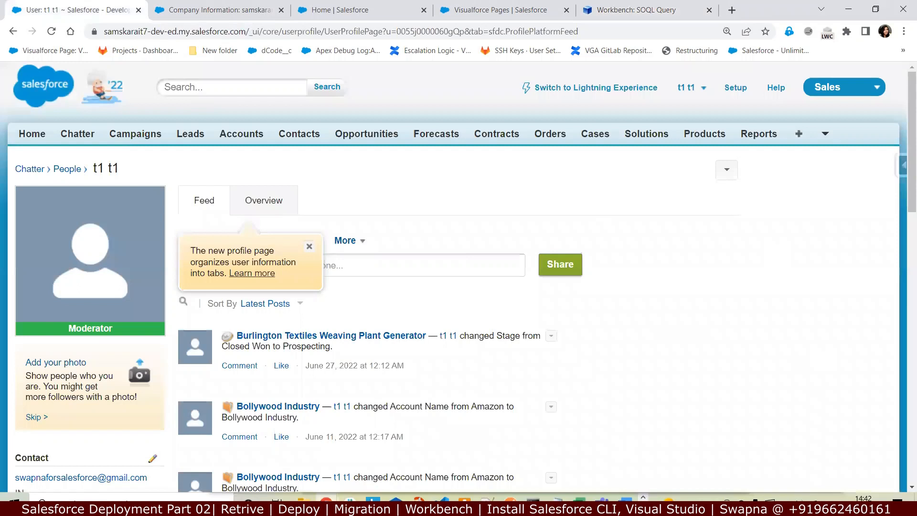
{"action": "left_click_drag", "start_coordinate": [246, 32], "coordinate": [101, 32]}
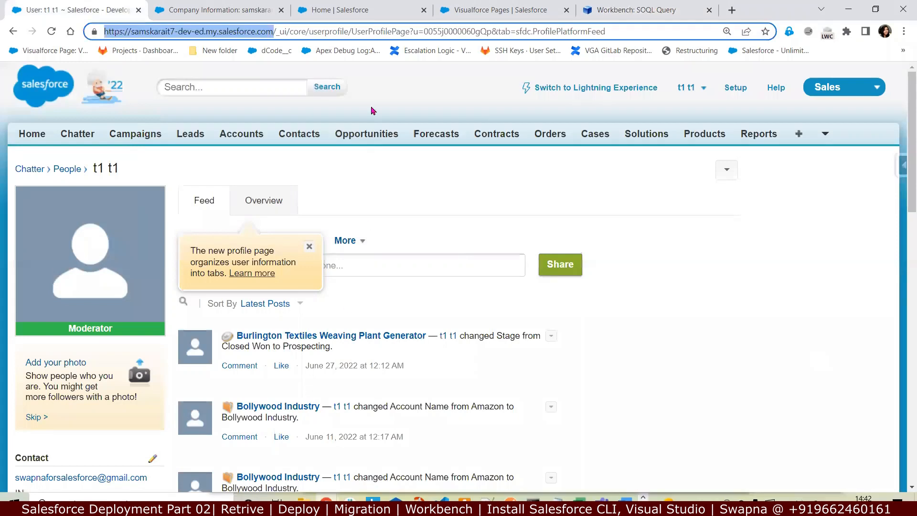
{"action": "key", "text": "alt+Tab"}
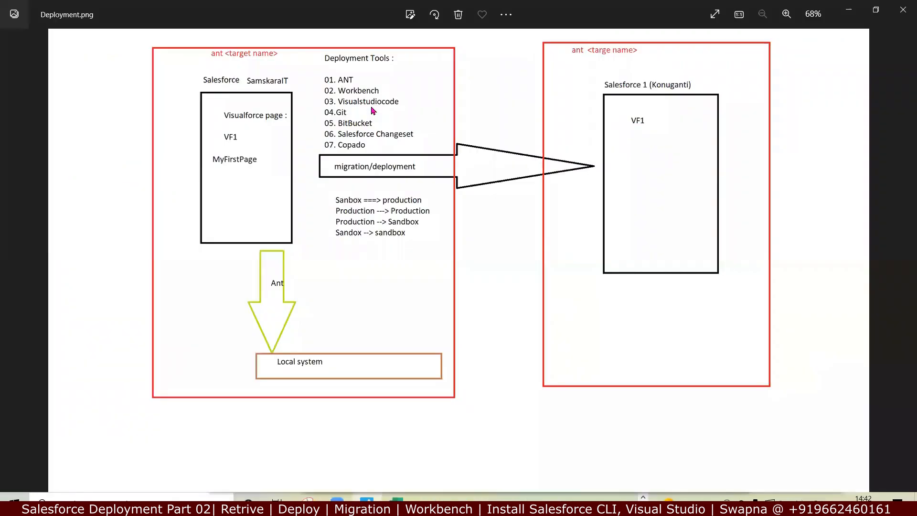
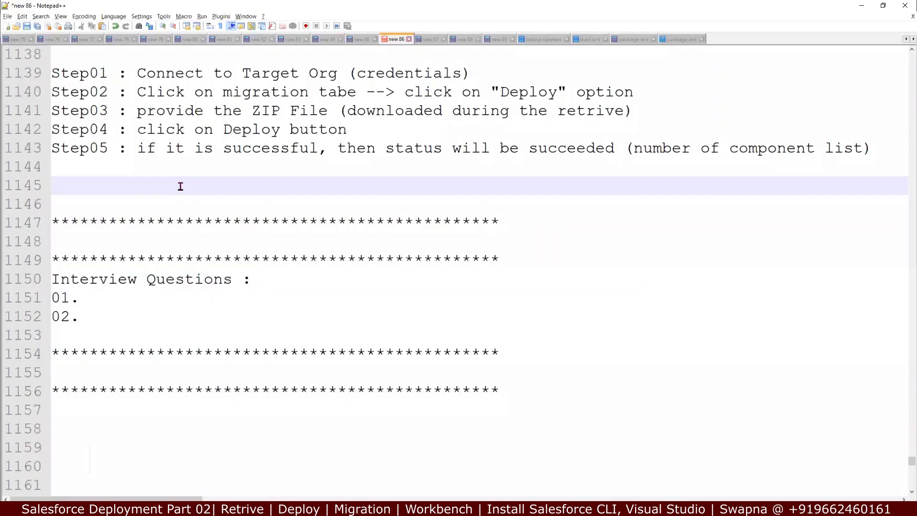
Step: In the Notepad++ notes, add the heading "Deploy component using Visual studio" below the Workbench deployment steps
{"action": "type", "text": "Deploy"}
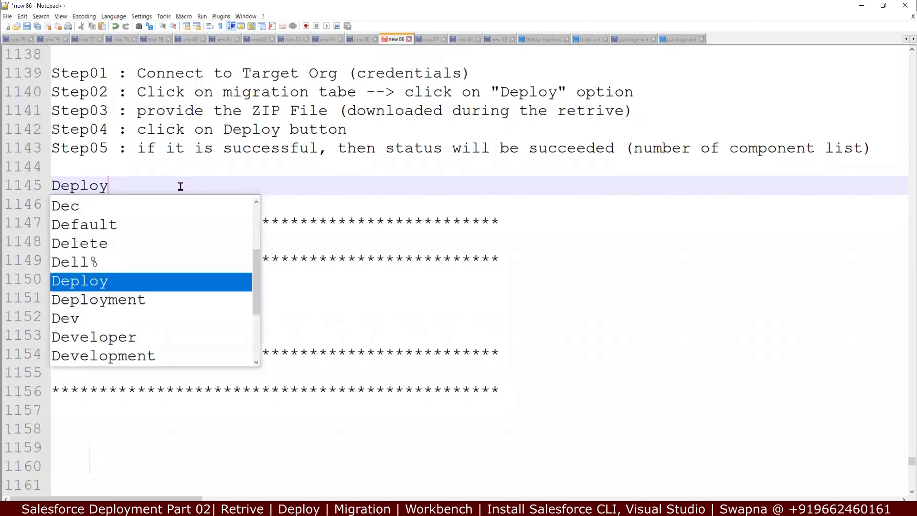
{"action": "type", "text": " c"}
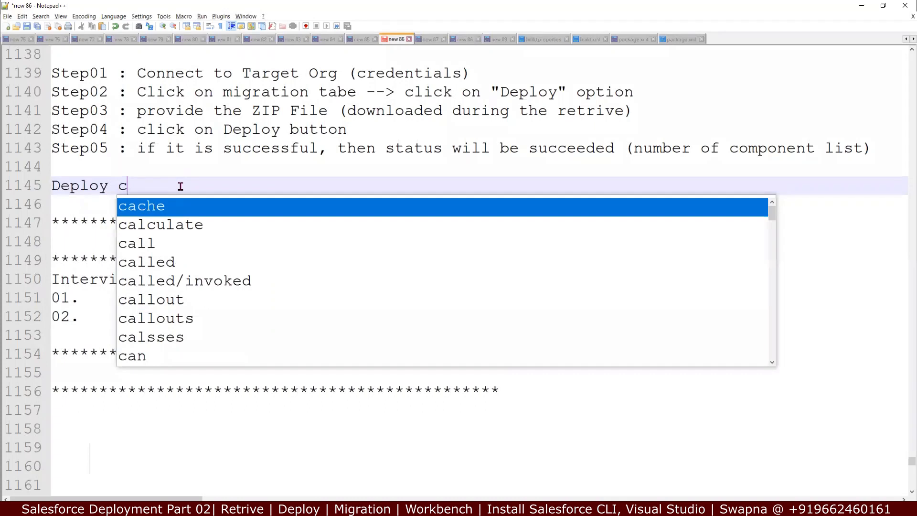
{"action": "type", "text": "omponent u"}
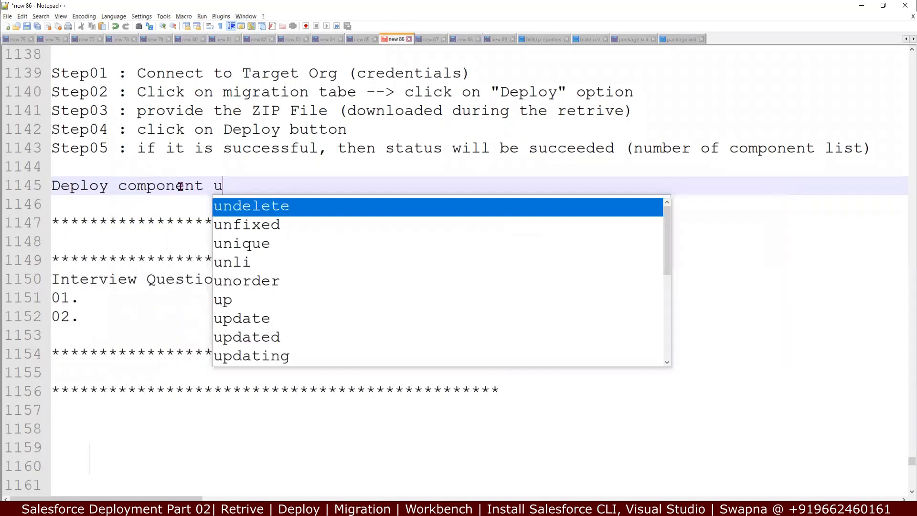
{"action": "type", "text": "sing"}
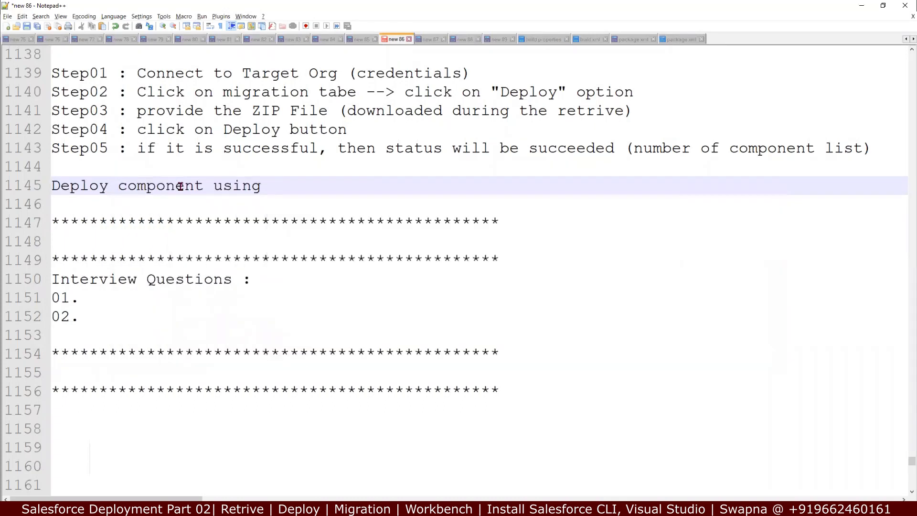
{"action": "type", "text": " Visual st"}
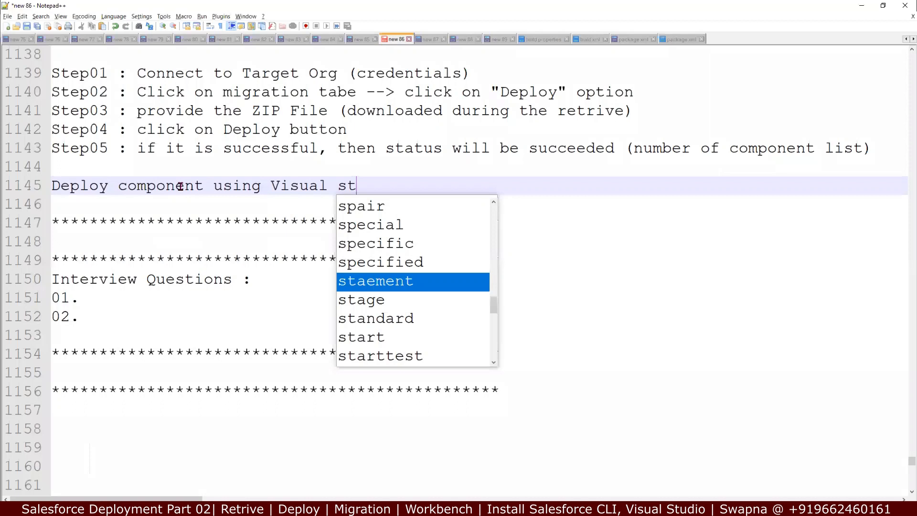
{"action": "type", "text": "udio"}
Step: Add the subheading "Pre-reuests :" one blank line below the Visual studio heading and start a new line under it
{"action": "key", "text": "Return"}
{"action": "key", "text": "Return"}
{"action": "type", "text": "Pre"}
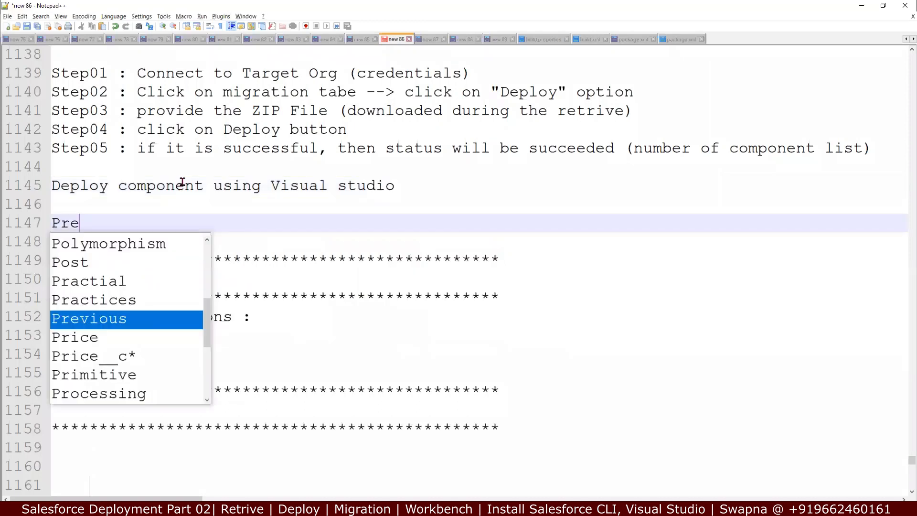
{"action": "type", "text": "-reuests :"}
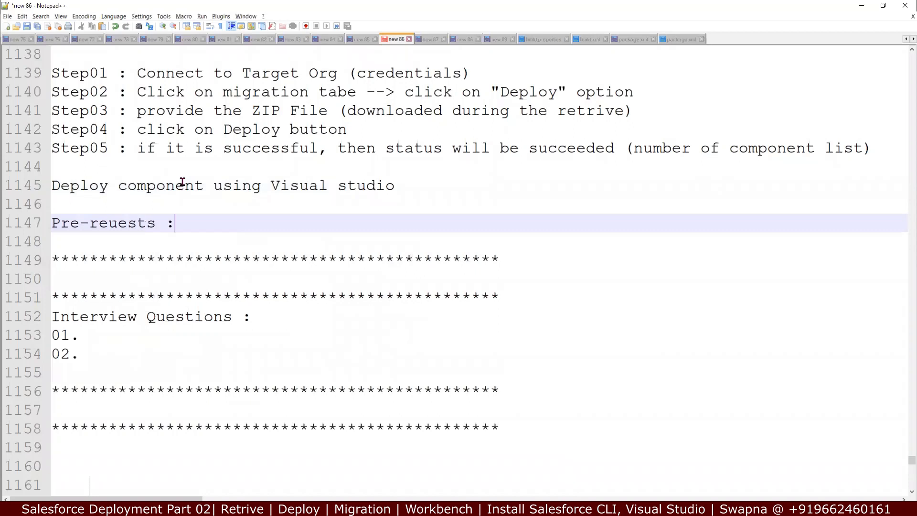
{"action": "key", "text": "Return"}
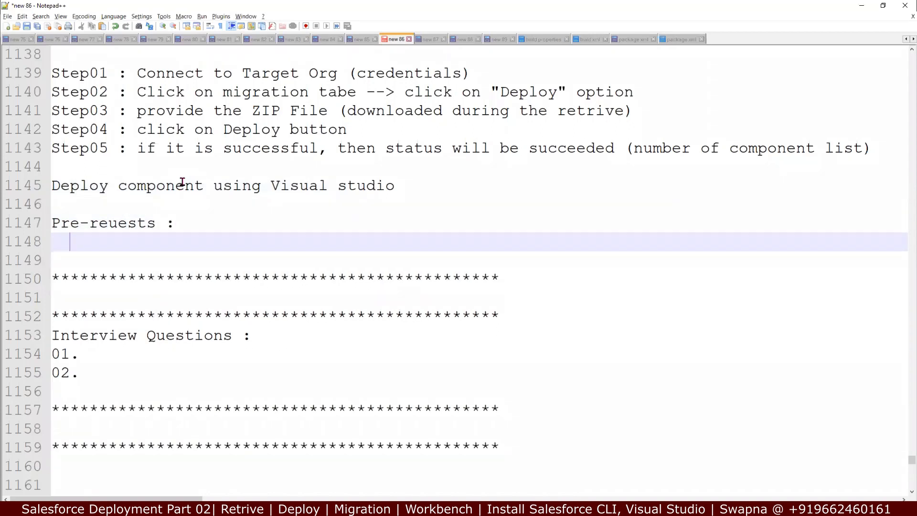
Step: Write the first prerequisite as "1. download and install salesforce CLI"
{"action": "type", "text": "1. do"}
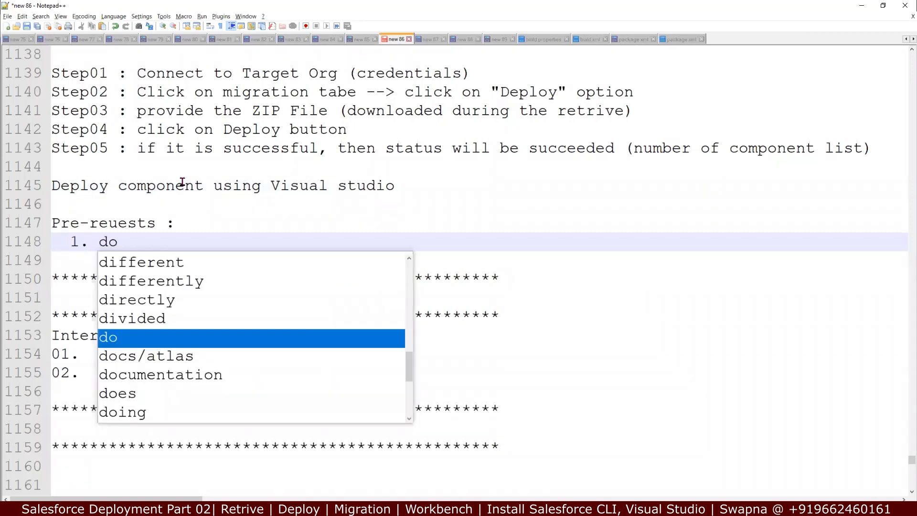
{"action": "type", "text": "wnl"}
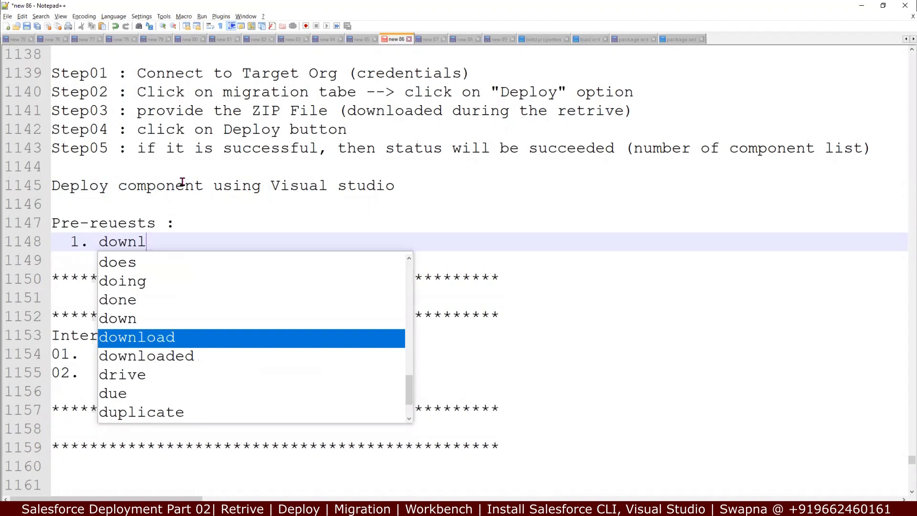
{"action": "type", "text": "osd"}
{"action": "key", "text": "BackSpace"}
{"action": "key", "text": "BackSpace"}
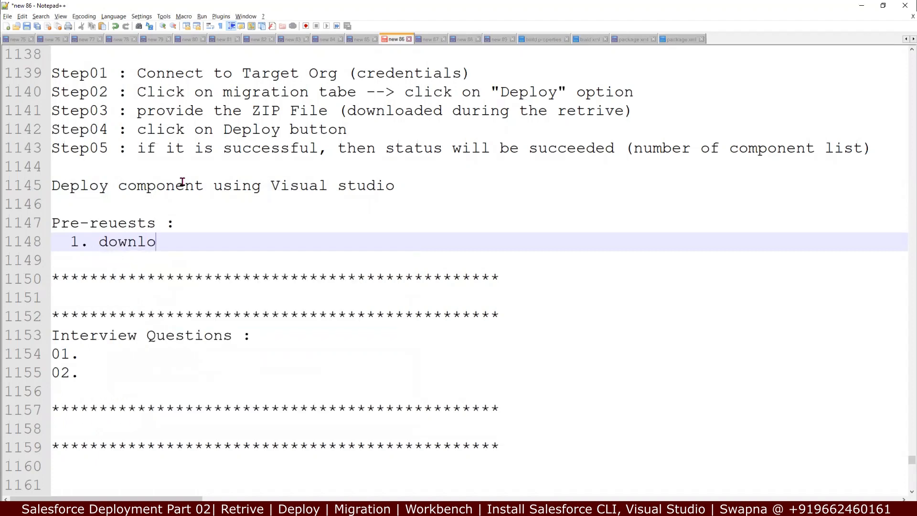
{"action": "type", "text": "ad an"}
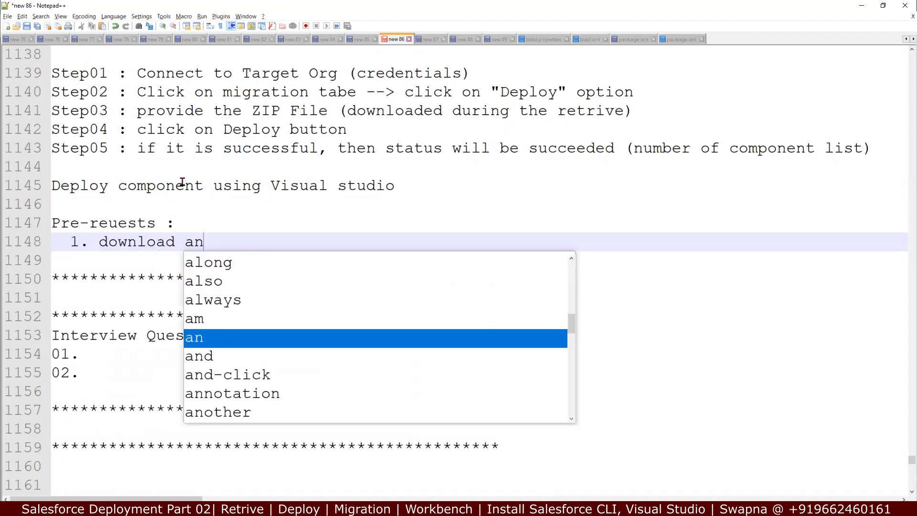
{"action": "type", "text": "f"}
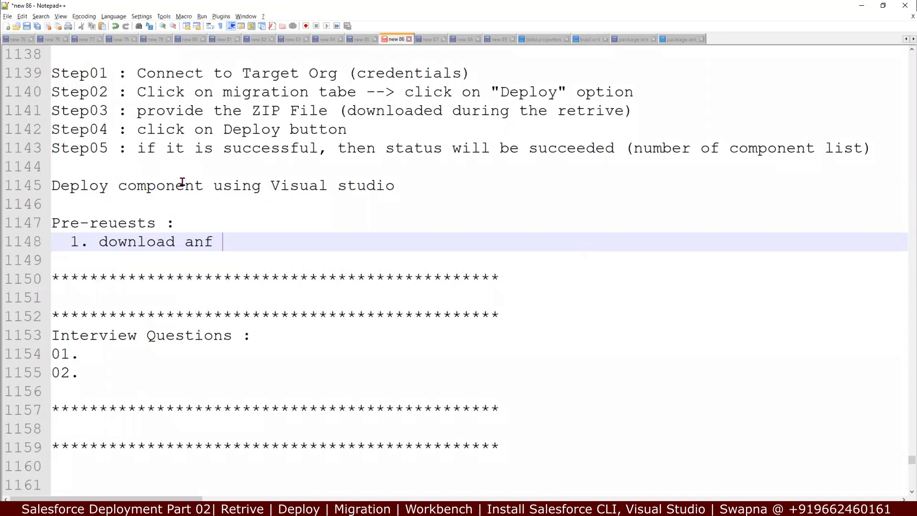
{"action": "key", "text": "BackSpace"}
{"action": "key", "text": "BackSpace"}
{"action": "type", "text": "d install s"}
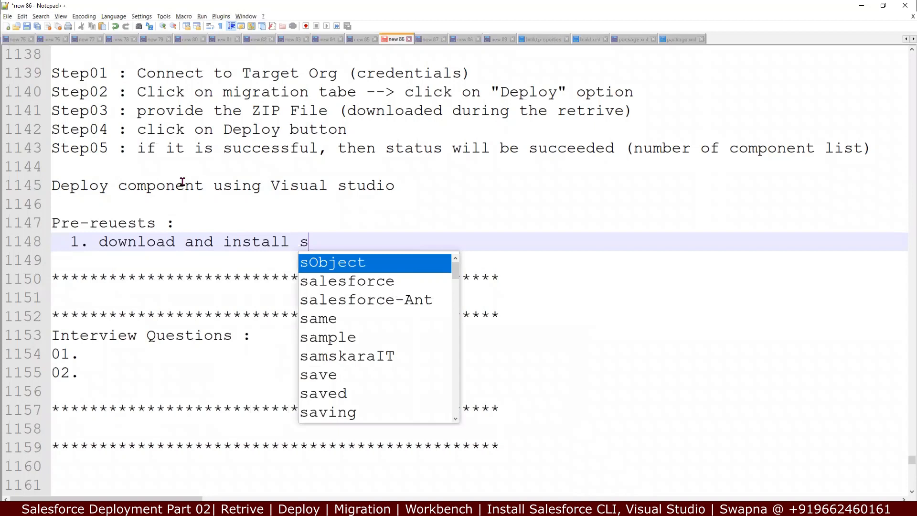
{"action": "type", "text": "alesforce CLI"}
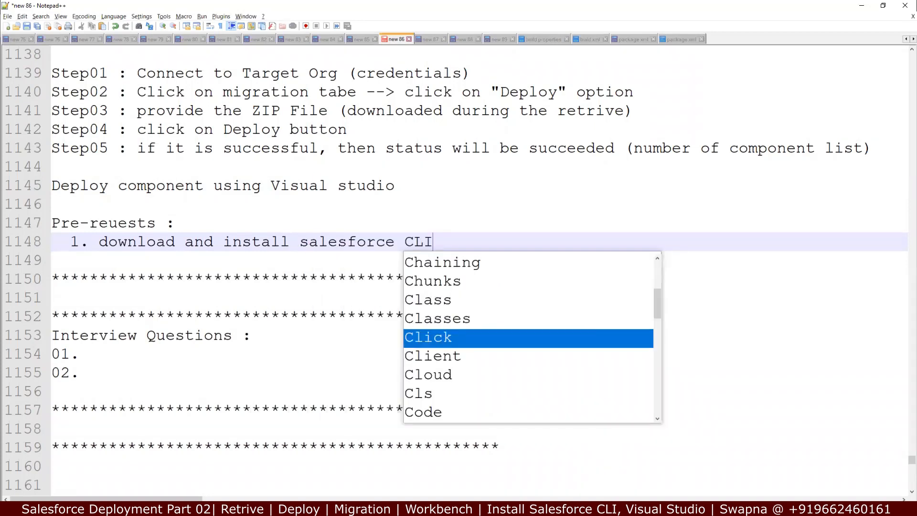
{"action": "key", "text": "Escape"}
Step: Switch to Chrome and bring up the Salesforce CLI download page at developer.salesforce.com/tools/sfdxcli
{"action": "key", "text": "alt+Tab"}
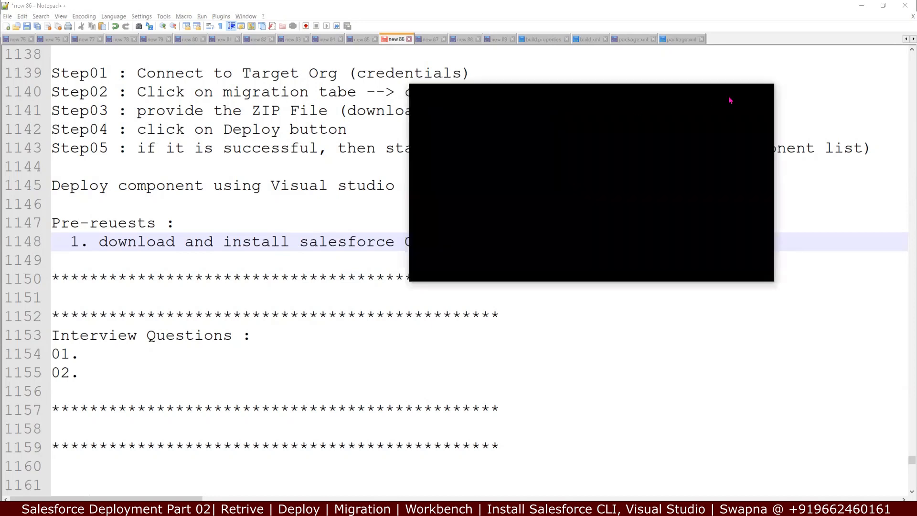
{"action": "left_click", "coordinate": [744, 92]}
{"action": "left_click", "coordinate": [259, 25]}
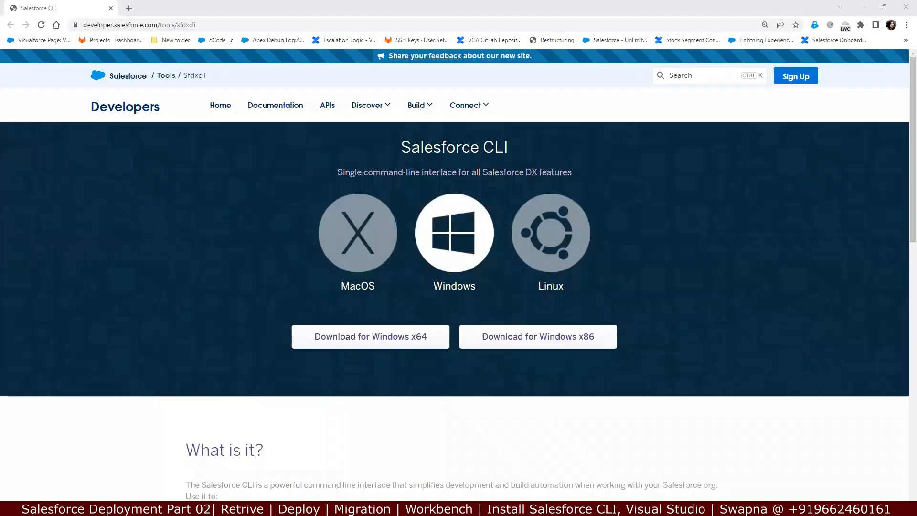
{"action": "left_click", "coordinate": [236, 389]}
Step: Highlight the word CLI in the Notepad++ prerequisite line and return to the Salesforce CLI download page in Chrome
{"action": "key", "text": "alt+Tab"}
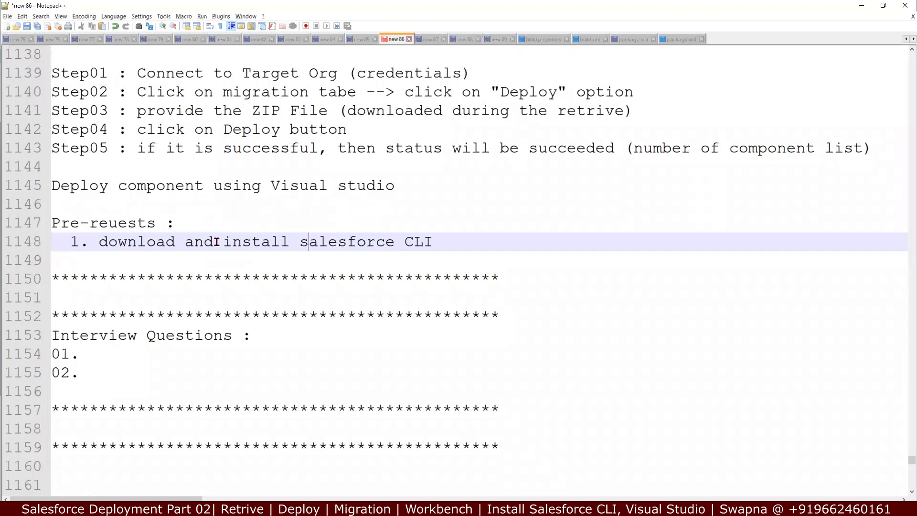
{"action": "double_click", "coordinate": [376, 243]}
{"action": "left_click", "coordinate": [414, 242]}
{"action": "double_click", "coordinate": [415, 244]}
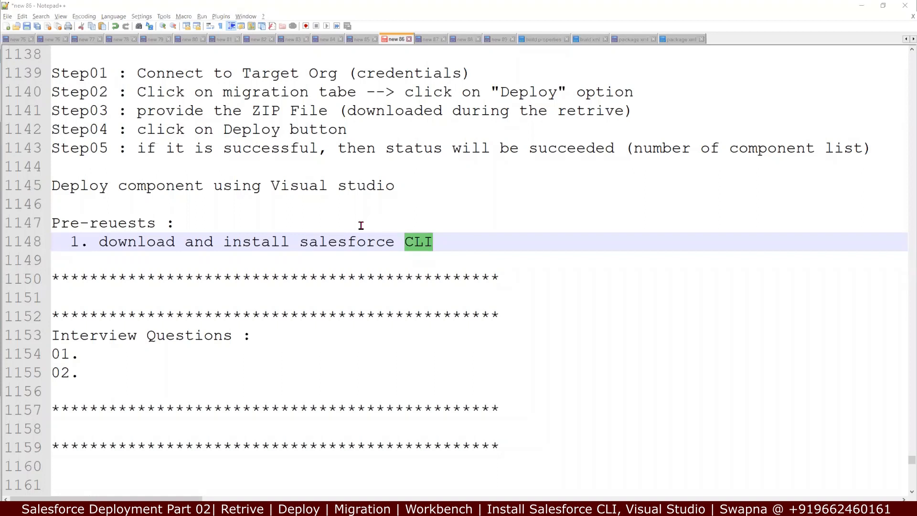
{"action": "key", "text": "alt+Tab"}
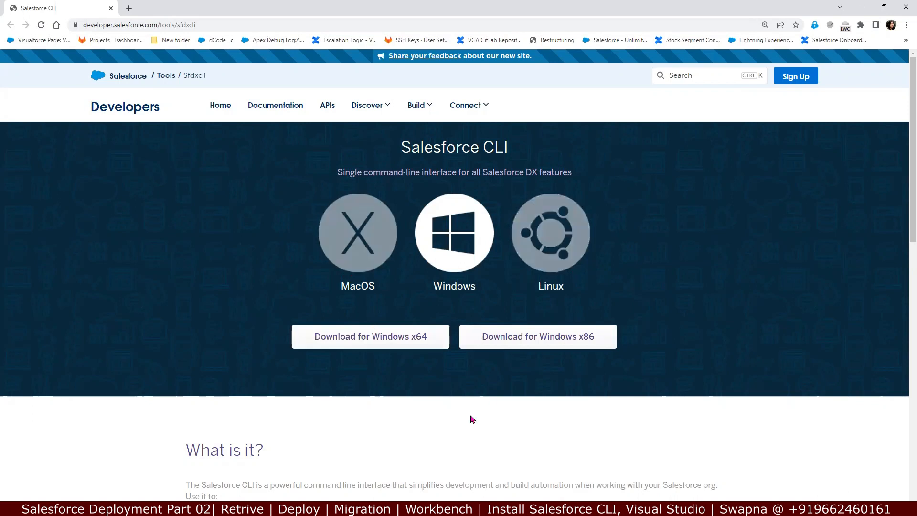
Step: Switch to Notepad++, renumber the Salesforce CLI prerequisite as "01." and start a second prerequisite line with "02."
{"action": "scroll", "coordinate": [426, 436], "scroll_direction": "down", "scroll_amount": 1}
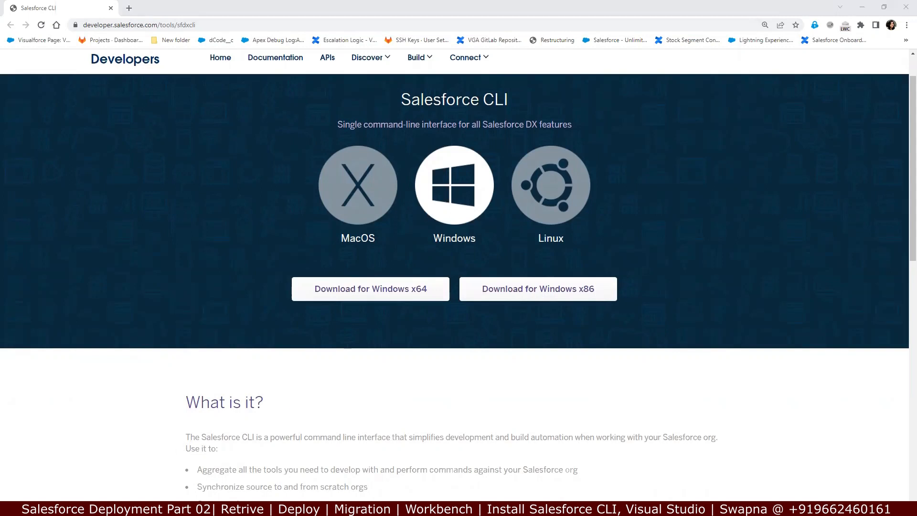
{"action": "left_click", "coordinate": [285, 405]}
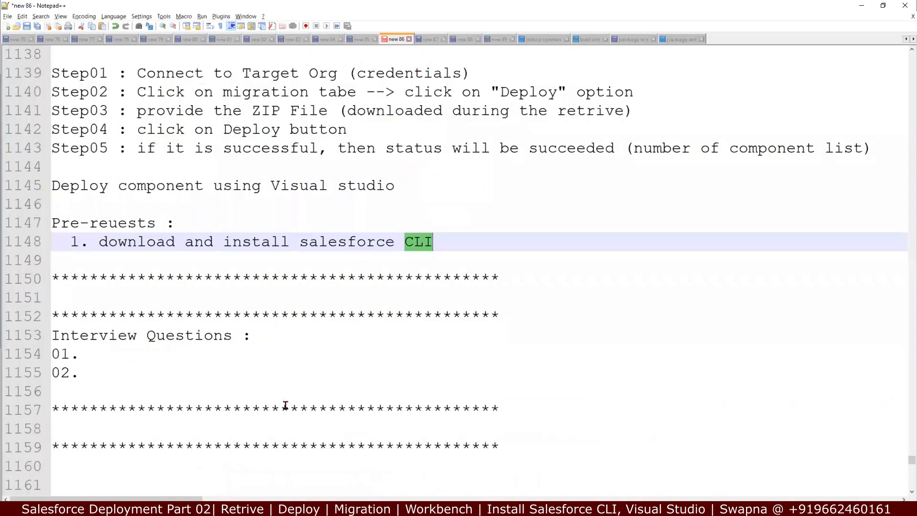
{"action": "left_click", "coordinate": [460, 243]}
{"action": "key", "text": "Return"}
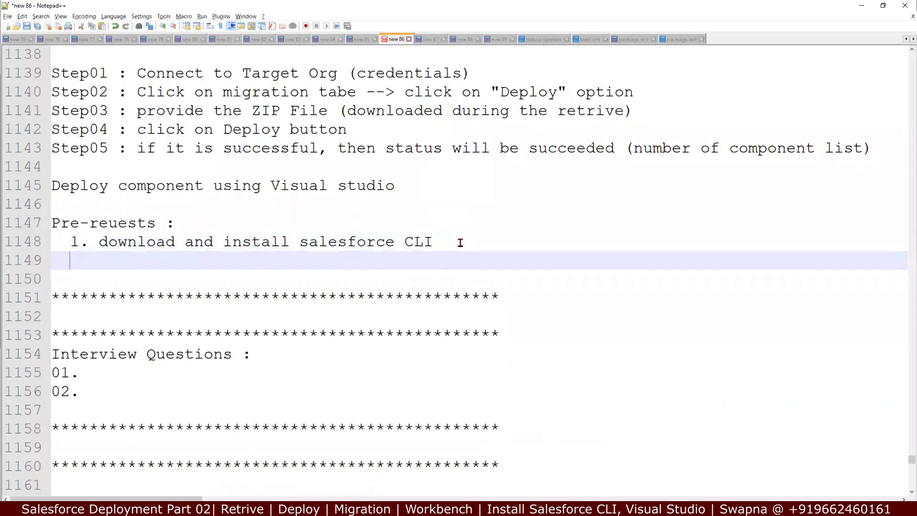
{"action": "key", "text": "Up"}
{"action": "type", "text": "0"}
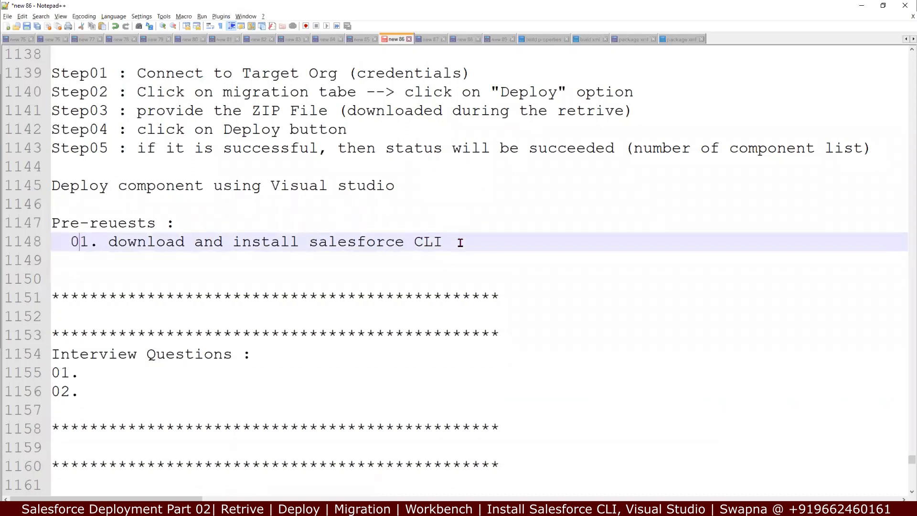
{"action": "key", "text": "Down"}
{"action": "type", "text": "02. "}
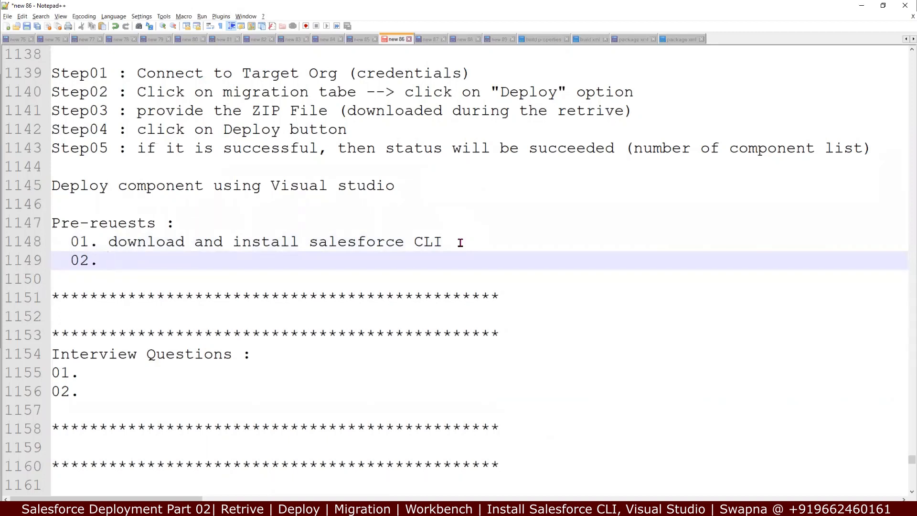
Step: Write "Download and install visual Studio" as the text of prerequisite 02
{"action": "type", "text": "Download and"}
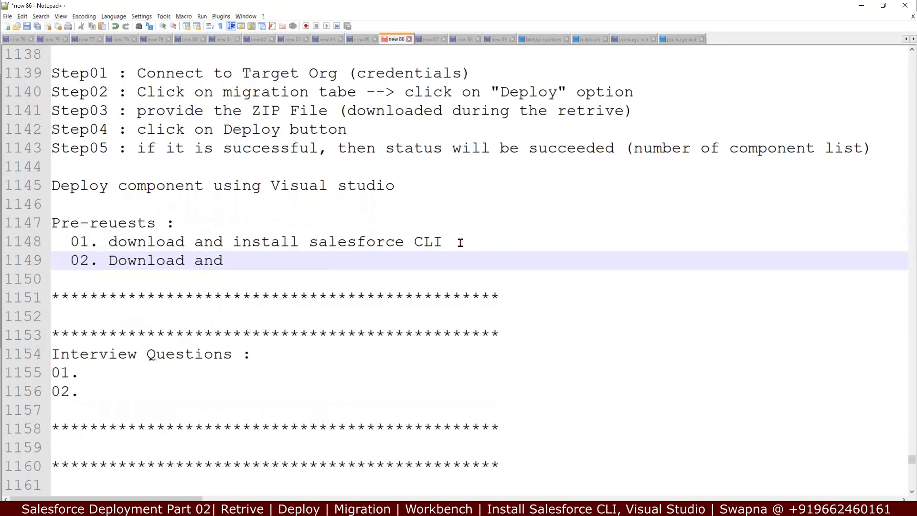
{"action": "type", "text": " install vis"}
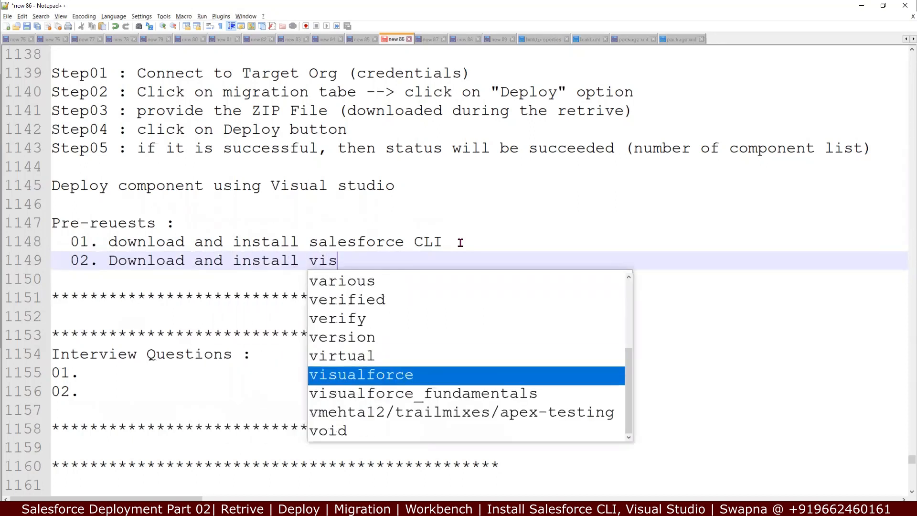
{"action": "type", "text": "ual"}
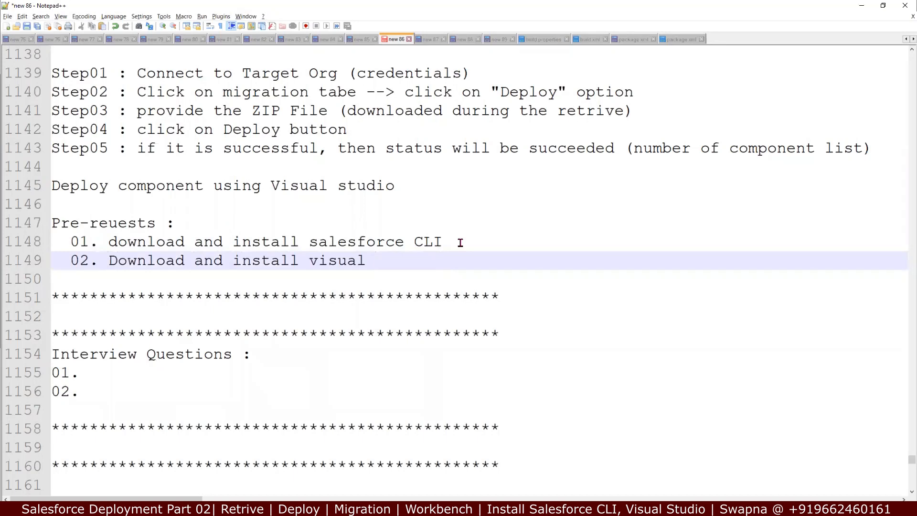
{"action": "type", "text": " Studio c"}
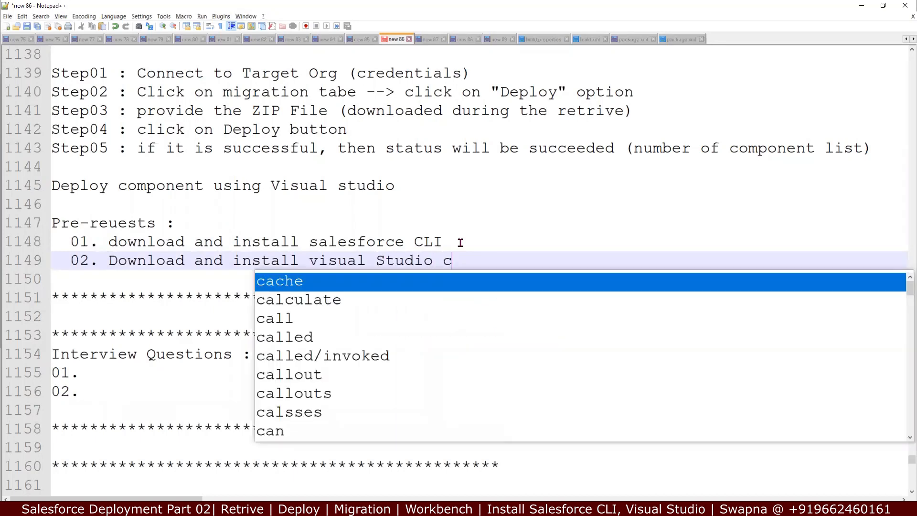
{"action": "type", "text": "ode"}
{"action": "key", "text": "BackSpace"}
{"action": "key", "text": "BackSpace"}
{"action": "key", "text": "BackSpace"}
{"action": "key", "text": "BackSpace"}
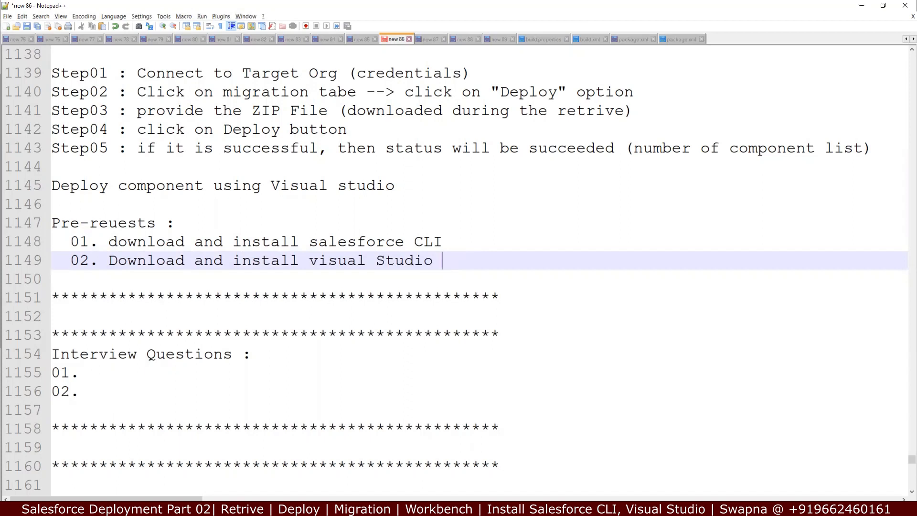
Step: Switch to Chrome, open google.com in a new tab and search for "ms visual studio"
{"action": "left_click", "coordinate": [862, 6]}
{"action": "left_click", "coordinate": [131, 10]}
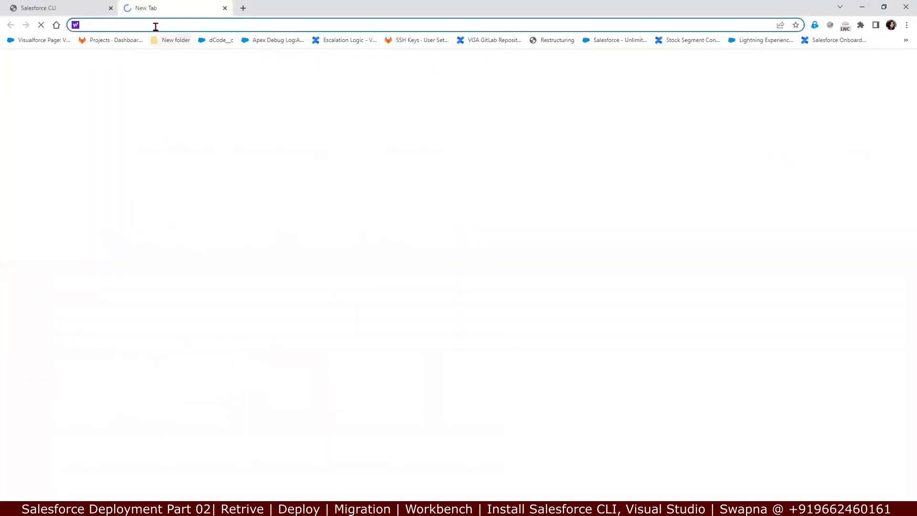
{"action": "type", "text": "google.com"}
{"action": "key", "text": "Return"}
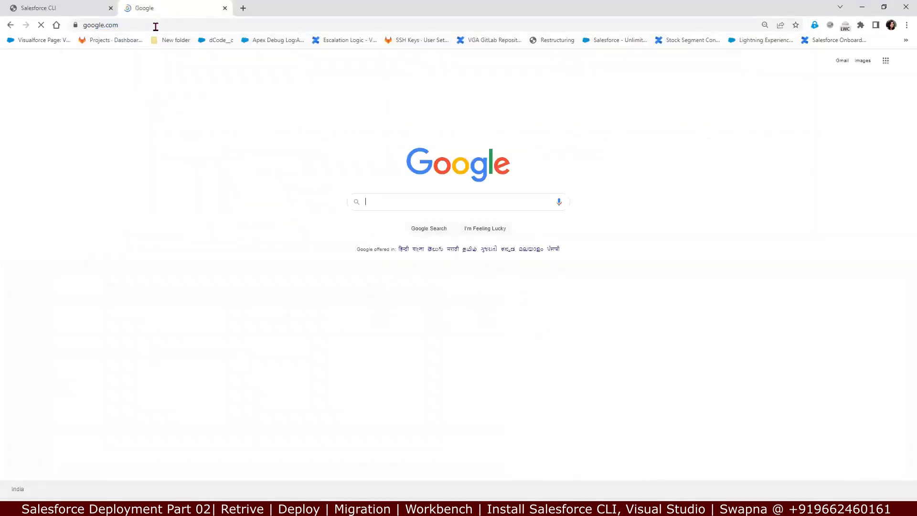
{"action": "type", "text": "ms visual"}
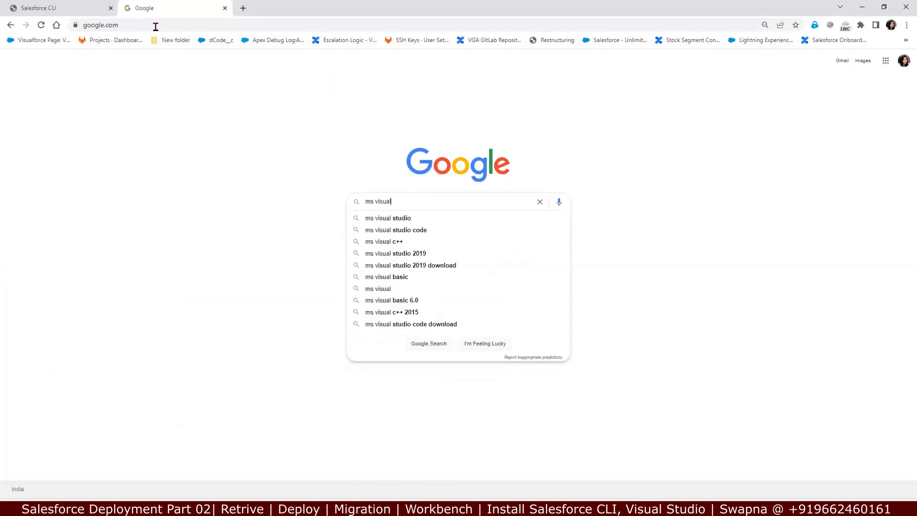
{"action": "left_click", "coordinate": [424, 218]}
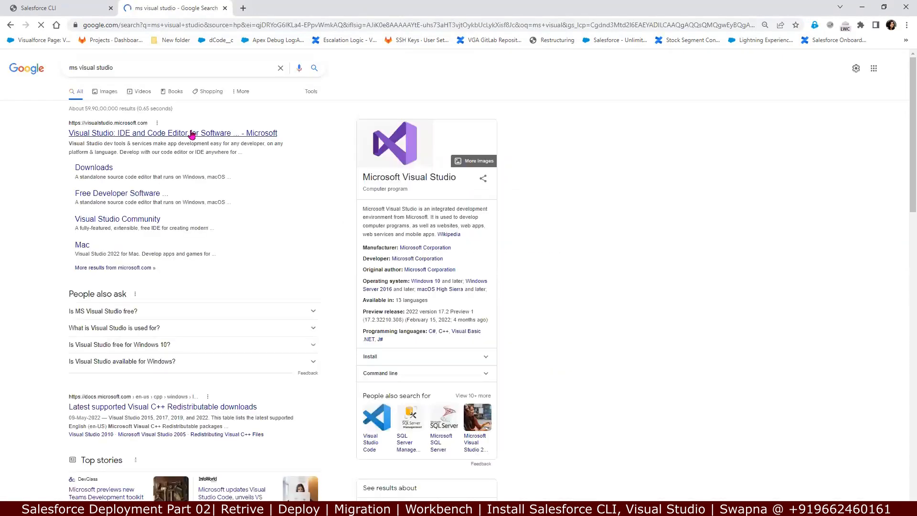
Step: View the Visual Studio home page from the search results, close it, and open the Visual Studio Downloads page in a new tab
{"action": "middle_click", "coordinate": [192, 135]}
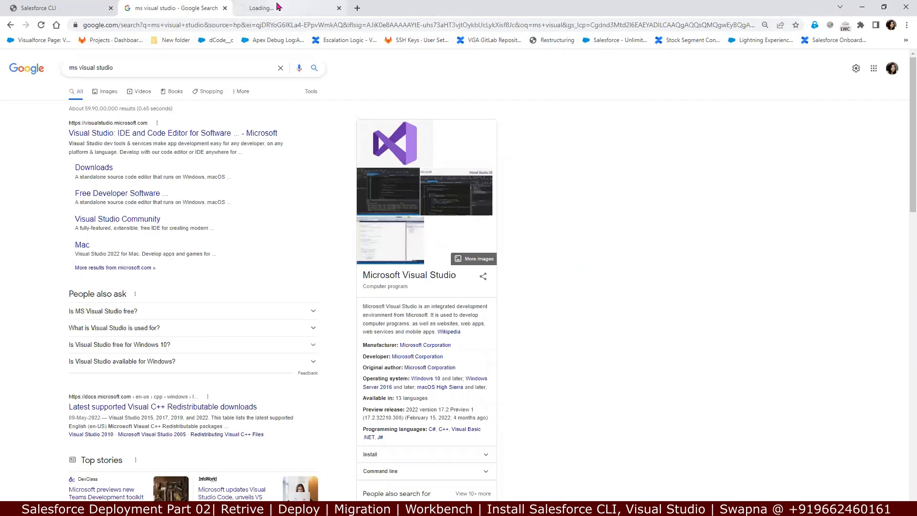
{"action": "left_click", "coordinate": [278, 6]}
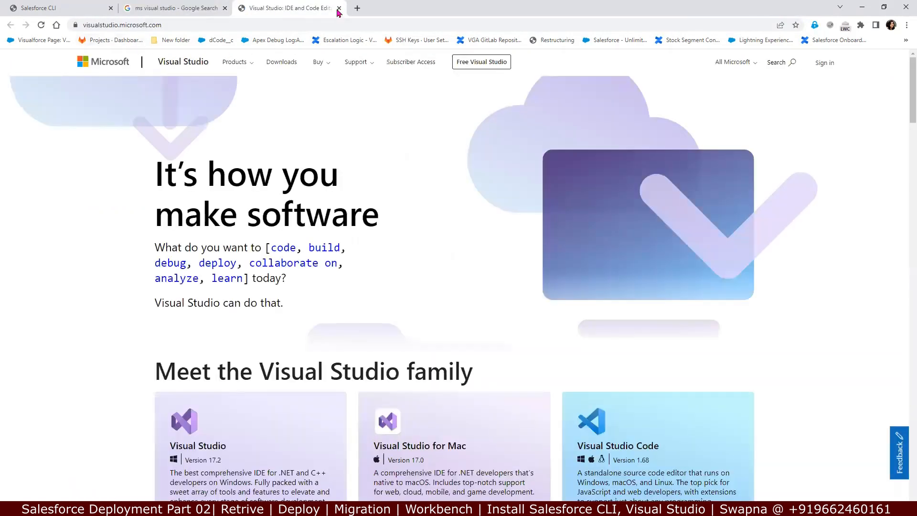
{"action": "key", "text": "ctrl+w"}
{"action": "right_click", "coordinate": [96, 170]}
{"action": "left_click", "coordinate": [132, 175]}
{"action": "left_click", "coordinate": [287, 8]}
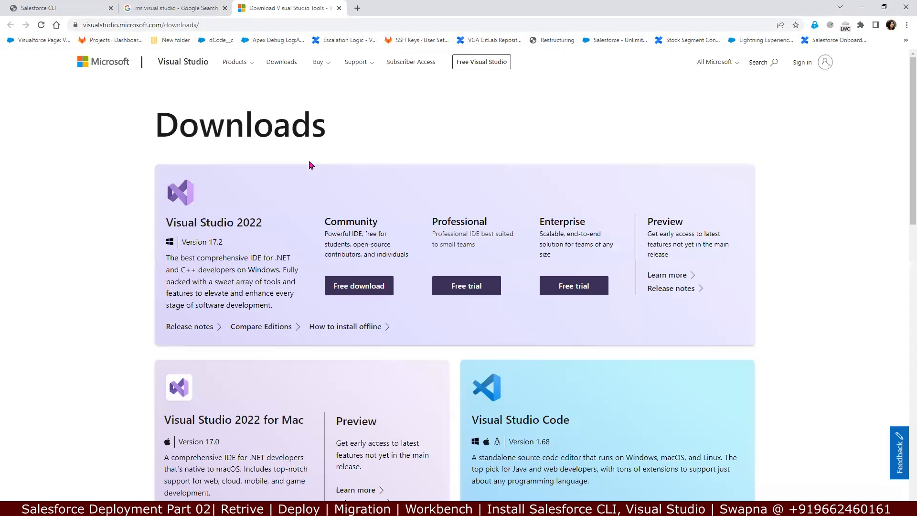
Step: Search for code.visualstudio.com, open its home and Download results in separate tabs, and show the Visual Studio Code home page
{"action": "left_click", "coordinate": [251, 24]}
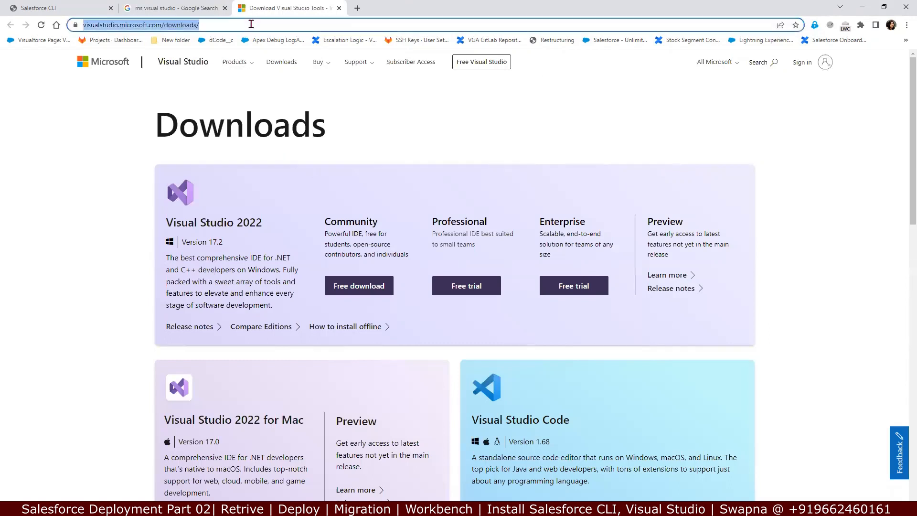
{"action": "type", "text": "code"}
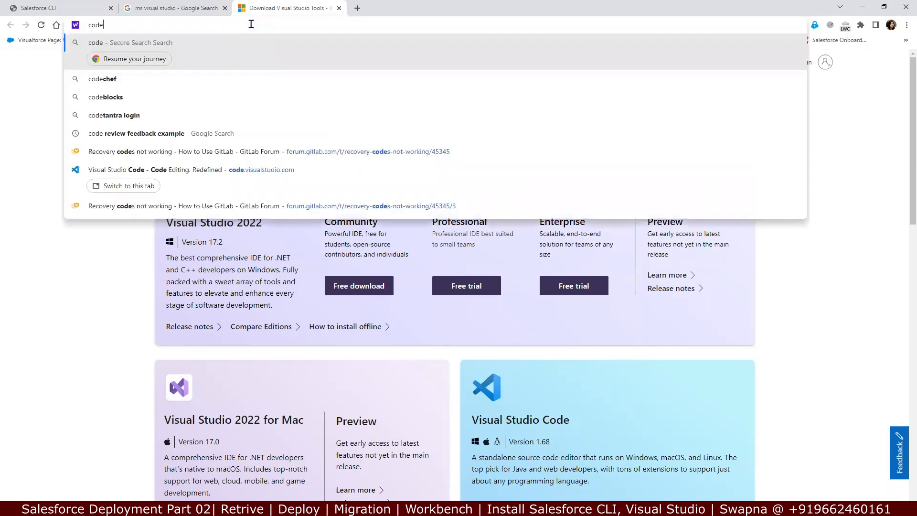
{"action": "type", "text": ".visu"}
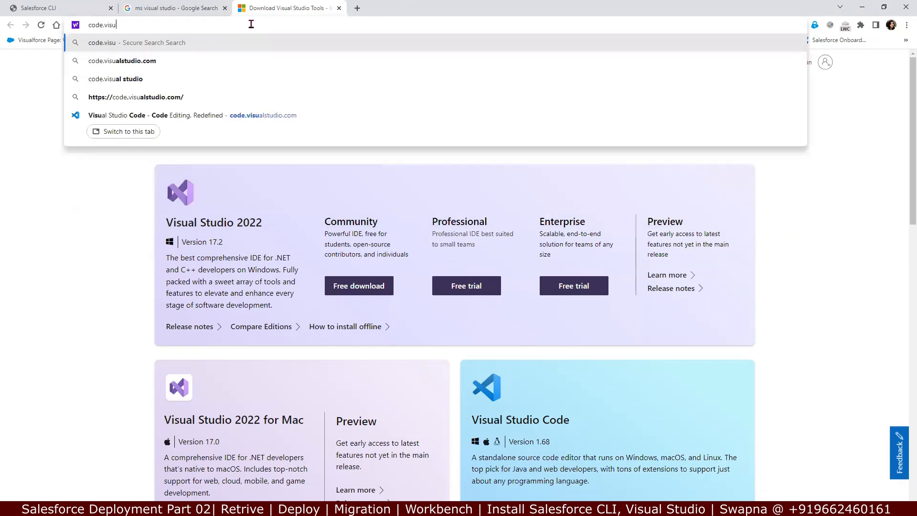
{"action": "key", "text": "Down"}
{"action": "key", "text": "Return"}
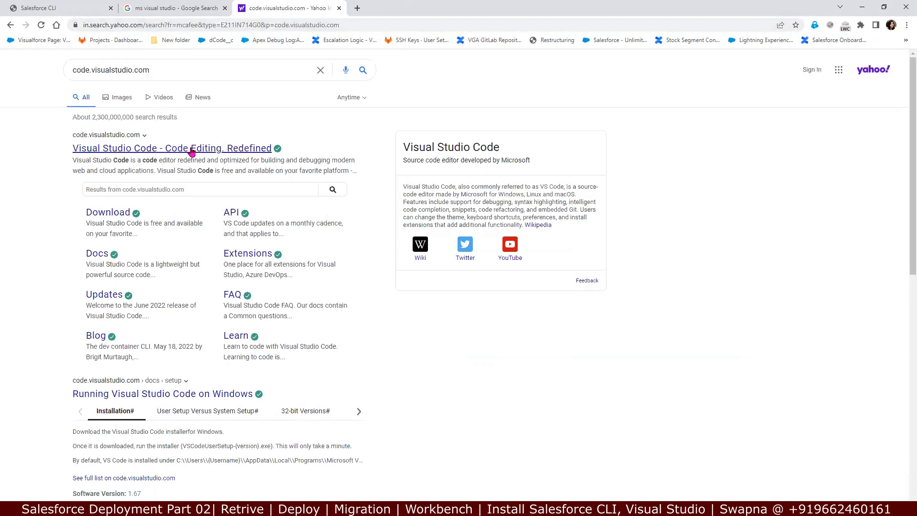
{"action": "left_click", "coordinate": [192, 149], "text": "ctrl"}
{"action": "left_click", "coordinate": [92, 216], "text": "ctrl"}
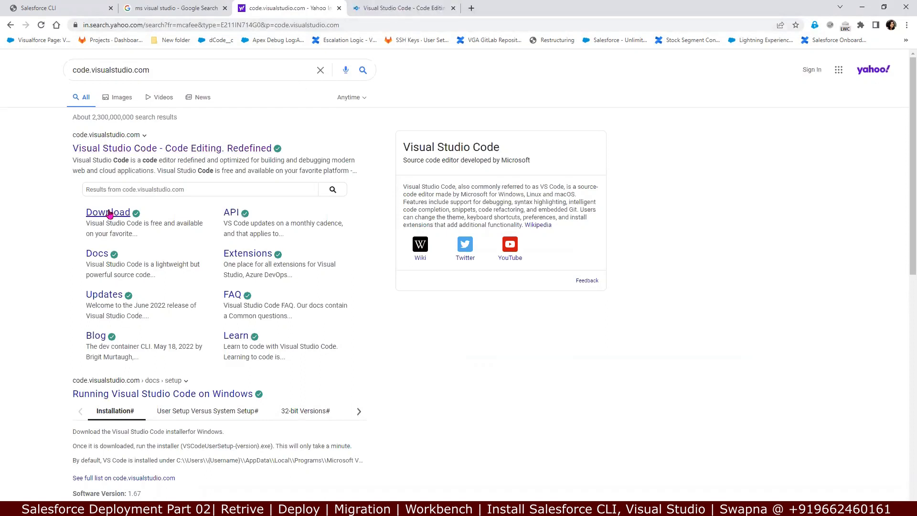
{"action": "left_click", "coordinate": [411, 8]}
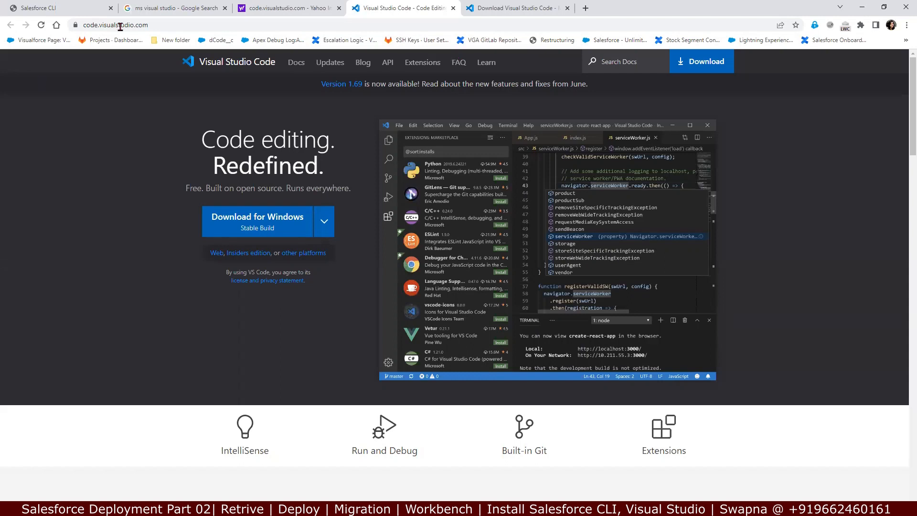
Step: Examine the site address and the platform installers on the Visual Studio Code home and Download pages, and close the Download page
{"action": "left_click_drag", "start_coordinate": [99, 25], "coordinate": [149, 26]}
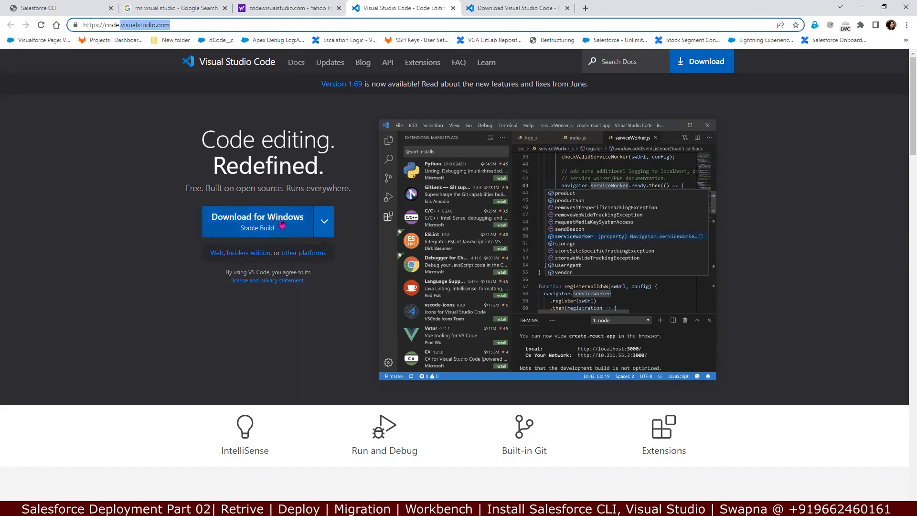
{"action": "left_click", "coordinate": [318, 227]}
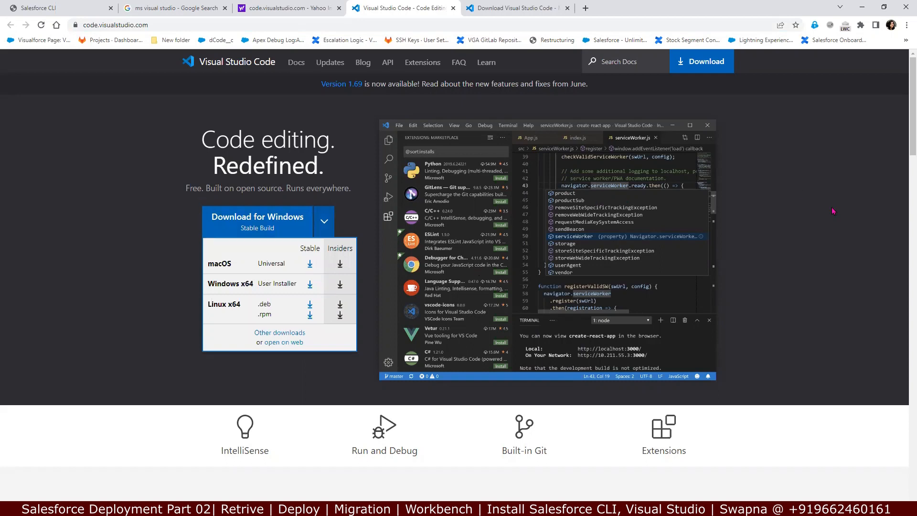
{"action": "left_click", "coordinate": [818, 218]}
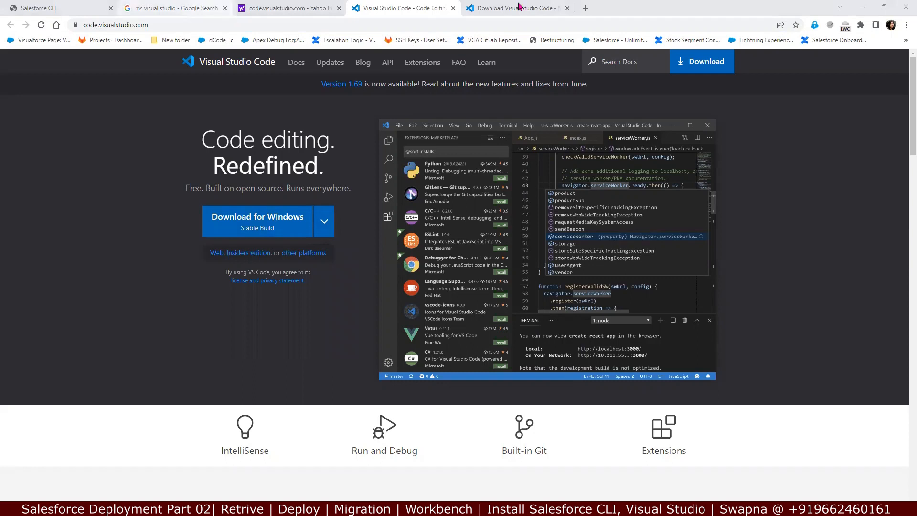
{"action": "left_click", "coordinate": [482, 9]}
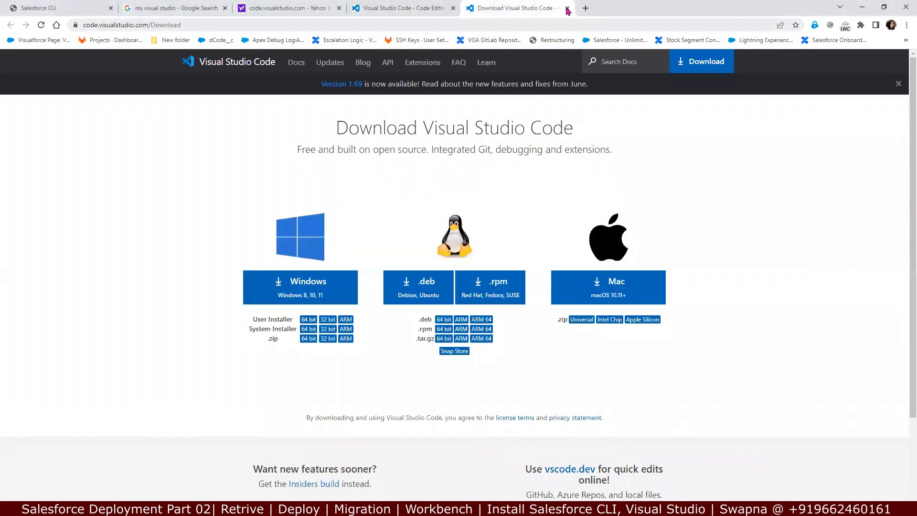
{"action": "key", "text": "ctrl+w"}
Step: Copy the Visual Studio Code home page address and append it after "---" to prerequisite 02 in Notepad++
{"action": "left_click", "coordinate": [295, 28]}
{"action": "key", "text": "ctrl+c"}
{"action": "key", "text": "alt+Tab"}
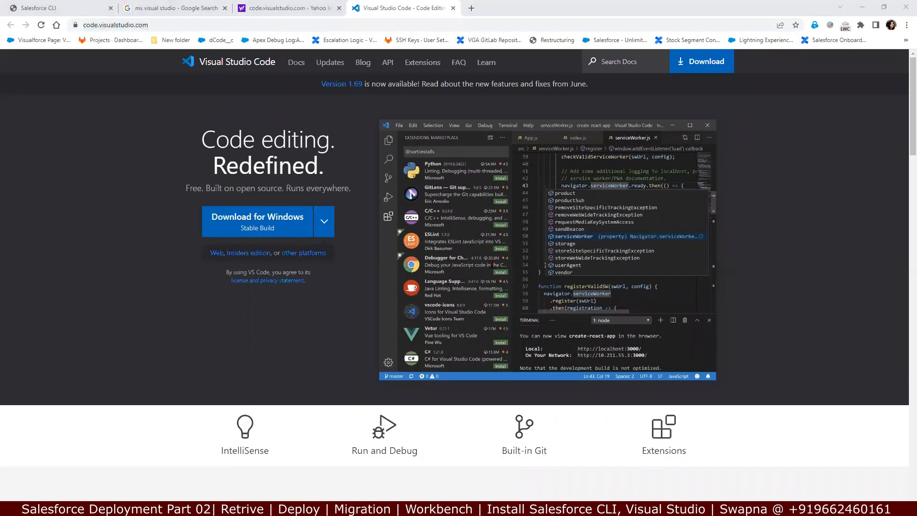
{"action": "key", "text": "alt+Tab"}
{"action": "type", "text": "--"}
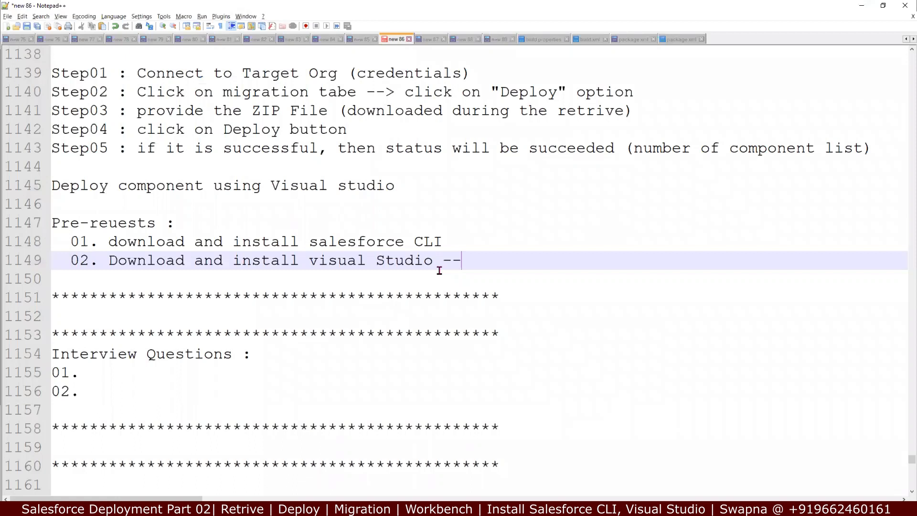
{"action": "type", "text": "-"}
{"action": "key", "text": "ctrl+v"}
{"action": "key", "text": "alt+Tab"}
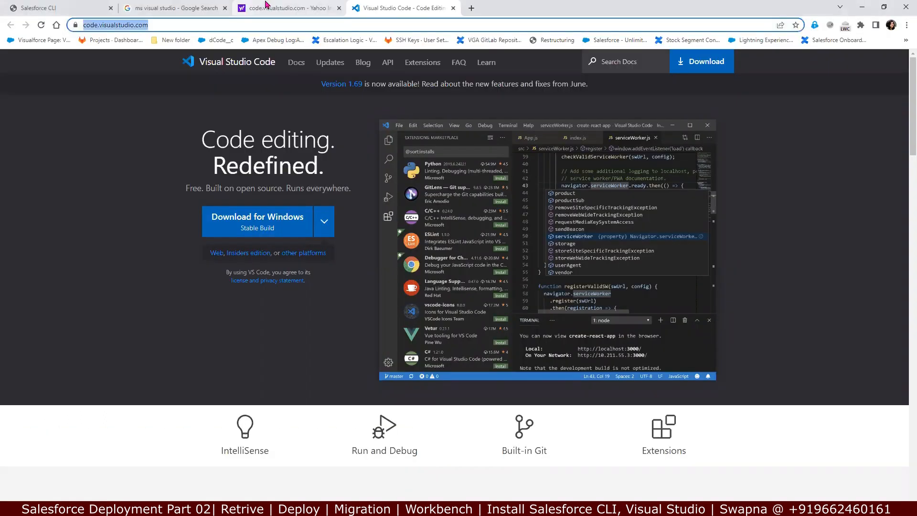
{"action": "left_click", "coordinate": [266, 5]}
{"action": "key", "text": "ctrl+shift+Tab"}
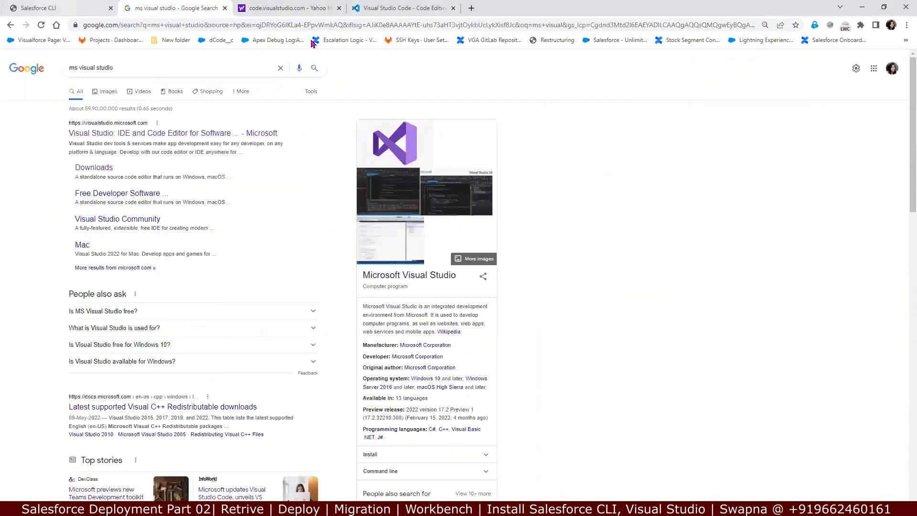
{"action": "key", "text": "ctrl+shift+Tab"}
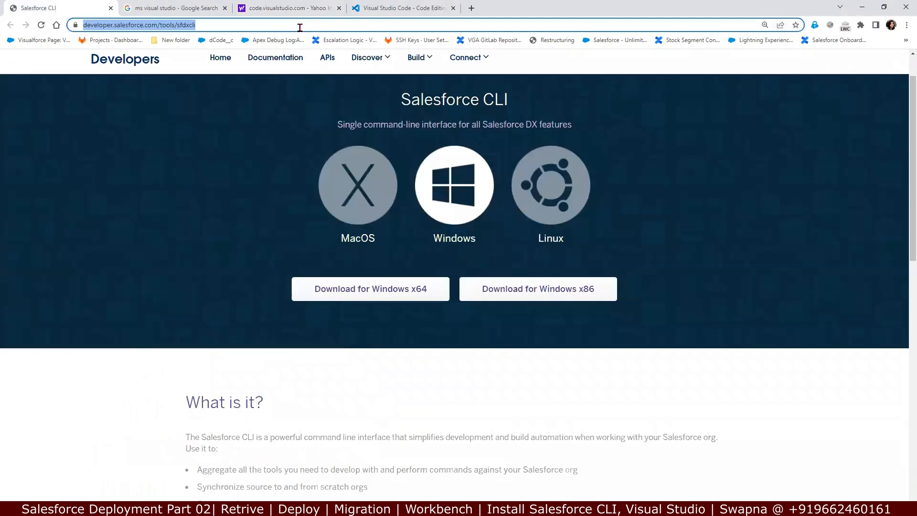
{"action": "key", "text": "alt+Tab"}
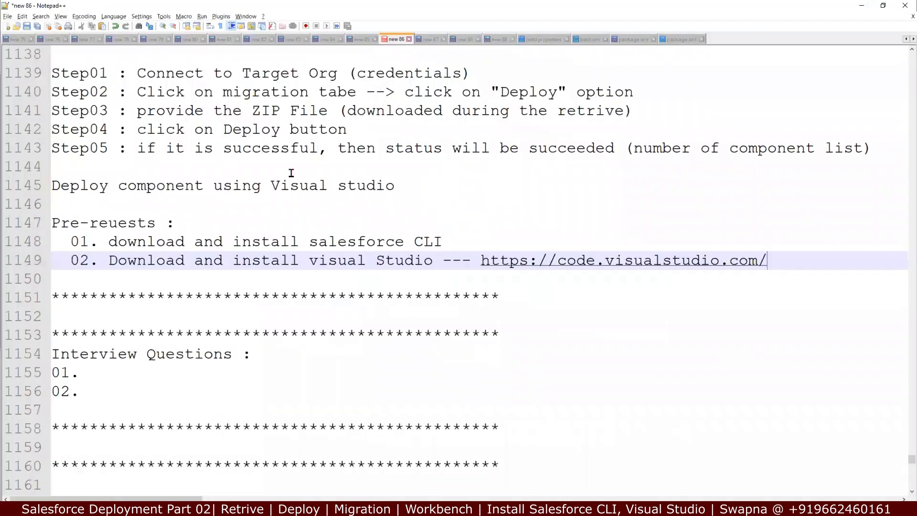
{"action": "left_click", "coordinate": [487, 234]}
{"action": "type", "text": "--"}
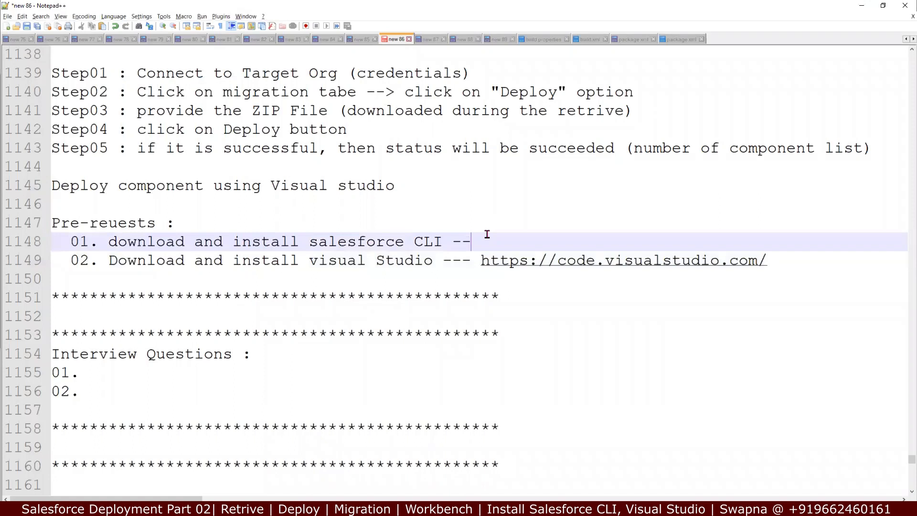
{"action": "type", "text": "-"}
{"action": "type", "text": "https://developer.salesforce.com/tools/sfdxcli"}
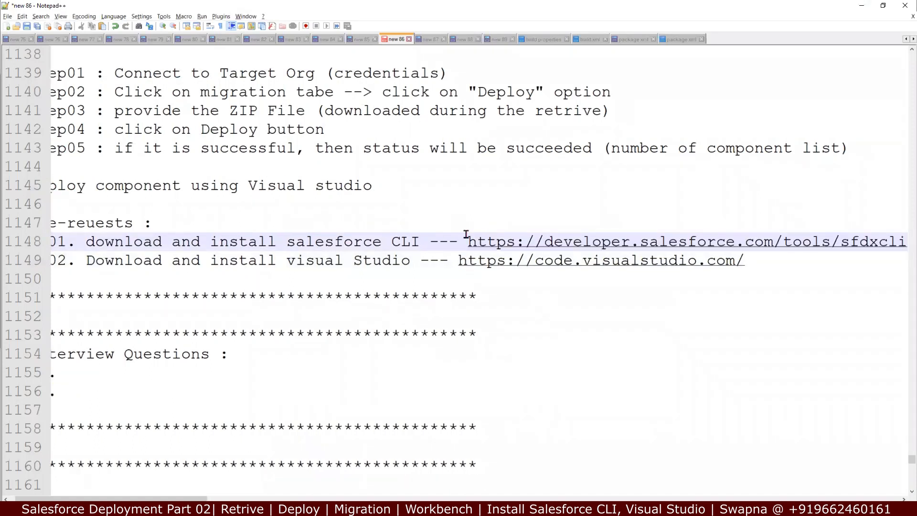
Step: Add the line "03. open visual studio" below prerequisite 02 in the Pre-reuests list
{"action": "key", "text": "Down"}
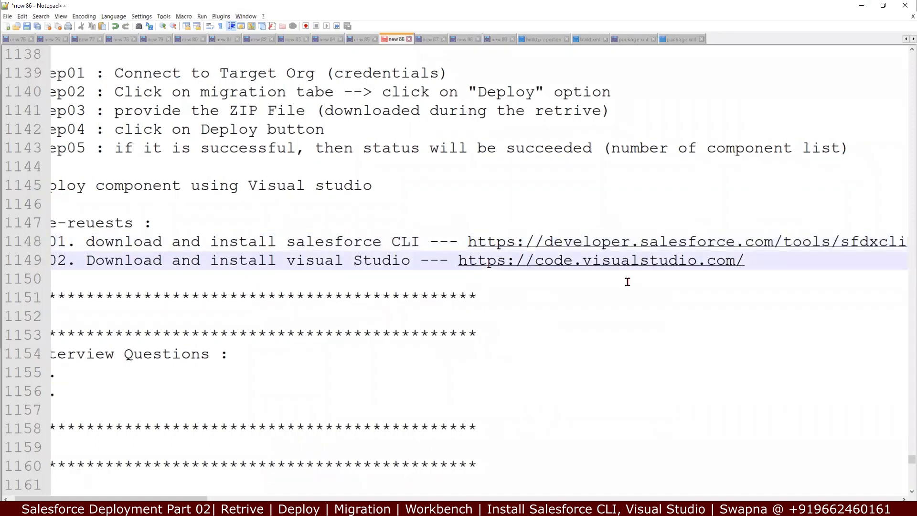
{"action": "key", "text": "Return"}
{"action": "type", "text": "03."}
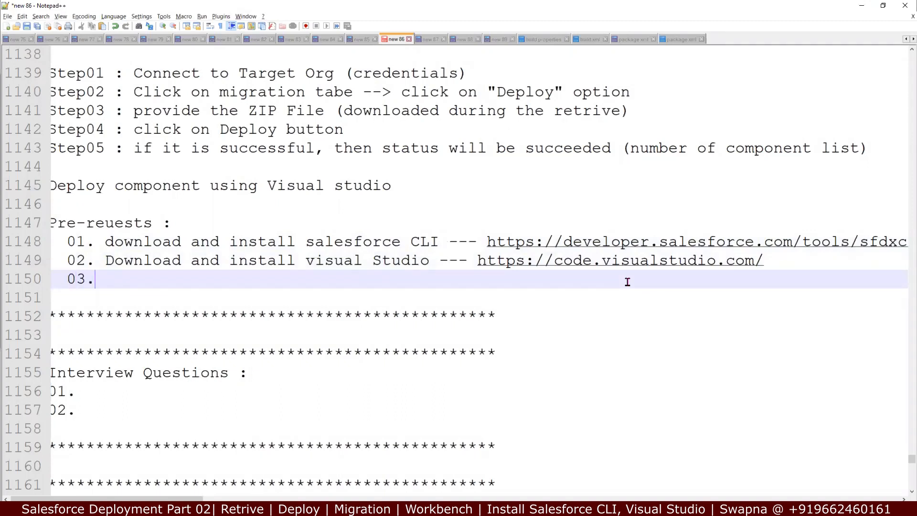
{"action": "type", "text": " v"}
{"action": "key", "text": "BackSpace"}
{"action": "type", "text": "open visual studio"}
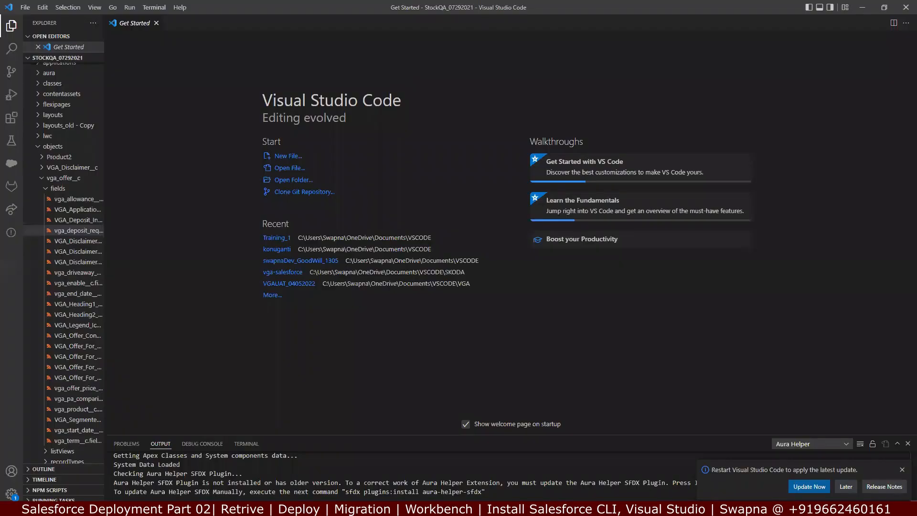
Step: Switch to Visual Studio Code, open a new empty window and maximize it
{"action": "left_click", "coordinate": [25, 8]}
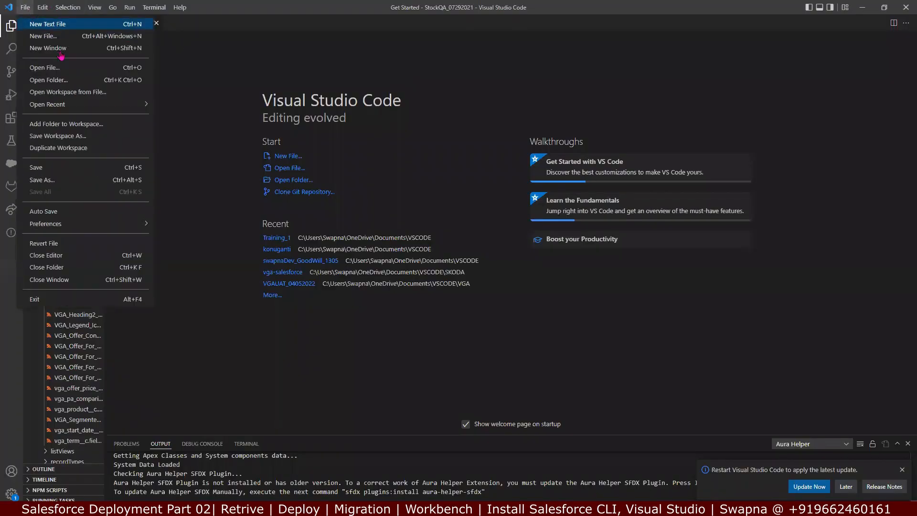
{"action": "left_click", "coordinate": [61, 51]}
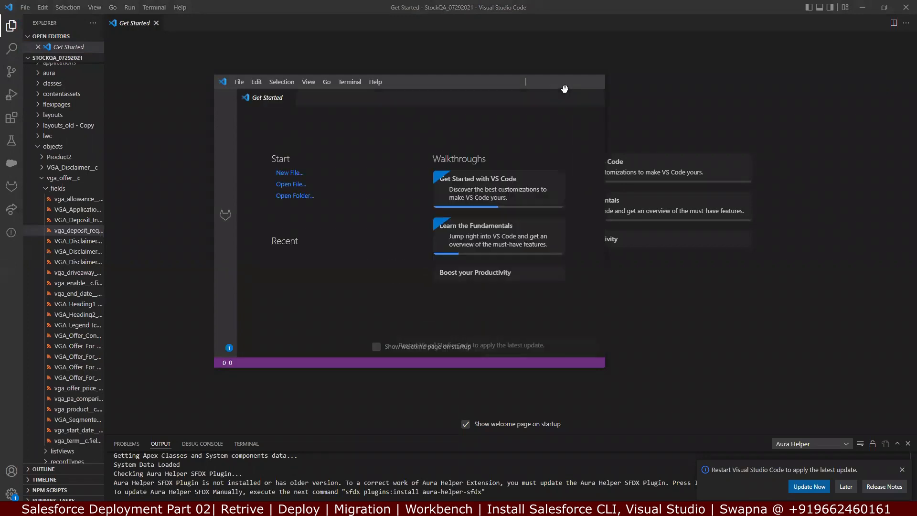
{"action": "left_click", "coordinate": [574, 82]}
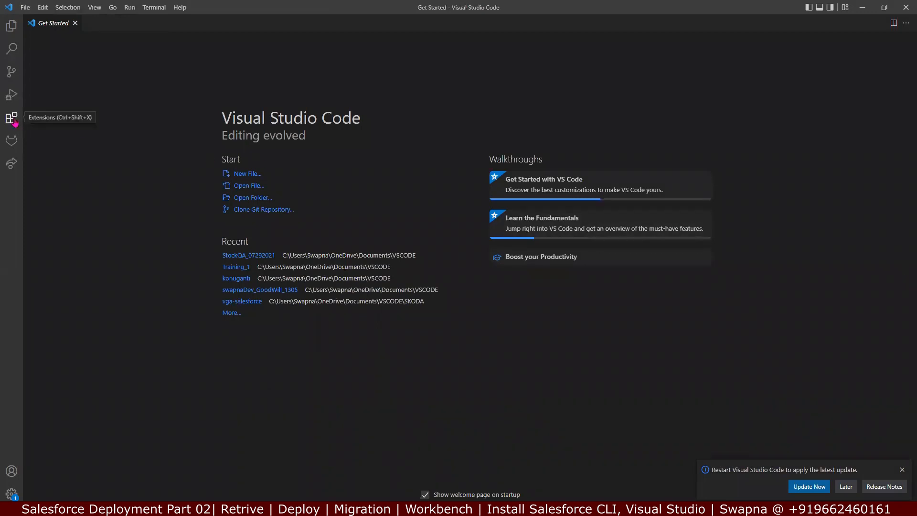
Step: Search the extensions marketplace for "Salesforce Ex" and view the Salesforce CLI Integration and Salesforce Extension Pack details
{"action": "left_click", "coordinate": [12, 118]}
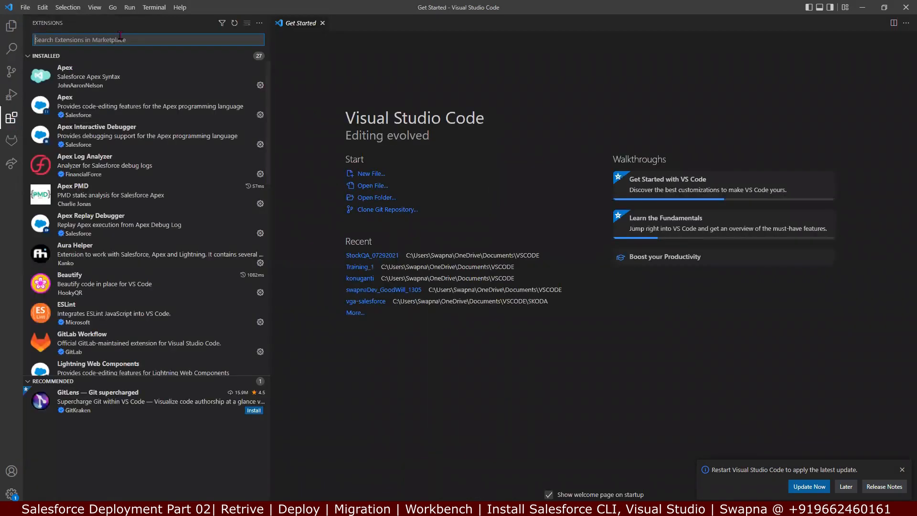
{"action": "type", "text": "Salesforce Ex"}
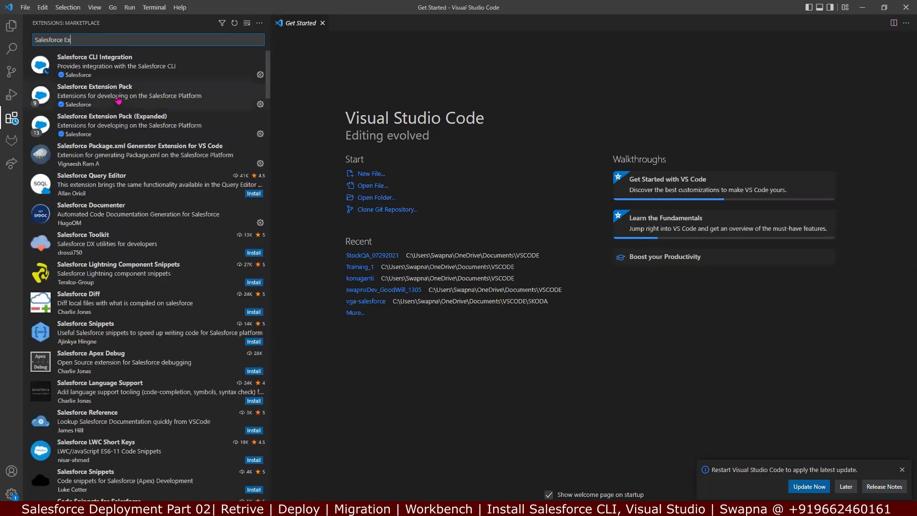
{"action": "left_click", "coordinate": [119, 98]}
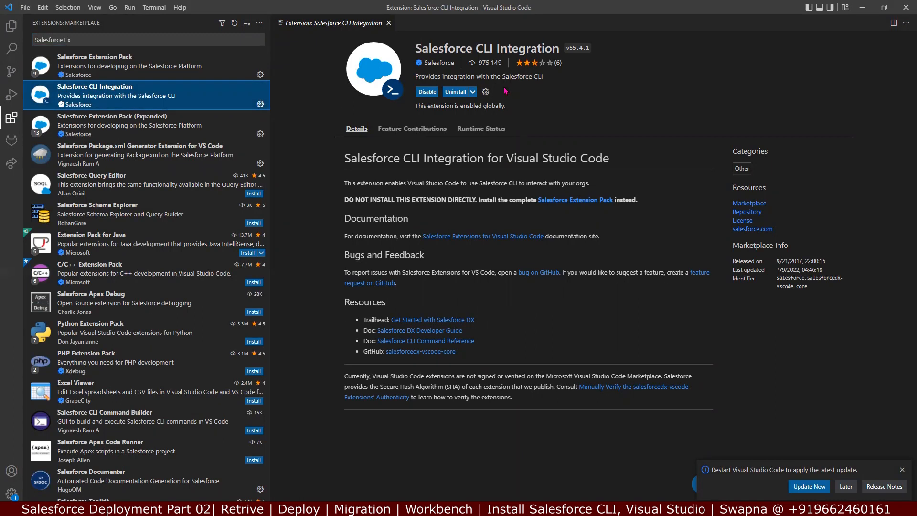
{"action": "left_click", "coordinate": [98, 74]}
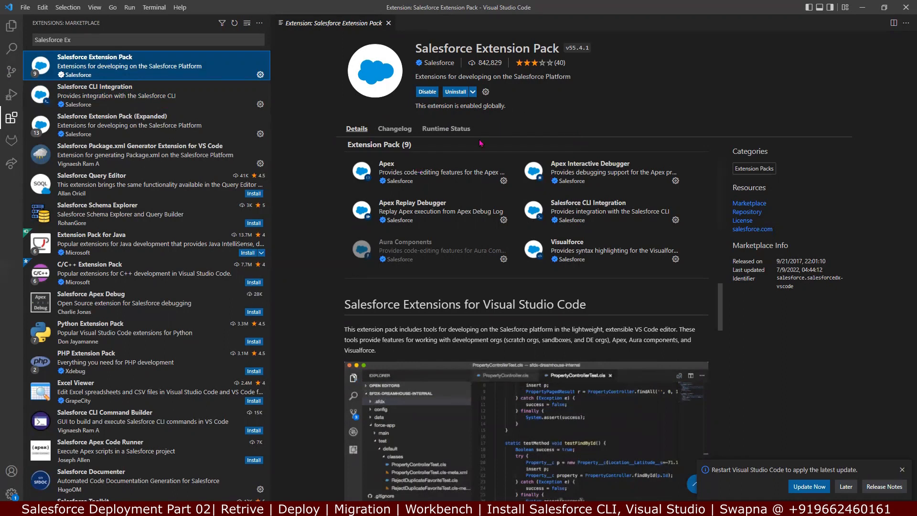
Step: Return to the Explorer, close the Salesforce Extension Pack page and collapse the Explorer
{"action": "left_click", "coordinate": [11, 30]}
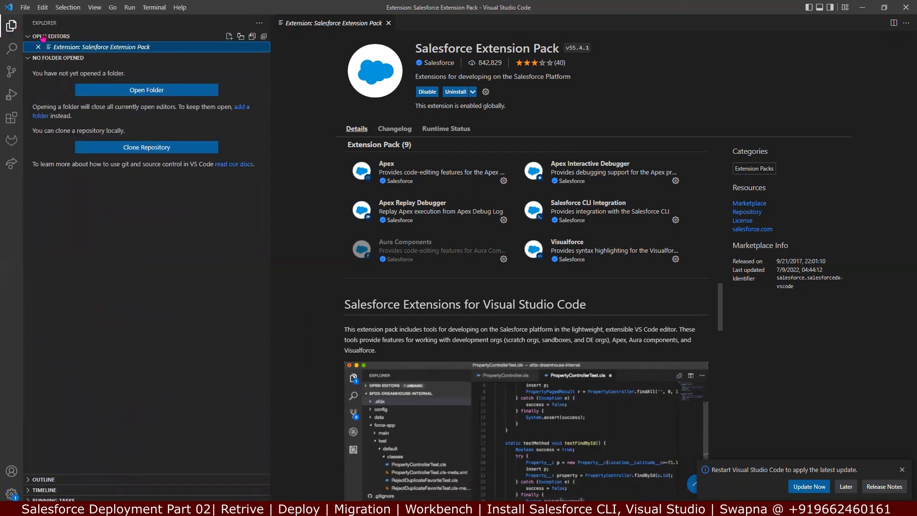
{"action": "left_click", "coordinate": [389, 23]}
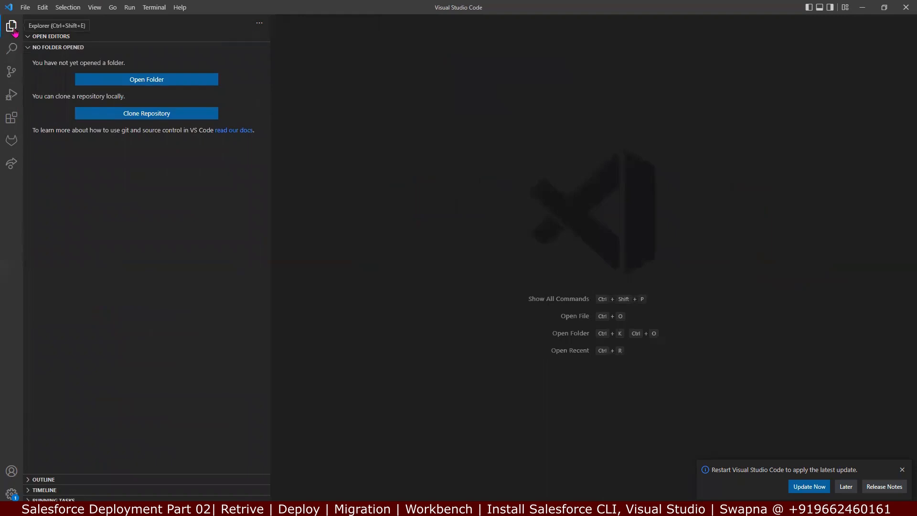
{"action": "left_click", "coordinate": [13, 27]}
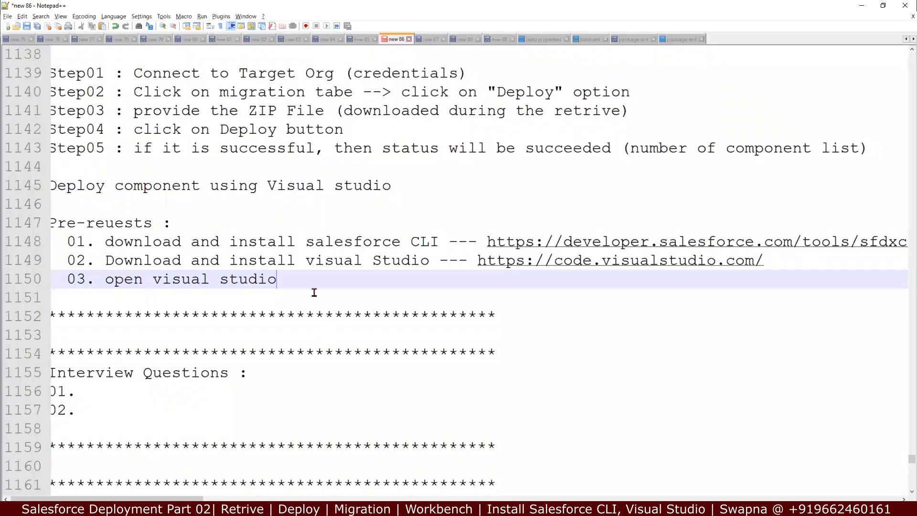
Step: In Notepad++, append "and install slesforce Extension pack ( Explorer)" to prerequisite 03 and highlight the whole prerequisites block
{"action": "type", "text": "a"}
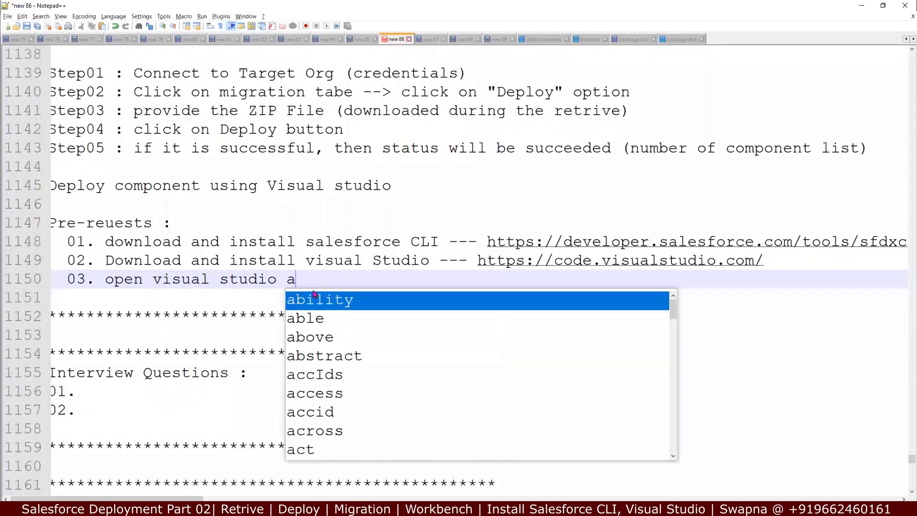
{"action": "type", "text": "nd i"}
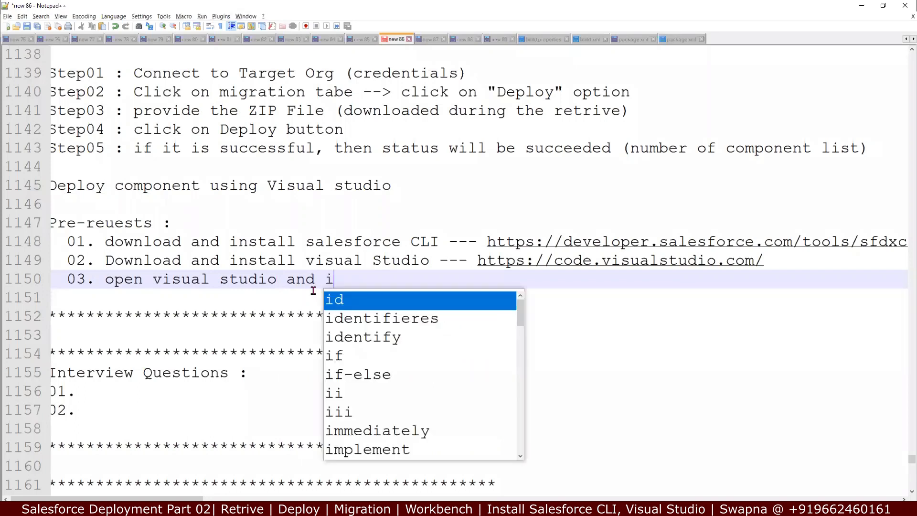
{"action": "type", "text": "nstall s"}
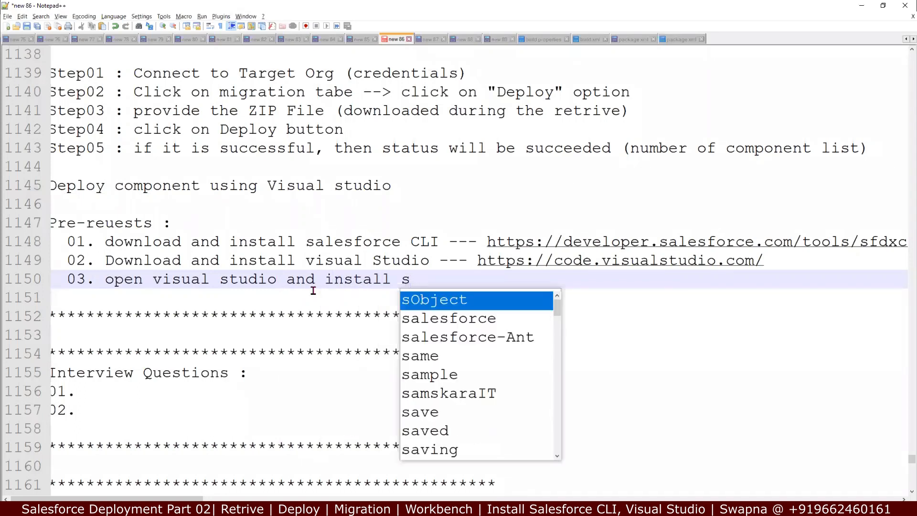
{"action": "type", "text": "lafore"}
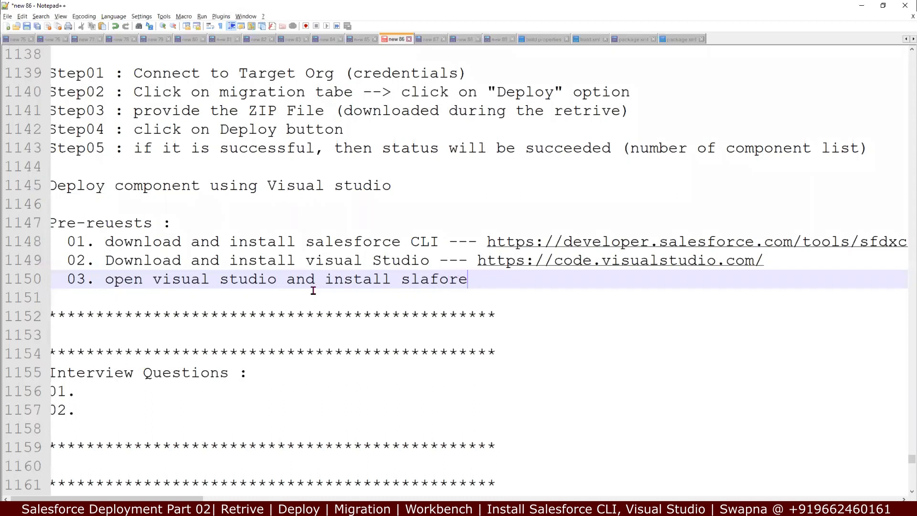
{"action": "key", "text": "BackSpace"}
{"action": "key", "text": "BackSpace"}
{"action": "key", "text": "BackSpace"}
{"action": "key", "text": "BackSpace"}
{"action": "key", "text": "BackSpace"}
{"action": "type", "text": "esforce E"}
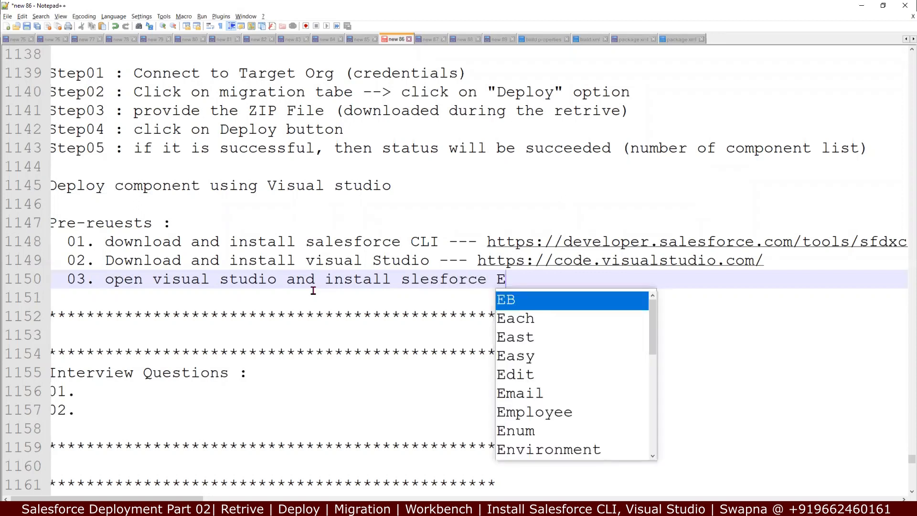
{"action": "type", "text": "xtensio"}
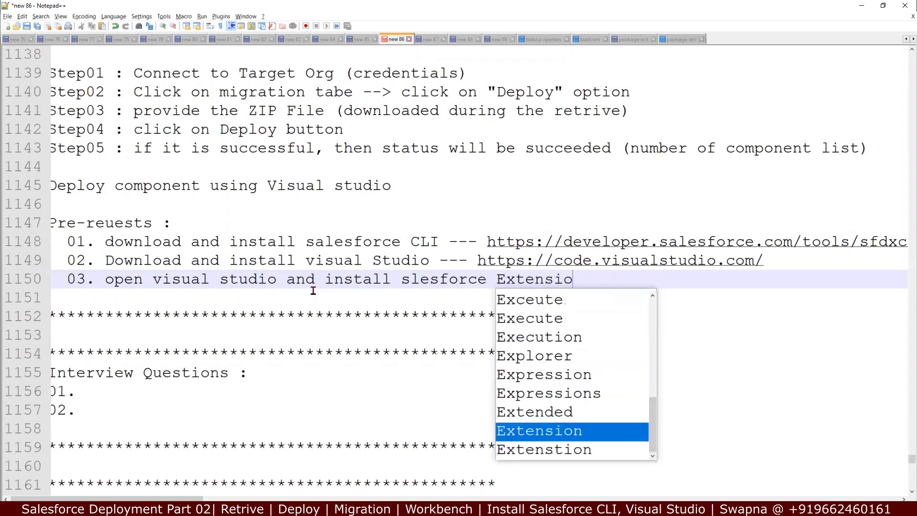
{"action": "type", "text": "n pack ("}
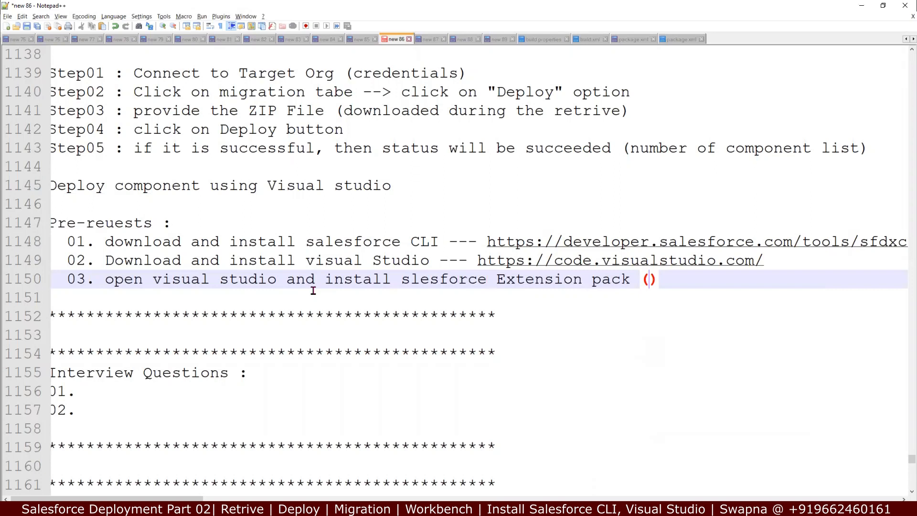
{"action": "type", "text": " Explorer"}
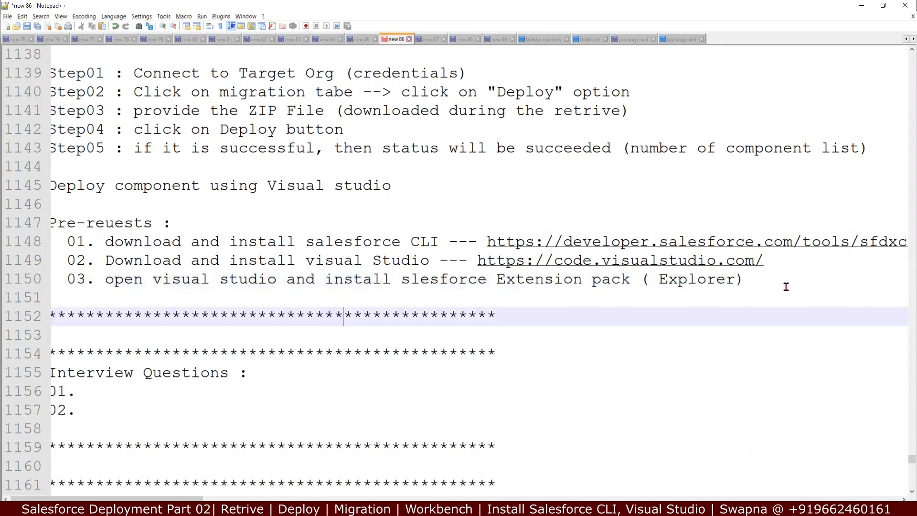
{"action": "left_click_drag", "start_coordinate": [746, 281], "coordinate": [12, 232]}
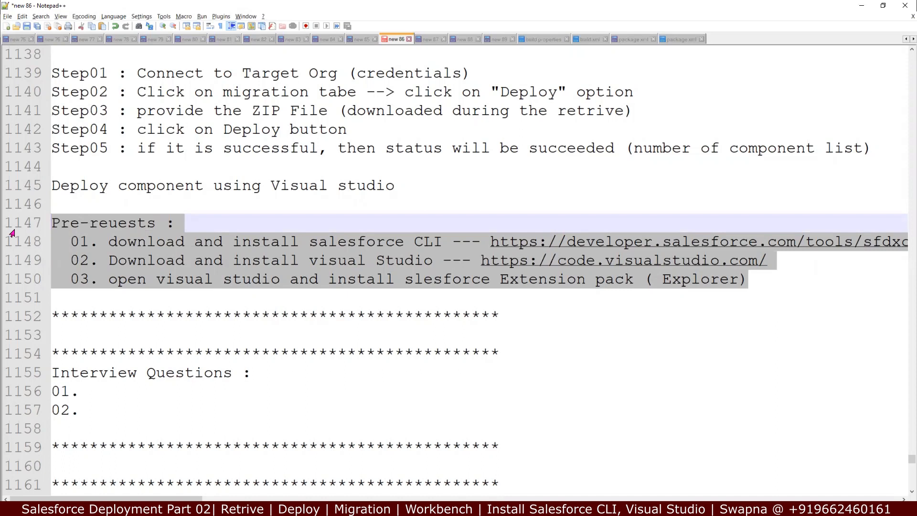
Step: In Visual Studio Code, run SFDX: Create Project with Manifest with the Standard template and name the project Sam_1507
{"action": "key", "text": "alt+Tab"}
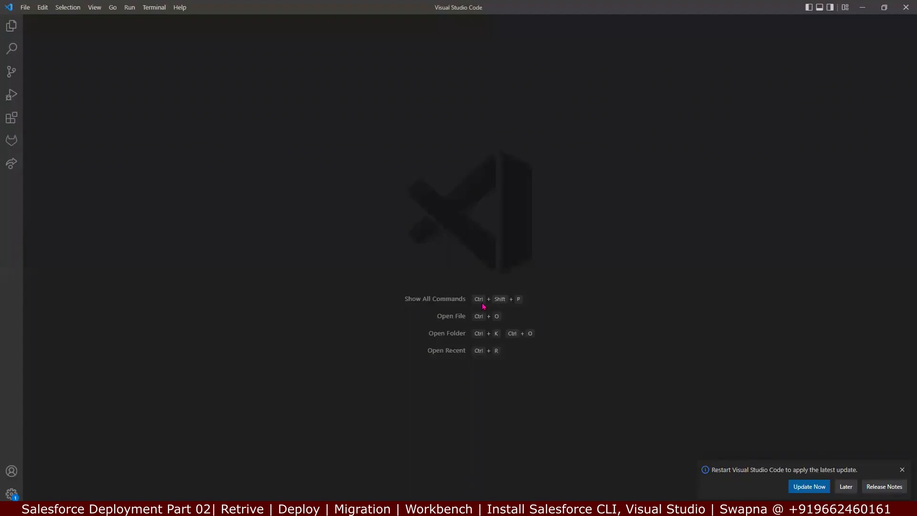
{"action": "key", "text": "ctrl+shift+p"}
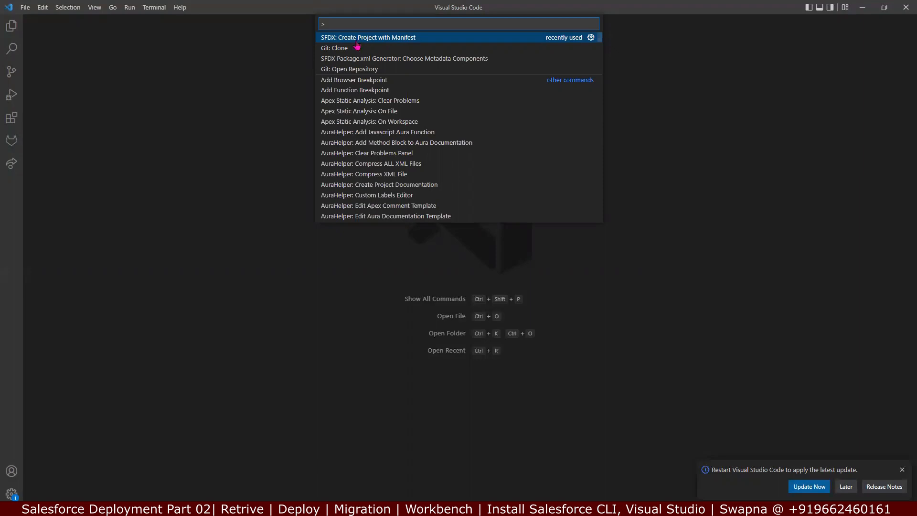
{"action": "type", "text": "S"}
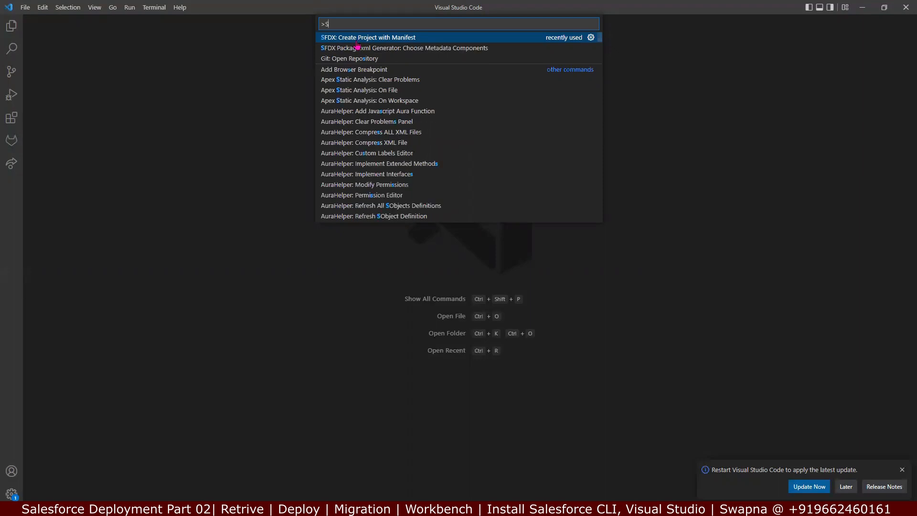
{"action": "type", "text": "FDX"}
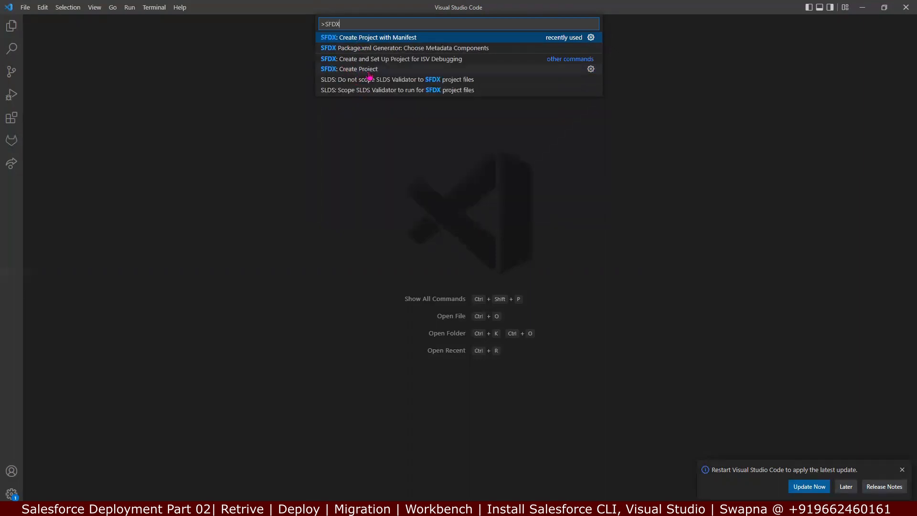
{"action": "left_click", "coordinate": [406, 41]}
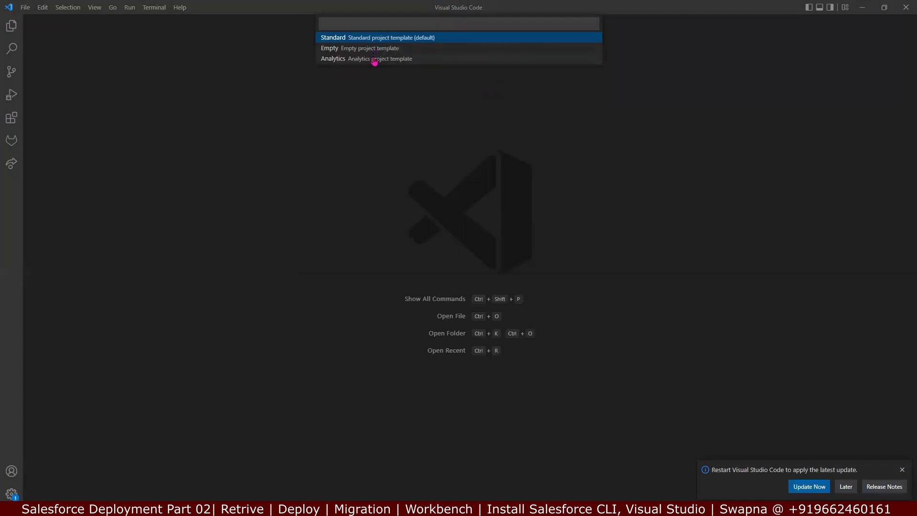
{"action": "left_click", "coordinate": [371, 40]}
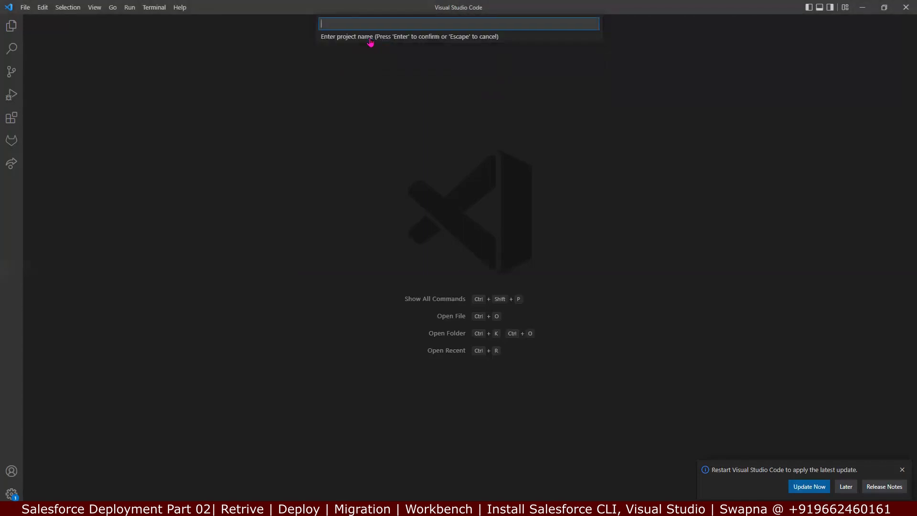
{"action": "type", "text": "Sam"}
{"action": "type", "text": " 1507"}
{"action": "key", "text": "Return"}
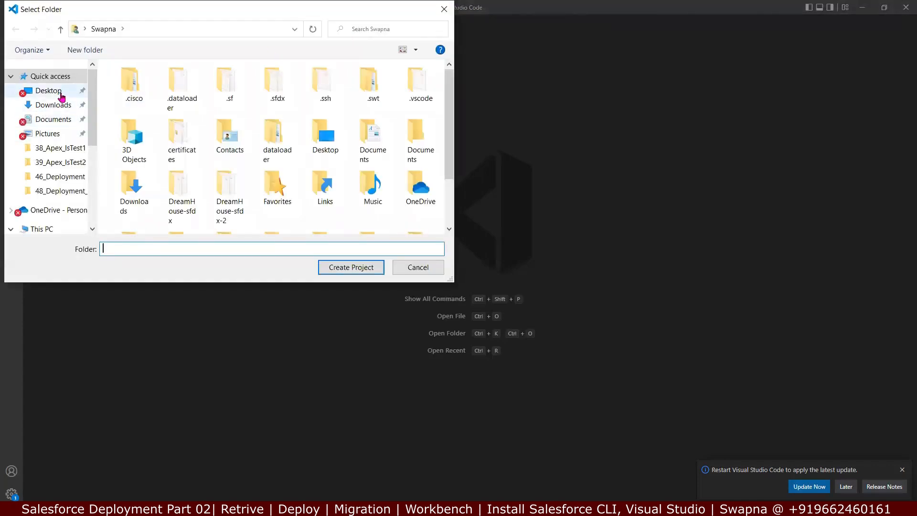
Step: Choose C:\SFDC\SFDCAnt\sample as the project location and create the project there
{"action": "scroll", "coordinate": [56, 187], "scroll_direction": "down", "scroll_amount": 5}
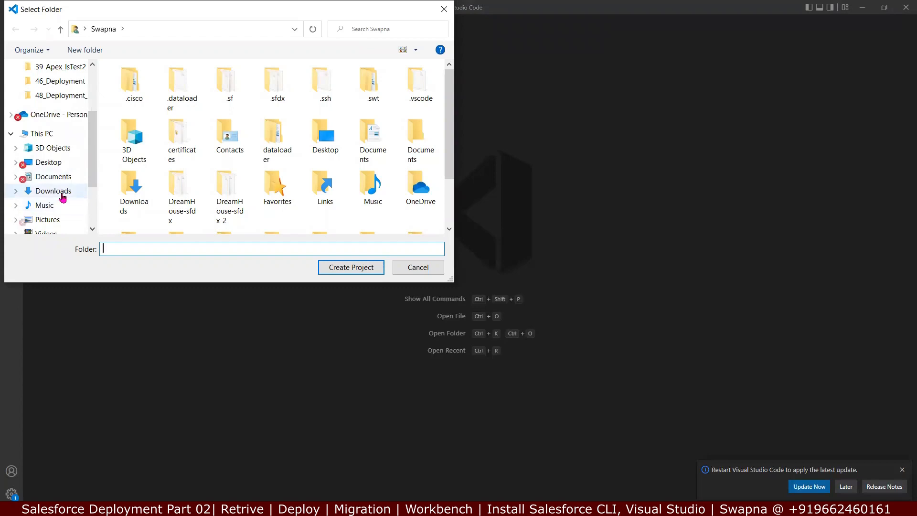
{"action": "left_click", "coordinate": [67, 205]}
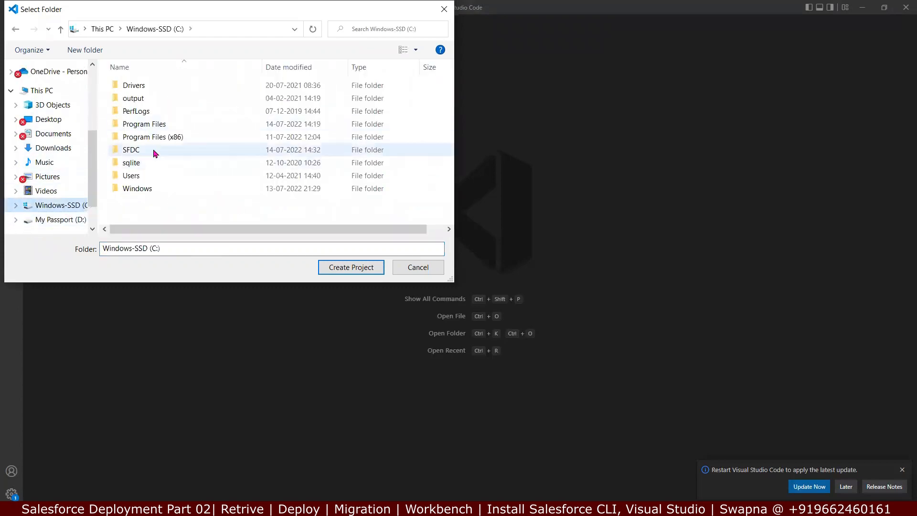
{"action": "double_click", "coordinate": [154, 151]}
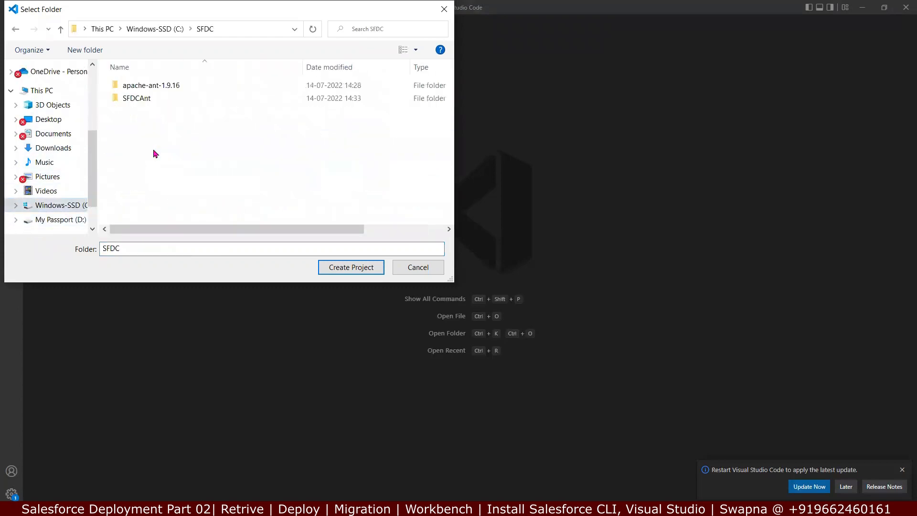
{"action": "double_click", "coordinate": [151, 101]}
{"action": "double_click", "coordinate": [137, 88]}
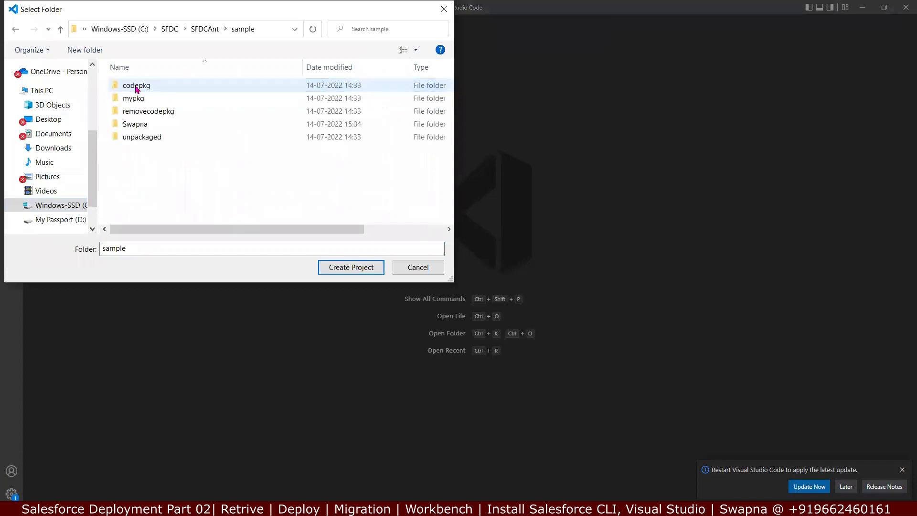
{"action": "left_click", "coordinate": [339, 267]}
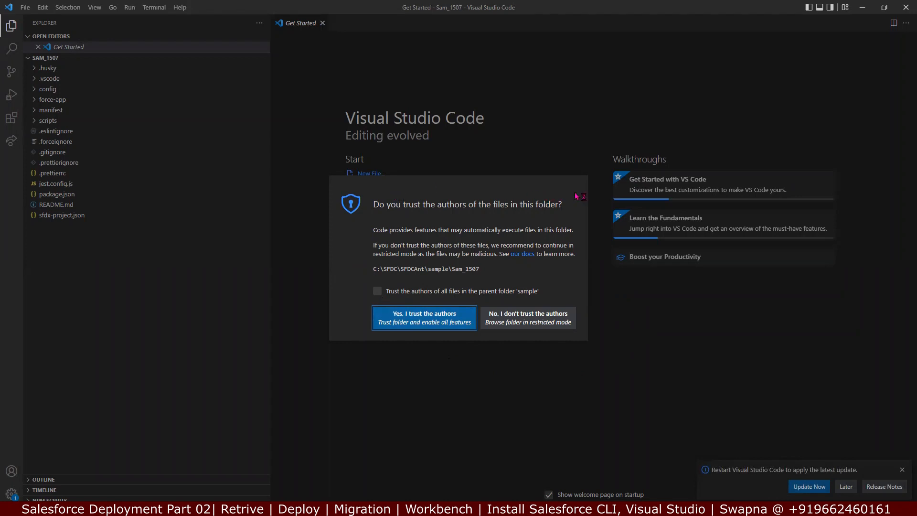
Step: Trust the authors of all files in the parent folder 'sample' and open package.xml from the manifest folder
{"action": "left_click", "coordinate": [377, 290]}
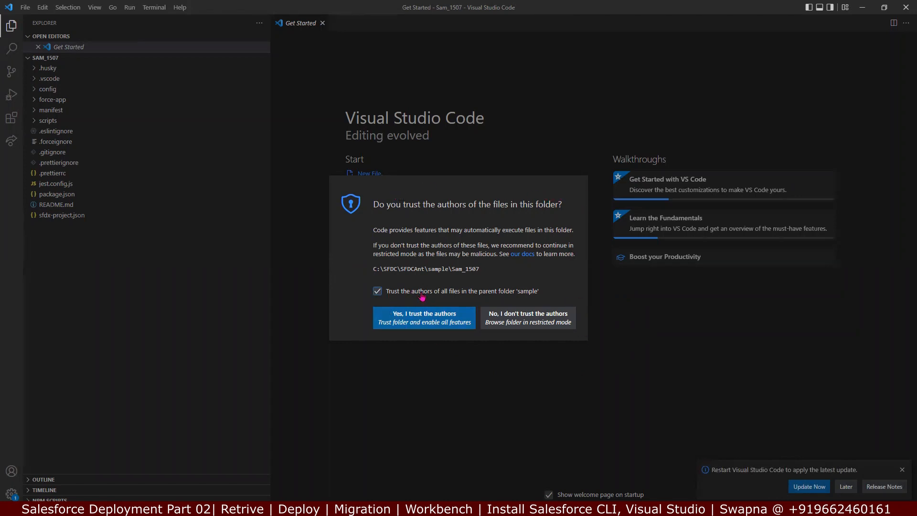
{"action": "left_click", "coordinate": [427, 326]}
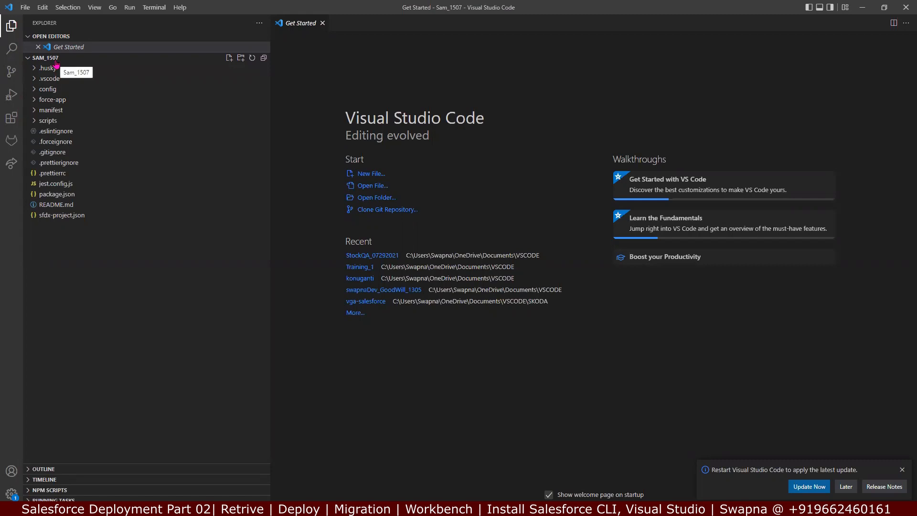
{"action": "left_click", "coordinate": [33, 112]}
{"action": "left_click", "coordinate": [33, 111]}
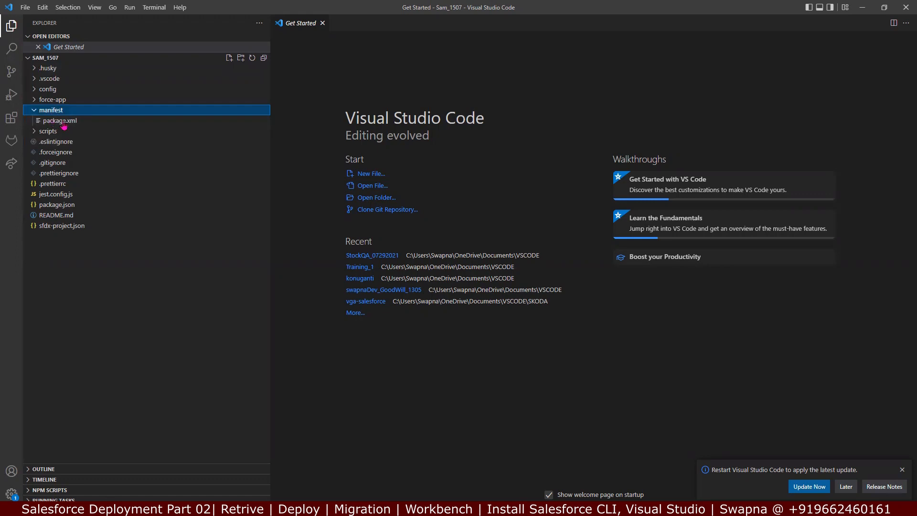
{"action": "left_click", "coordinate": [63, 123]}
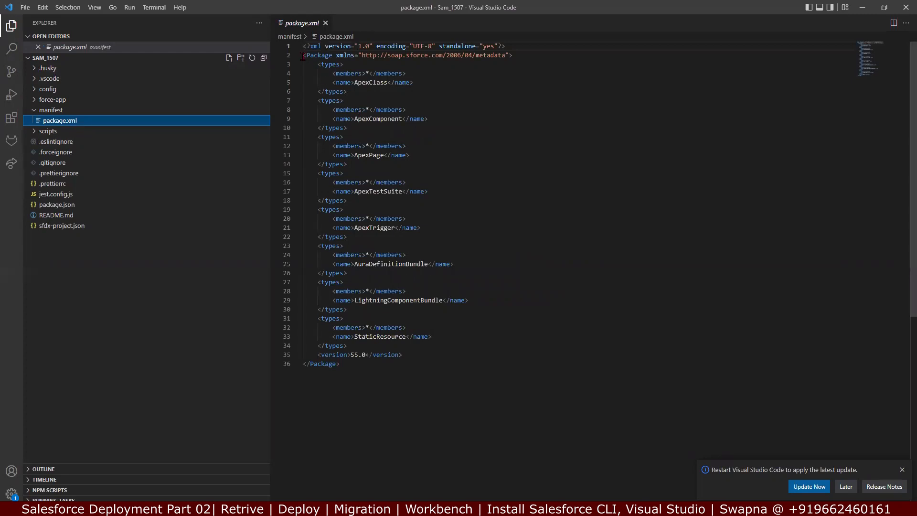
Step: Examine the metadata types listed in package.xml and the aura and classes folders under force-app\main\default
{"action": "left_click_drag", "start_coordinate": [303, 57], "coordinate": [340, 364]}
{"action": "left_click", "coordinate": [438, 358]}
{"action": "left_click_drag", "start_coordinate": [438, 358], "coordinate": [289, 46]}
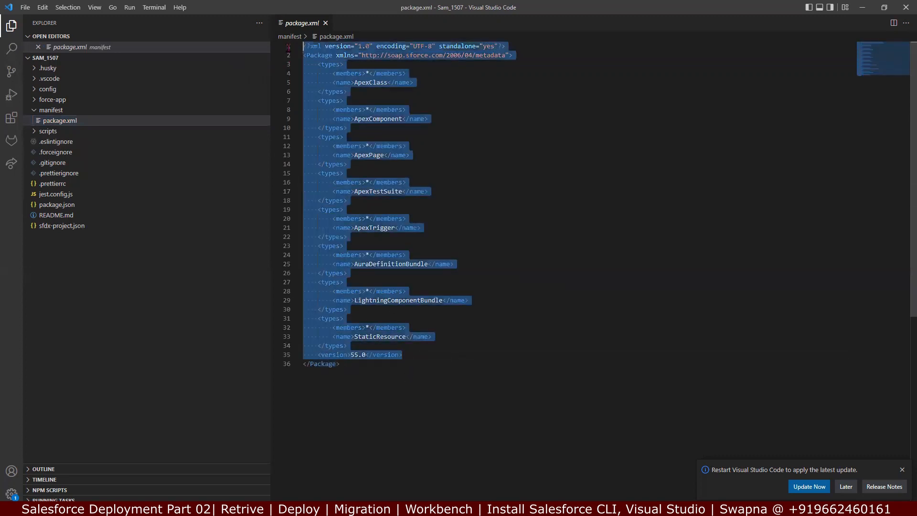
{"action": "left_click", "coordinate": [531, 220]}
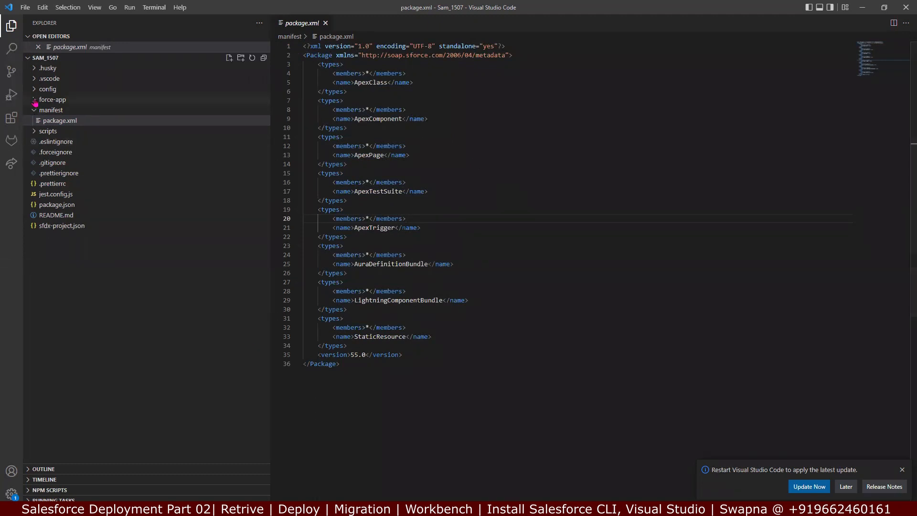
{"action": "left_click", "coordinate": [53, 100]}
{"action": "left_click", "coordinate": [40, 130]}
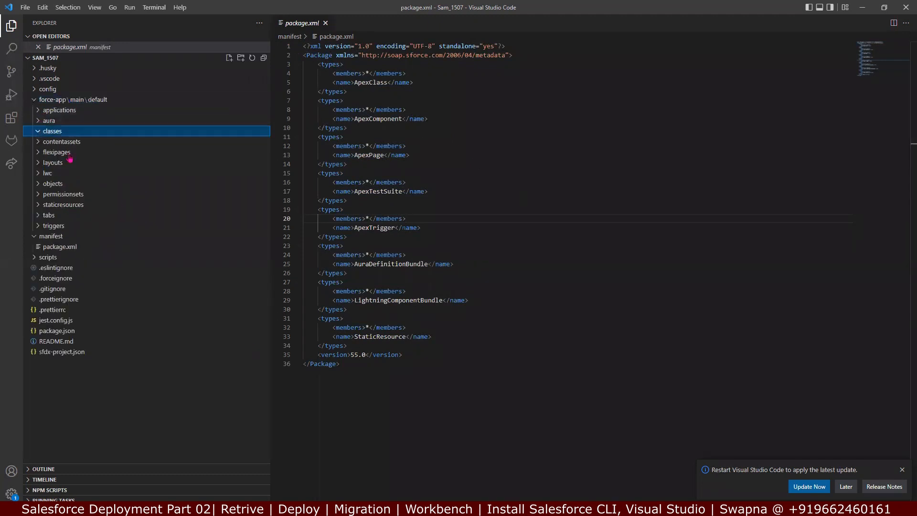
{"action": "left_click", "coordinate": [42, 121]}
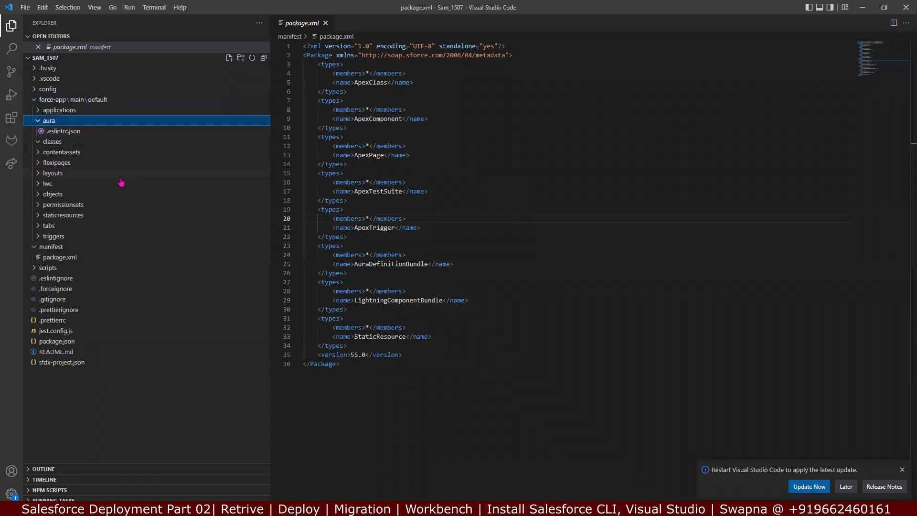
{"action": "left_click", "coordinate": [57, 257]}
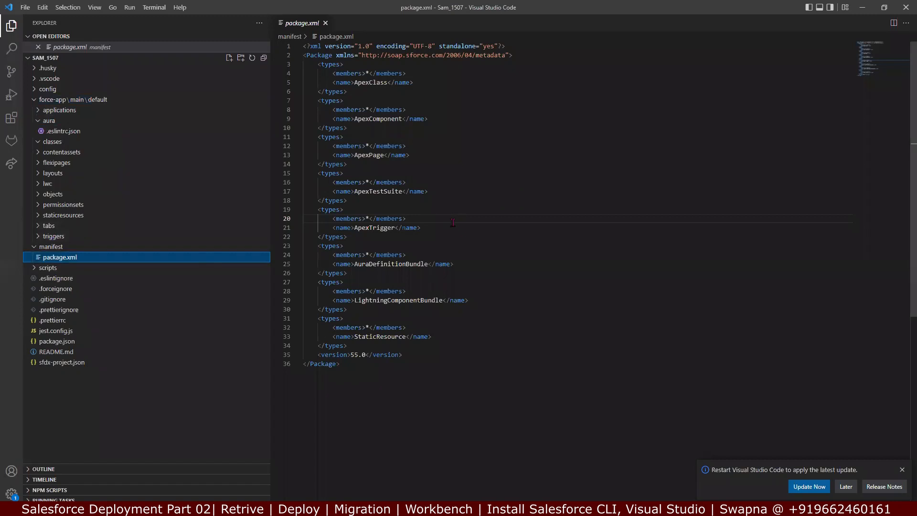
{"action": "left_click_drag", "start_coordinate": [348, 368], "coordinate": [304, 44]}
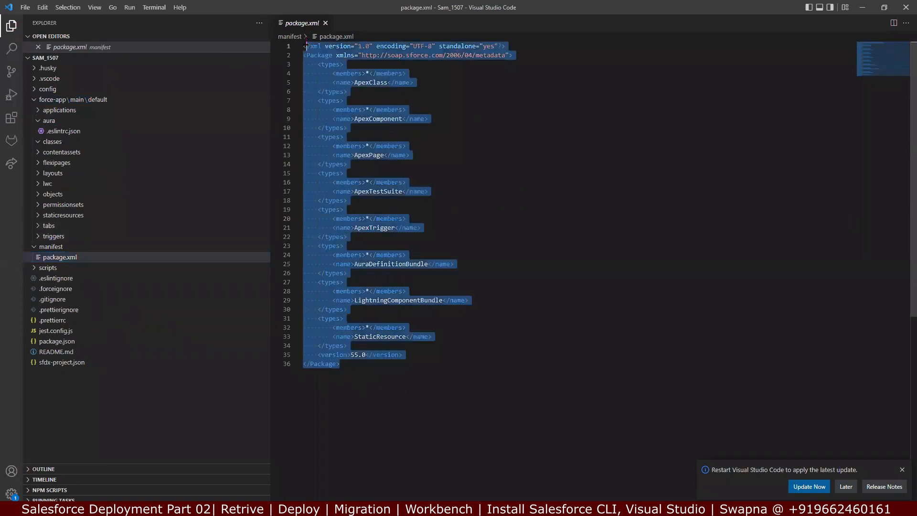
{"action": "left_click", "coordinate": [499, 244]}
Step: Delete the StaticResource types block from package.xml
{"action": "left_click_drag", "start_coordinate": [432, 336], "coordinate": [303, 318]}
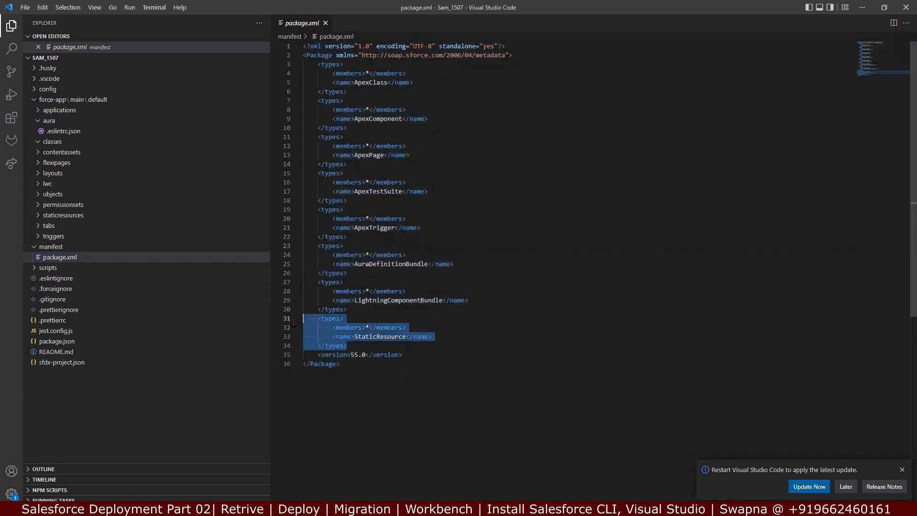
{"action": "key", "text": "Delete"}
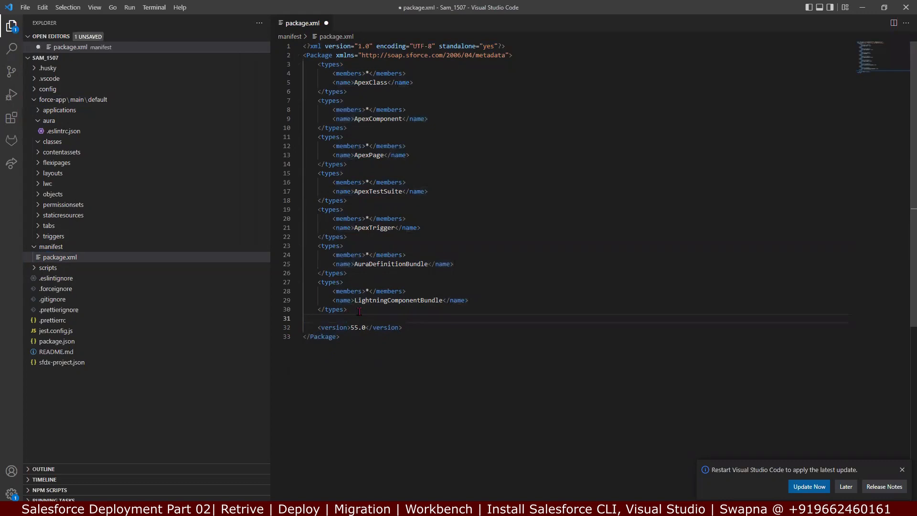
Step: Try removing the ApexTestSuite, ApexTrigger, AuraDefinitionBundle and LightningComponentBundle types blocks from package.xml, and undo the removal
{"action": "left_click_drag", "start_coordinate": [359, 311], "coordinate": [290, 174]}
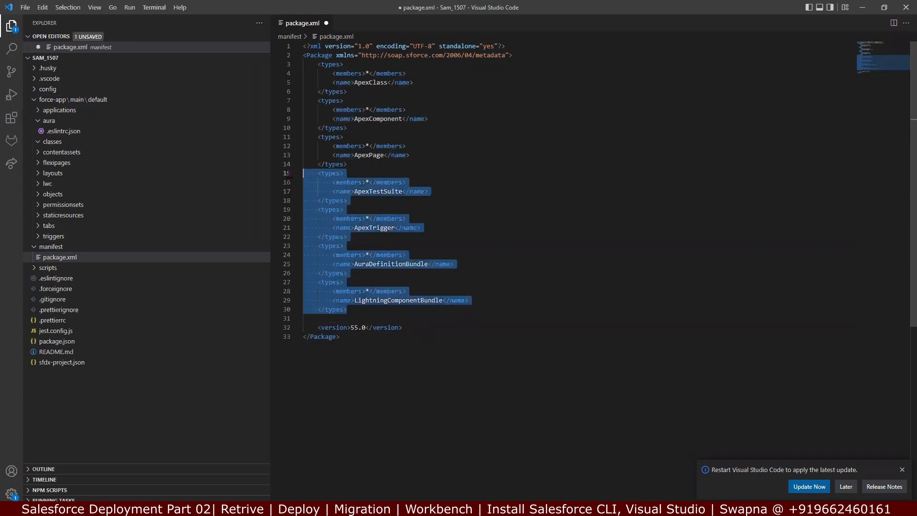
{"action": "key", "text": "Delete"}
{"action": "key", "text": "Delete"}
{"action": "key", "text": "Delete"}
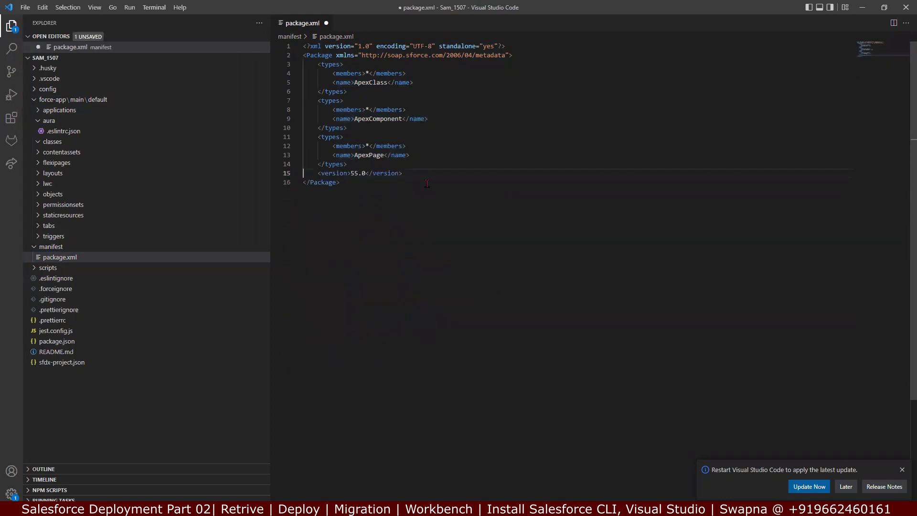
{"action": "key", "text": "ctrl+z"}
{"action": "key", "text": "ctrl+z"}
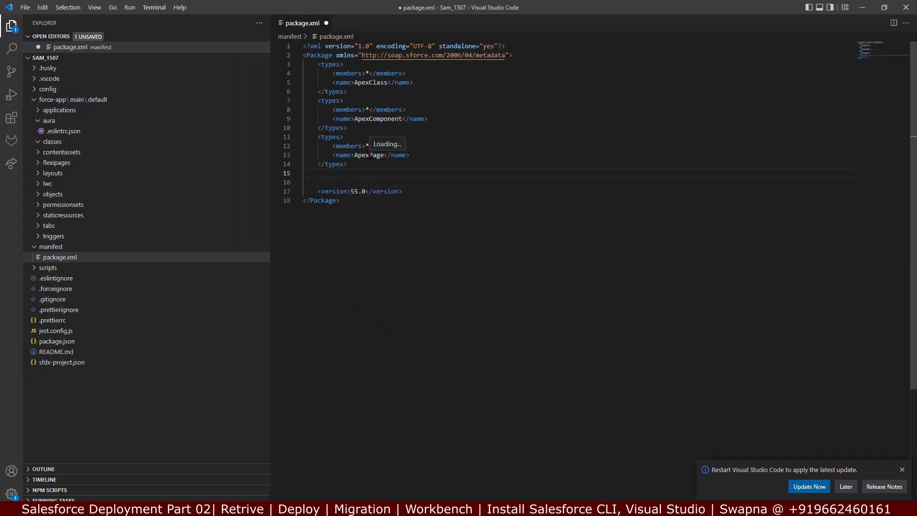
{"action": "key", "text": "ctrl+z"}
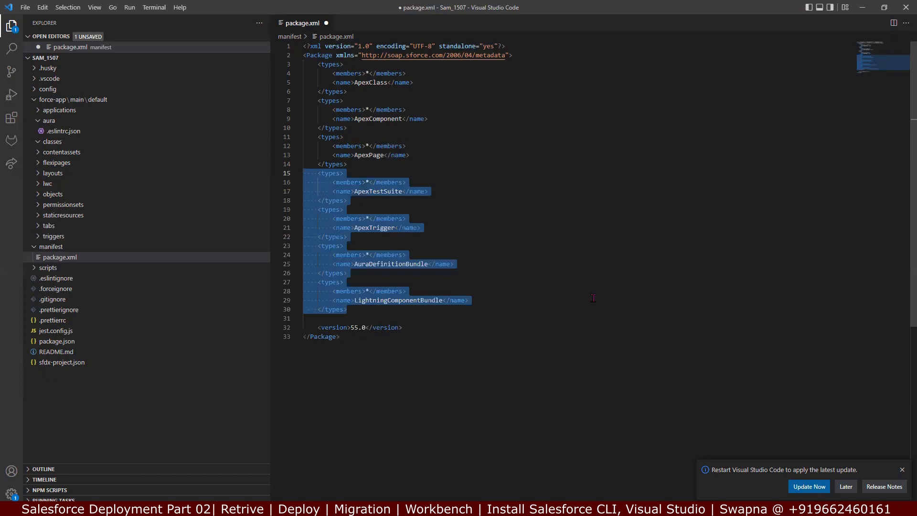
{"action": "left_click", "coordinate": [614, 314]}
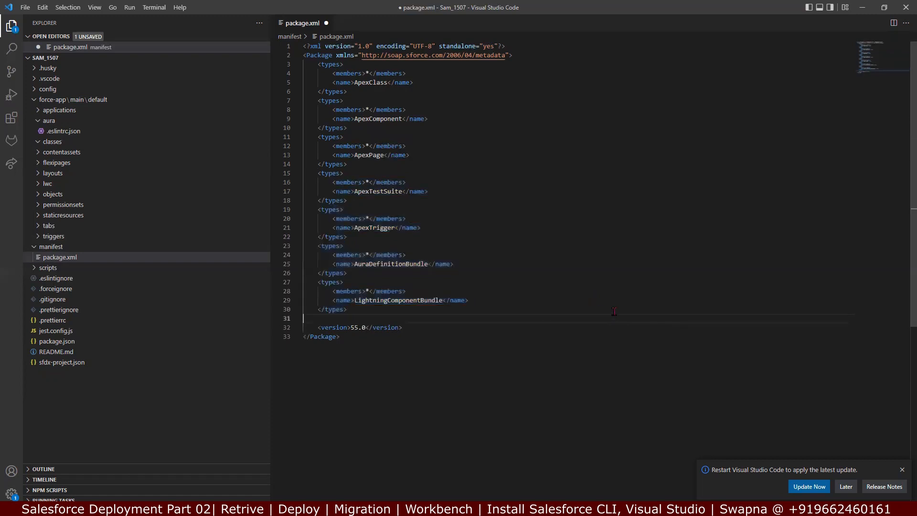
Step: Save package.xml, collapse the force-app folder and return to the manifest's editor
{"action": "key", "text": "ctrl+s"}
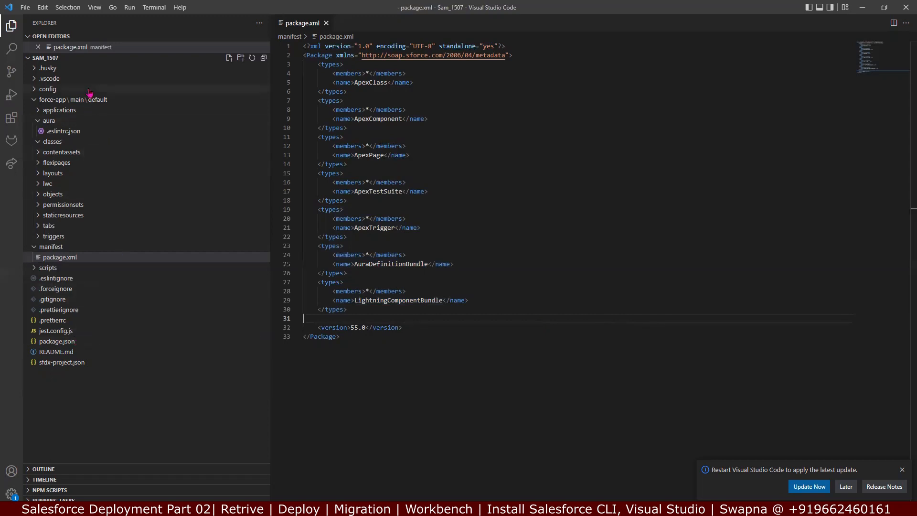
{"action": "left_click", "coordinate": [33, 99]}
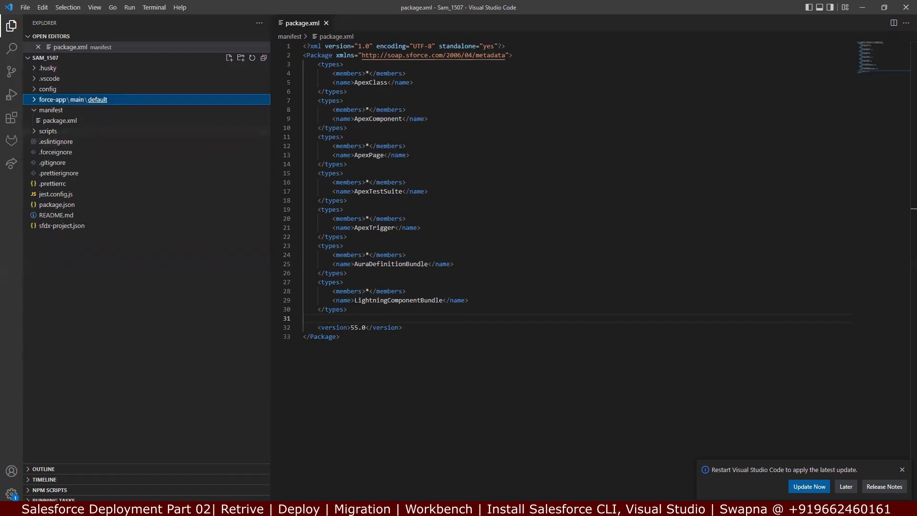
{"action": "key", "text": "alt+Tab"}
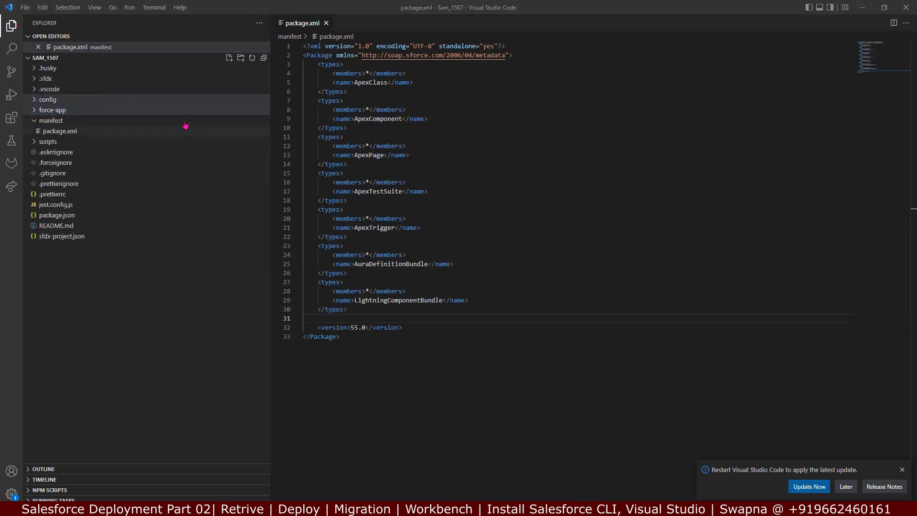
{"action": "left_click", "coordinate": [601, 185]}
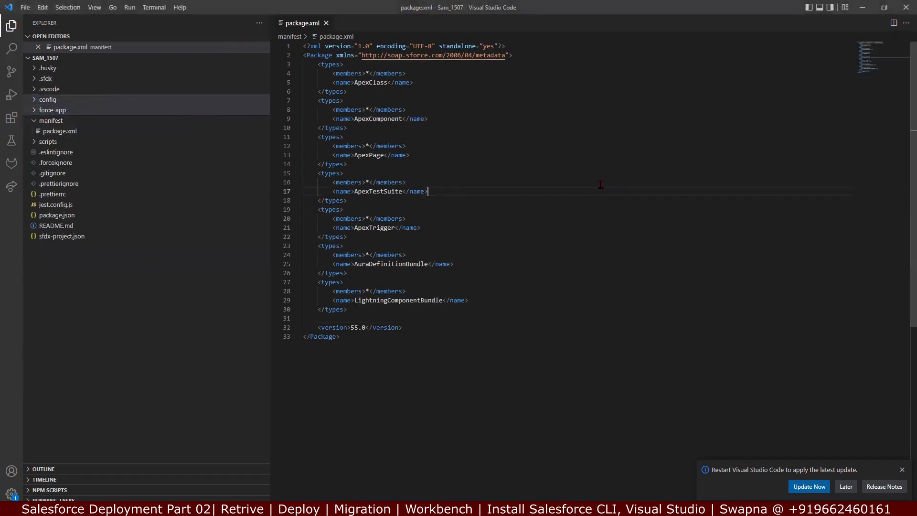
{"action": "key", "text": "ctrl+shift+p"}
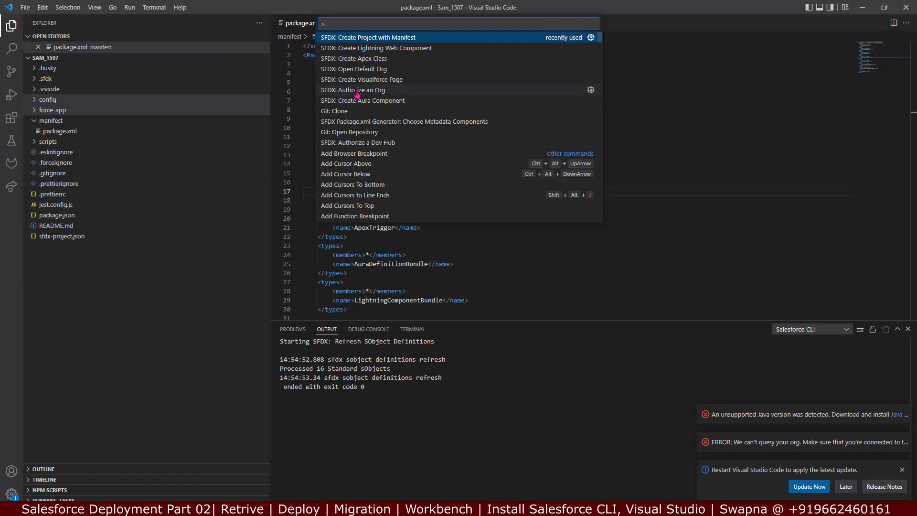
{"action": "key", "text": "Escape"}
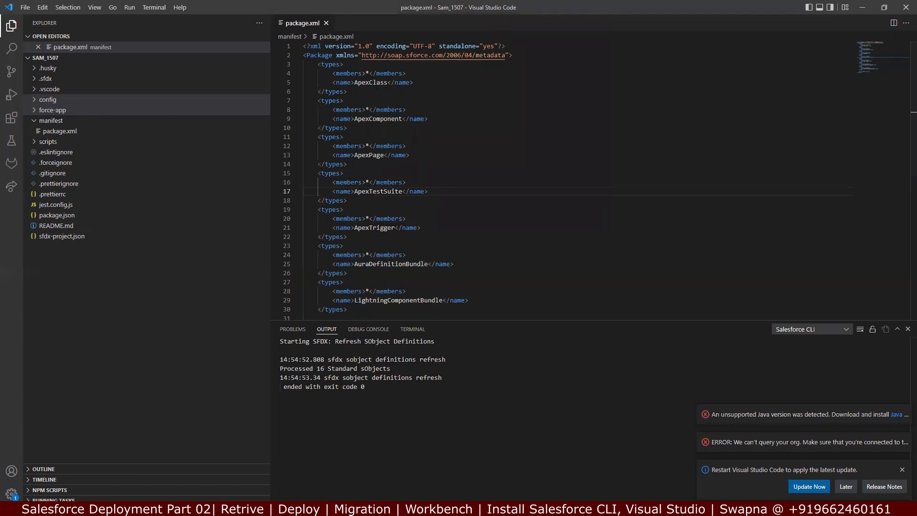
{"action": "left_click", "coordinate": [64, 509]}
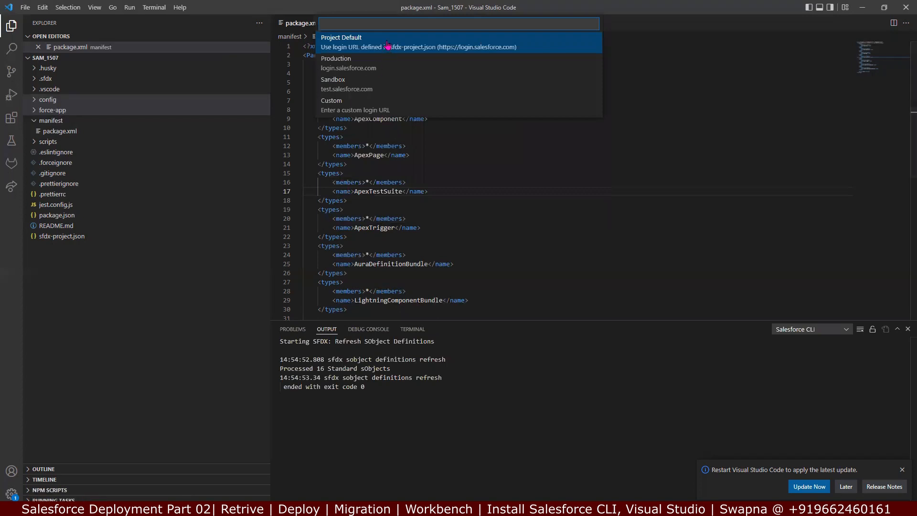
{"action": "left_click", "coordinate": [373, 108]}
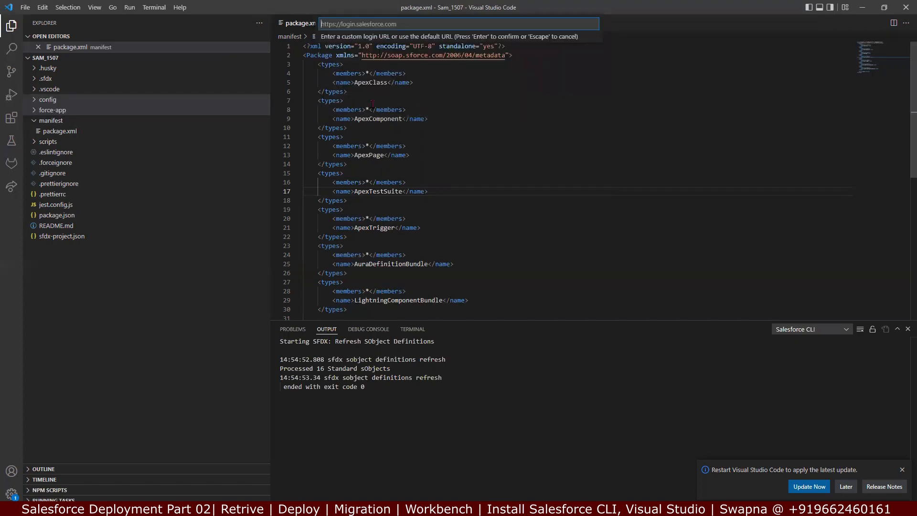
{"action": "type", "text": "https://samskarait7-dev-ed.my.salesforce.com/"}
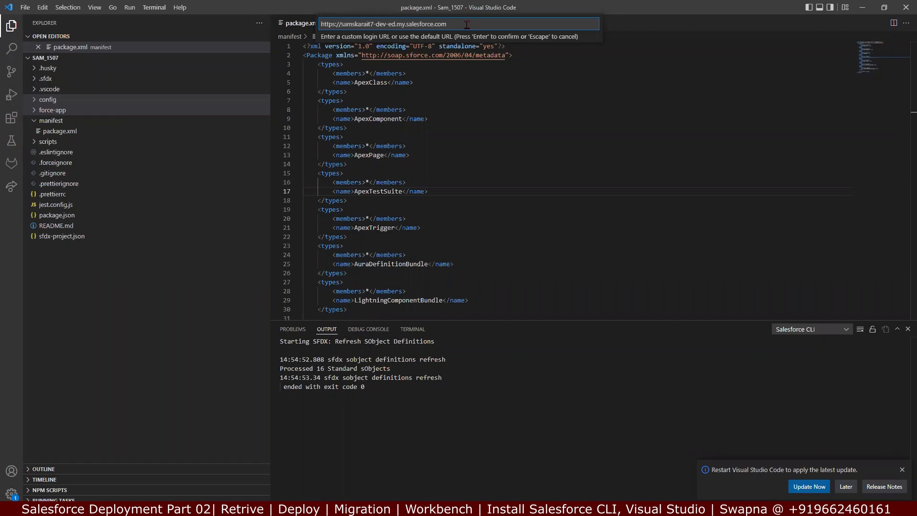
{"action": "key", "text": "Return"}
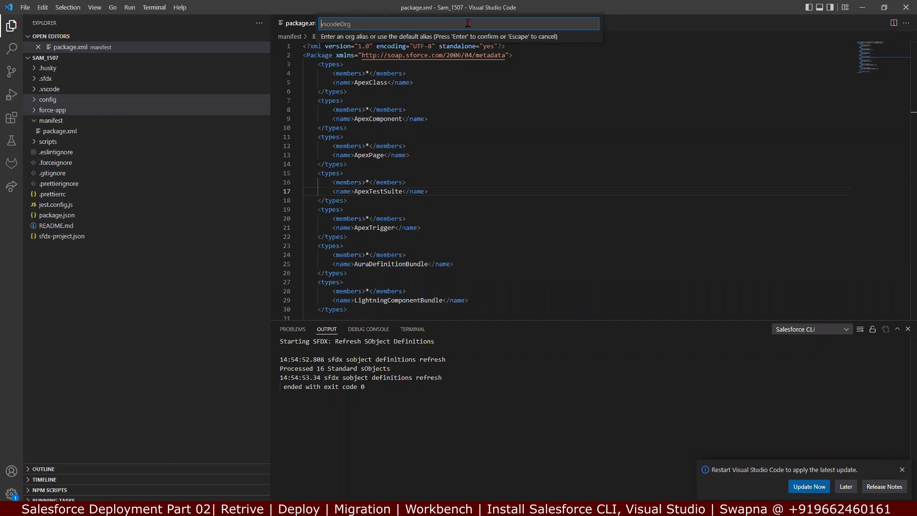
{"action": "key", "text": "Return"}
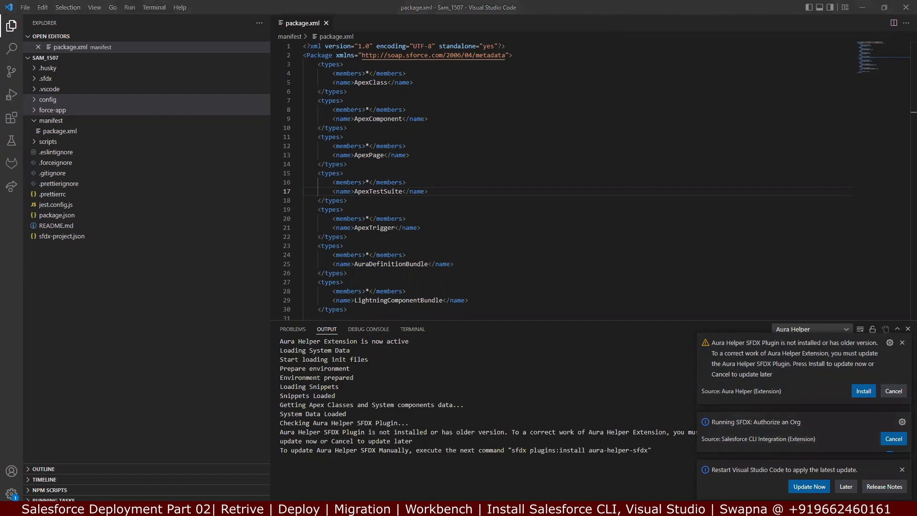
Step: In the browser, log in to the Salesforce org with the saved username and password, and return to Visual Studio Code
{"action": "left_click", "coordinate": [724, 138]}
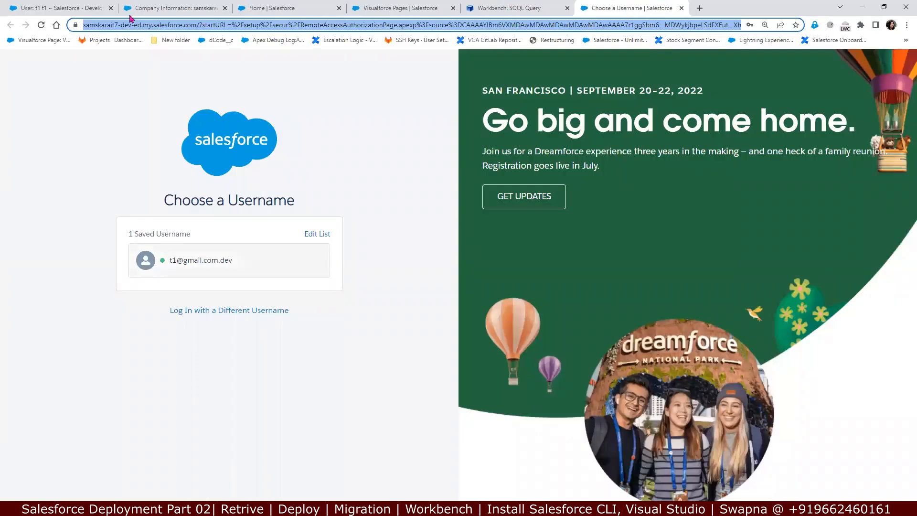
{"action": "left_click", "coordinate": [148, 71]}
{"action": "left_click", "coordinate": [201, 260]}
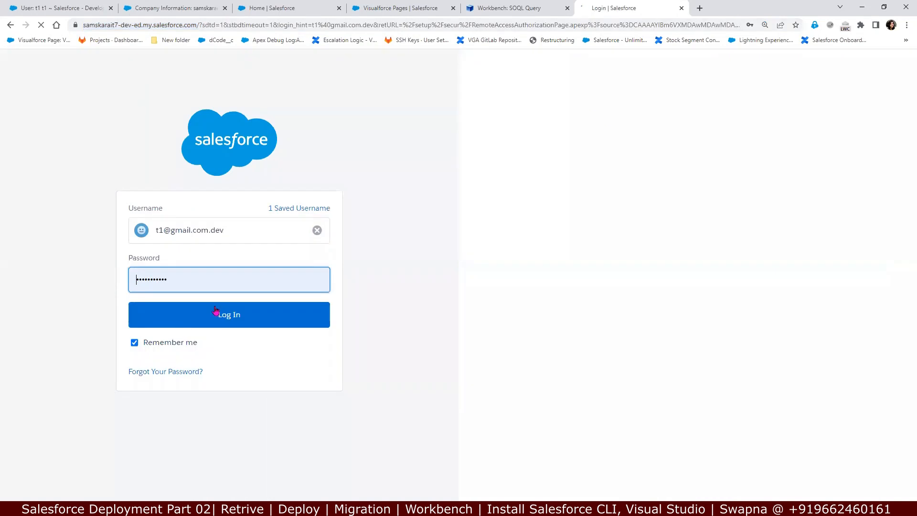
{"action": "left_click", "coordinate": [225, 317]}
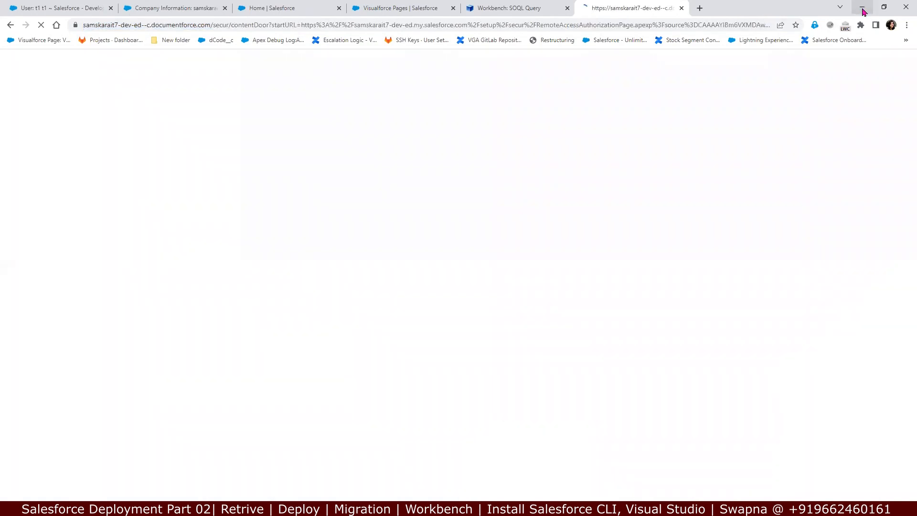
{"action": "left_click", "coordinate": [864, 9]}
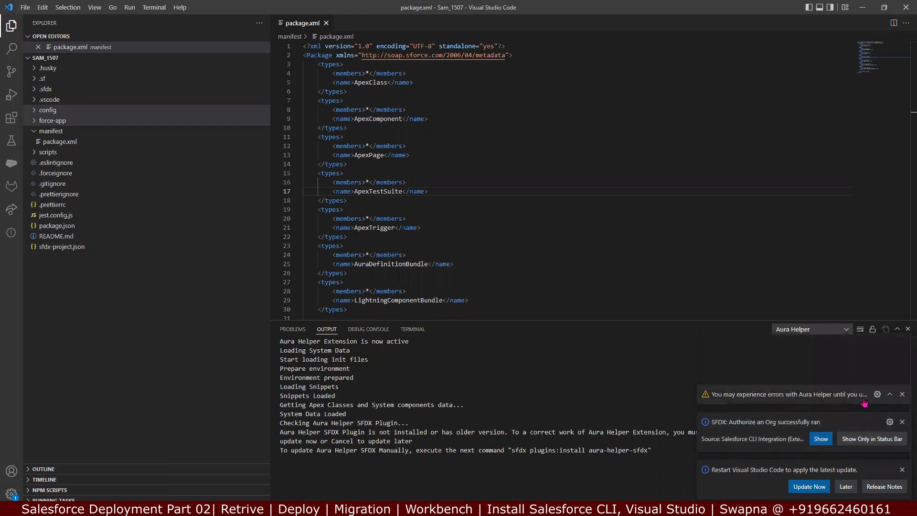
Step: Dismiss the Aura Helper and update notifications, and run SFDX: Open Default Org
{"action": "left_click", "coordinate": [902, 394]}
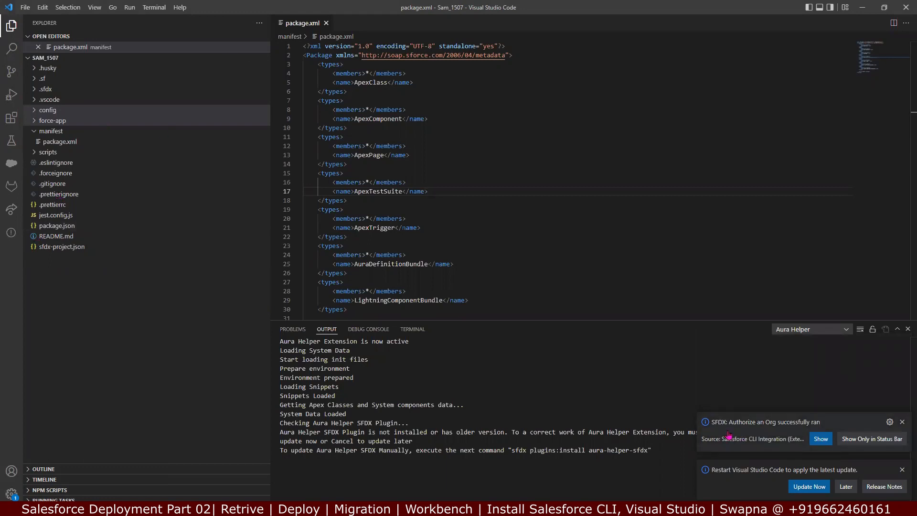
{"action": "left_click", "coordinate": [903, 470]}
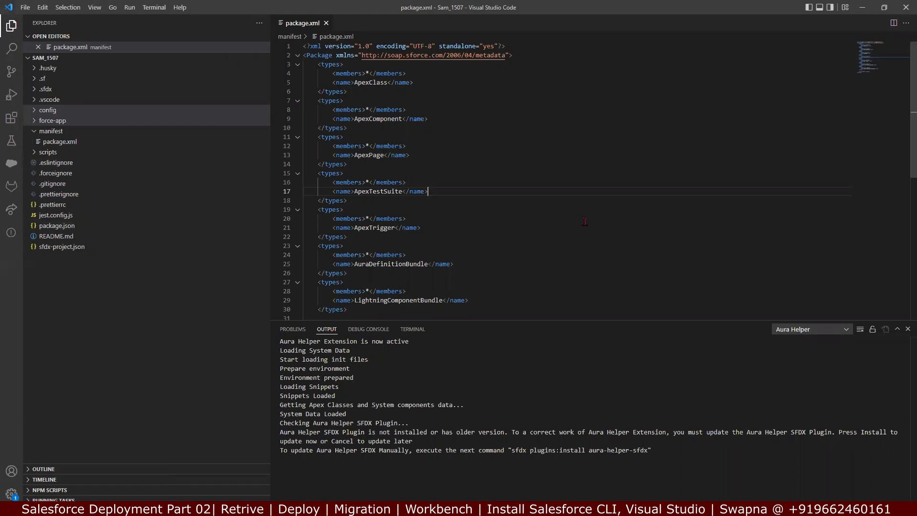
{"action": "left_click", "coordinate": [564, 237]}
{"action": "key", "text": "ctrl+shift+p"}
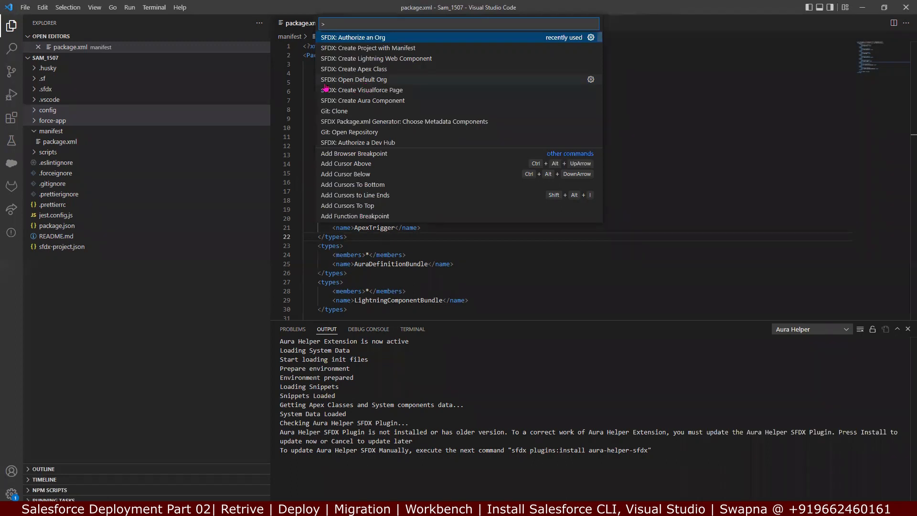
{"action": "left_click", "coordinate": [358, 80]}
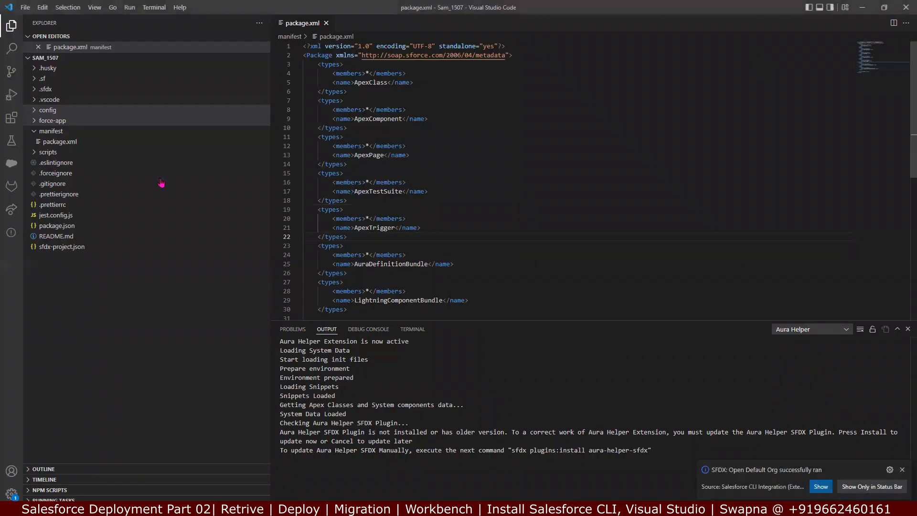
Step: Open the Org Browser and examine the org's metadata types, including the components under Flows
{"action": "left_click", "coordinate": [56, 145]}
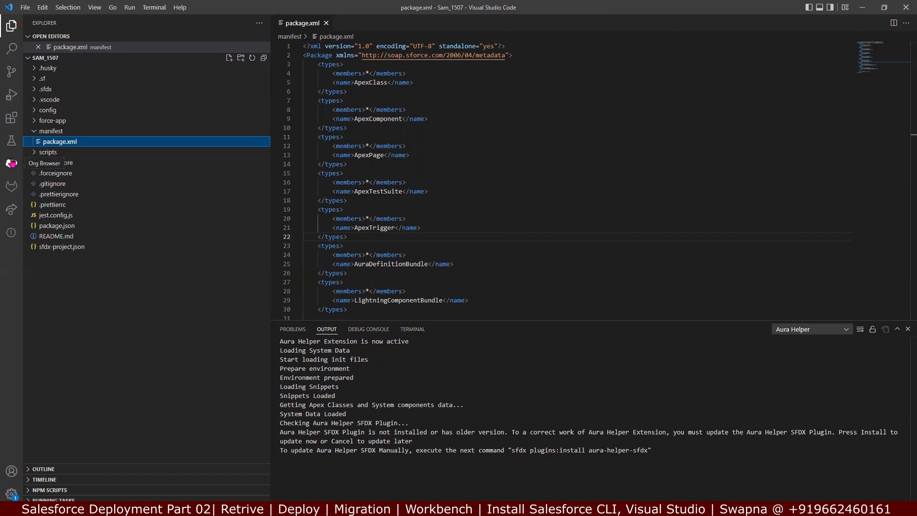
{"action": "left_click", "coordinate": [10, 165]}
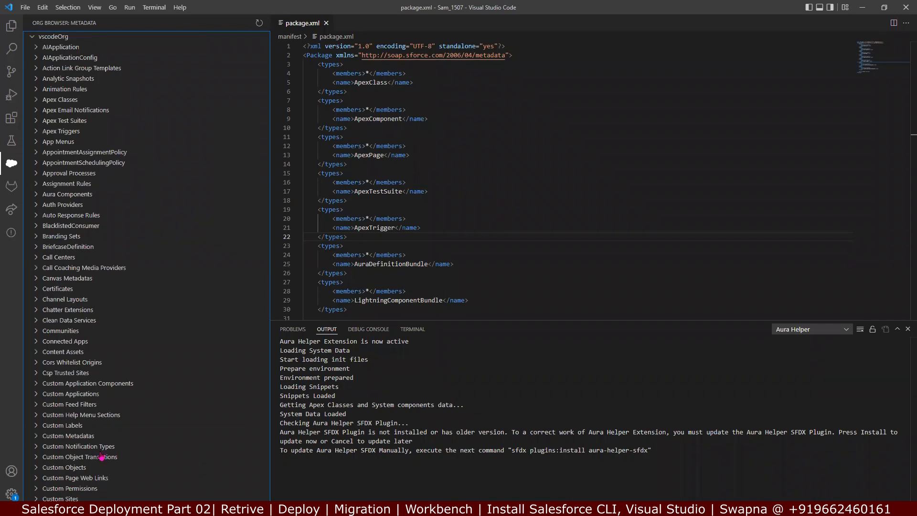
{"action": "scroll", "coordinate": [101, 457], "scroll_direction": "down", "scroll_amount": 2}
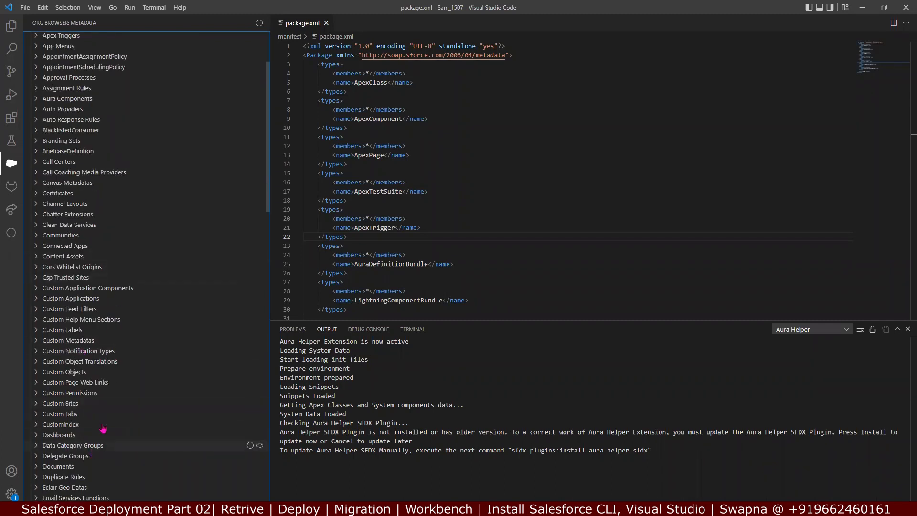
{"action": "scroll", "coordinate": [98, 425], "scroll_direction": "down", "scroll_amount": 6}
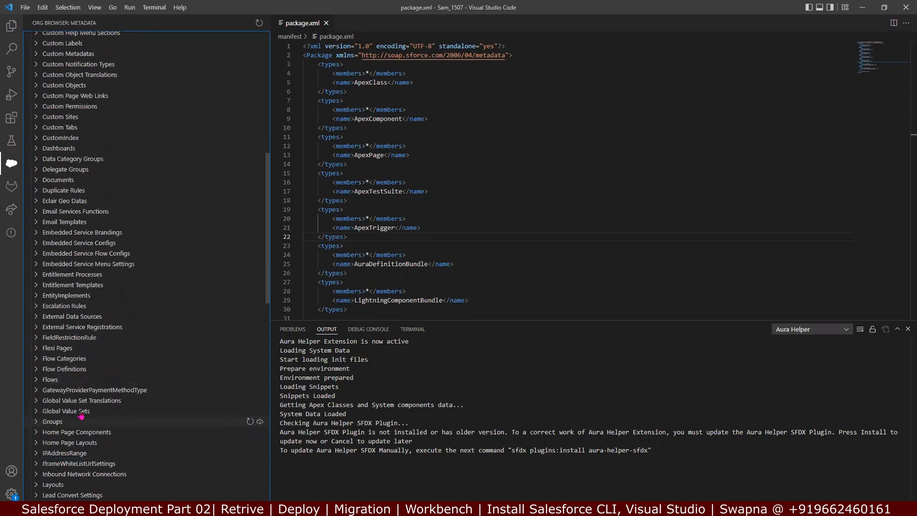
{"action": "left_click", "coordinate": [37, 380]}
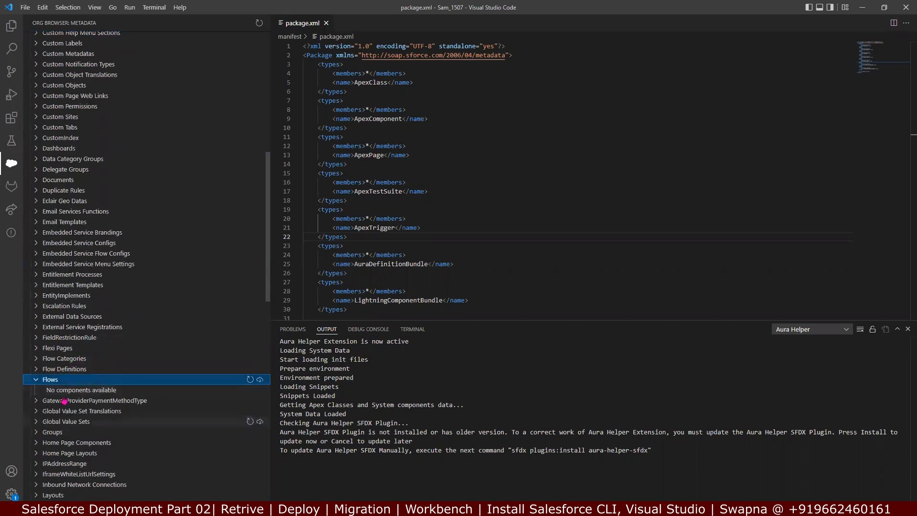
{"action": "scroll", "coordinate": [177, 419], "scroll_direction": "down", "scroll_amount": 3}
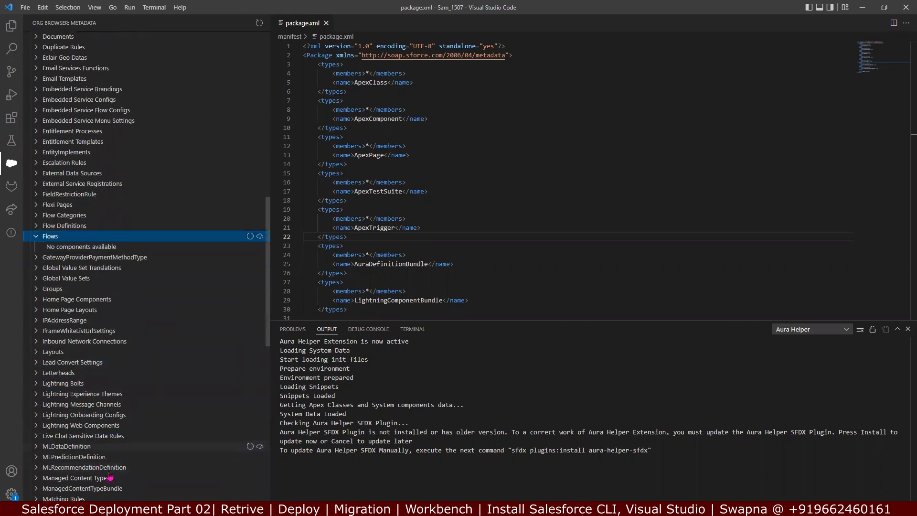
{"action": "scroll", "coordinate": [110, 476], "scroll_direction": "down", "scroll_amount": 3}
{"action": "scroll", "coordinate": [109, 476], "scroll_direction": "down", "scroll_amount": 1}
{"action": "scroll", "coordinate": [110, 477], "scroll_direction": "down", "scroll_amount": 3}
{"action": "scroll", "coordinate": [109, 477], "scroll_direction": "down", "scroll_amount": 4}
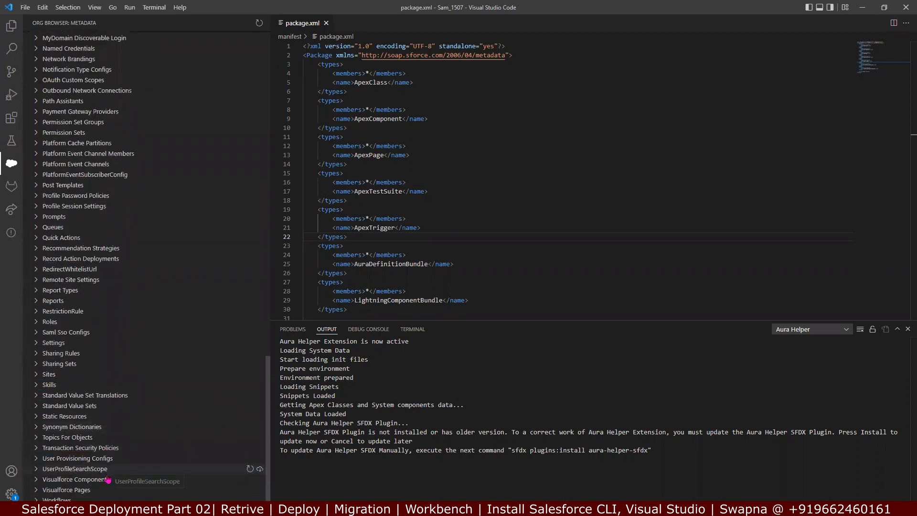
{"action": "scroll", "coordinate": [108, 479], "scroll_direction": "up", "scroll_amount": 7}
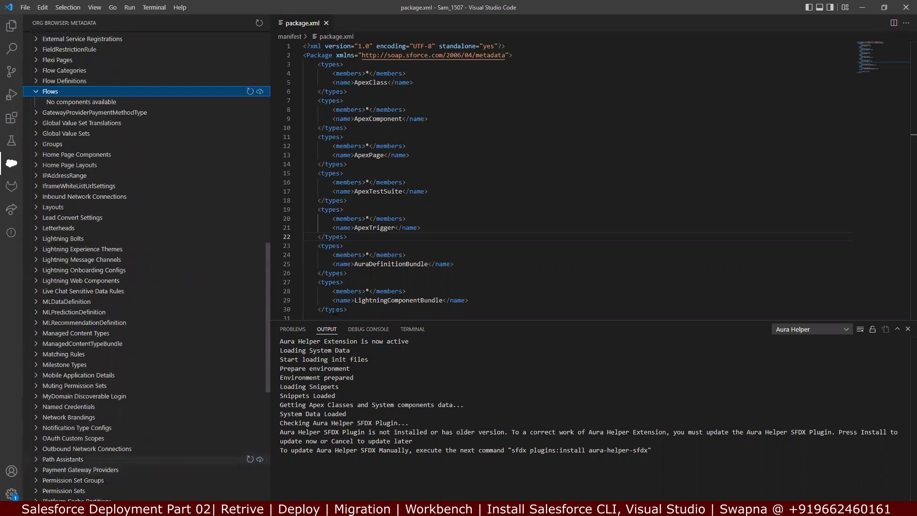
{"action": "scroll", "coordinate": [163, 406], "scroll_direction": "up", "scroll_amount": 4}
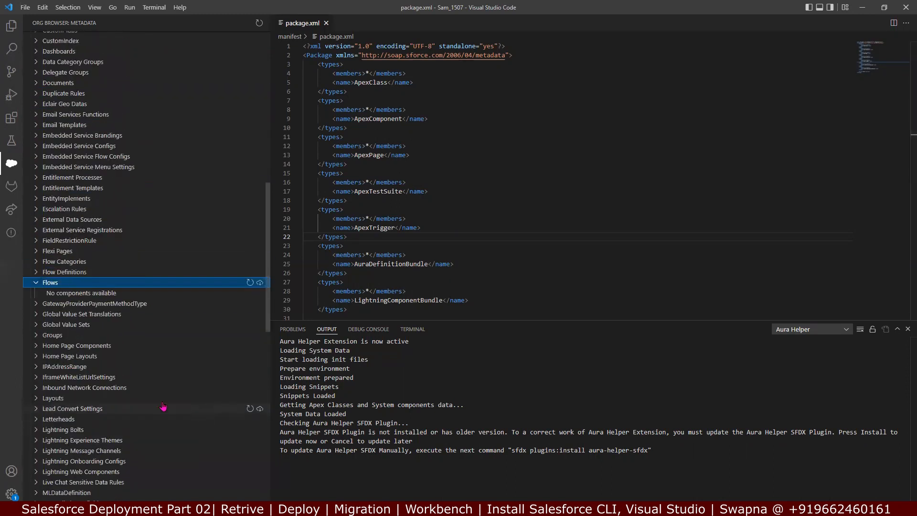
{"action": "scroll", "coordinate": [163, 406], "scroll_direction": "up", "scroll_amount": 1}
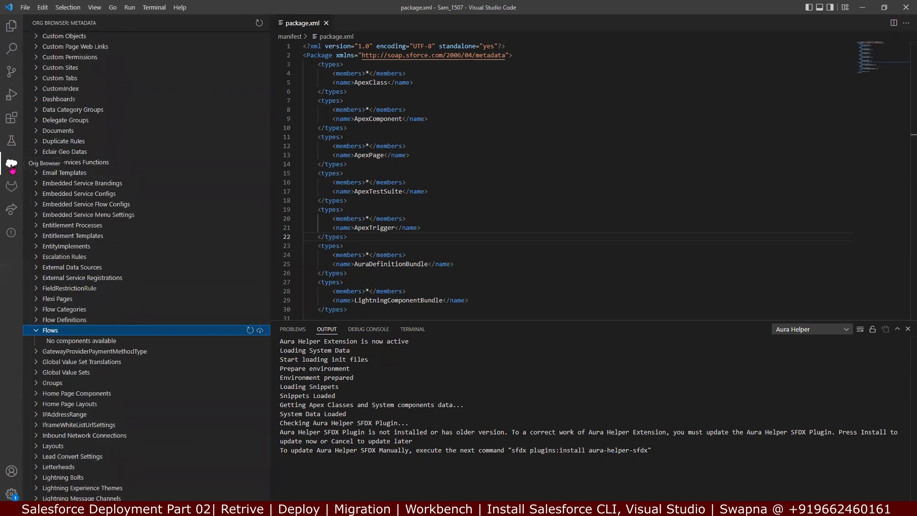
{"action": "left_click", "coordinate": [39, 331]}
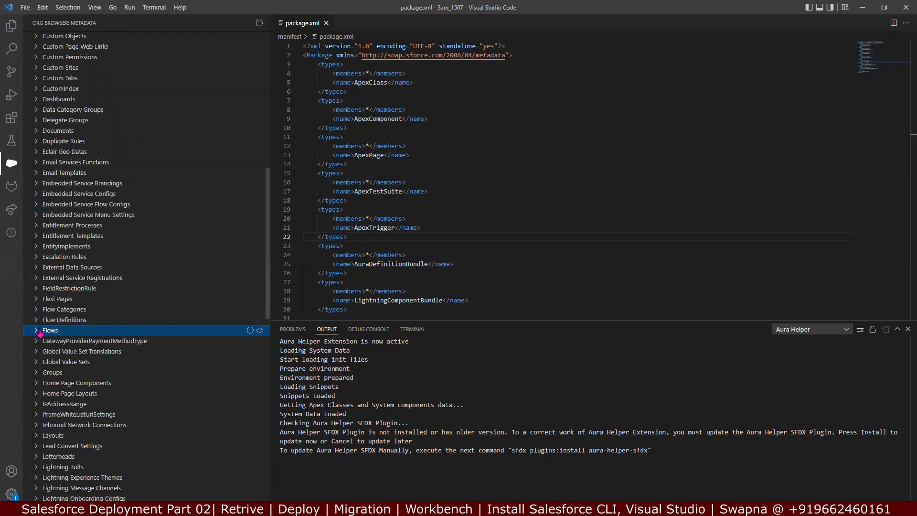
Step: Expand Custom Objects in the Org Browser and retrieve the source of Library__c from the org
{"action": "scroll", "coordinate": [169, 337], "scroll_direction": "up", "scroll_amount": 1}
{"action": "scroll", "coordinate": [169, 337], "scroll_direction": "up", "scroll_amount": 3}
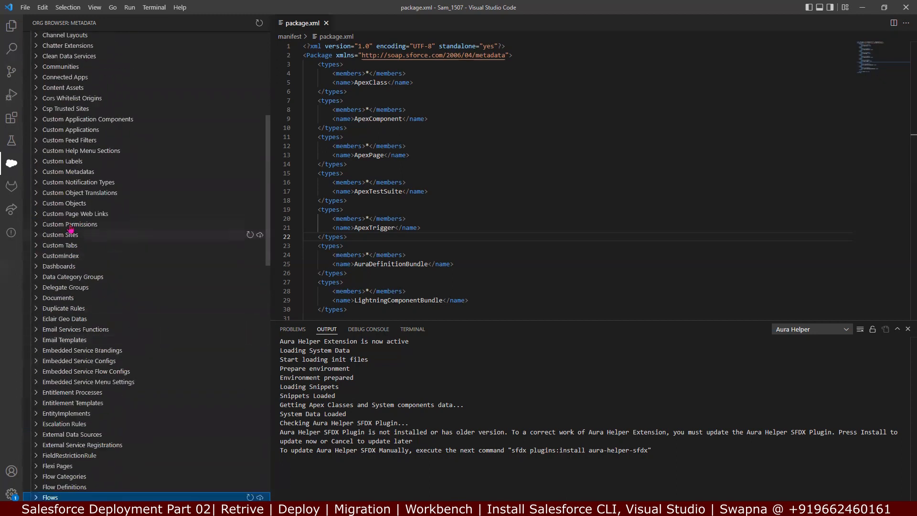
{"action": "left_click", "coordinate": [37, 207]}
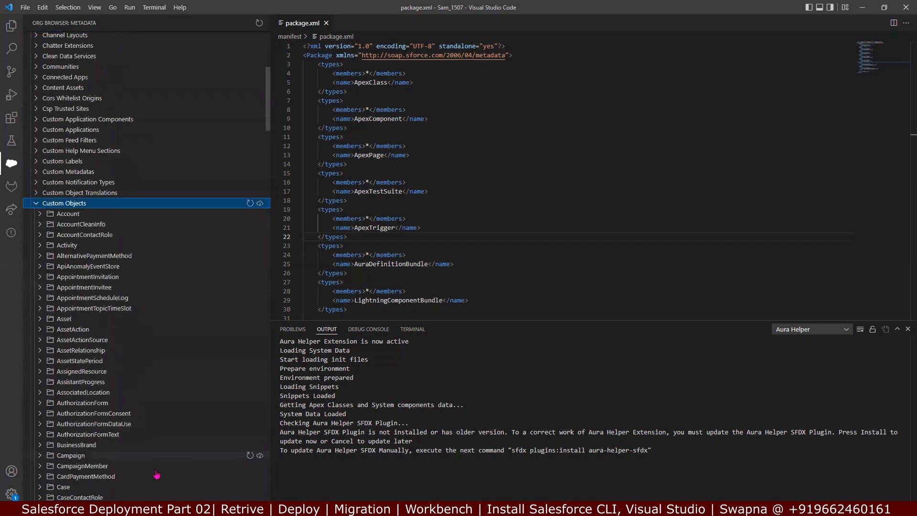
{"action": "scroll", "coordinate": [153, 478], "scroll_direction": "down", "scroll_amount": 5}
{"action": "scroll", "coordinate": [153, 484], "scroll_direction": "down", "scroll_amount": 20}
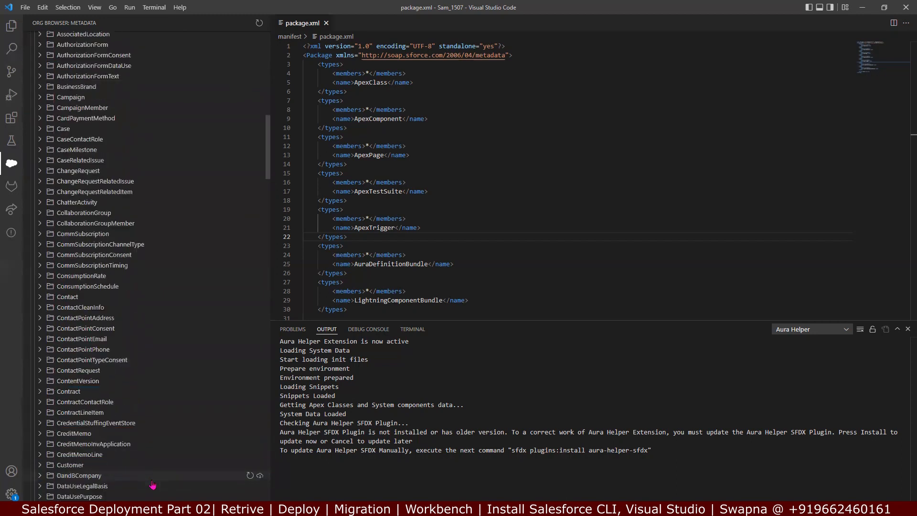
{"action": "scroll", "coordinate": [149, 486], "scroll_direction": "down", "scroll_amount": 2}
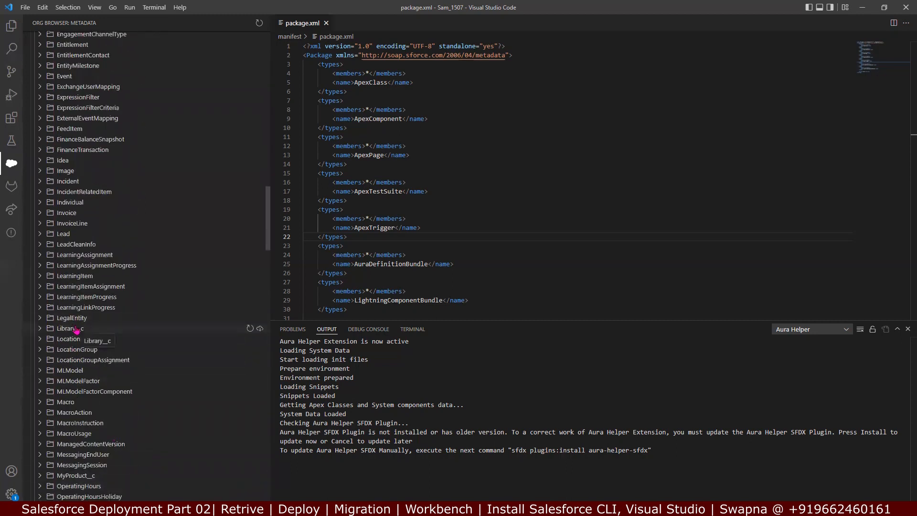
{"action": "left_click", "coordinate": [259, 332]}
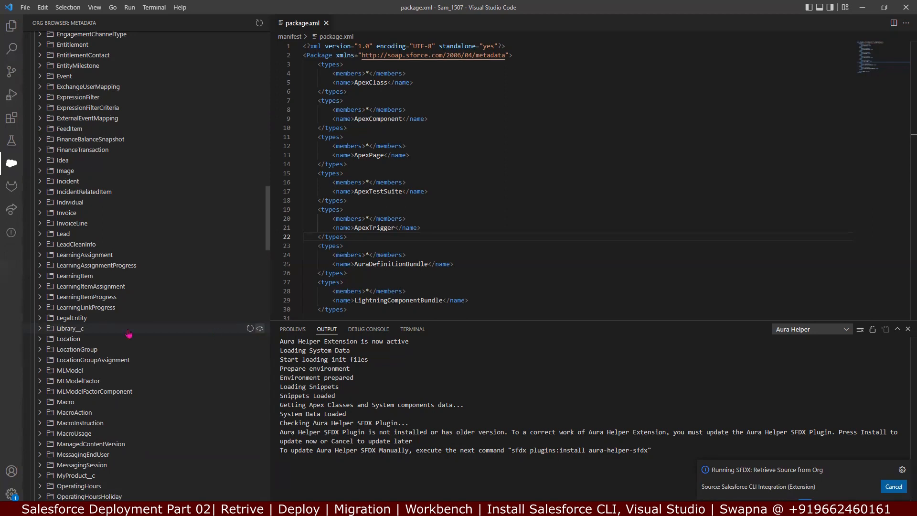
Step: Examine the fields of Library__c and the remaining custom objects, and collapse Custom Objects
{"action": "left_click", "coordinate": [39, 329]}
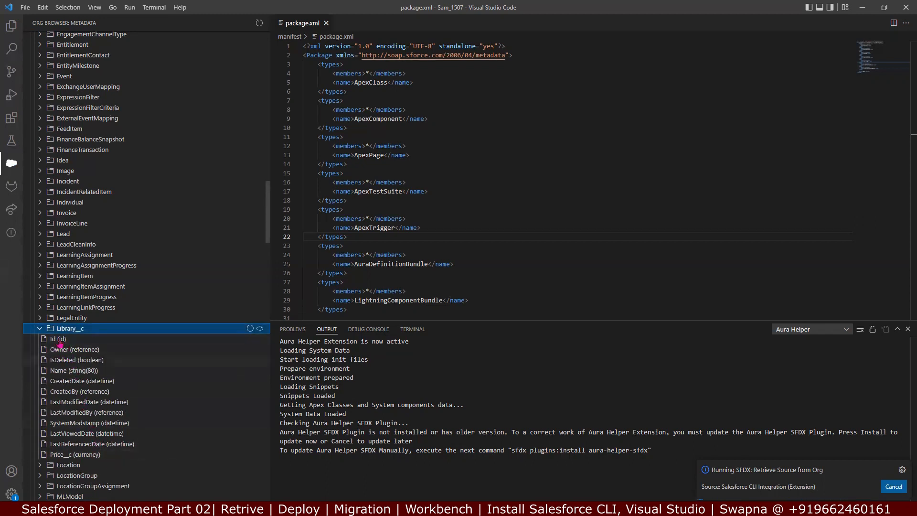
{"action": "left_click", "coordinate": [39, 330]}
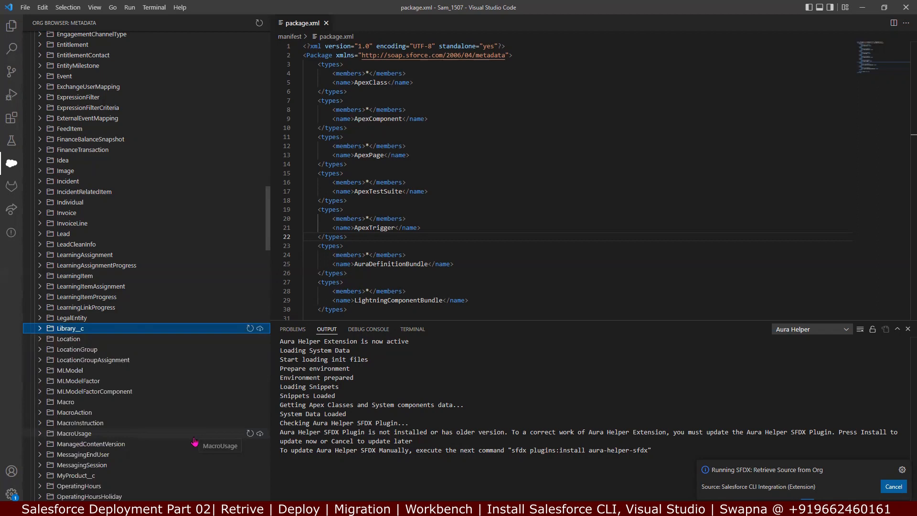
{"action": "scroll", "coordinate": [225, 379], "scroll_direction": "down", "scroll_amount": 13}
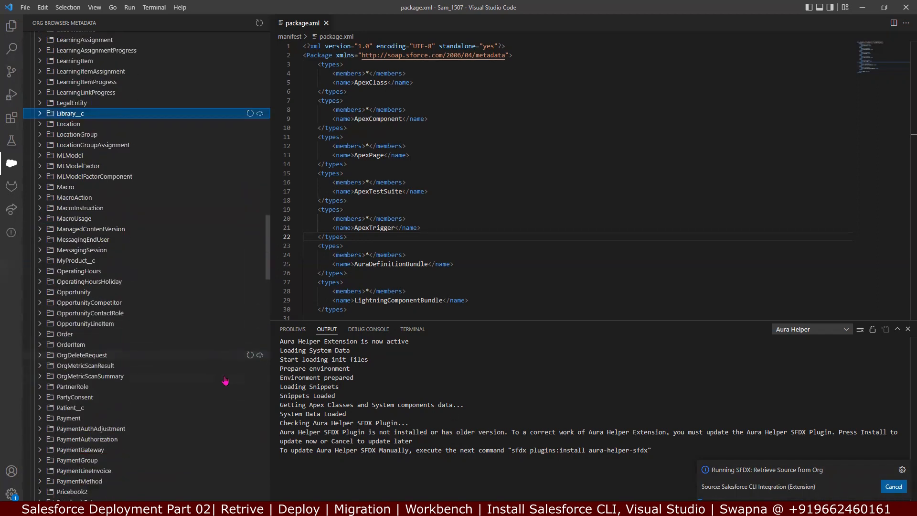
{"action": "scroll", "coordinate": [225, 380], "scroll_direction": "down", "scroll_amount": 20}
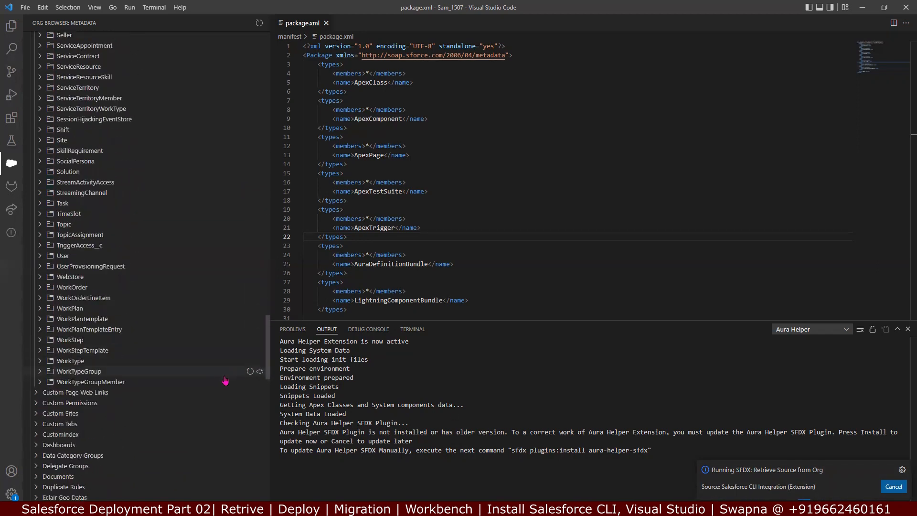
{"action": "scroll", "coordinate": [225, 380], "scroll_direction": "down", "scroll_amount": 20}
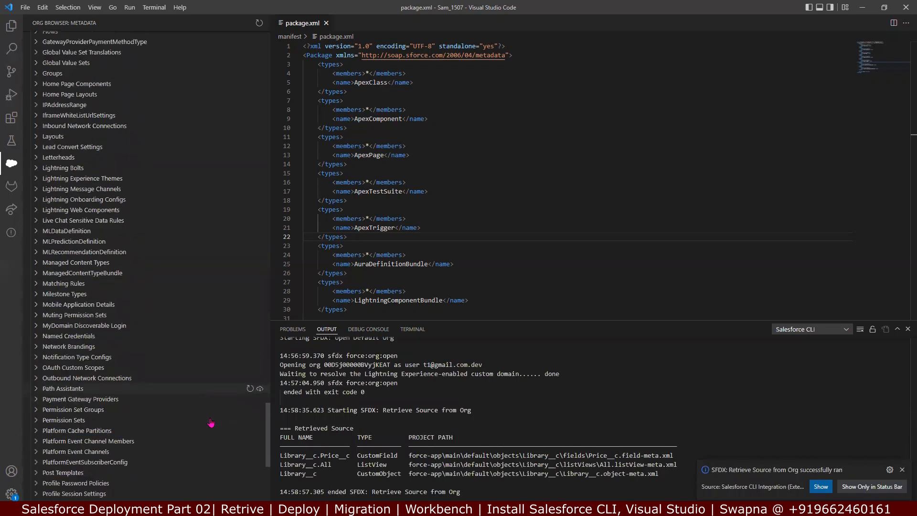
{"action": "scroll", "coordinate": [210, 425], "scroll_direction": "up", "scroll_amount": 18}
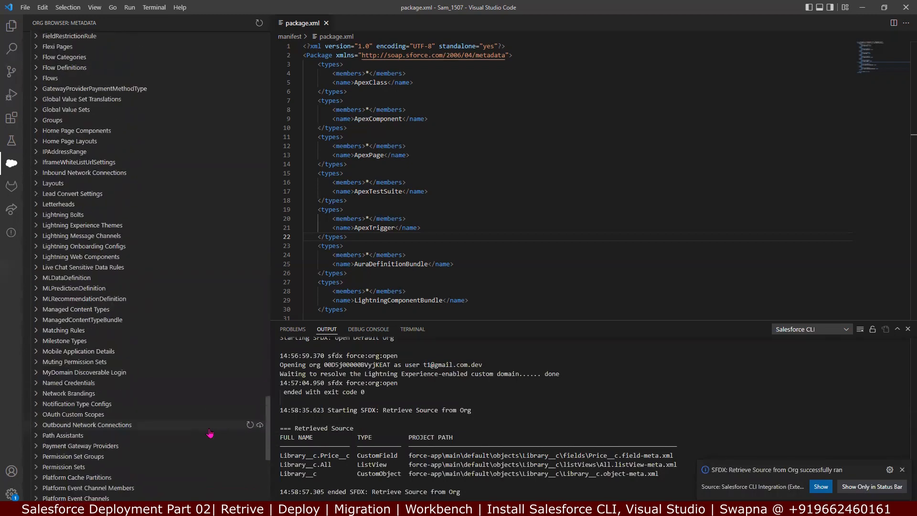
{"action": "scroll", "coordinate": [211, 433], "scroll_direction": "down", "scroll_amount": 20}
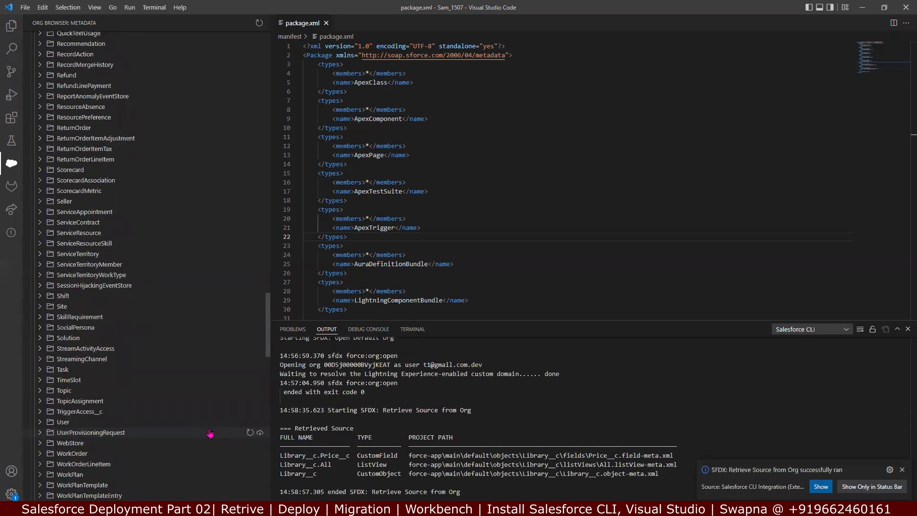
{"action": "scroll", "coordinate": [210, 433], "scroll_direction": "up", "scroll_amount": 20}
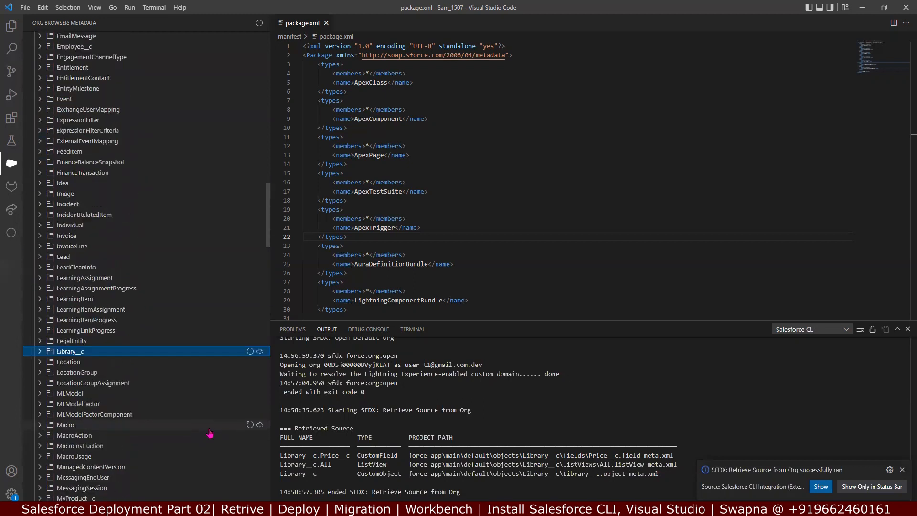
{"action": "scroll", "coordinate": [210, 433], "scroll_direction": "up", "scroll_amount": 15}
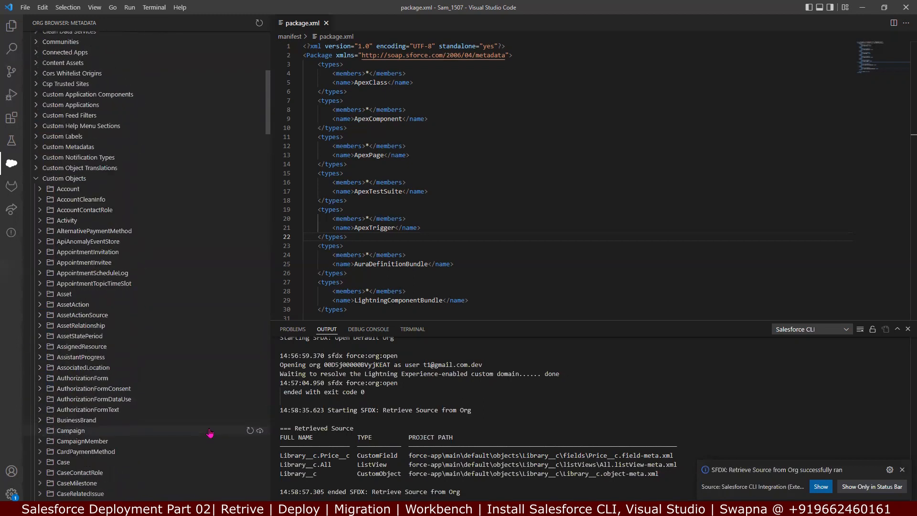
{"action": "left_click", "coordinate": [36, 178]}
Step: Expand Apex Classes and retrieve the source of CL_1406_SumOfOddEven and CL_1606_createAcc from the org
{"action": "scroll", "coordinate": [164, 277], "scroll_direction": "up", "scroll_amount": 4}
{"action": "scroll", "coordinate": [164, 293], "scroll_direction": "up", "scroll_amount": 3}
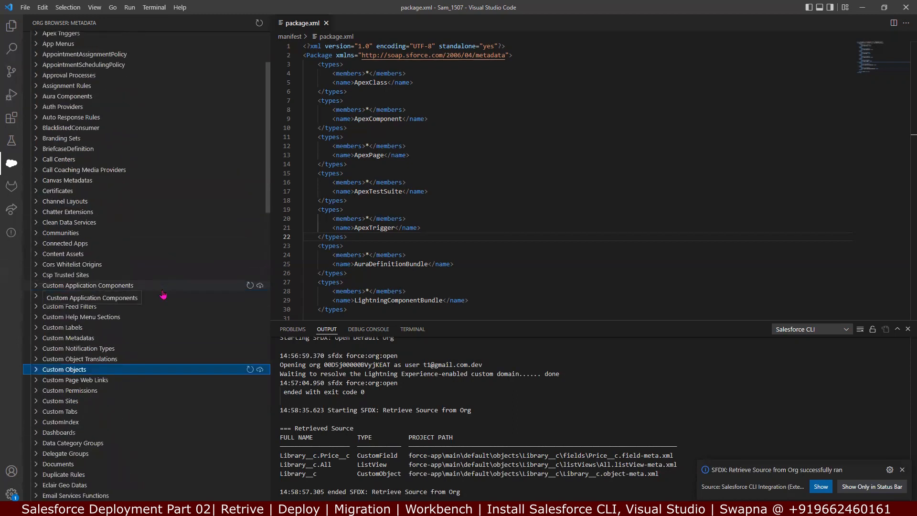
{"action": "scroll", "coordinate": [144, 271], "scroll_direction": "up", "scroll_amount": 3}
{"action": "left_click", "coordinate": [35, 74]}
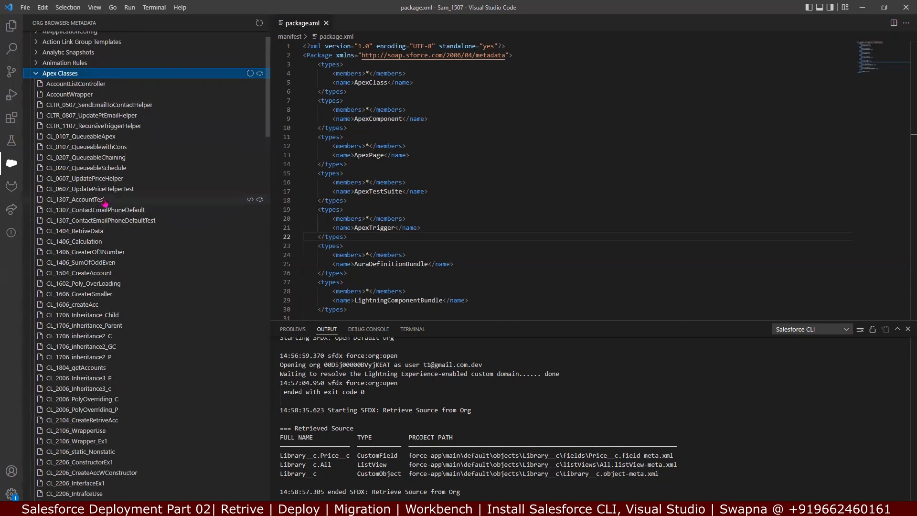
{"action": "left_click", "coordinate": [123, 243]}
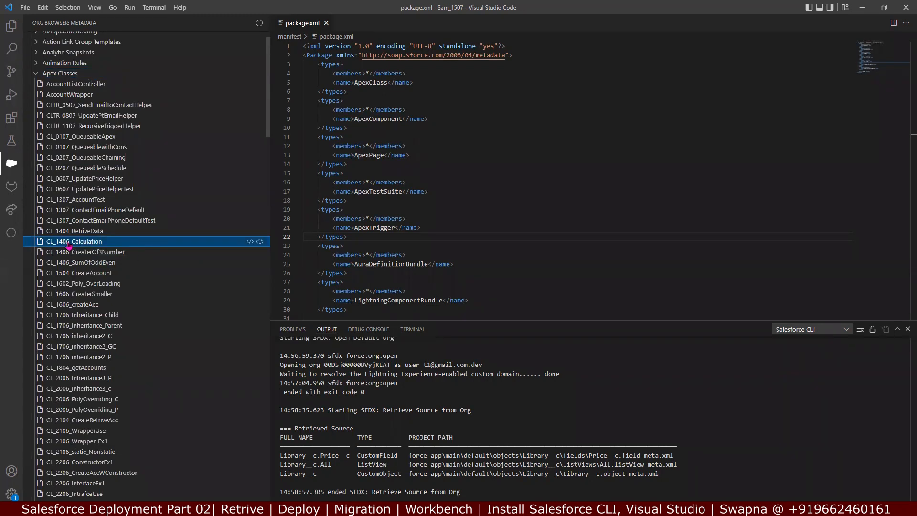
{"action": "left_click", "coordinate": [105, 263]}
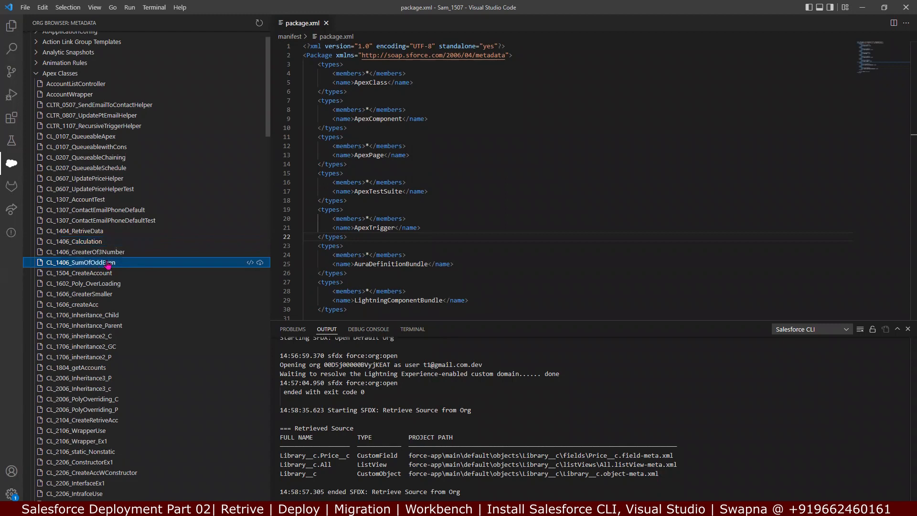
{"action": "left_click", "coordinate": [260, 263]}
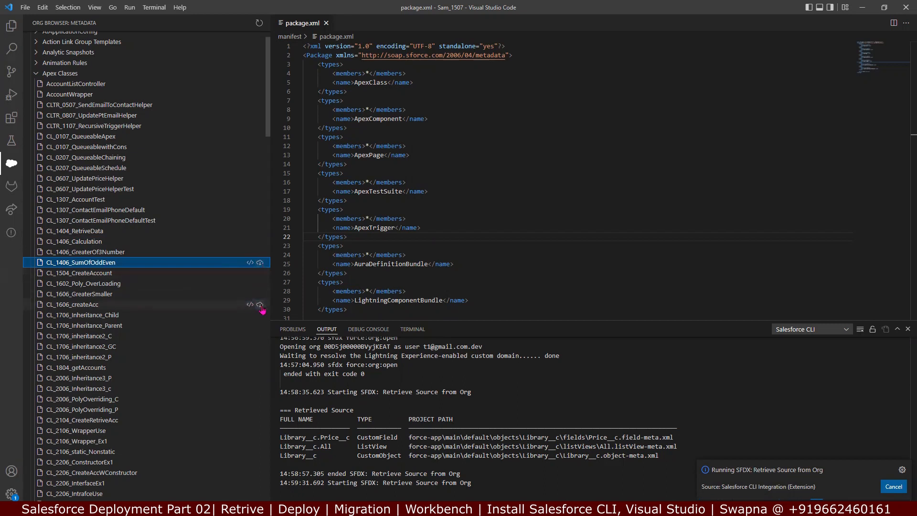
{"action": "left_click", "coordinate": [261, 307]}
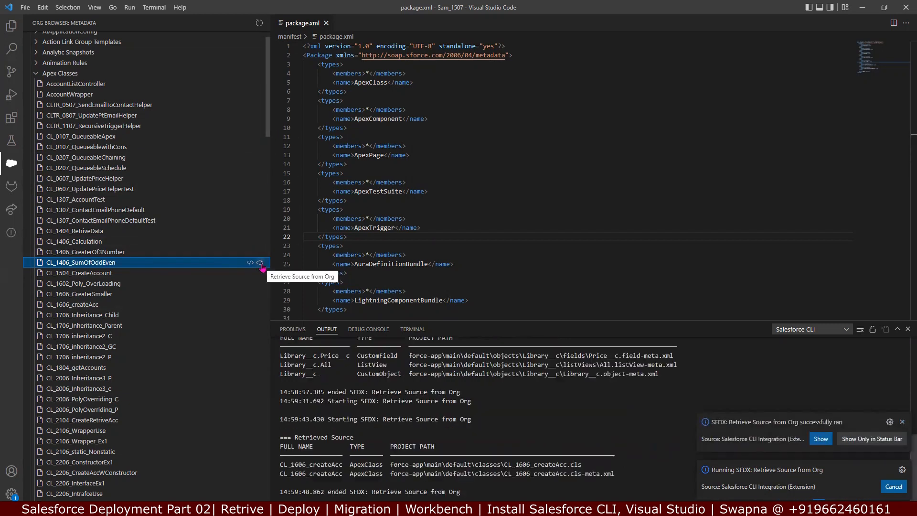
Step: Collapse Apex Classes in the Org Browser and look over the org's list of metadata types
{"action": "left_click_drag", "start_coordinate": [268, 132], "coordinate": [273, 506]}
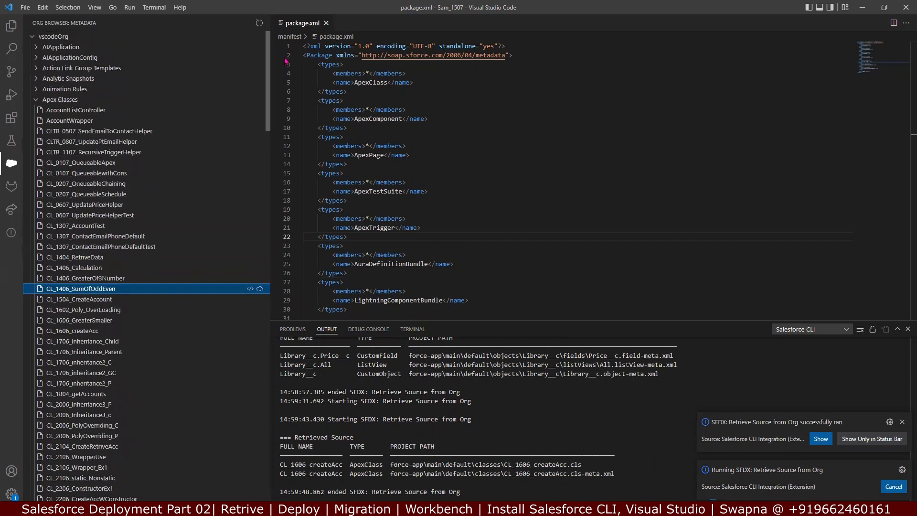
{"action": "left_click", "coordinate": [37, 101]}
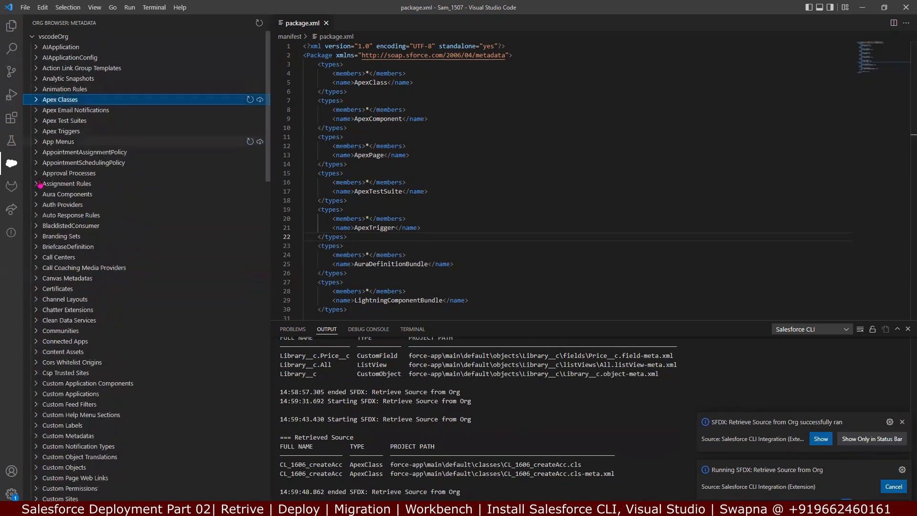
{"action": "left_click", "coordinate": [31, 39]}
{"action": "left_click", "coordinate": [31, 39]}
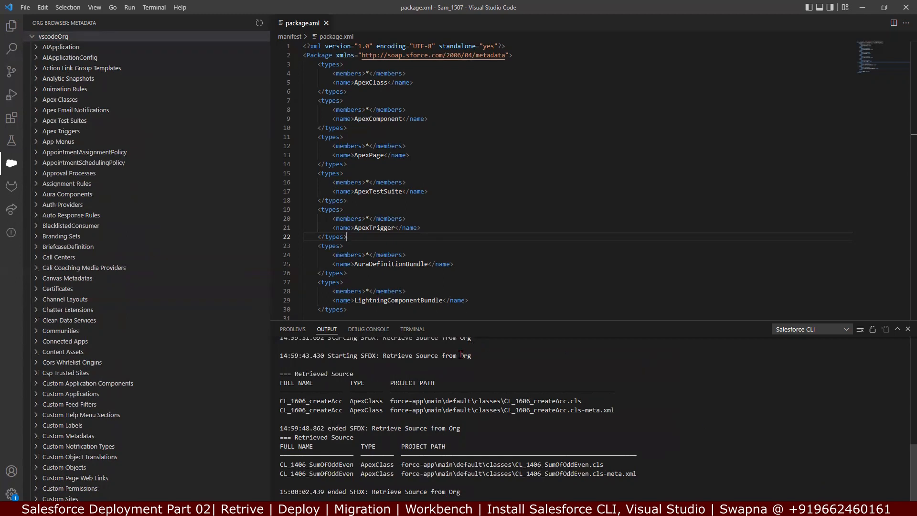
{"action": "scroll", "coordinate": [180, 467], "scroll_direction": "down", "scroll_amount": 4}
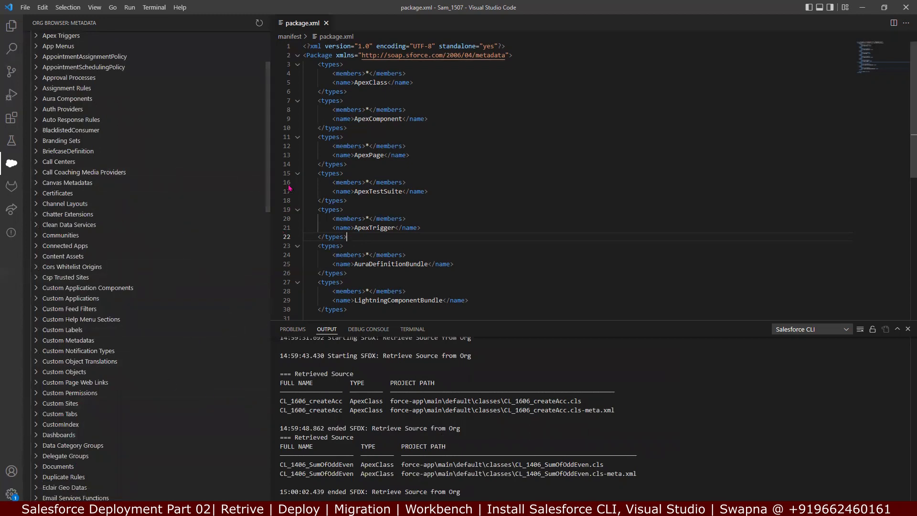
{"action": "left_click_drag", "start_coordinate": [267, 192], "coordinate": [278, 122]}
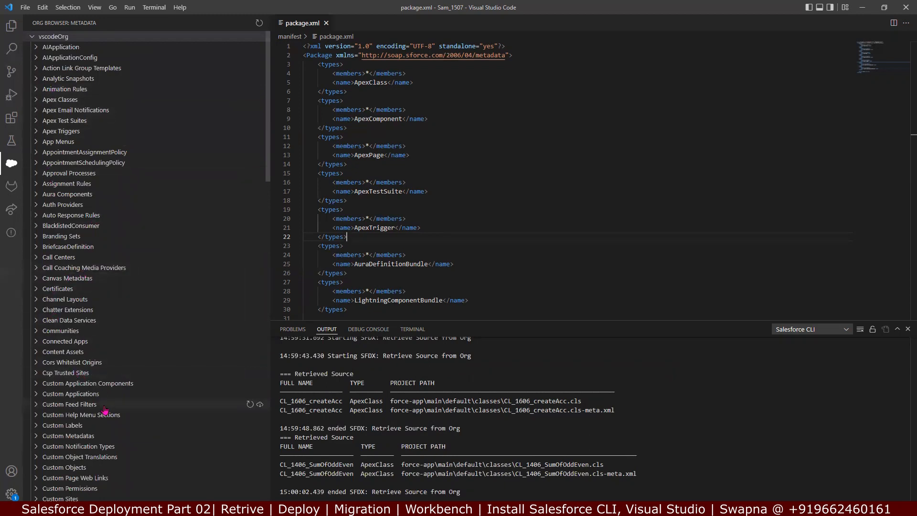
Step: Expand Static Resources in the Org Browser and retrieve the source of dream from the org
{"action": "scroll", "coordinate": [105, 410], "scroll_direction": "down", "scroll_amount": 5}
{"action": "scroll", "coordinate": [105, 412], "scroll_direction": "down", "scroll_amount": 15}
{"action": "scroll", "coordinate": [100, 420], "scroll_direction": "down", "scroll_amount": 3}
{"action": "scroll", "coordinate": [219, 474], "scroll_direction": "down", "scroll_amount": 6}
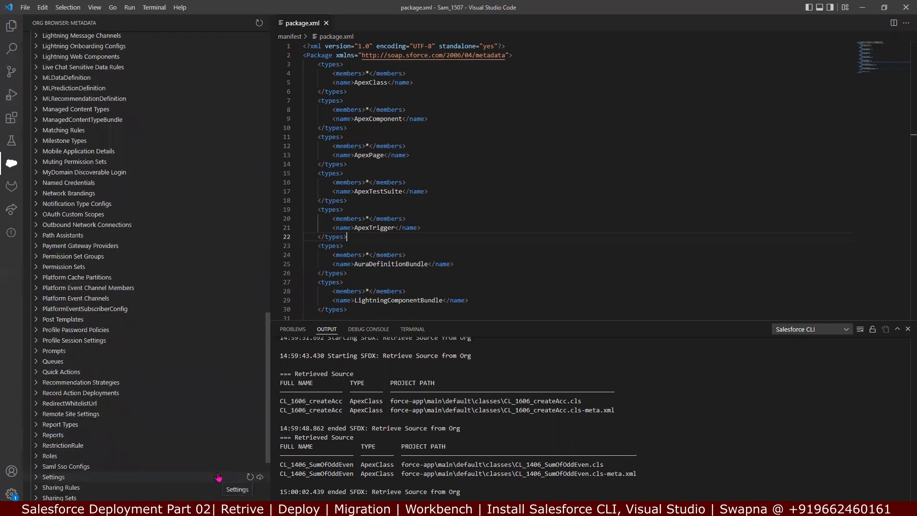
{"action": "scroll", "coordinate": [218, 477], "scroll_direction": "down", "scroll_amount": 3}
{"action": "left_click", "coordinate": [41, 458]}
{"action": "scroll", "coordinate": [205, 441], "scroll_direction": "down", "scroll_amount": 3}
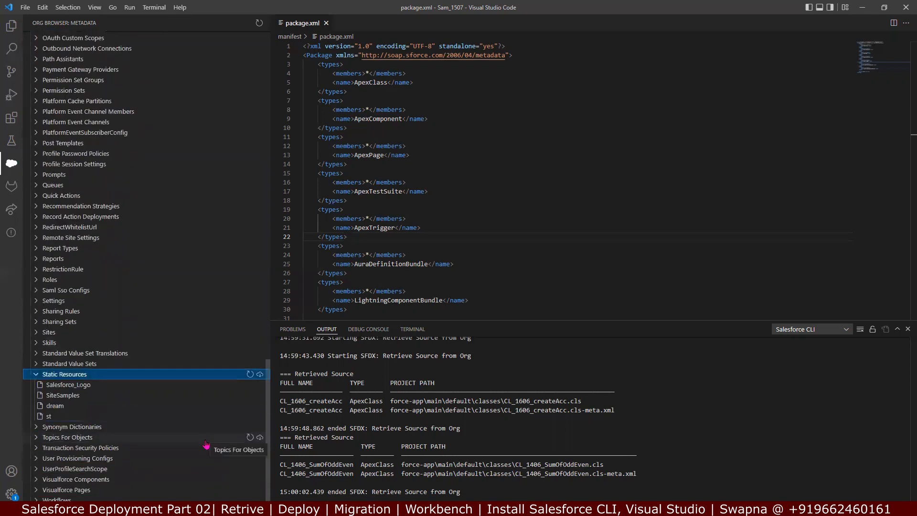
{"action": "left_click", "coordinate": [258, 409]}
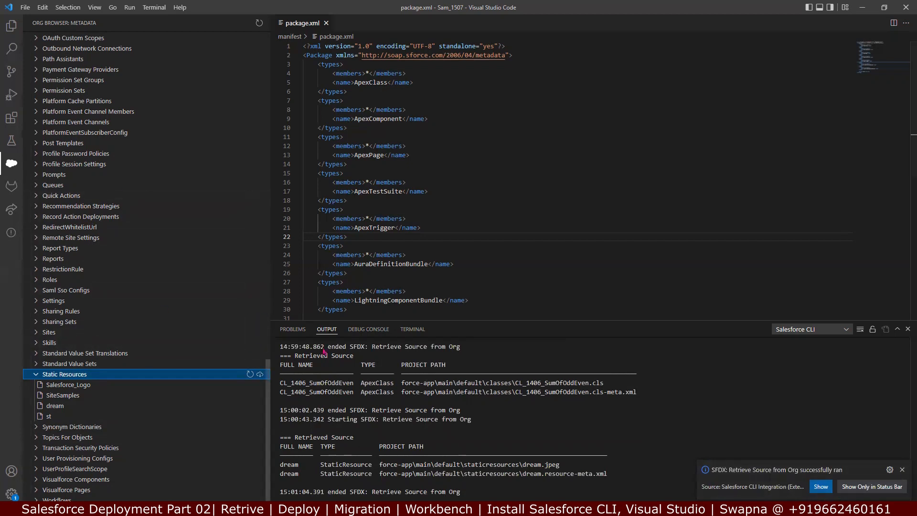
Step: Return to the Sam_1507 project files in the Explorer and close package.xml
{"action": "scroll", "coordinate": [184, 459], "scroll_direction": "up", "scroll_amount": 5}
{"action": "scroll", "coordinate": [184, 459], "scroll_direction": "up", "scroll_amount": 20}
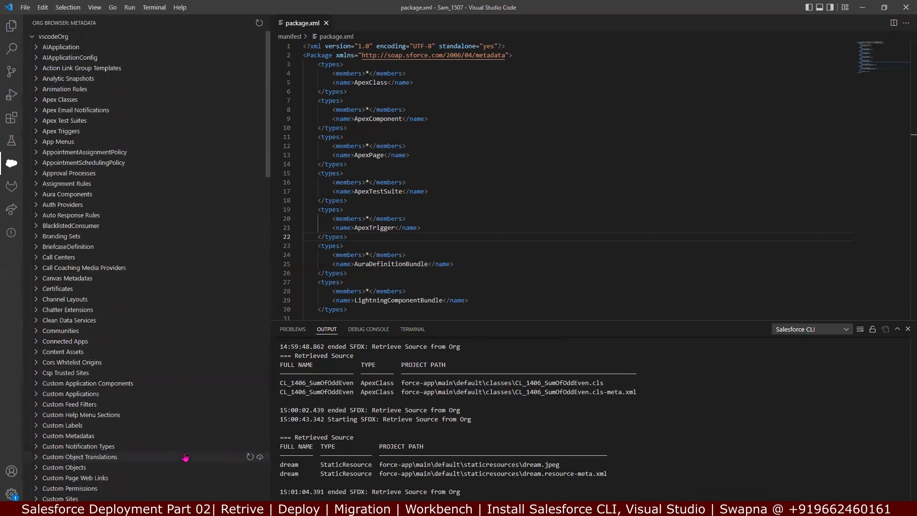
{"action": "left_click", "coordinate": [12, 25]}
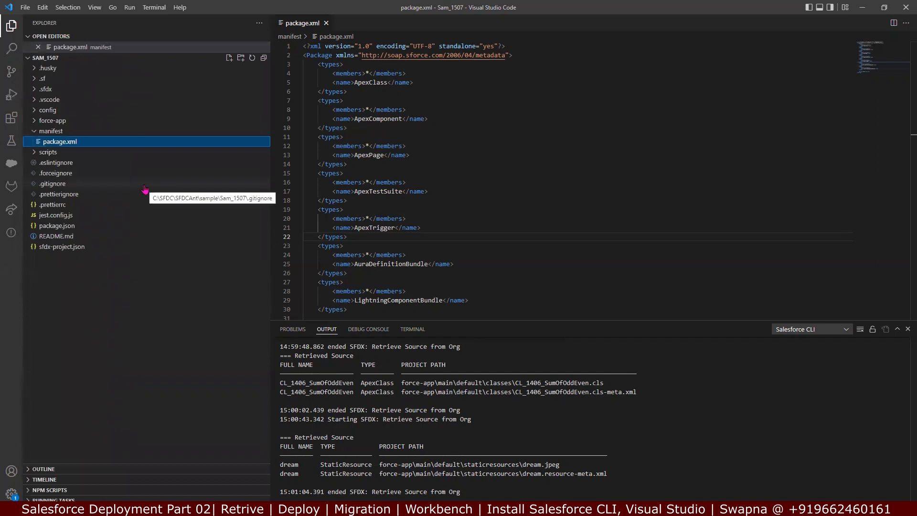
{"action": "left_click", "coordinate": [327, 23]}
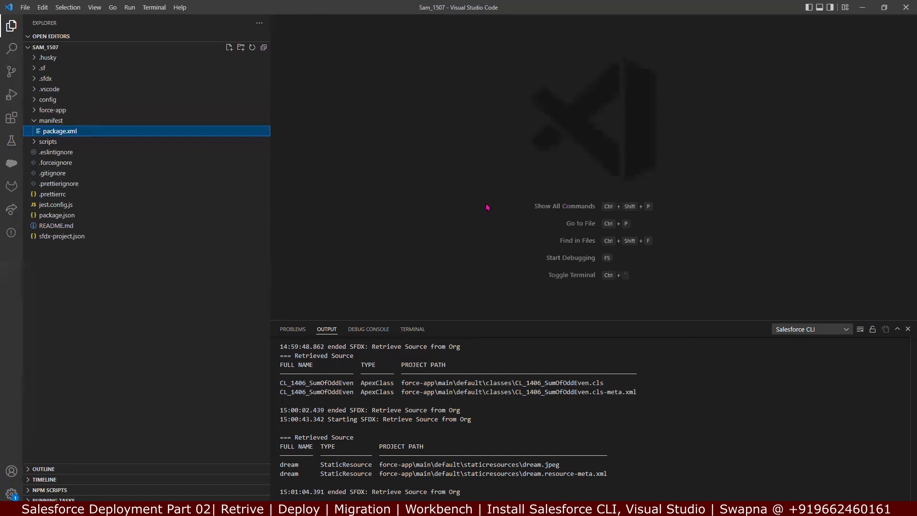
{"action": "key", "text": "ctrl+shift+p"}
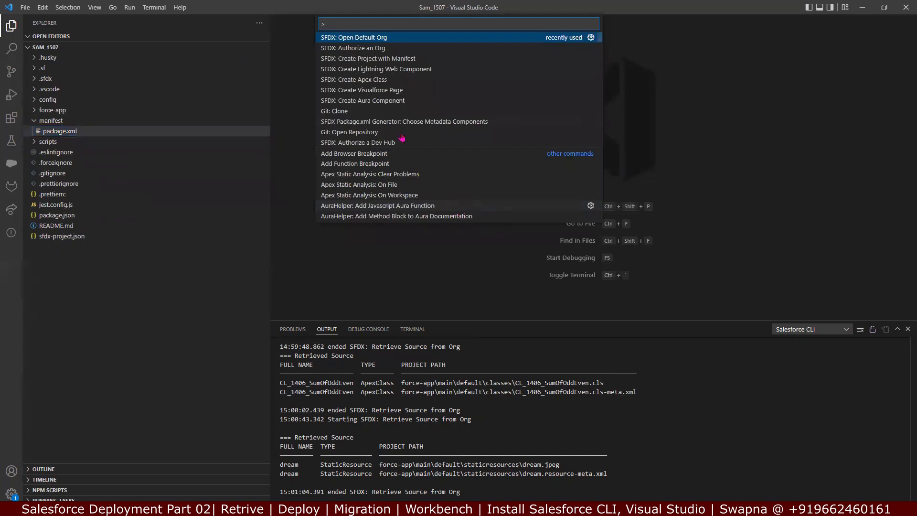
{"action": "left_click", "coordinate": [375, 48]}
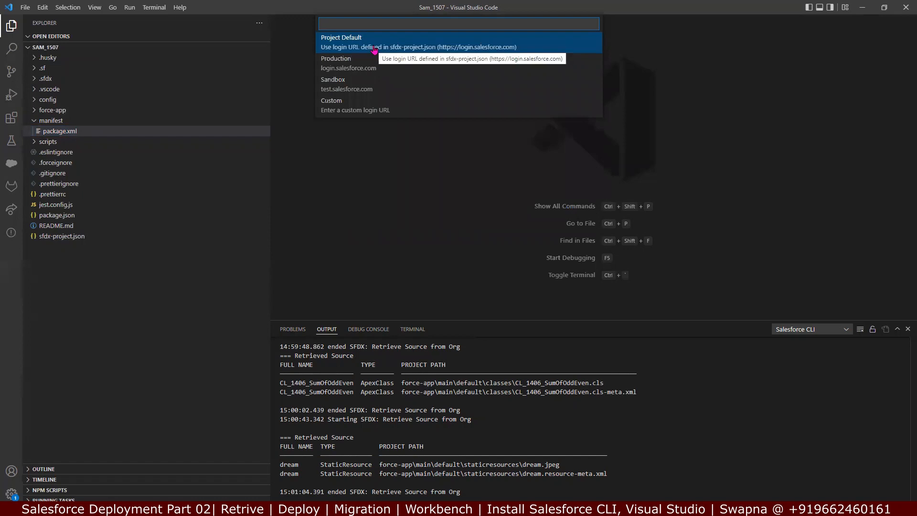
{"action": "left_click", "coordinate": [379, 110]}
{"action": "key", "text": "Return"}
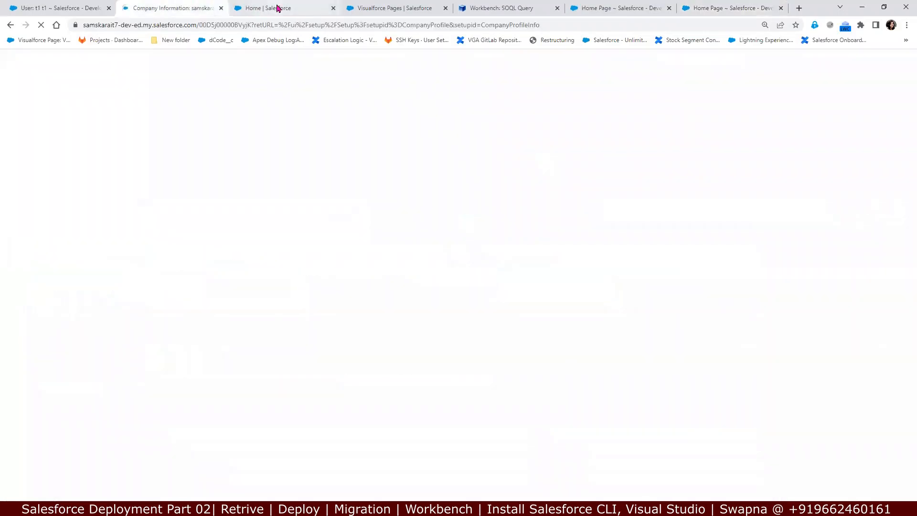
Step: In the browser, switch the samskarait-6c-dev-ed org to Salesforce Classic, copy its my.salesforce.com base URL and return to Visual Studio Code
{"action": "left_click", "coordinate": [205, 25]}
{"action": "left_click", "coordinate": [201, 25]}
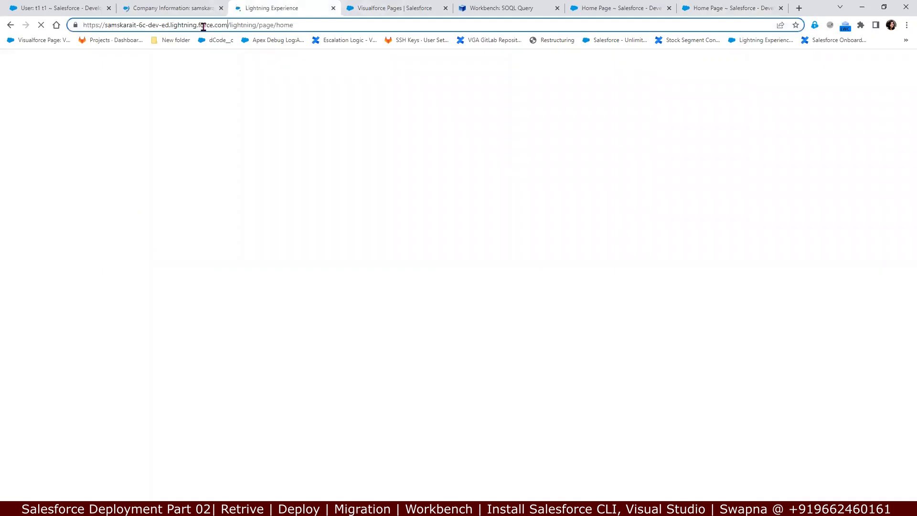
{"action": "left_click_drag", "start_coordinate": [227, 25], "coordinate": [61, 26]}
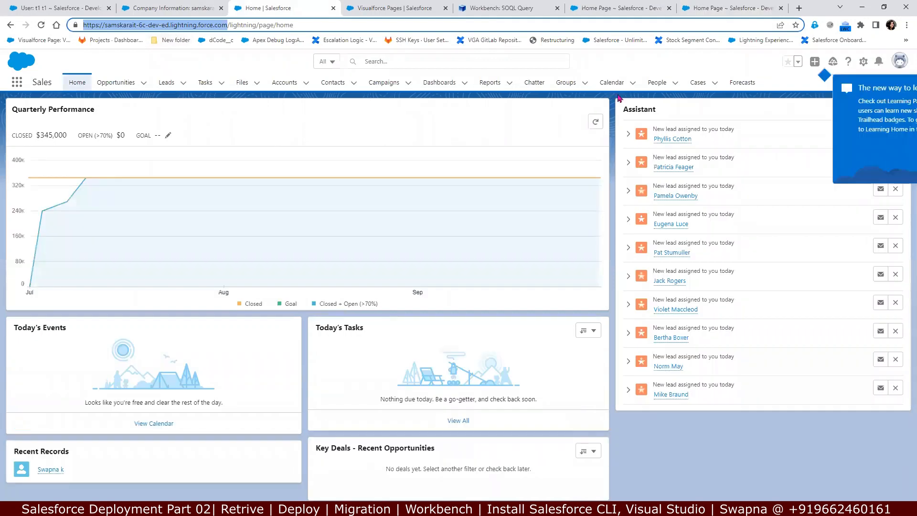
{"action": "left_click", "coordinate": [899, 68]}
{"action": "left_click", "coordinate": [778, 344]}
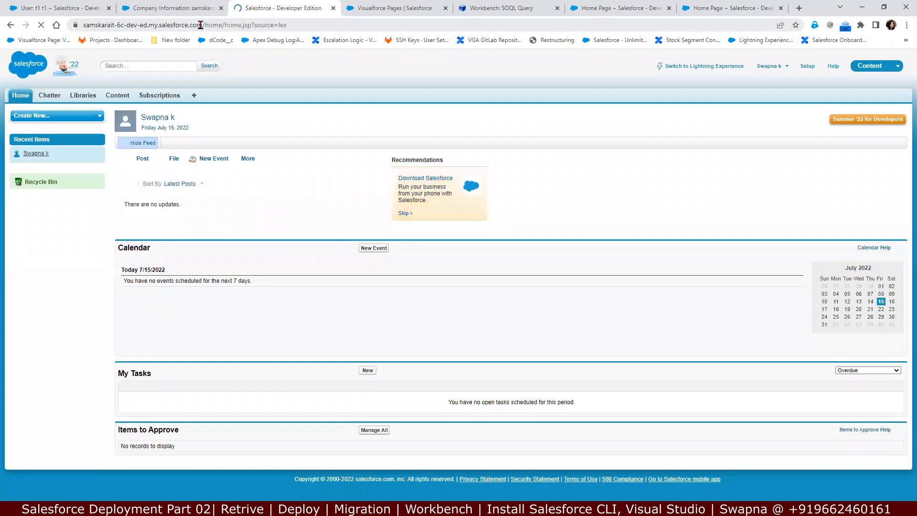
{"action": "left_click_drag", "start_coordinate": [203, 25], "coordinate": [74, 28]}
{"action": "key", "text": "ctrl+c"}
{"action": "key", "text": "alt+Tab"}
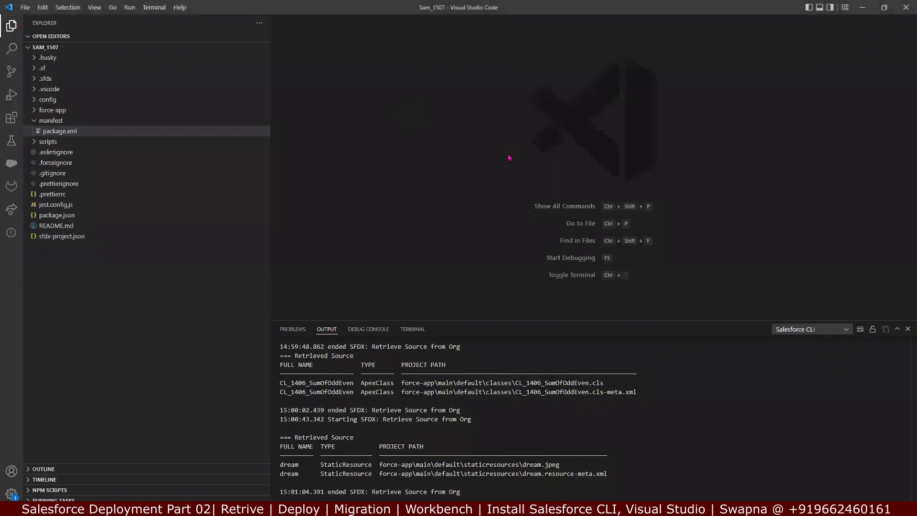
{"action": "key", "text": "ctrl+shift+p"}
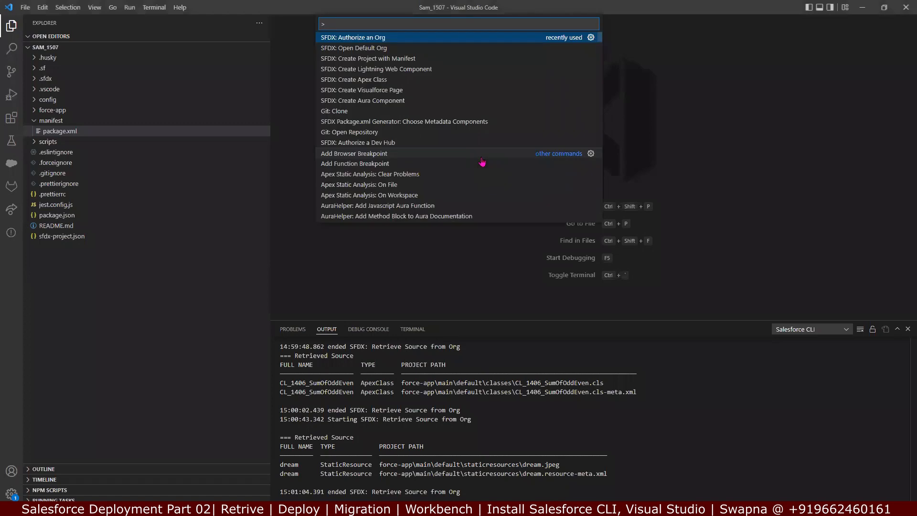
{"action": "left_click", "coordinate": [364, 38]}
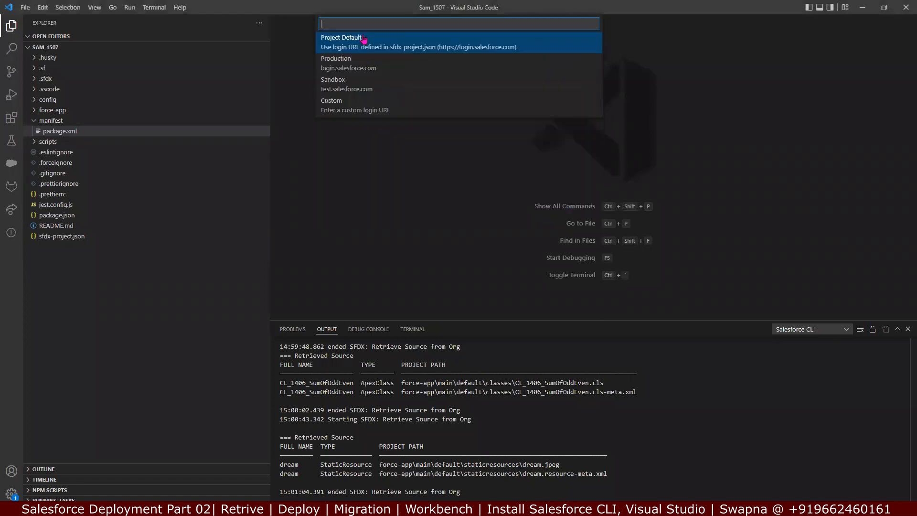
{"action": "left_click", "coordinate": [363, 110]}
{"action": "key", "text": "ctrl+v"}
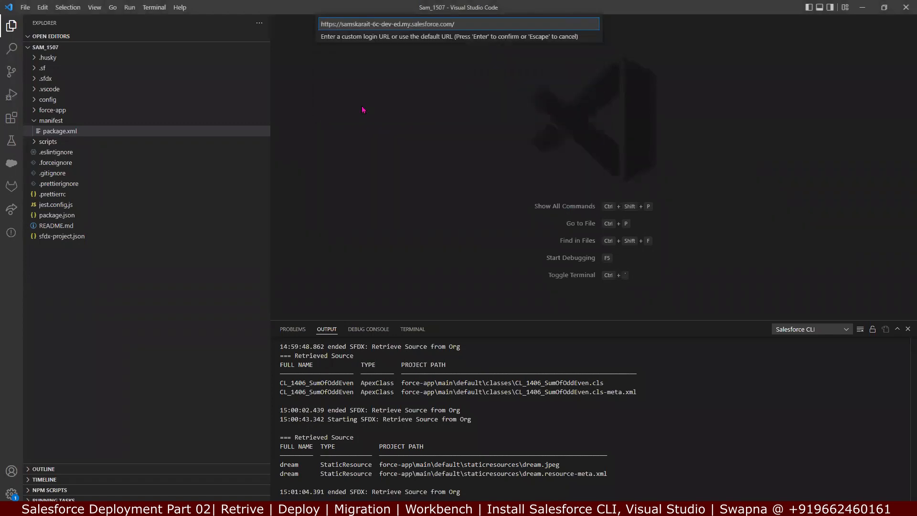
{"action": "key", "text": "Return"}
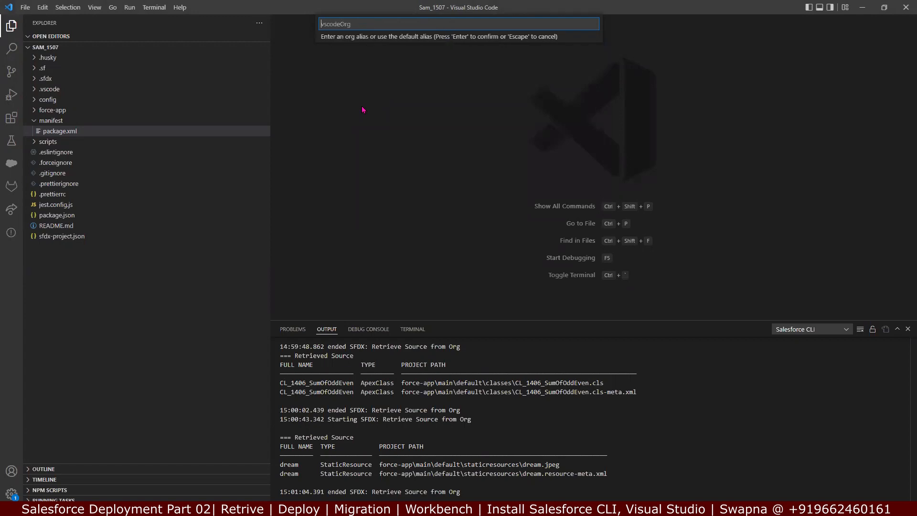
{"action": "key", "text": "Return"}
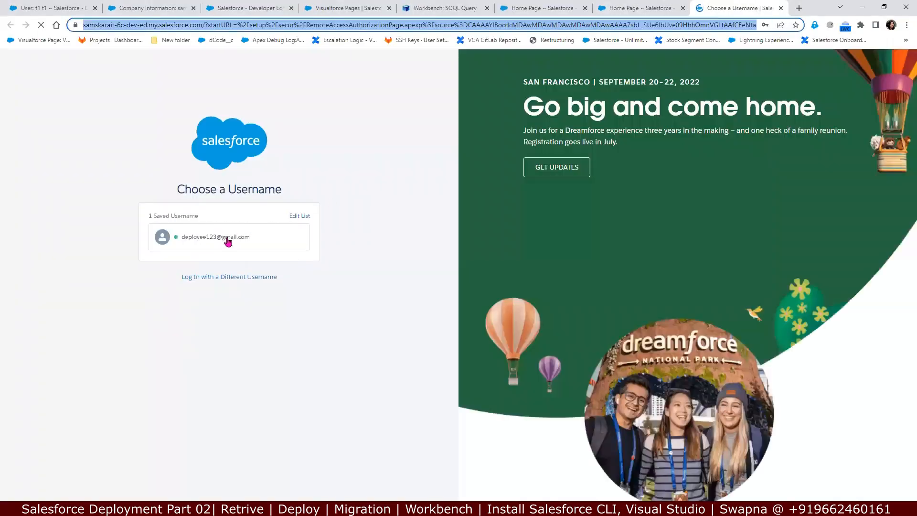
{"action": "left_click", "coordinate": [228, 241]}
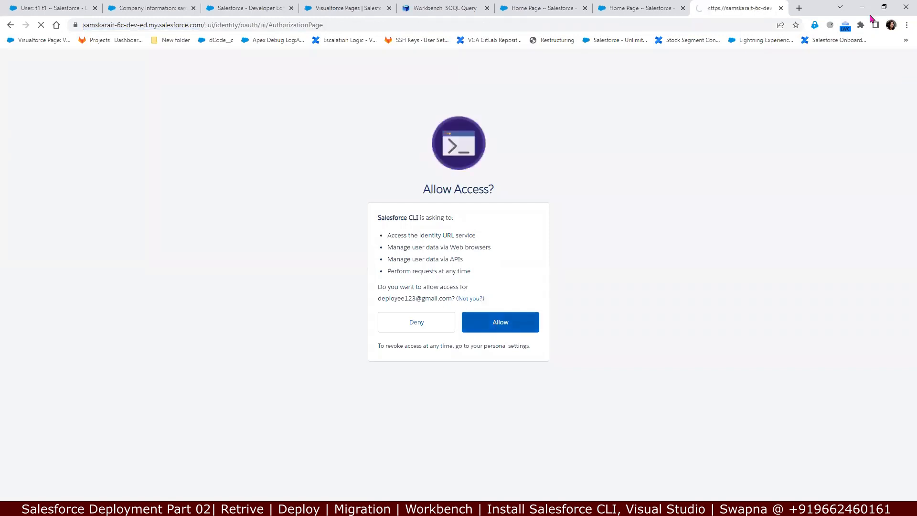
{"action": "left_click", "coordinate": [861, 9]}
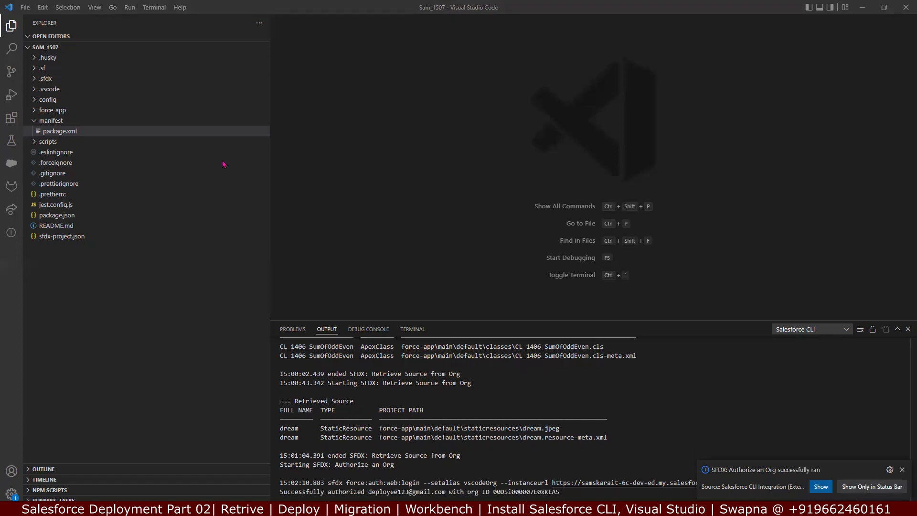
Step: Expand force-app/main/default and its objects folder to examine the retrieved Library__c files
{"action": "left_click", "coordinate": [38, 111]}
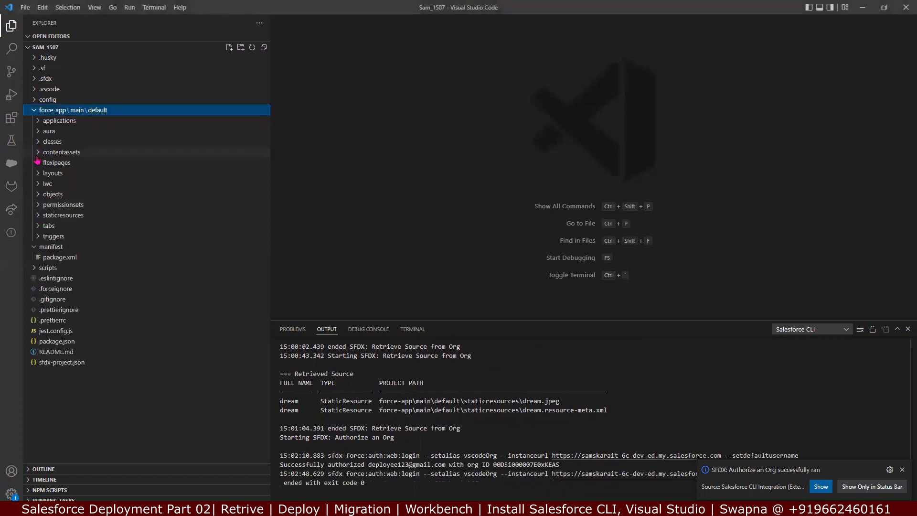
{"action": "left_click", "coordinate": [38, 195]}
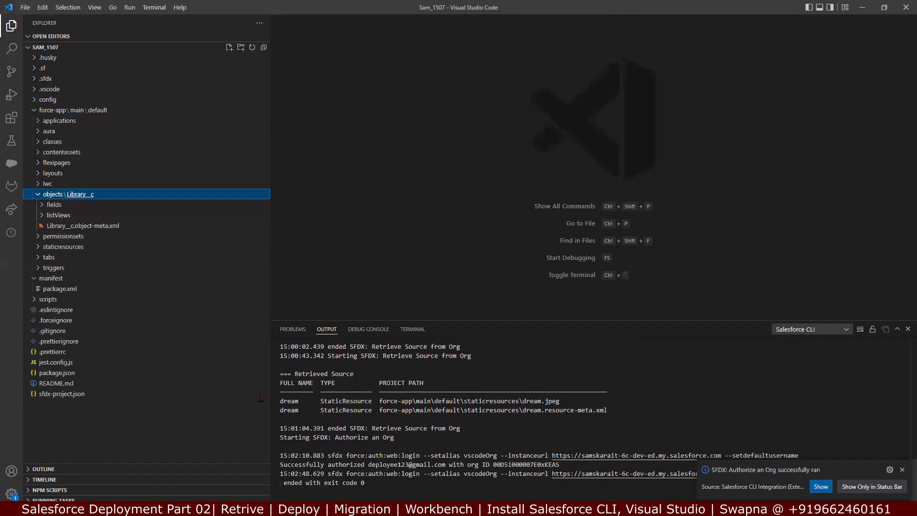
{"action": "left_click", "coordinate": [430, 161]}
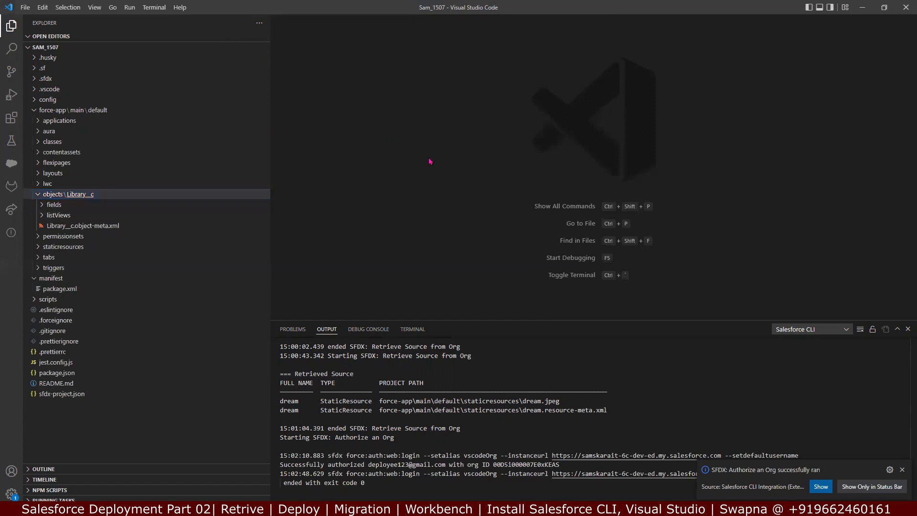
Step: Open the default org in the browser, search Setup for "Objec" and view the Custom Objects page
{"action": "key", "text": "ctrl+shift+p"}
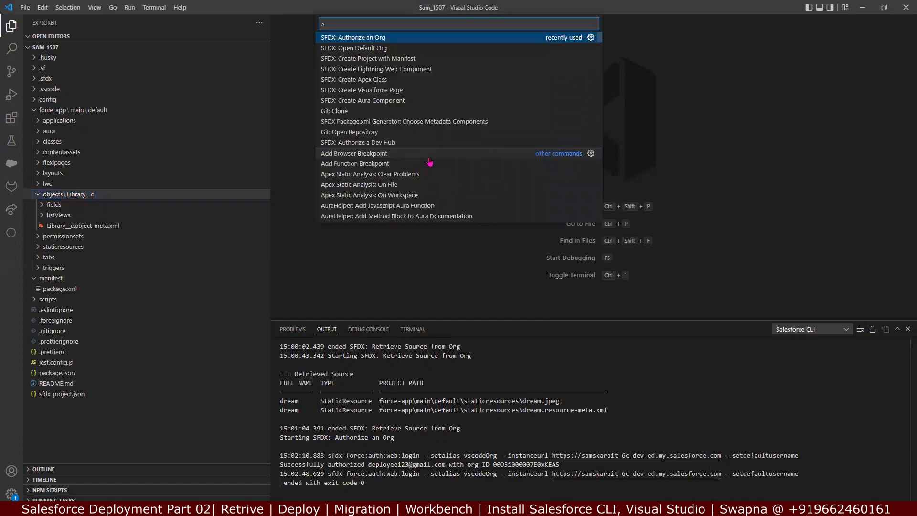
{"action": "left_click", "coordinate": [363, 50]}
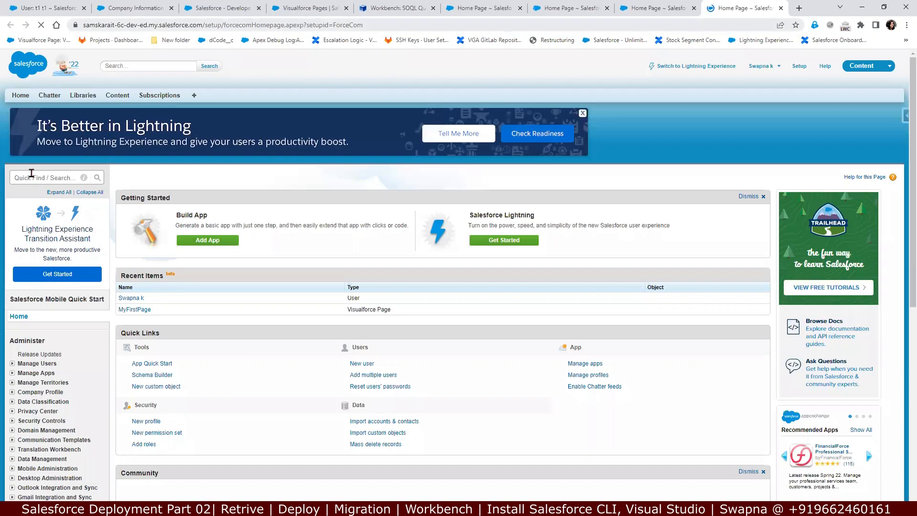
{"action": "left_click", "coordinate": [31, 173]}
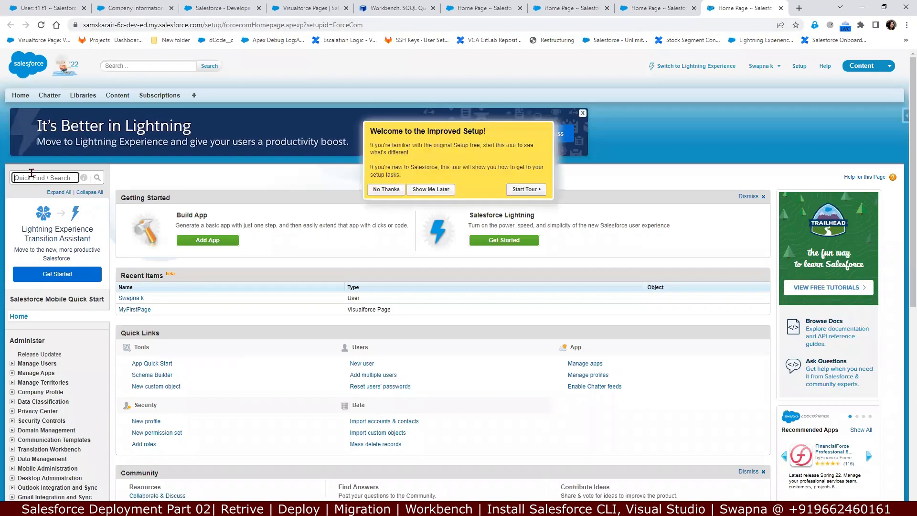
{"action": "type", "text": "Objec"}
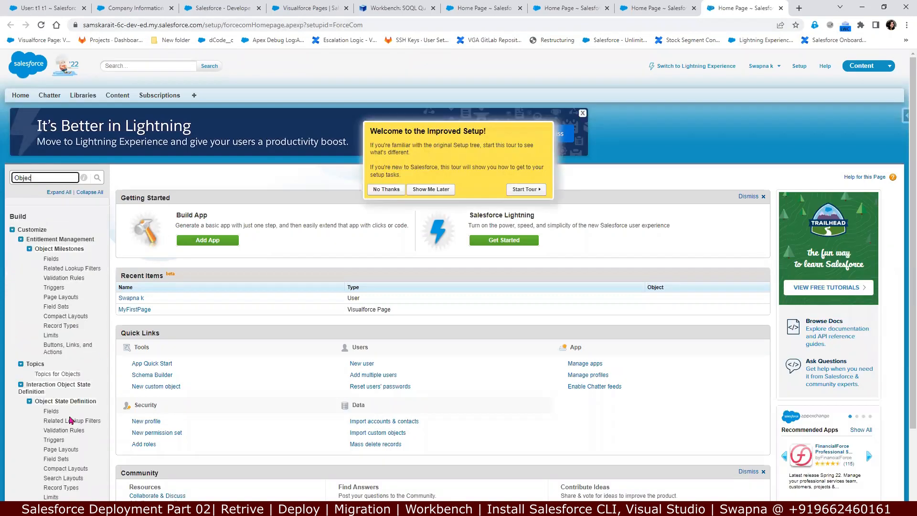
{"action": "scroll", "coordinate": [43, 447], "scroll_direction": "down", "scroll_amount": 2}
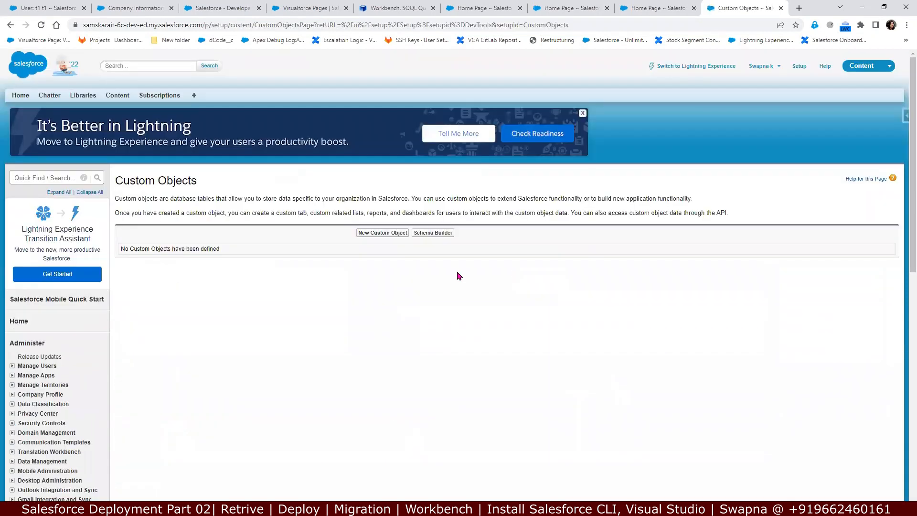
Step: Switch back to Visual Studio Code, open Library__c.object-meta.xml and collapse the objects/Library__c folder
{"action": "key", "text": "alt+Tab"}
{"action": "left_click", "coordinate": [101, 236]}
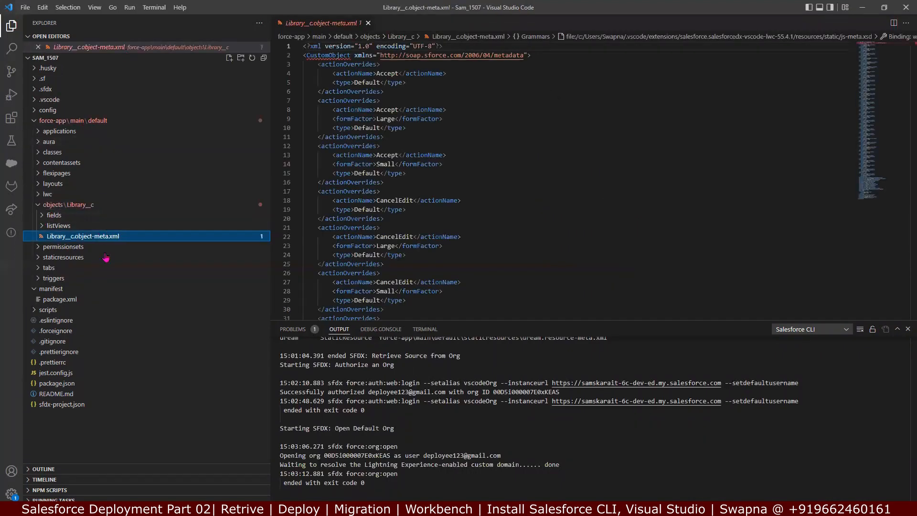
{"action": "left_click", "coordinate": [82, 211]}
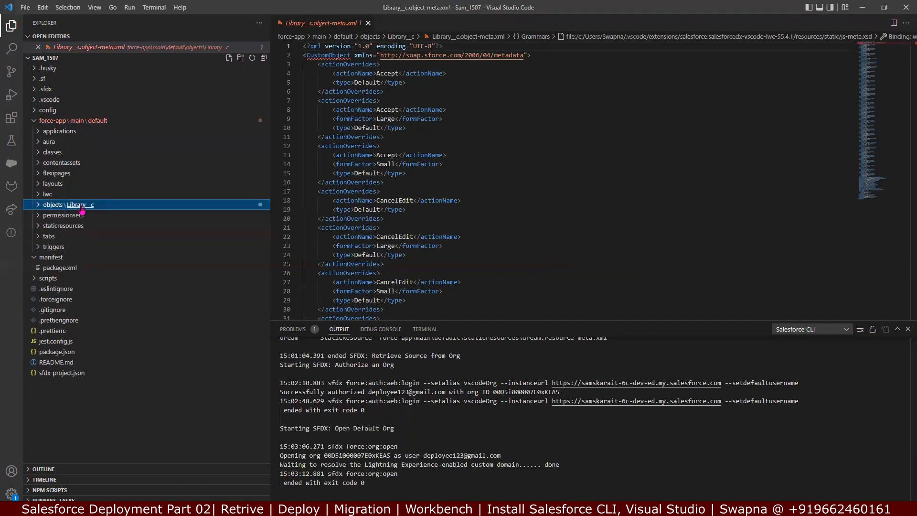
Step: Expand the objects/Library__c folder and deploy Library__c.object-meta.xml to the org with SFDX: Deploy Source to Org
{"action": "left_click", "coordinate": [82, 209]}
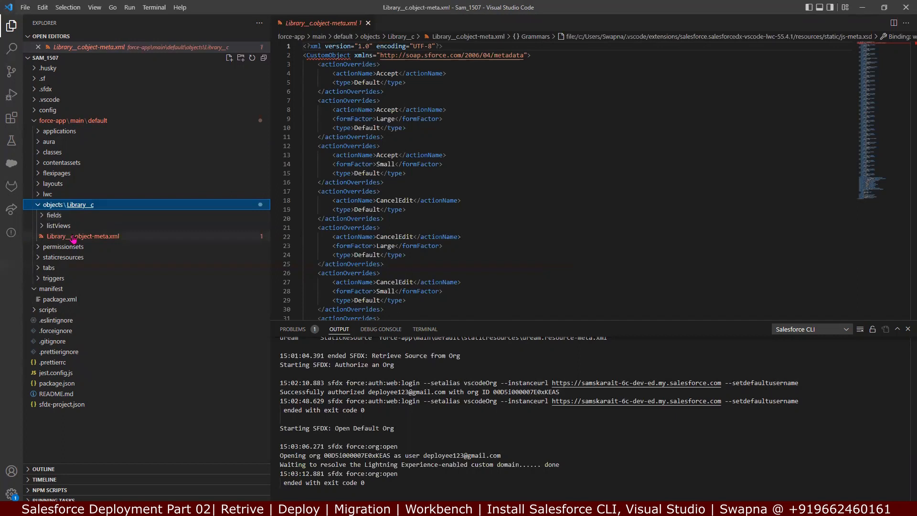
{"action": "left_click", "coordinate": [74, 237]}
{"action": "right_click", "coordinate": [73, 239]}
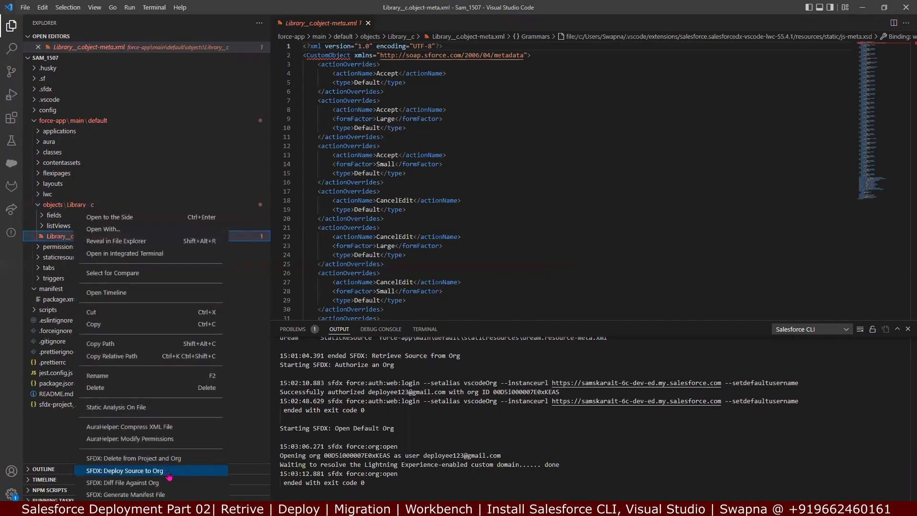
{"action": "left_click", "coordinate": [125, 471]}
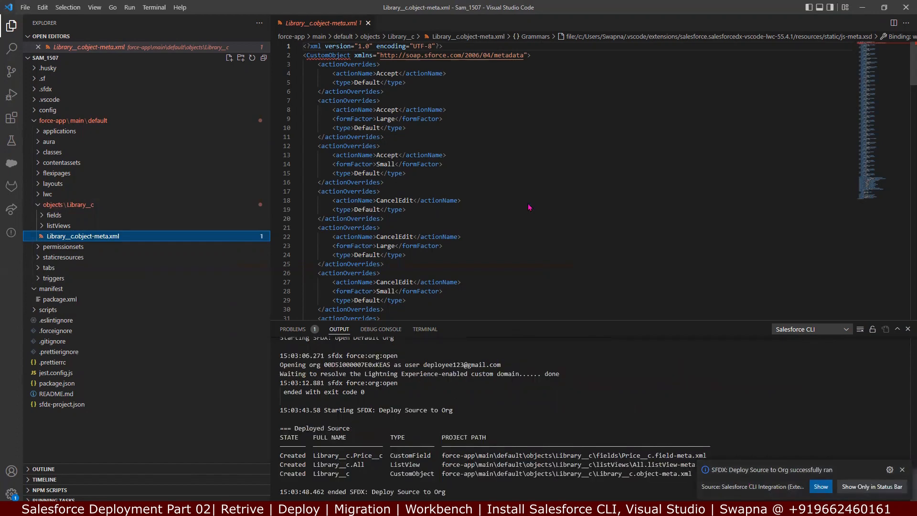
Step: Switch to the browser, reload the Custom Objects page and examine the Library object's definition and fields
{"action": "key", "text": "alt+Tab"}
{"action": "left_click", "coordinate": [43, 25]}
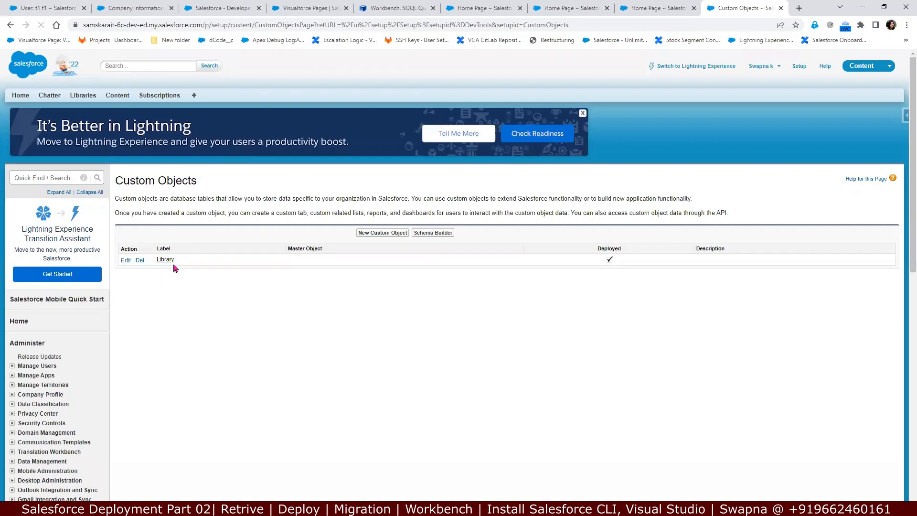
{"action": "left_click", "coordinate": [165, 260]}
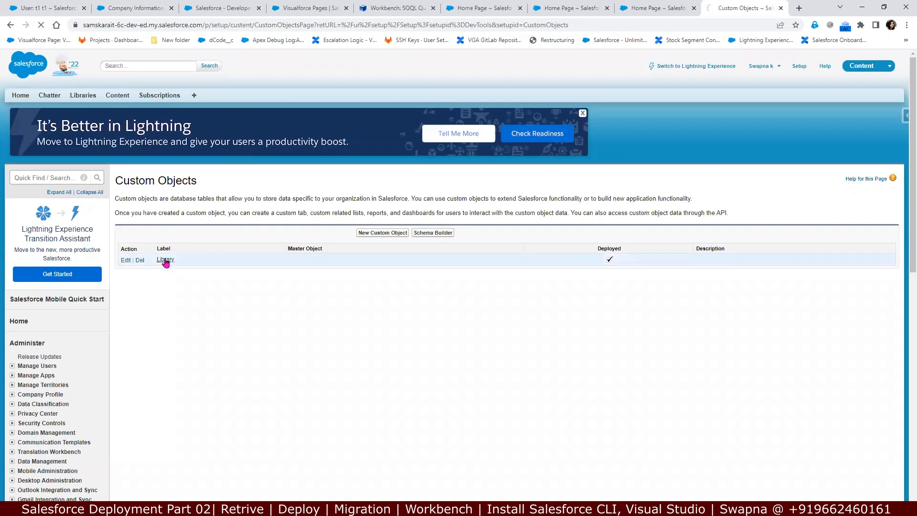
{"action": "scroll", "coordinate": [415, 370], "scroll_direction": "down", "scroll_amount": 3}
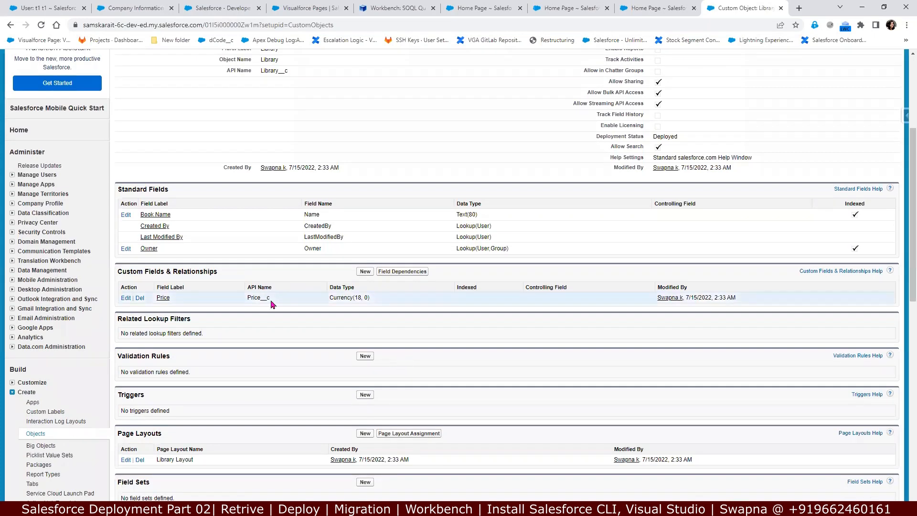
{"action": "scroll", "coordinate": [272, 304], "scroll_direction": "up", "scroll_amount": 2}
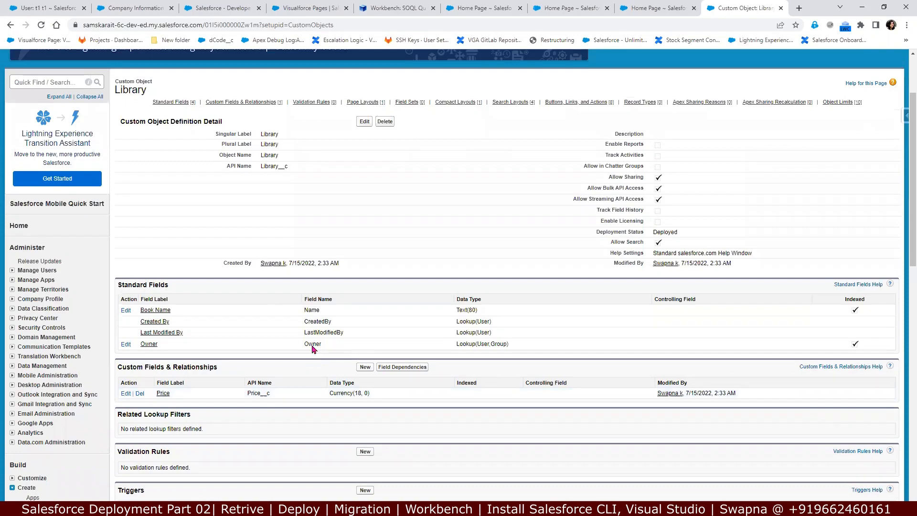
{"action": "scroll", "coordinate": [313, 349], "scroll_direction": "up", "scroll_amount": 2}
Step: Switch back to Visual Studio Code, expand the classes folder and open CL_1406_SumOfOddEven.cls
{"action": "key", "text": "alt+Tab"}
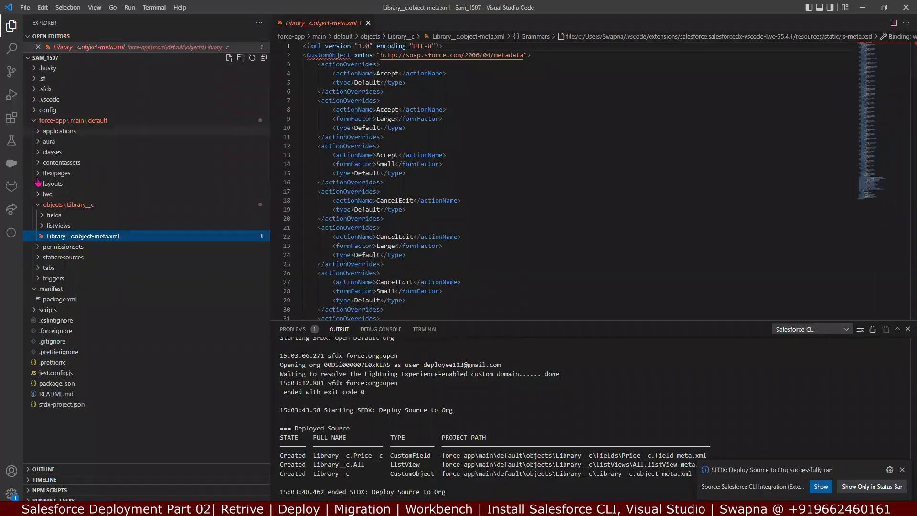
{"action": "left_click", "coordinate": [36, 152]}
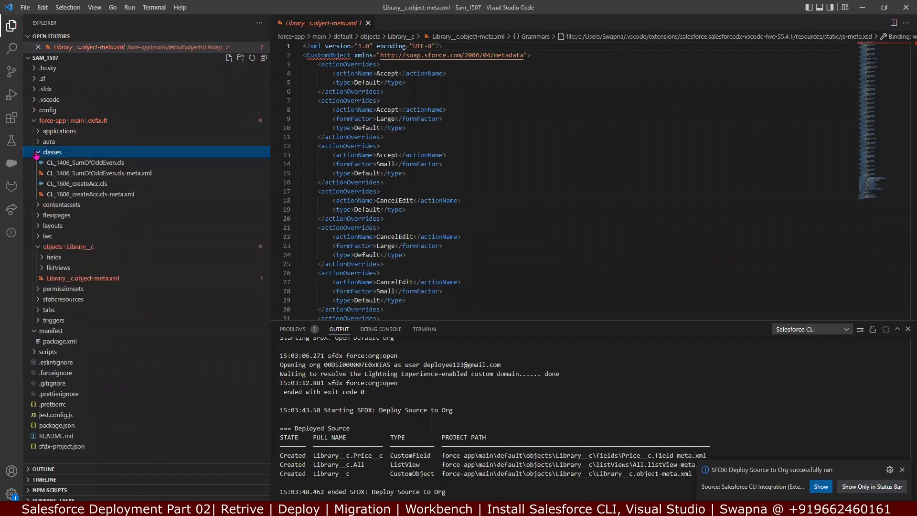
{"action": "left_click", "coordinate": [140, 165]}
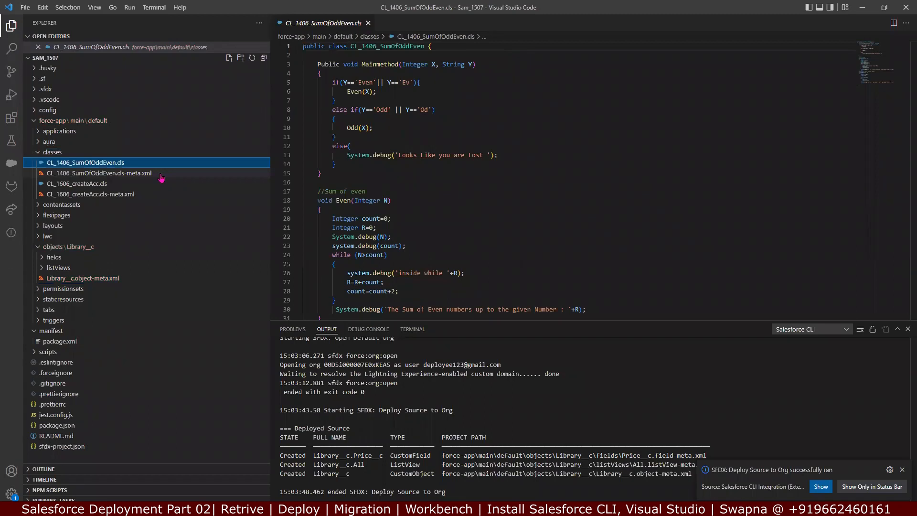
{"action": "key", "text": "shift+Down"}
{"action": "key", "text": "shift+Down"}
{"action": "key", "text": "shift+Down"}
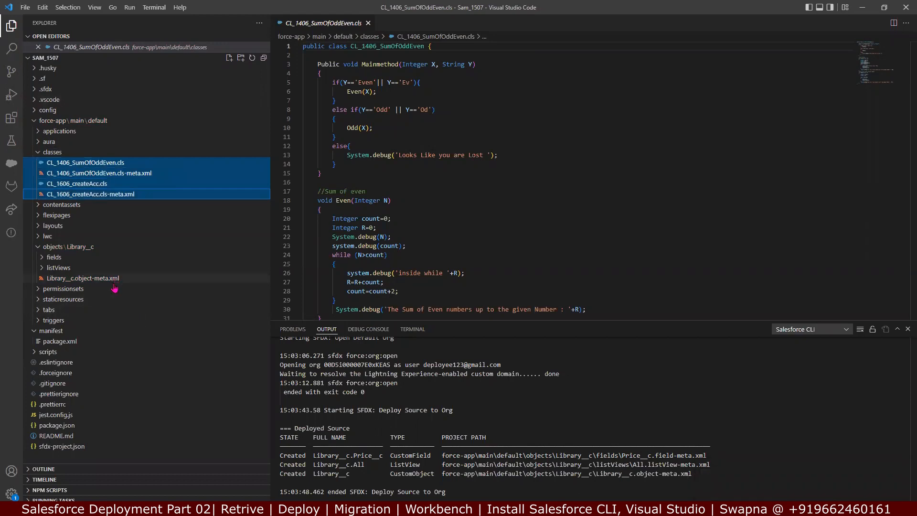
{"action": "left_click", "coordinate": [115, 165]}
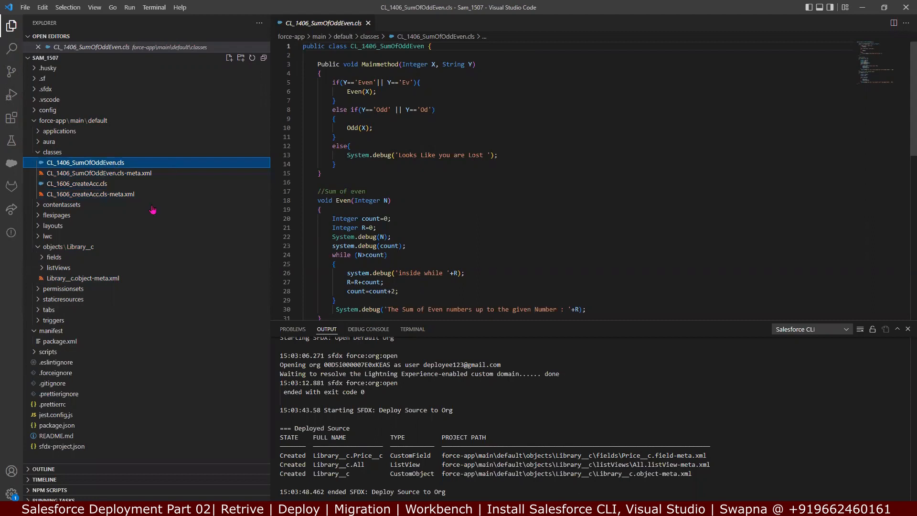
Step: Collapse the classes folder and deploy the whole folder with SFDX: Deploy Source to Org
{"action": "left_click", "coordinate": [53, 153]}
{"action": "right_click", "coordinate": [54, 154]}
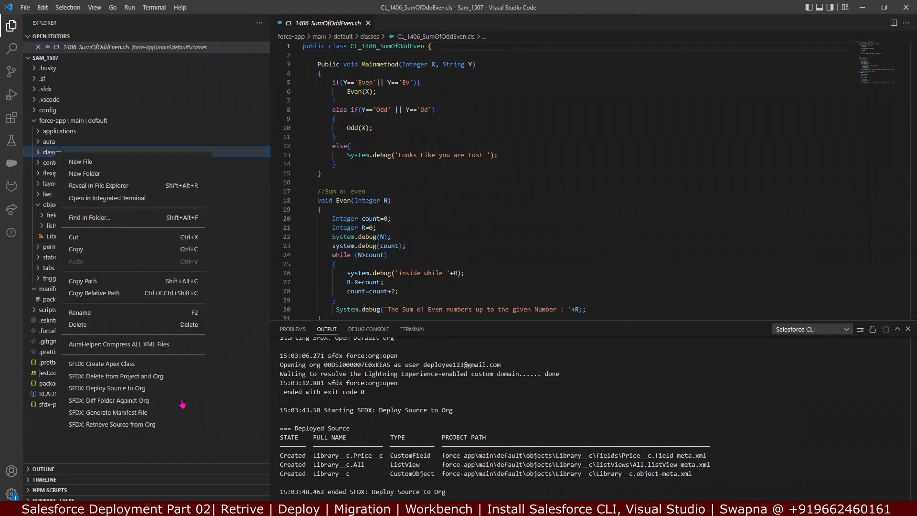
{"action": "left_click", "coordinate": [154, 388]}
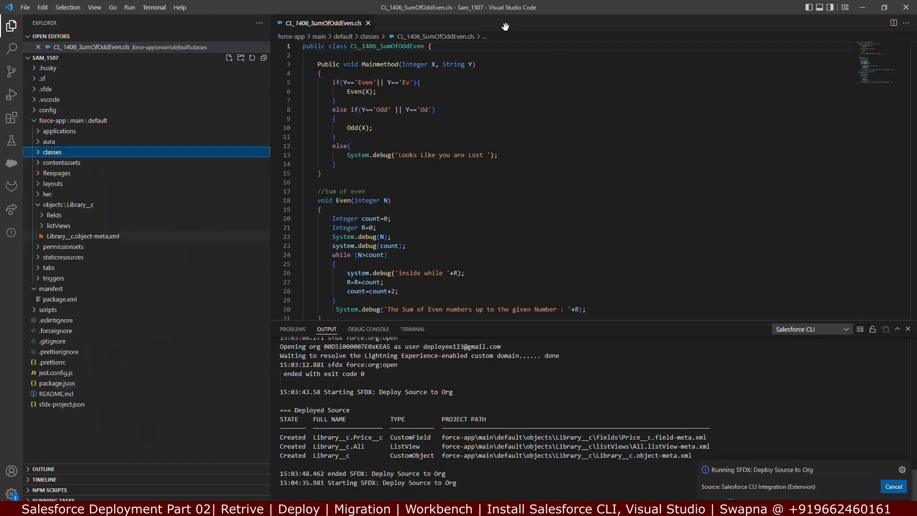
{"action": "left_click", "coordinate": [536, 136]}
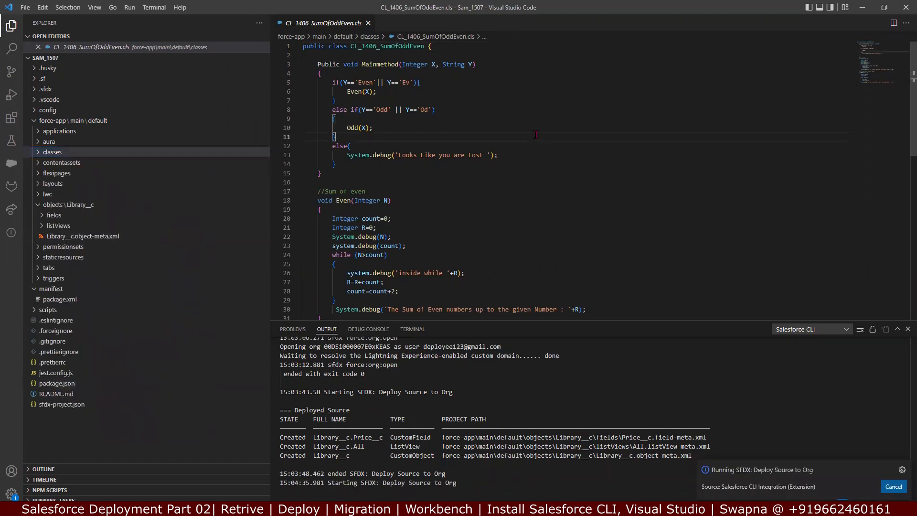
Step: Switch to the browser, search Setup for "Class" and view the Apex Classes page
{"action": "key", "text": "ctrl+shift+p"}
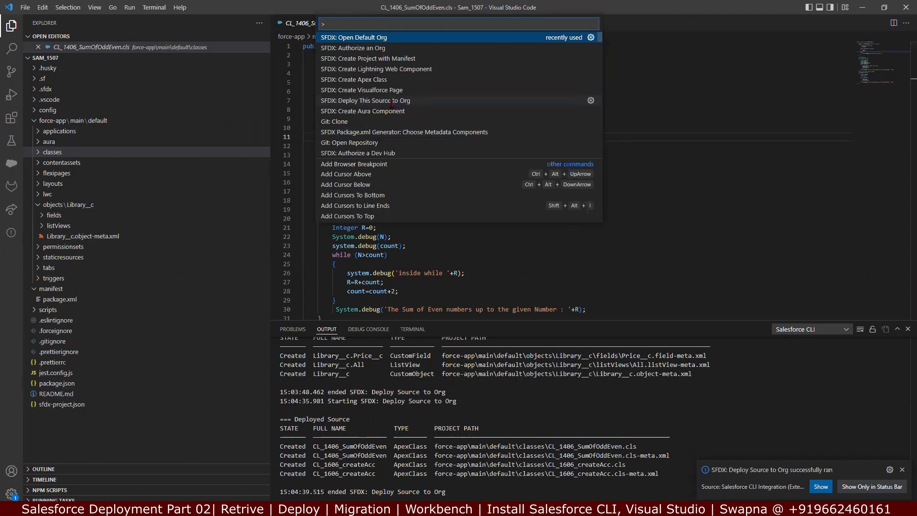
{"action": "key", "text": "alt+Tab"}
{"action": "left_click", "coordinate": [60, 177]}
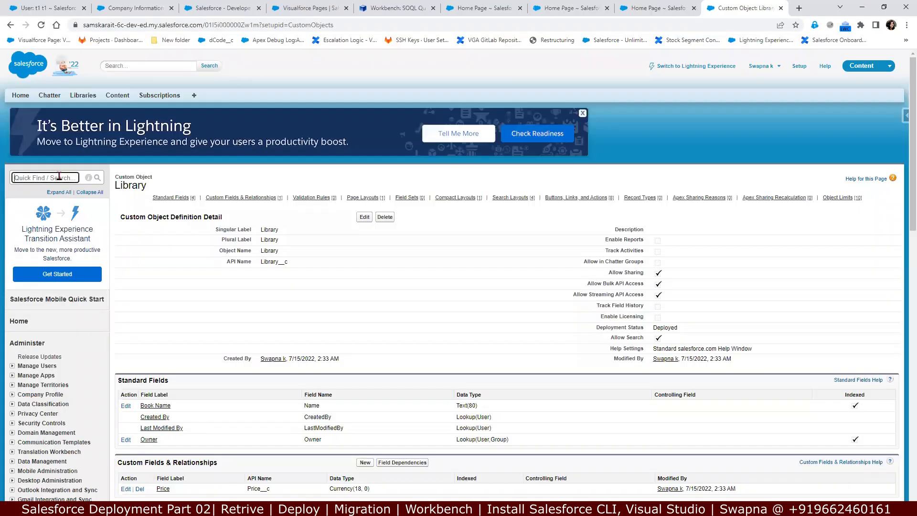
{"action": "type", "text": "Class"}
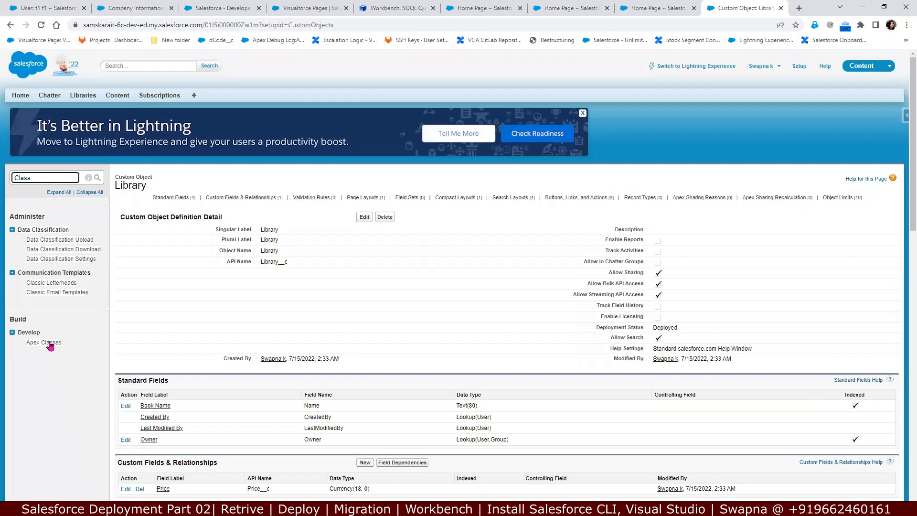
{"action": "left_click", "coordinate": [44, 342]}
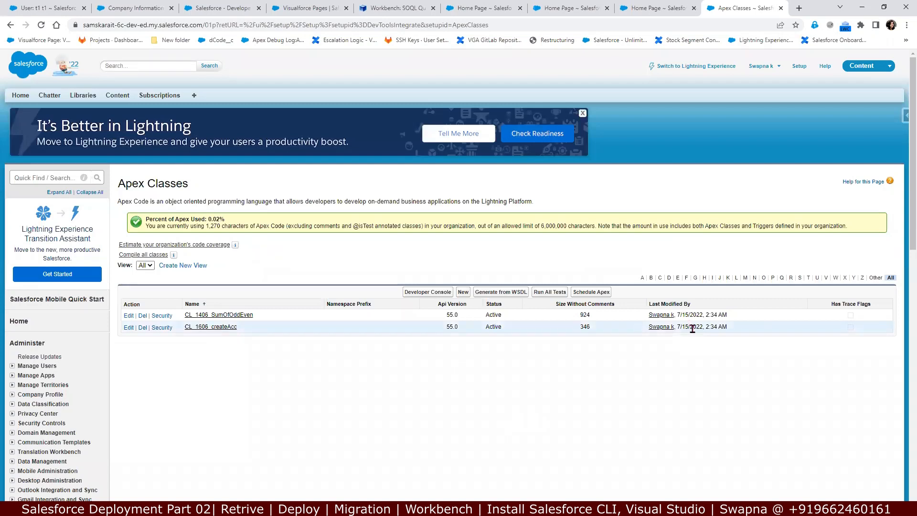
Step: Switch back to Visual Studio Code, close CL_1406_SumOfOddEven.cls and select the Apex classes' Deployed Source listing in the output
{"action": "key", "text": "alt+Tab"}
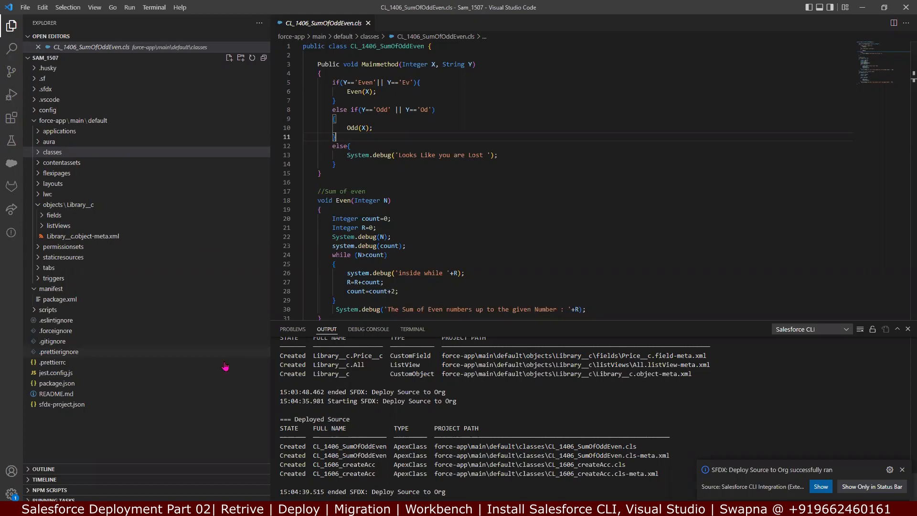
{"action": "left_click", "coordinate": [367, 25]}
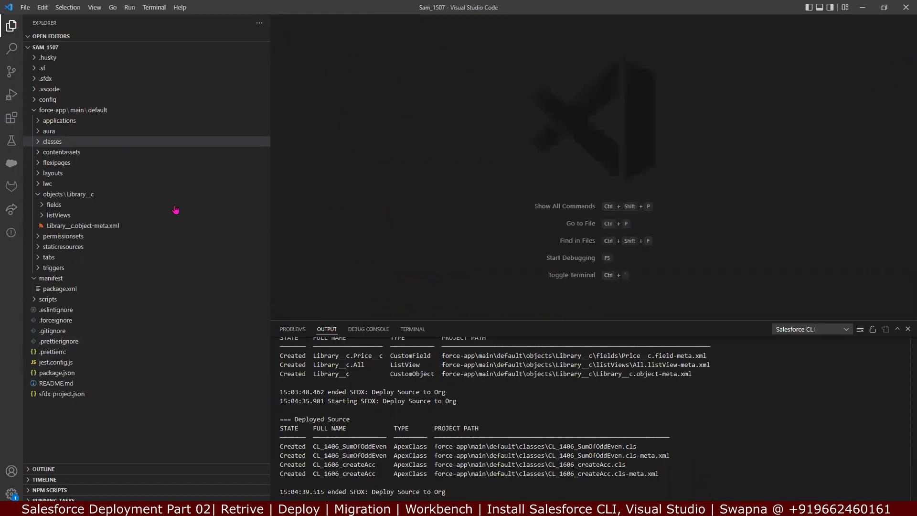
{"action": "left_click", "coordinate": [127, 230]}
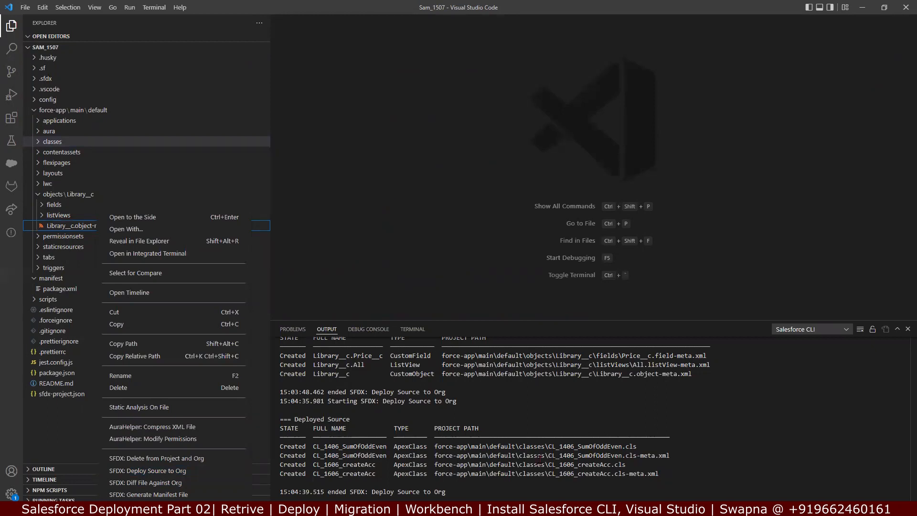
{"action": "left_click", "coordinate": [299, 428]}
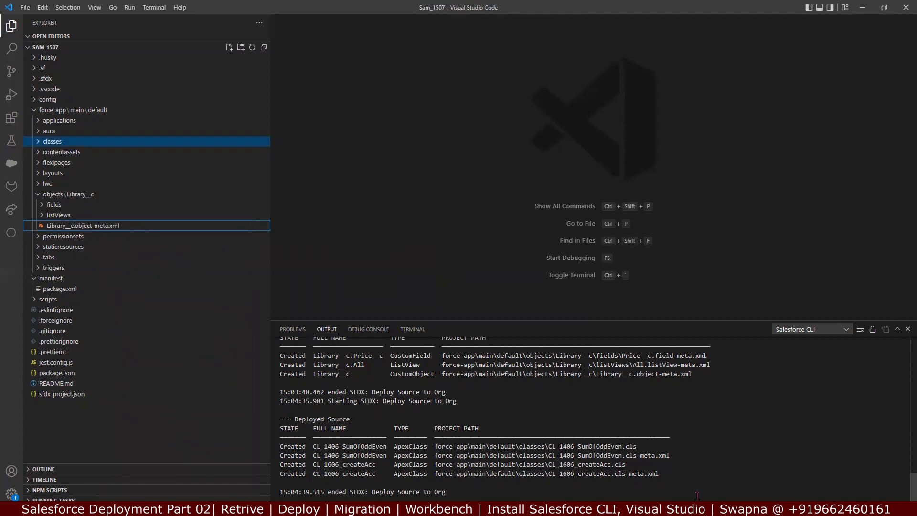
{"action": "left_click_drag", "start_coordinate": [697, 495], "coordinate": [288, 419]}
Step: Switch to the Notepad++ notes and add the heading "Visual Studio :" below the prerequisites list
{"action": "key", "text": "alt+Tab"}
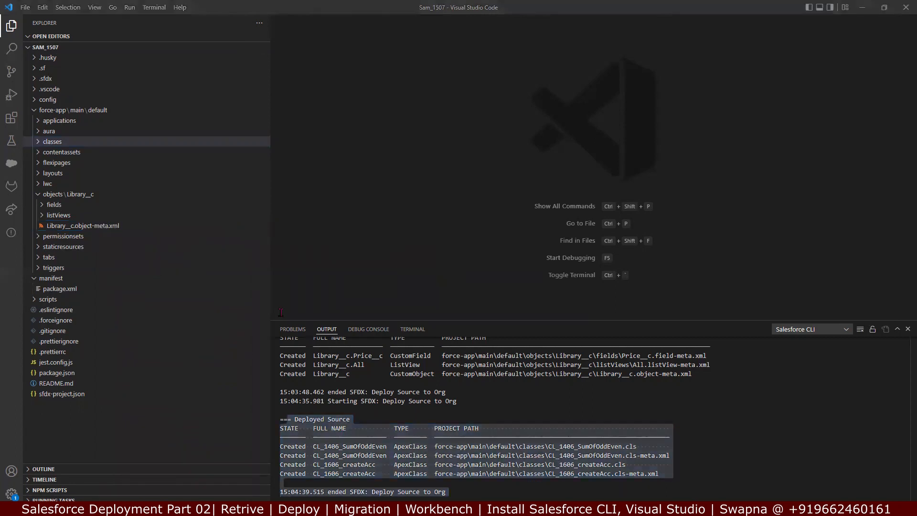
{"action": "left_click", "coordinate": [782, 287]}
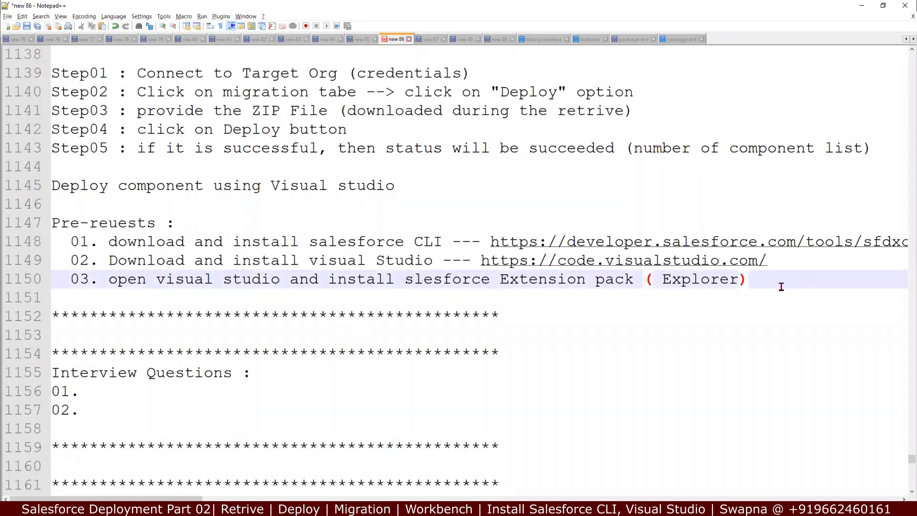
{"action": "key", "text": "Return"}
{"action": "key", "text": "Return"}
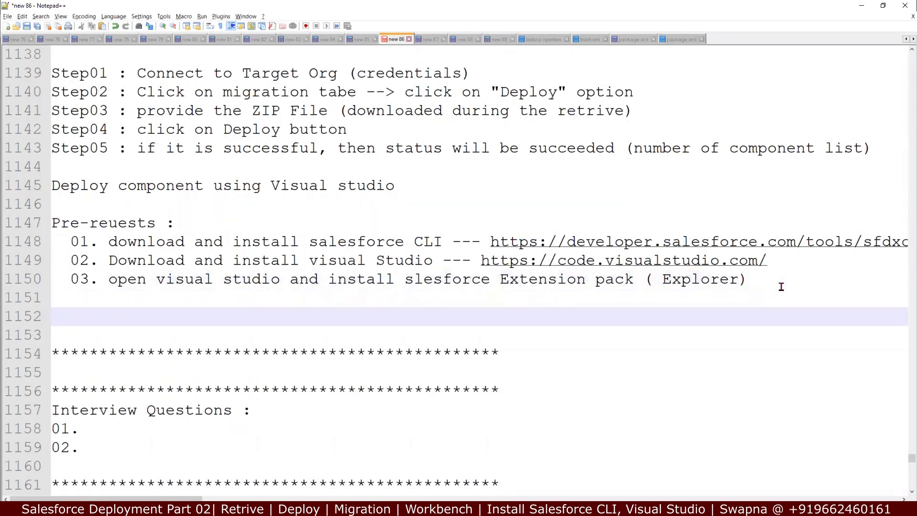
{"action": "type", "text": "Visual"}
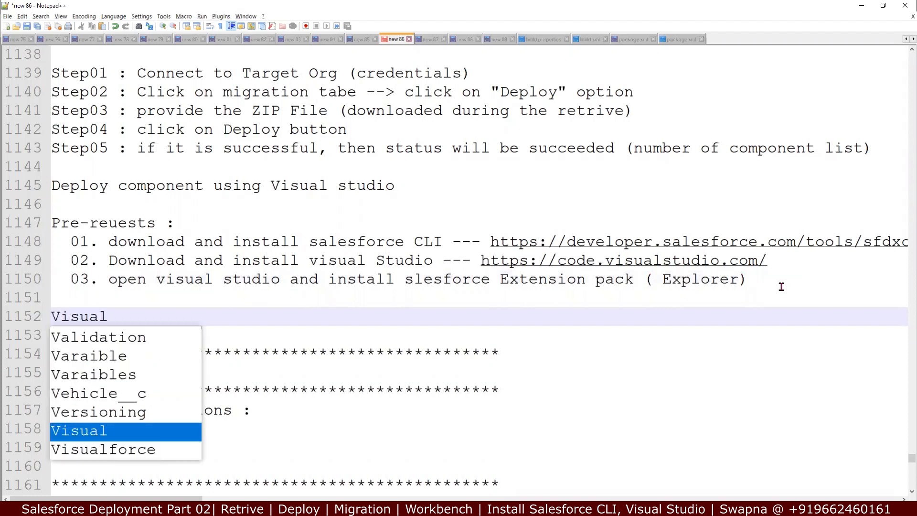
{"action": "type", "text": " Studio "}
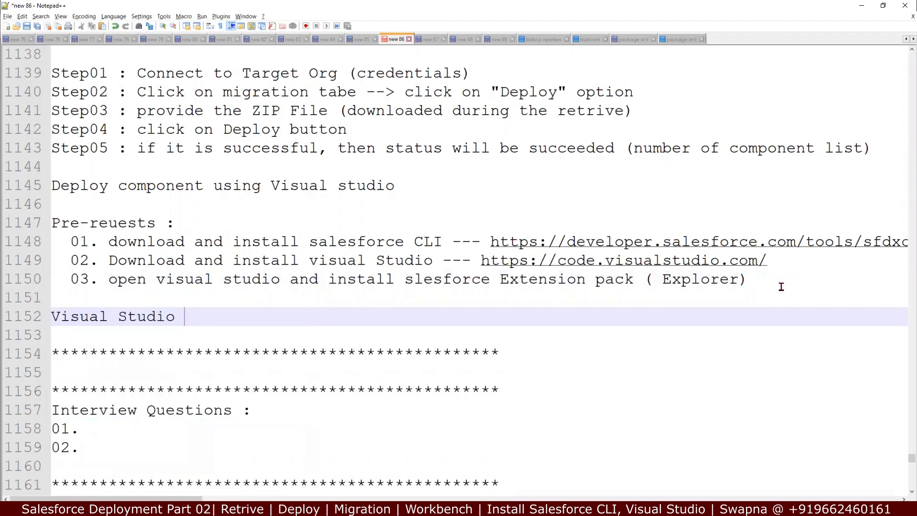
{"action": "type", "text": ":"}
{"action": "key", "text": "Return"}
{"action": "key", "text": "Return"}
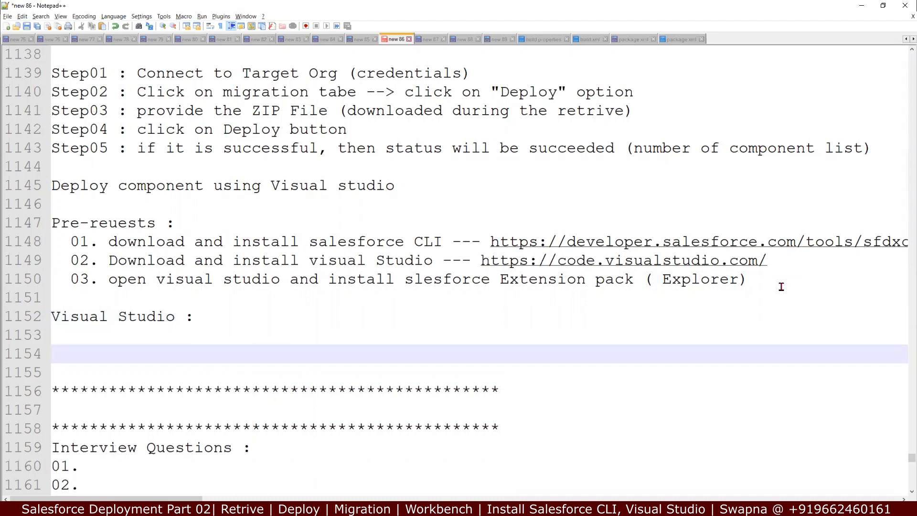
Step: Add the indented line "Step01 : connect to source org" under the Visual Studio heading
{"action": "key", "text": "Tab"}
{"action": "type", "text": "Step01 : connect "}
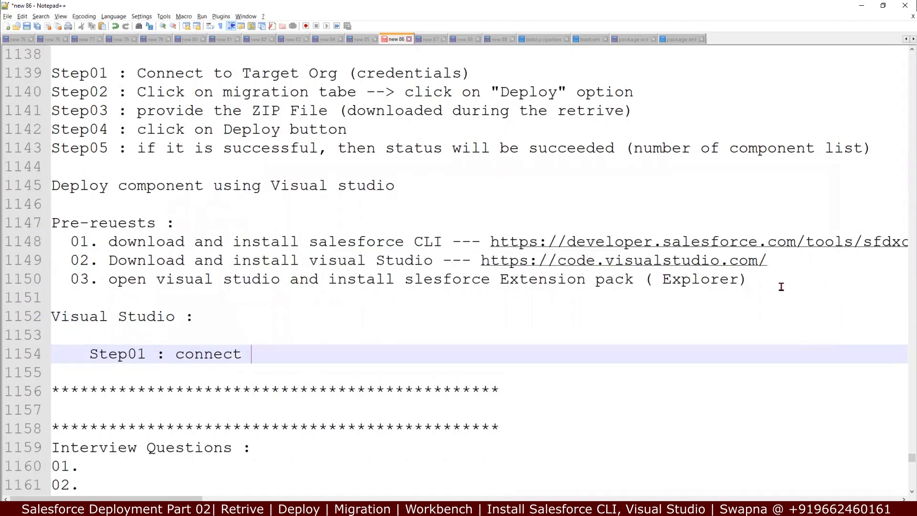
{"action": "type", "text": "to source or"}
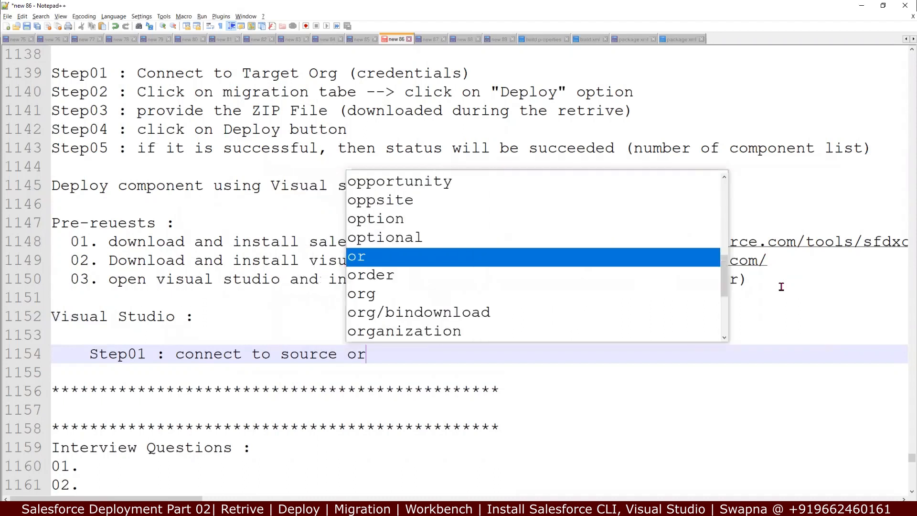
{"action": "type", "text": "g"}
{"action": "key", "text": "Return"}
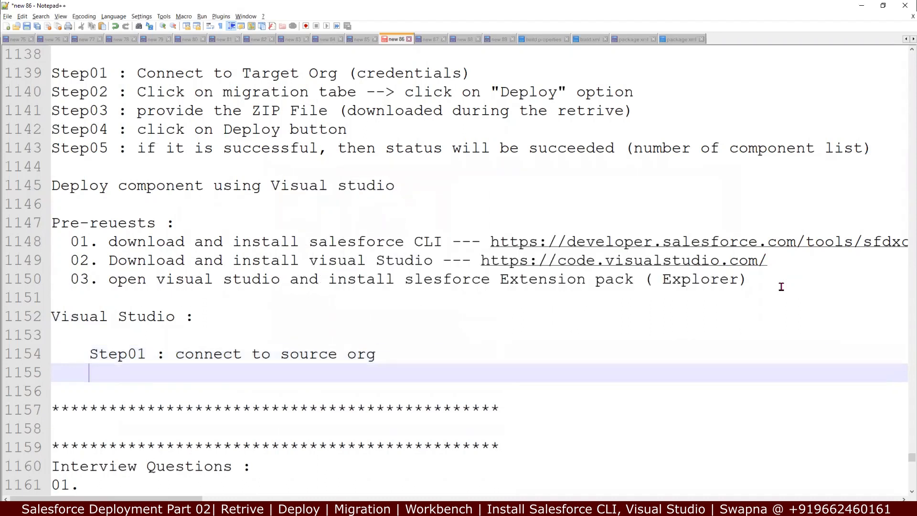
Step: Add the line "Step02 : retrive the list of components" below Step01 under the Visual Studio heading
{"action": "type", "text": "Step02"}
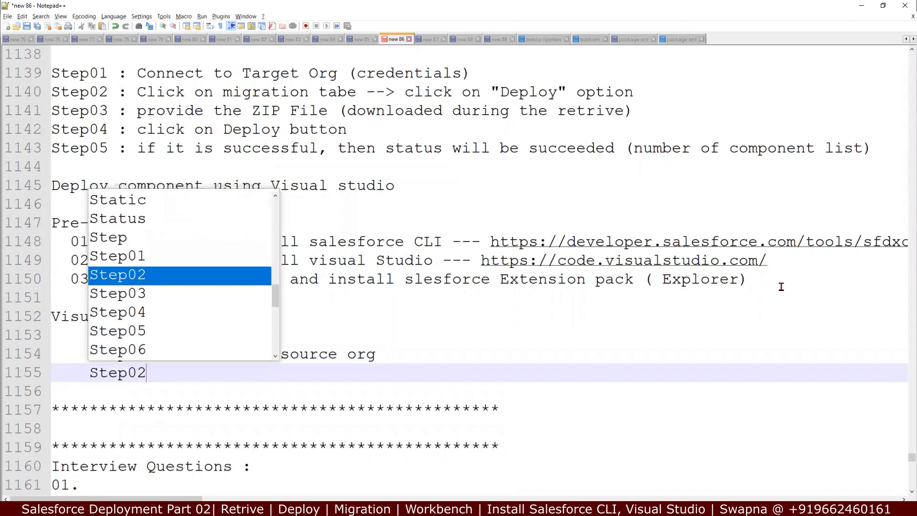
{"action": "type", "text": ":"}
{"action": "key", "text": "Left"}
{"action": "key", "text": "Left"}
{"action": "type", "text": "0"}
{"action": "key", "text": "BackSpace"}
{"action": "key", "text": "End"}
{"action": "type", "text": "re"}
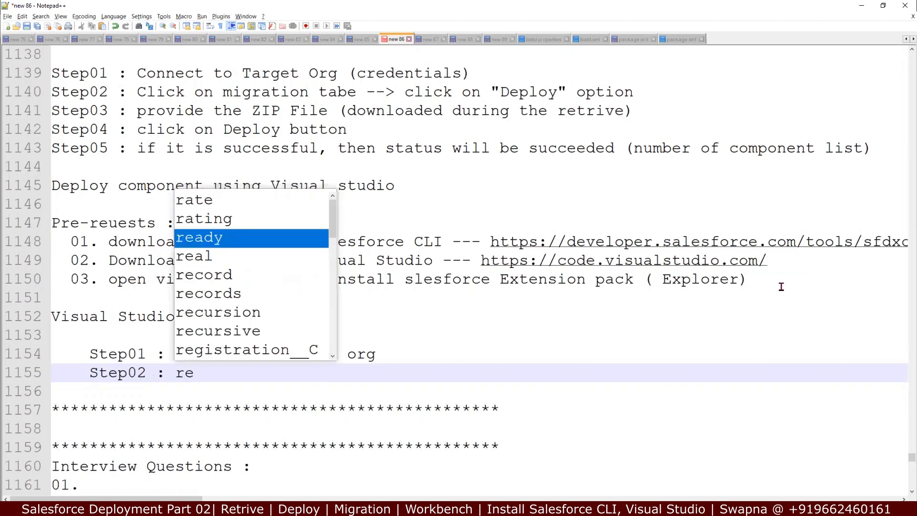
{"action": "type", "text": "trive the lis"}
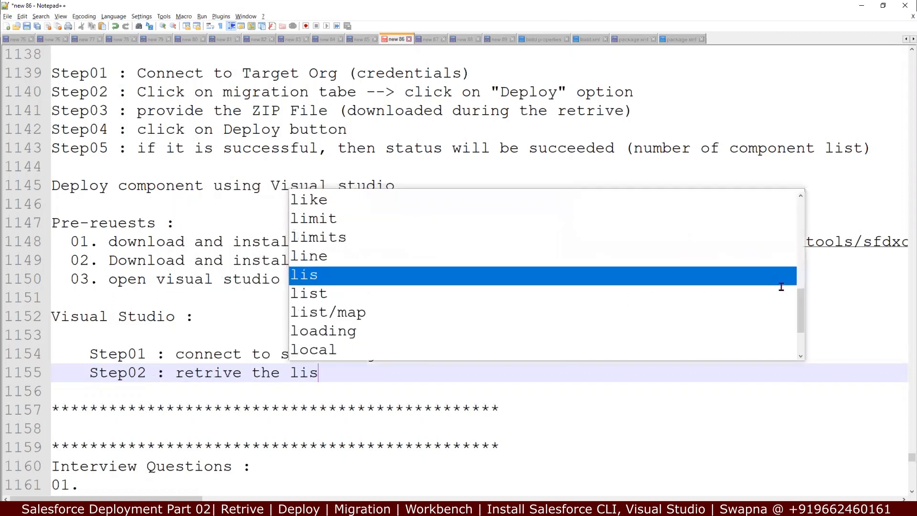
{"action": "type", "text": "t of compo"}
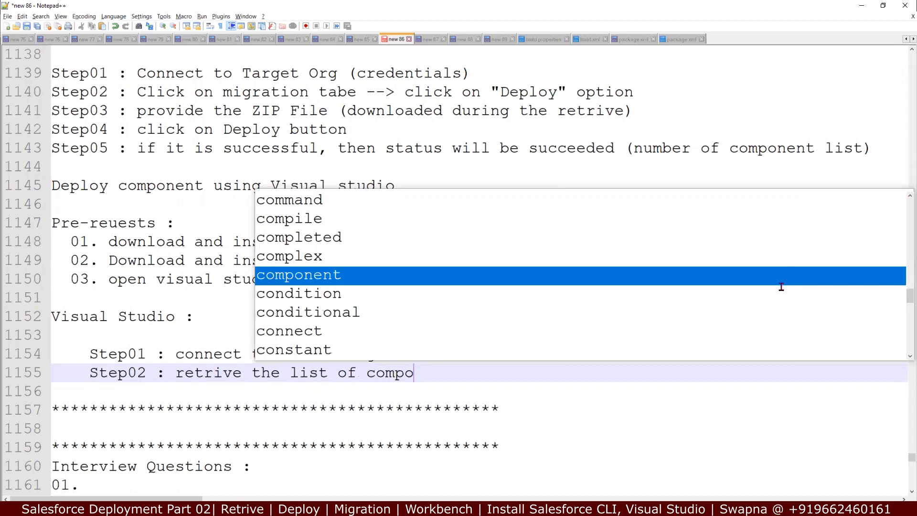
{"action": "type", "text": "nents"}
Step: Add the indented line "step03 : connect to Target Org" below Step02
{"action": "key", "text": "Return"}
{"action": "key", "text": "Tab"}
{"action": "key", "text": "Tab"}
{"action": "type", "text": "ste"}
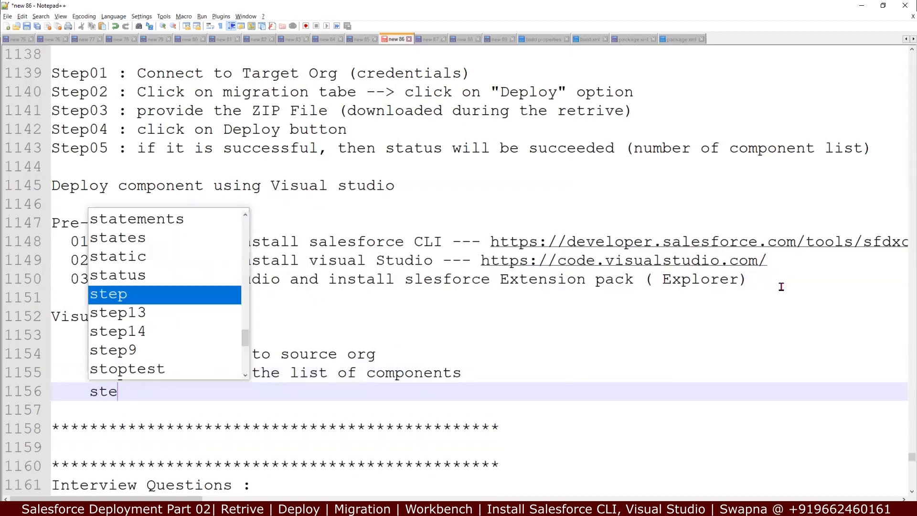
{"action": "key", "text": "Return"}
{"action": "type", "text": "03 : con"}
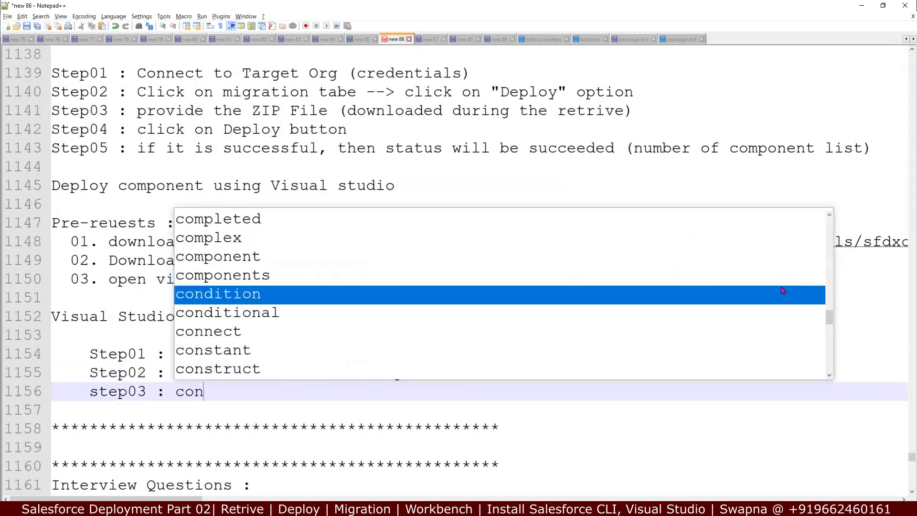
{"action": "type", "text": "nect to"}
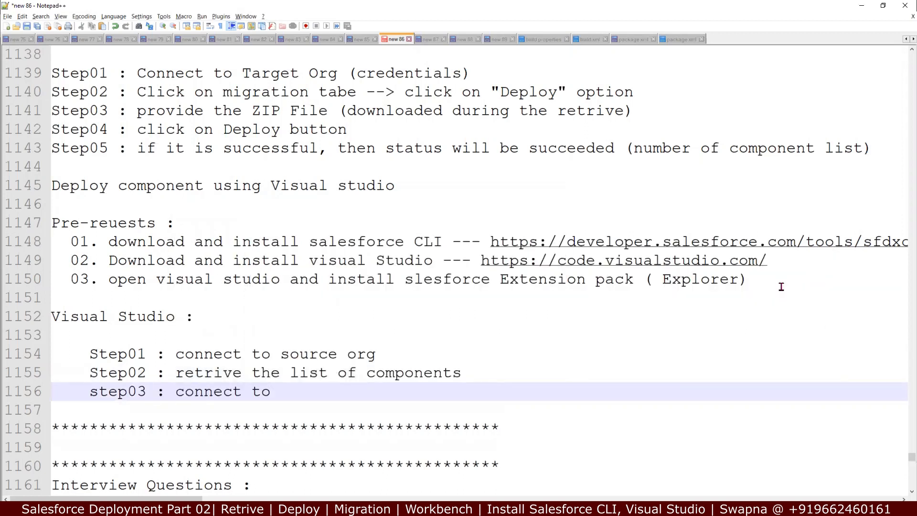
{"action": "type", "text": " Target Org"}
{"action": "key", "text": "Return"}
Step: Add the line "Step04 : deploy the componet(by right click --> deploy source to org)" below step03
{"action": "key", "text": "Return"}
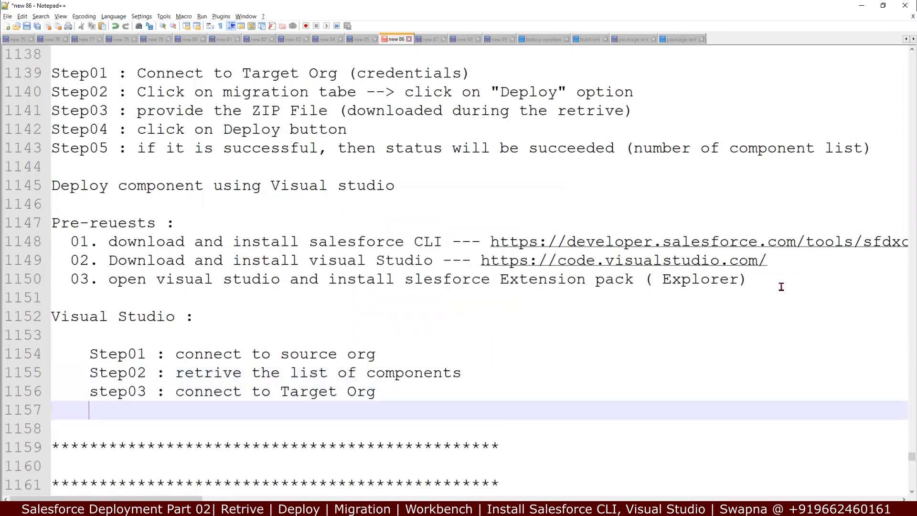
{"action": "type", "text": "Step04:"}
{"action": "key", "text": "Left"}
{"action": "key", "text": "Right"}
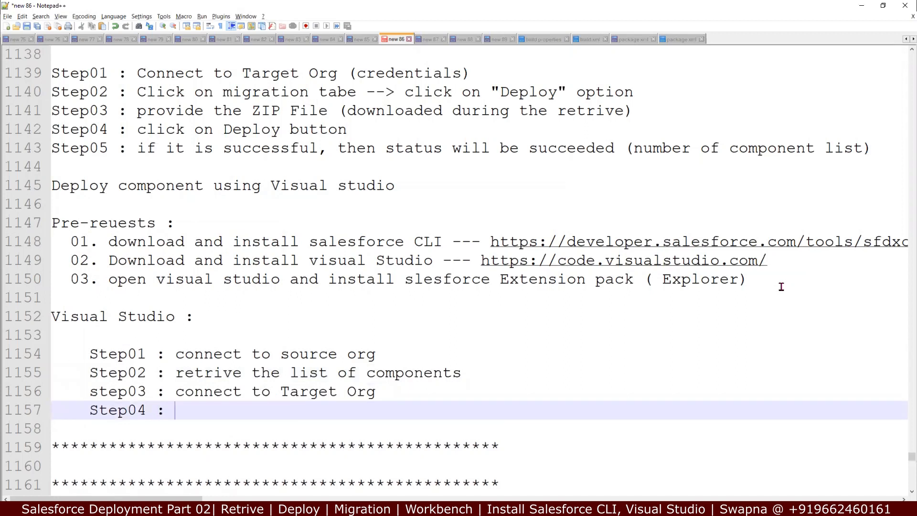
{"action": "type", "text": "deploy the "}
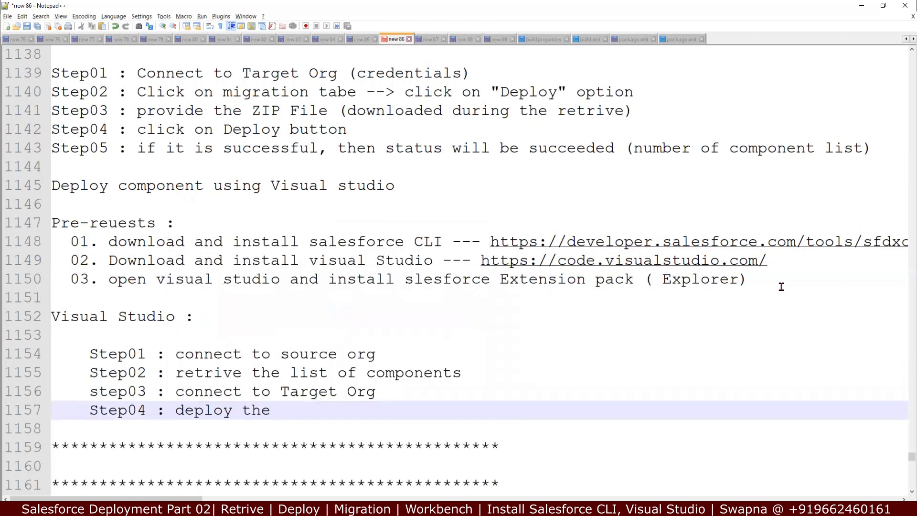
{"action": "type", "text": "comp"}
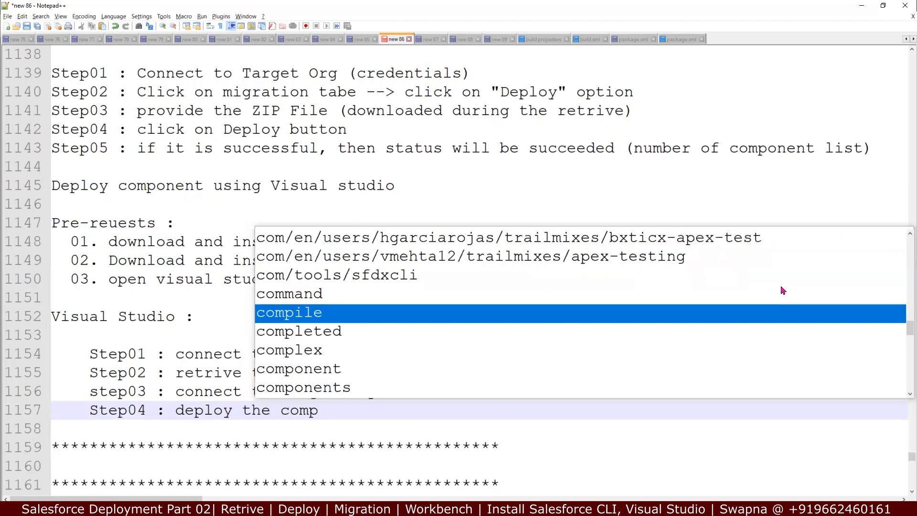
{"action": "type", "text": "onet(by right"}
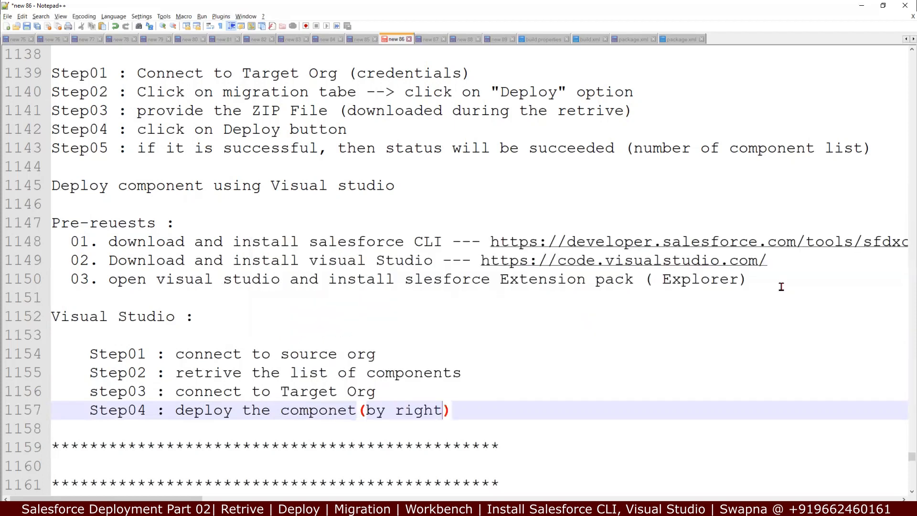
{"action": "type", "text": " c"}
{"action": "type", "text": "lick --"}
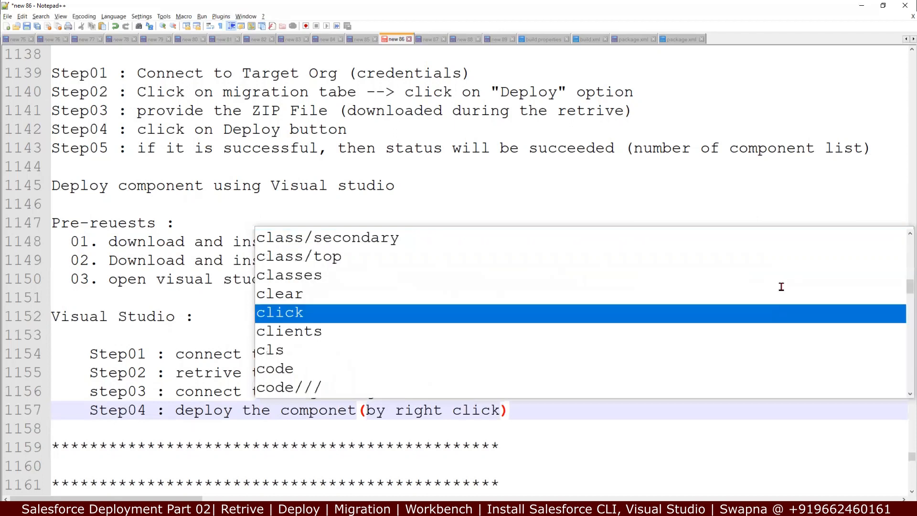
{"action": "type", "text": "> depl"}
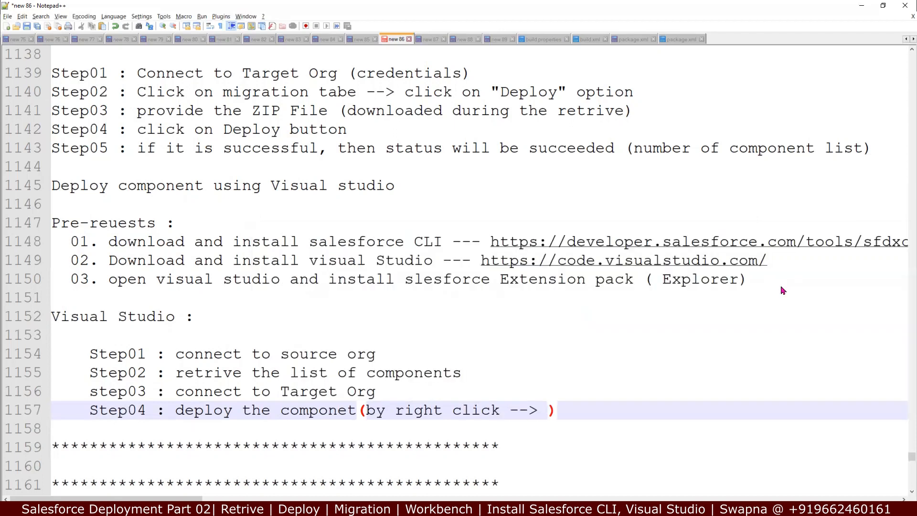
{"action": "type", "text": "o"}
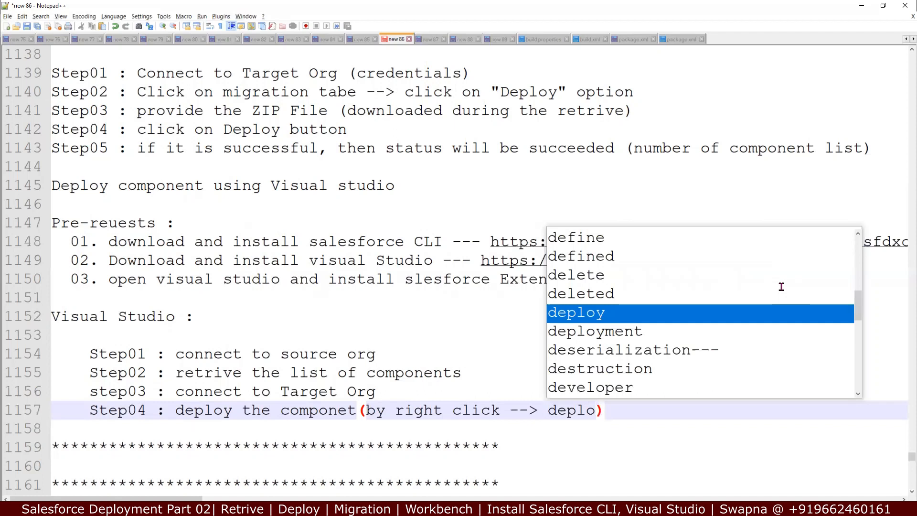
{"action": "type", "text": "y sou"}
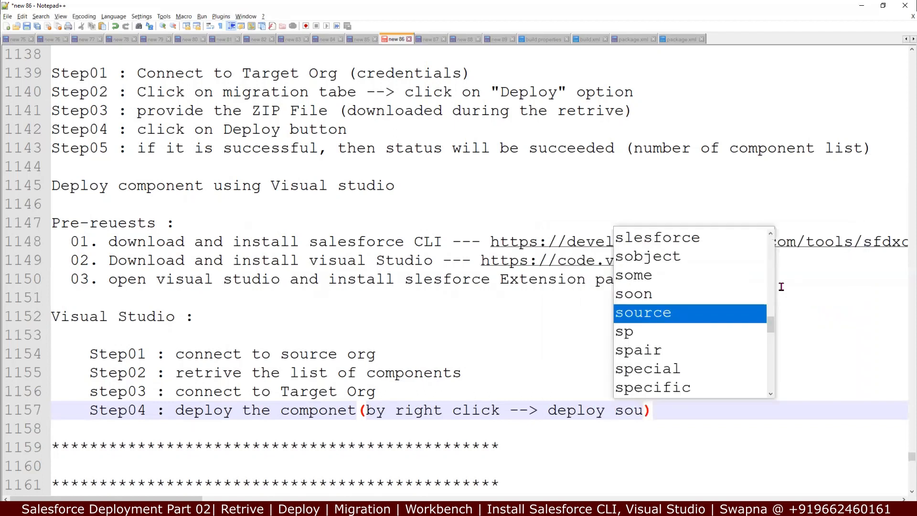
{"action": "type", "text": "rce to or"}
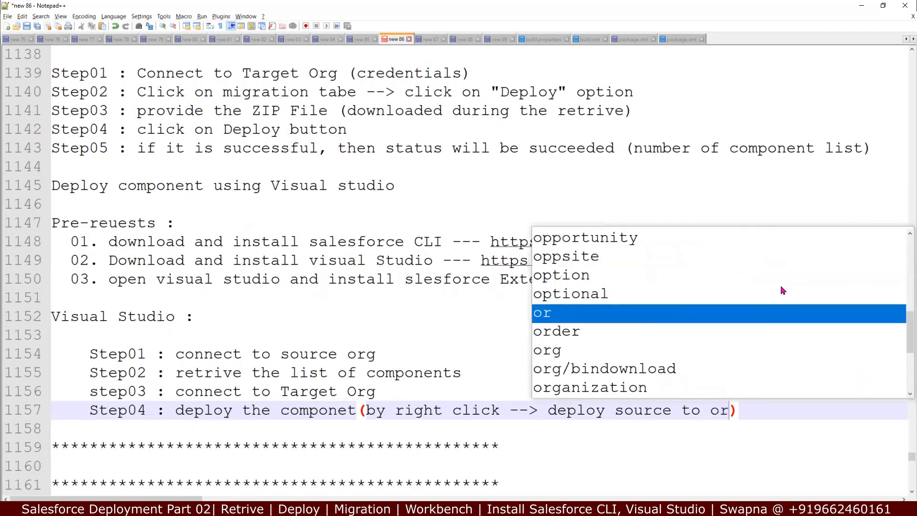
{"action": "type", "text": "g"}
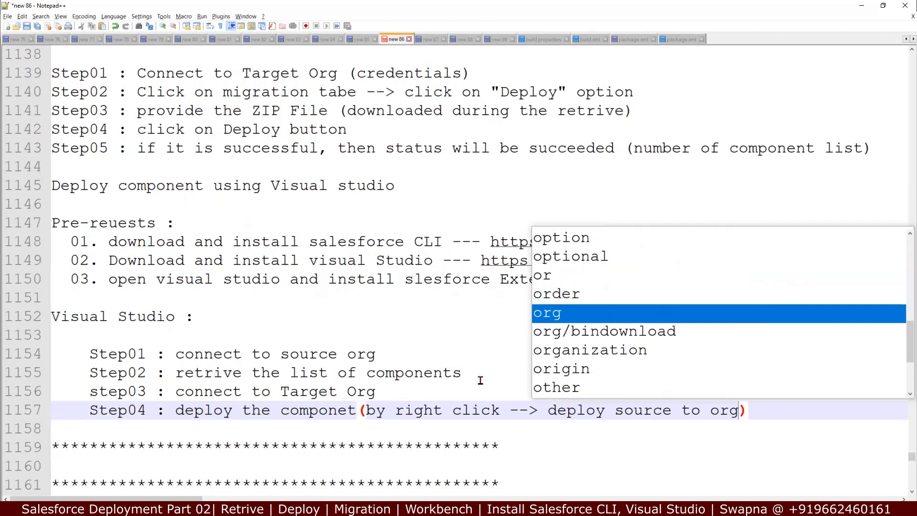
Step: Append the parenthetical (by click on "org Browser") to the Step02 line, checking Visual Studio Code briefly for the option
{"action": "left_click", "coordinate": [480, 380]}
{"action": "type", "text": "()"}
{"action": "key", "text": "alt+Tab"}
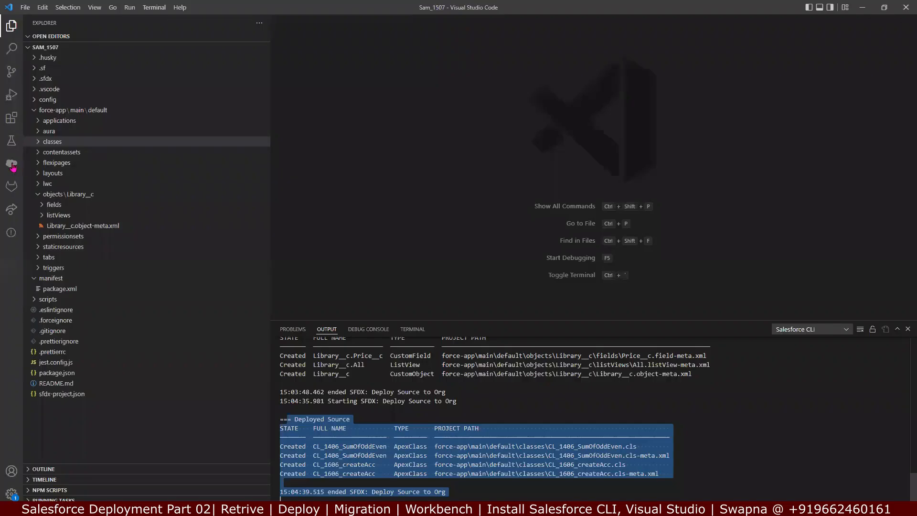
{"action": "key", "text": "alt+Tab"}
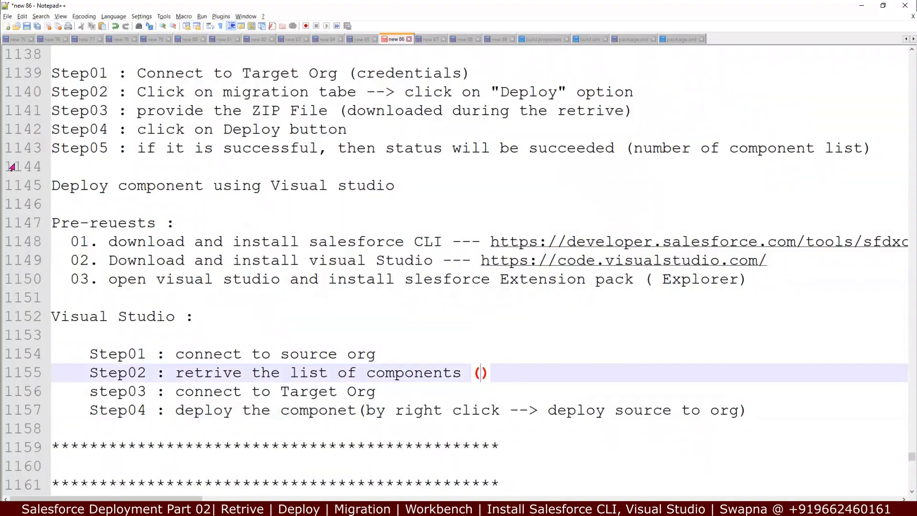
{"action": "type", "text": "by cli"}
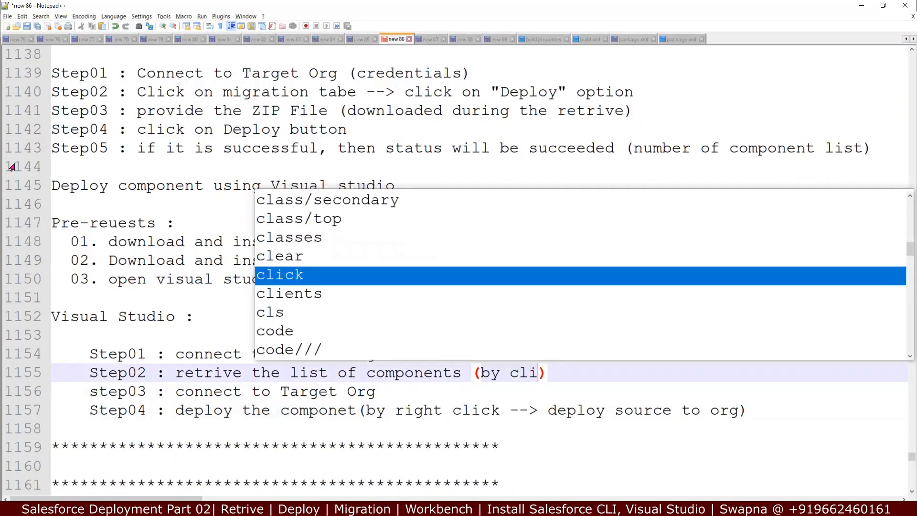
{"action": "type", "text": "ck on "}
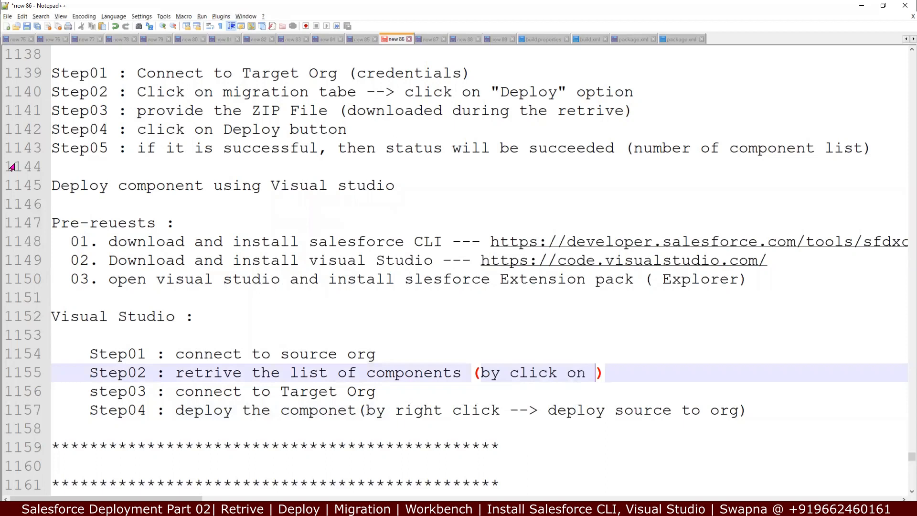
{"action": "type", "text": "\"org B"}
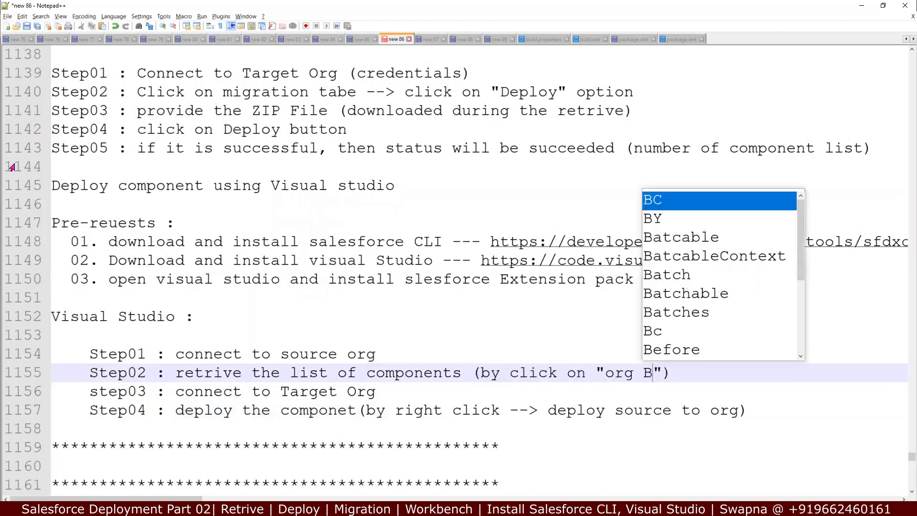
{"action": "type", "text": "rowser"}
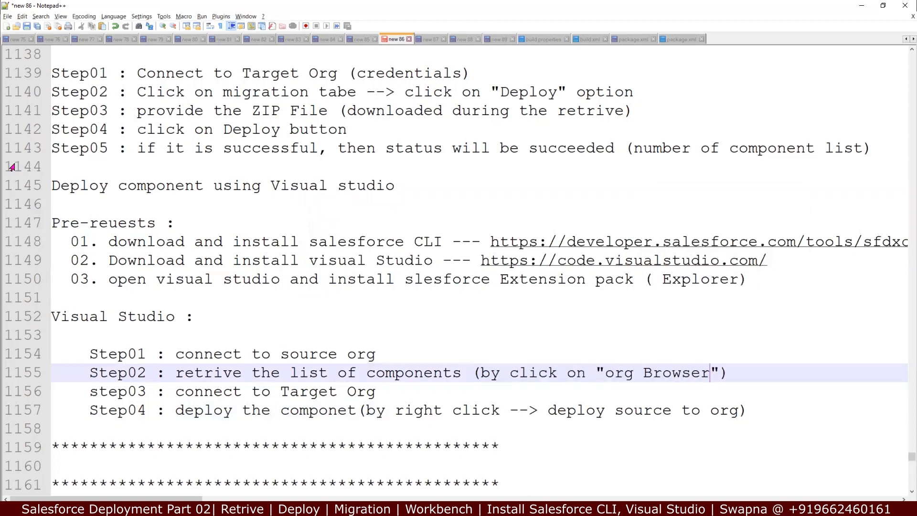
Step: Extend the Step02 parenthetical with "--> select the component and click on cloud icon to retrive the component" after "org Browser"
{"action": "key", "text": "BackSpace"}
{"action": "type", "text": "\" --> sel"}
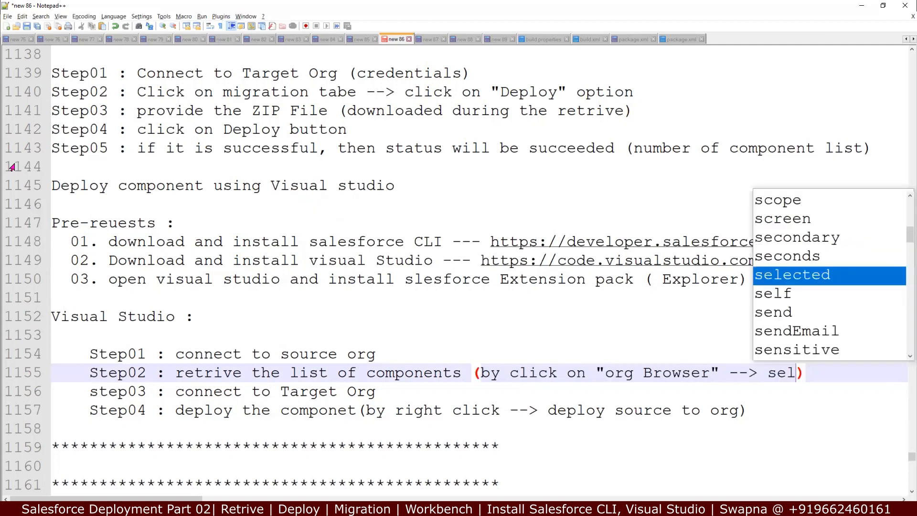
{"action": "type", "text": "ect the "}
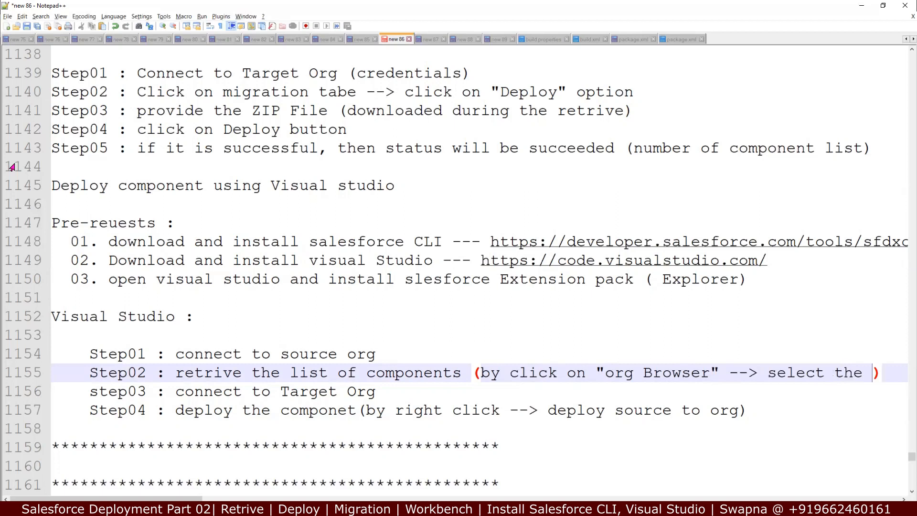
{"action": "type", "text": "cop"}
{"action": "key", "text": "BackSpace"}
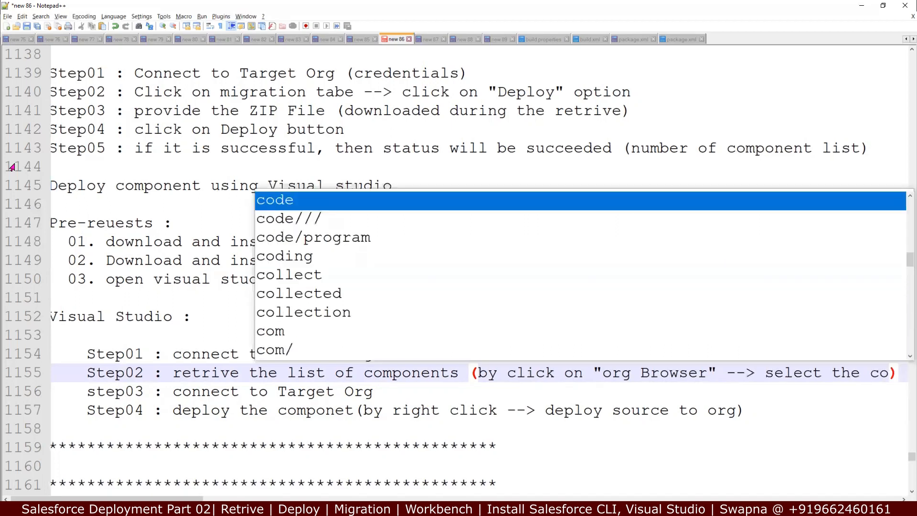
{"action": "type", "text": "mpo"}
{"action": "key", "text": "Return"}
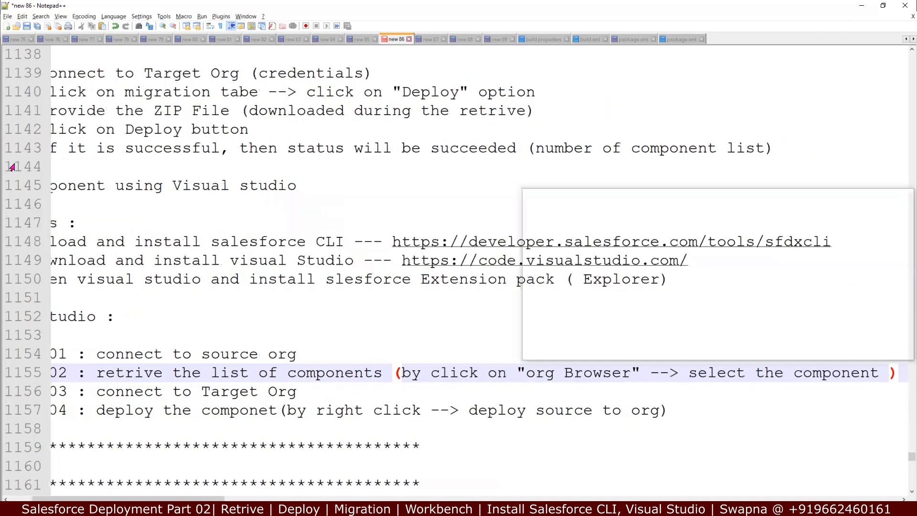
{"action": "type", "text": "and "}
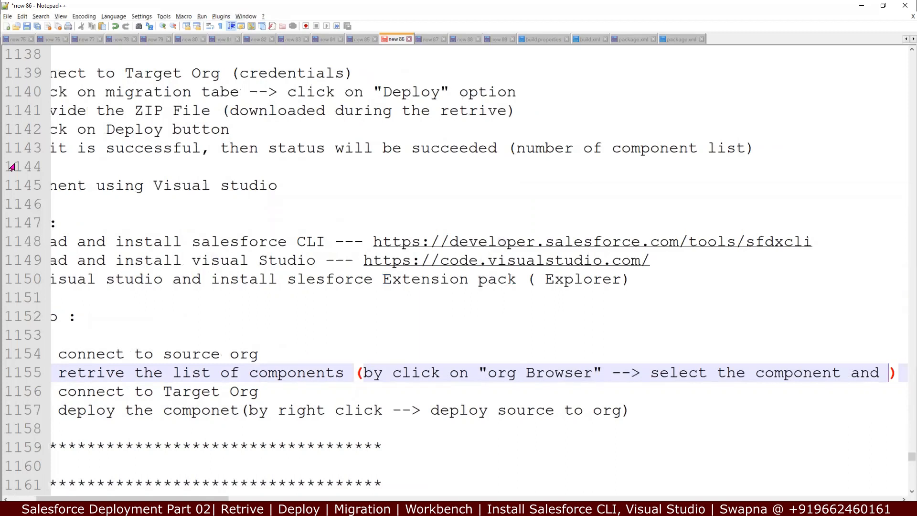
{"action": "type", "text": "click"}
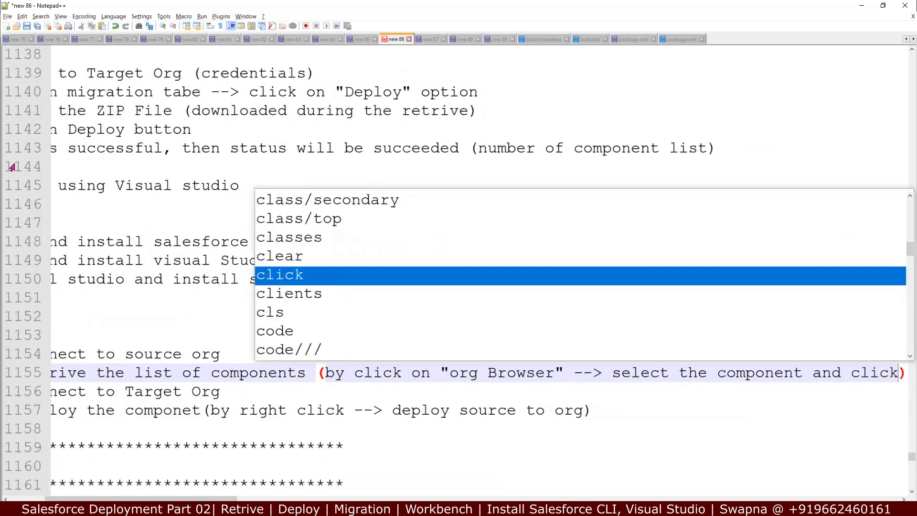
{"action": "type", "text": " on cloud i"}
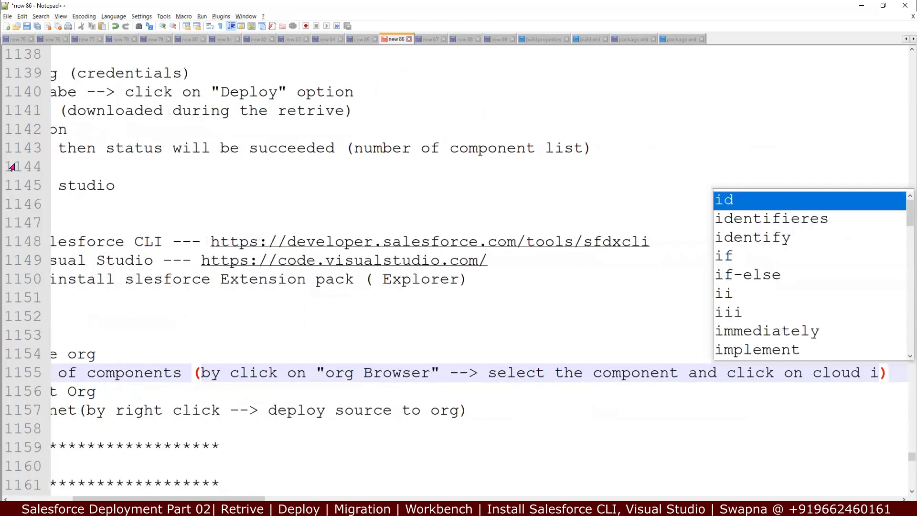
{"action": "type", "text": "con to re"}
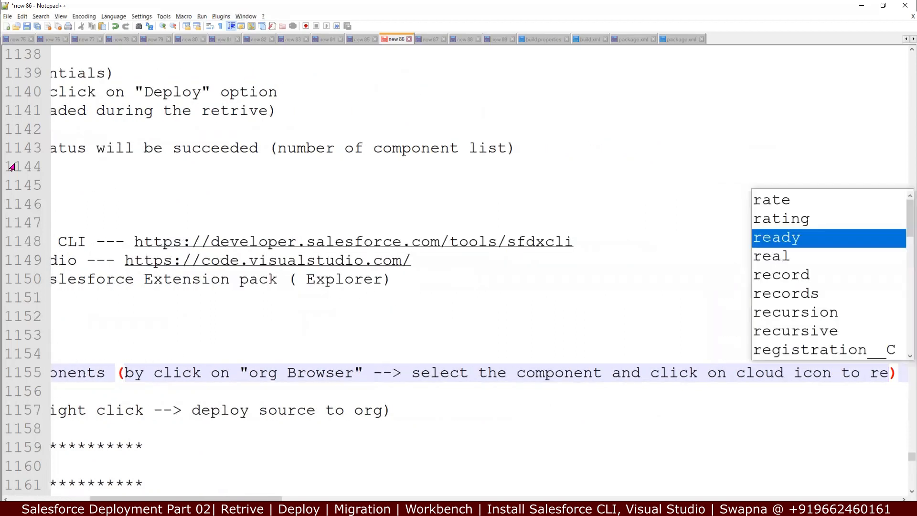
{"action": "type", "text": "triv"}
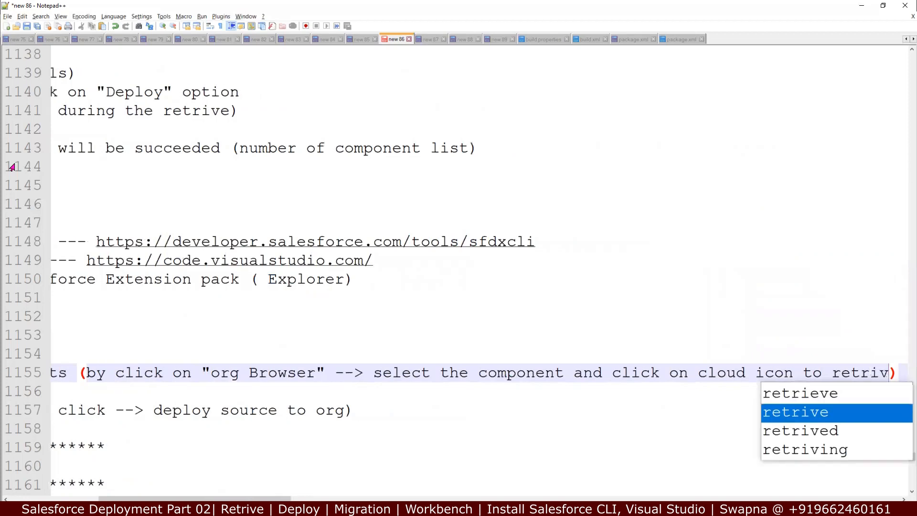
{"action": "type", "text": "e the component"}
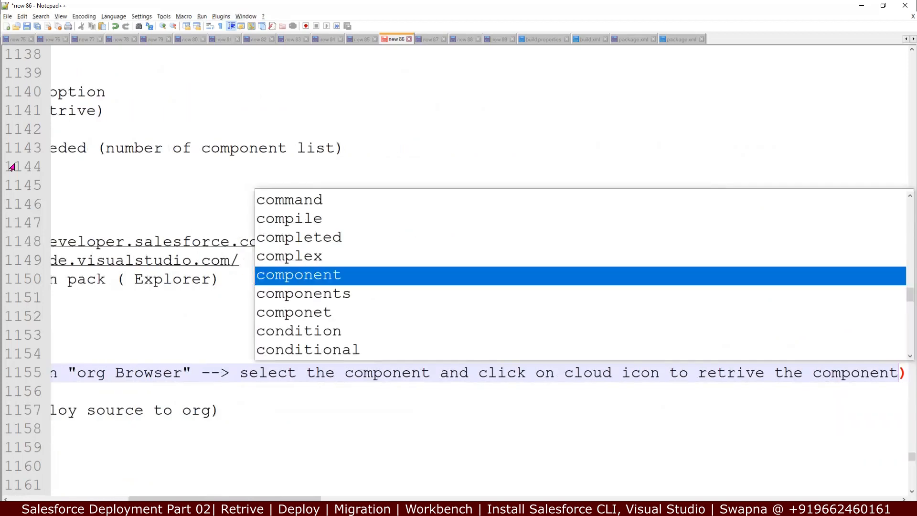
{"action": "left_click", "coordinate": [416, 409]}
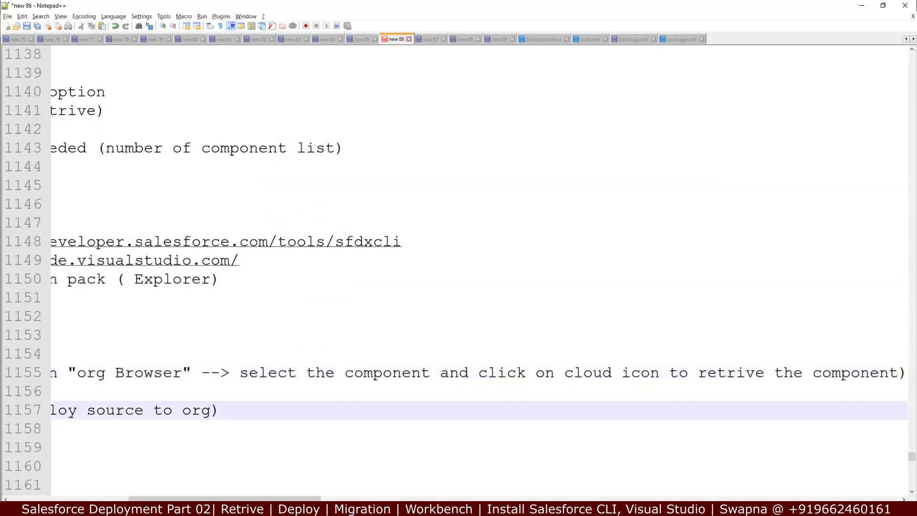
Step: Write "Which Tool did you use for deployment ?" as item 01 under Interview Questions, directly above item 02
{"action": "left_click", "coordinate": [322, 393]}
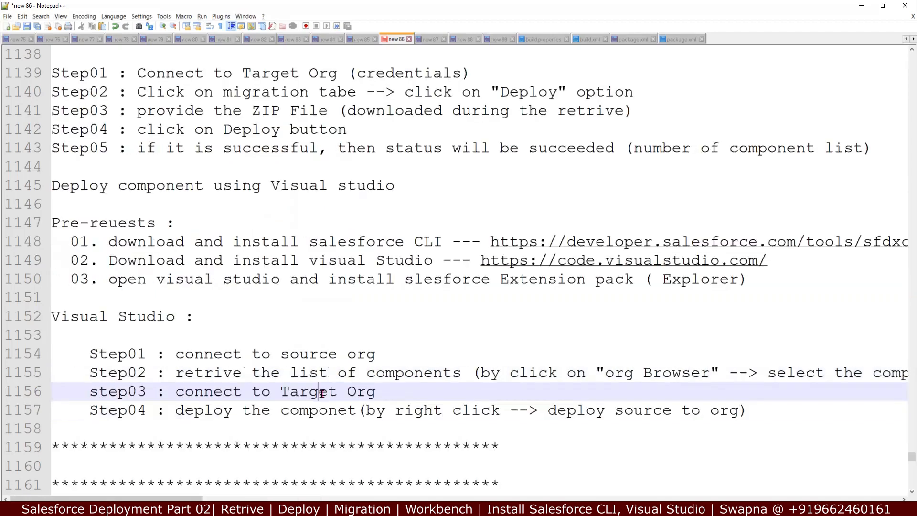
{"action": "scroll", "coordinate": [321, 393], "scroll_direction": "down", "scroll_amount": 5}
{"action": "left_click", "coordinate": [215, 252]}
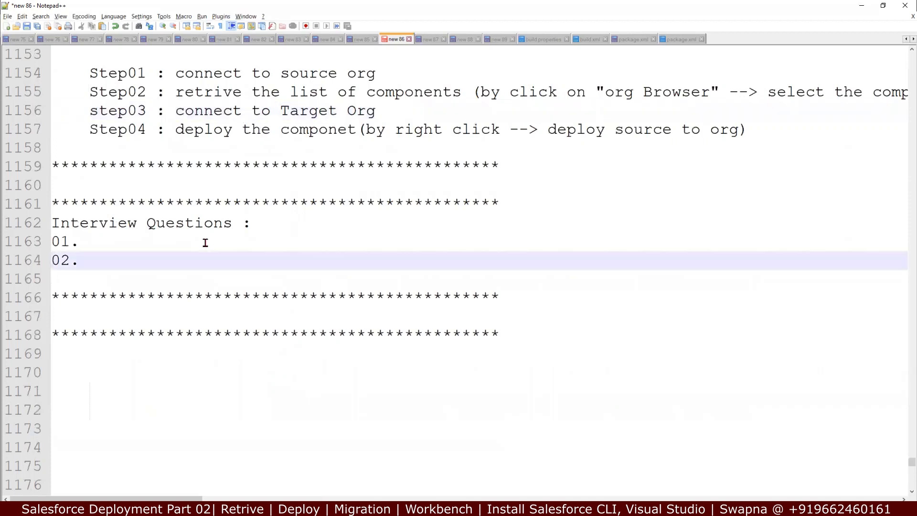
{"action": "left_click", "coordinate": [206, 241]}
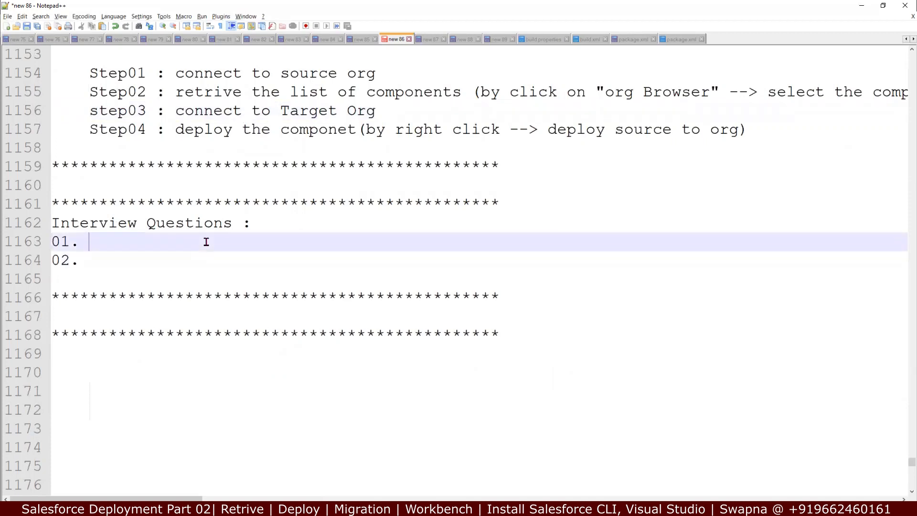
{"action": "type", "text": "Which To"}
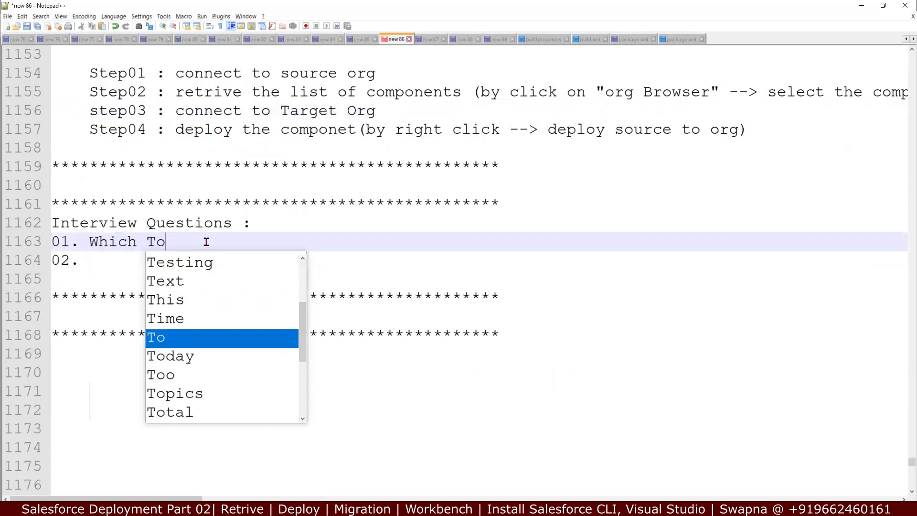
{"action": "type", "text": "ol did y"}
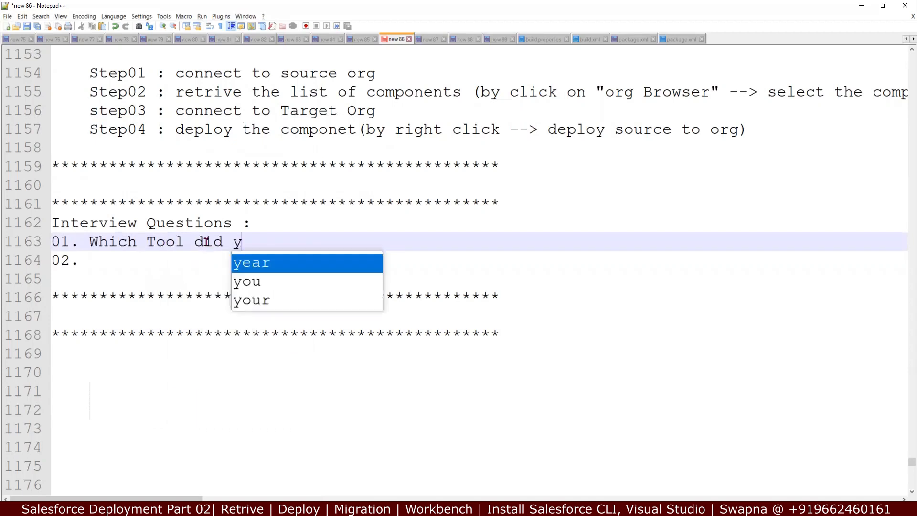
{"action": "type", "text": "ou use "}
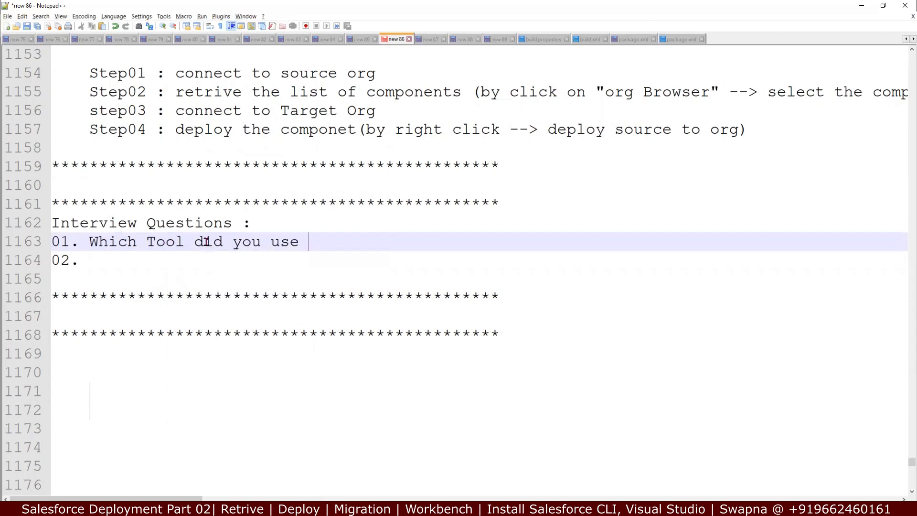
{"action": "type", "text": "for deployme"}
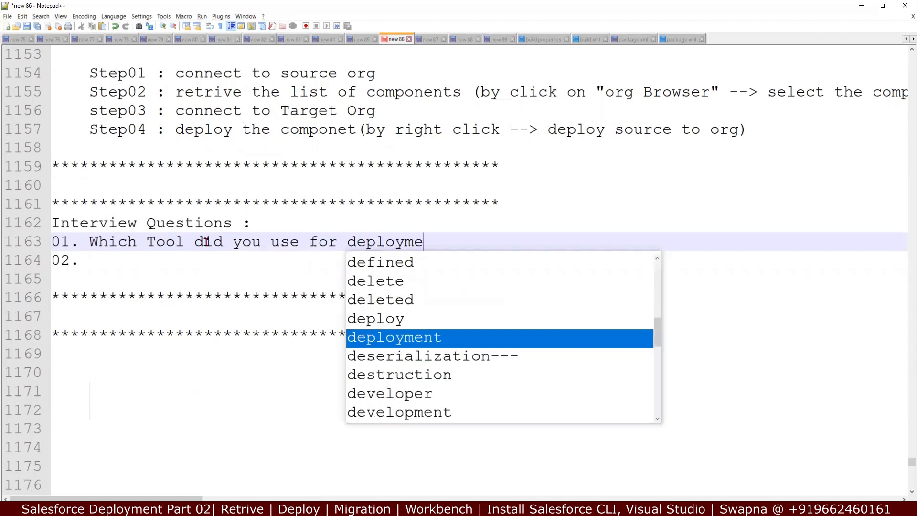
{"action": "key", "text": "Return"}
{"action": "type", "text": "?"}
{"action": "key", "text": "Return"}
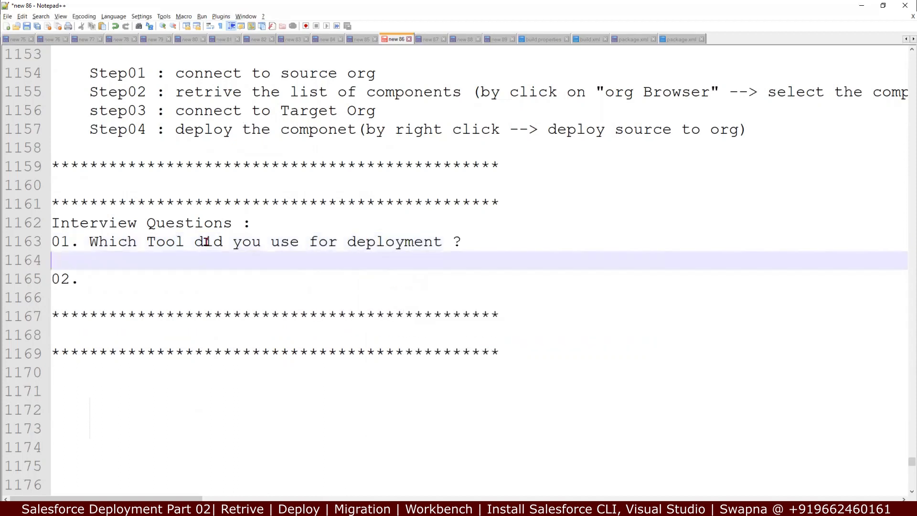
{"action": "key", "text": "Delete"}
{"action": "key", "text": "End"}
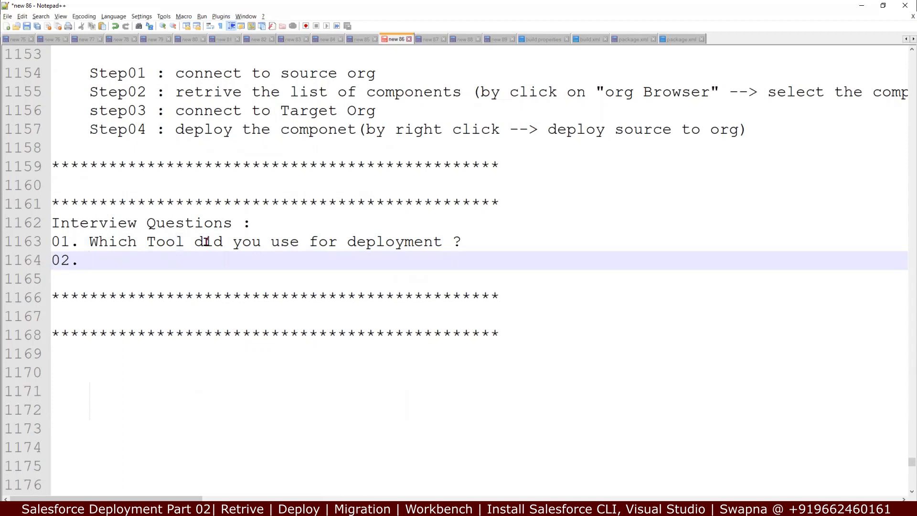
{"action": "type", "text": "did you"}
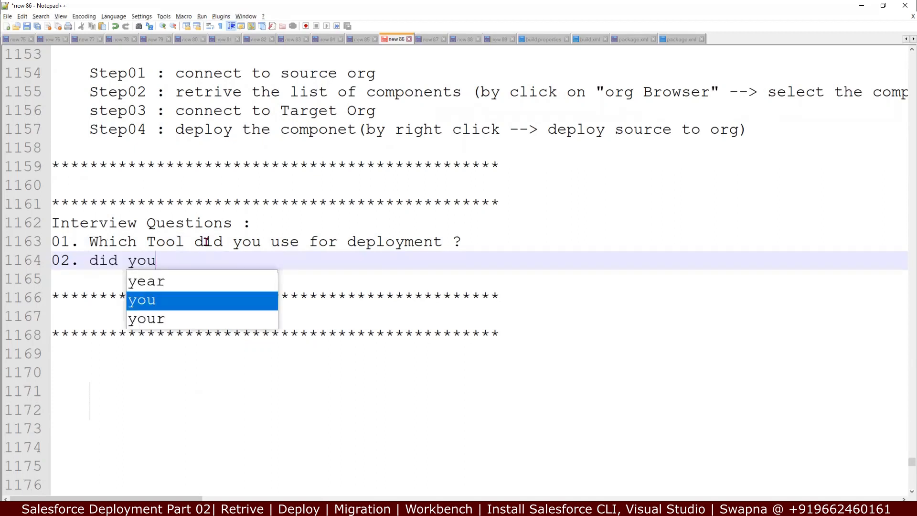
{"action": "key", "text": "BackSpace"}
{"action": "key", "text": "BackSpace"}
{"action": "key", "text": "BackSpace"}
{"action": "key", "text": "BackSpace"}
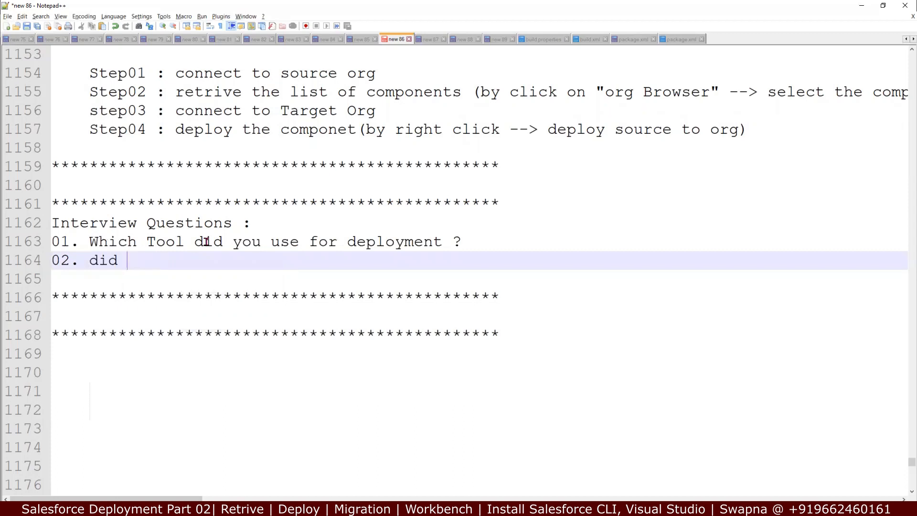
{"action": "key", "text": "BackSpace"}
{"action": "key", "text": "BackSpace"}
{"action": "key", "text": "BackSpace"}
{"action": "key", "text": "BackSpace"}
Step: Write "is there any challenges while deploying the changes" as item 02 under Interview Questions
{"action": "type", "text": "is there "}
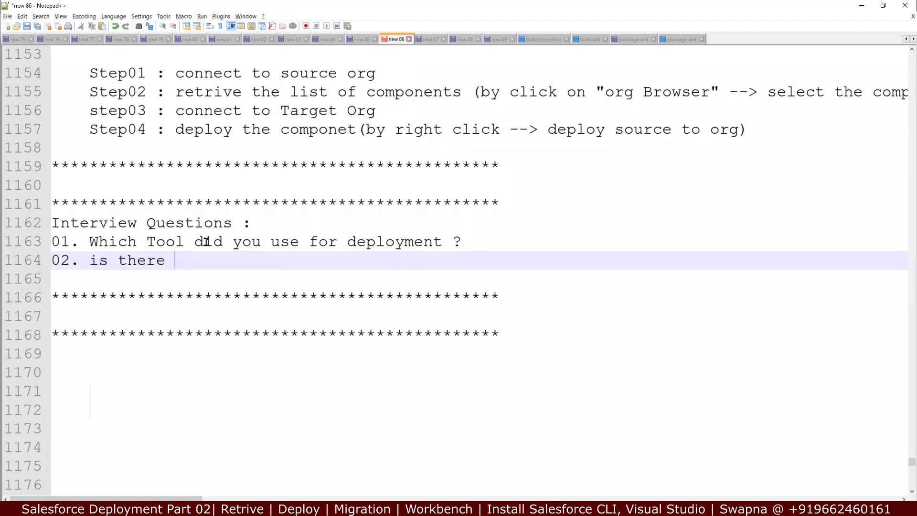
{"action": "type", "text": "any challeng"}
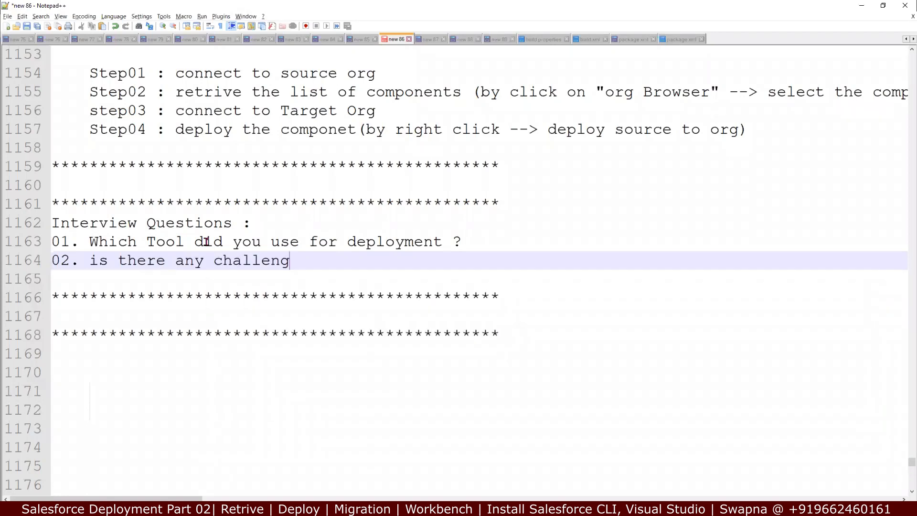
{"action": "type", "text": "es while deployin"}
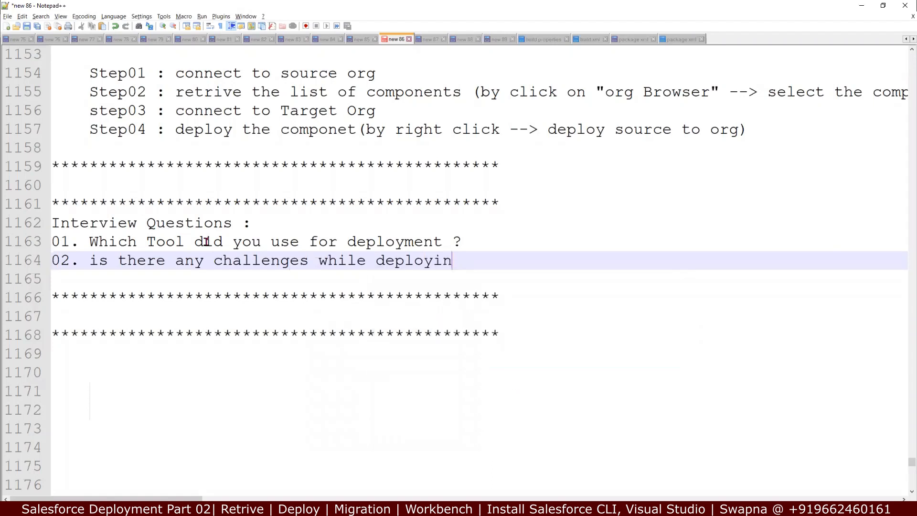
{"action": "type", "text": "g the changes"}
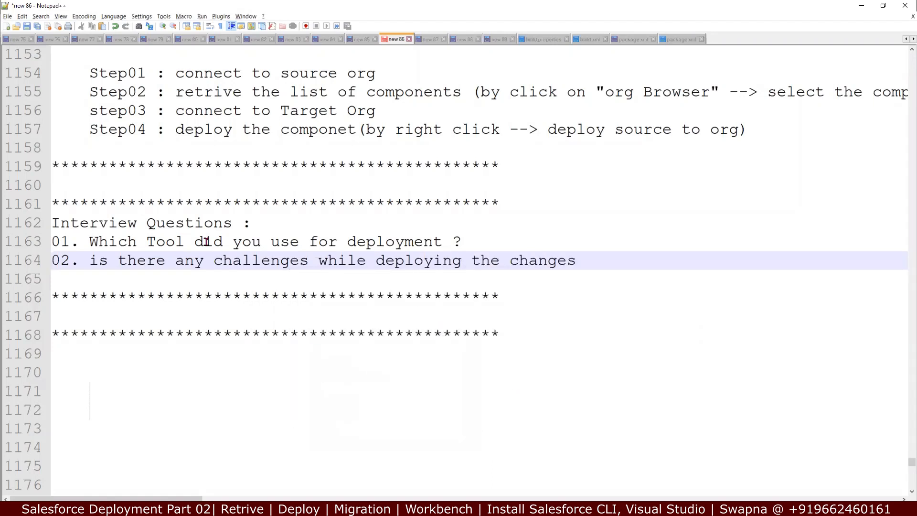
Step: Finish question 02 with "? (Code coverage-- missing files/ release)" and add an empty line below it
{"action": "type", "text": " ? ("}
{"action": "key", "text": "BackSpace"}
{"action": "type", "text": "Cod"}
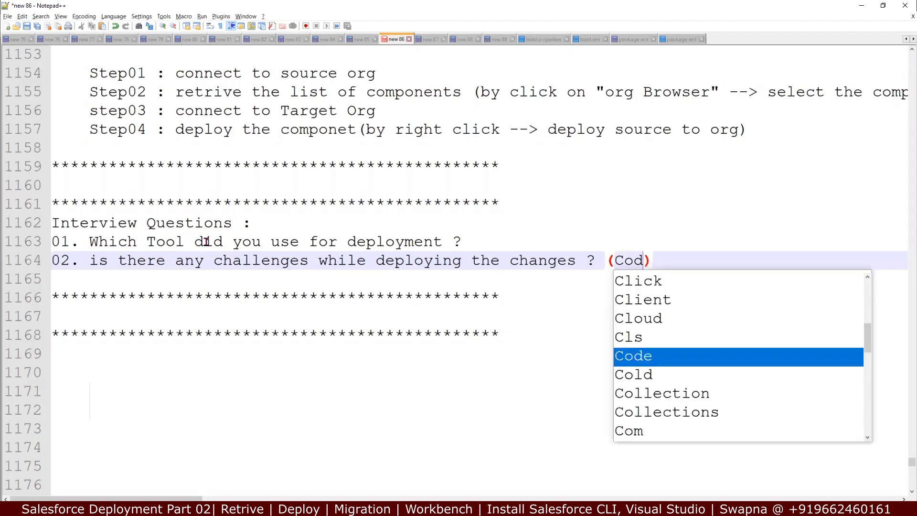
{"action": "type", "text": "e coverage"}
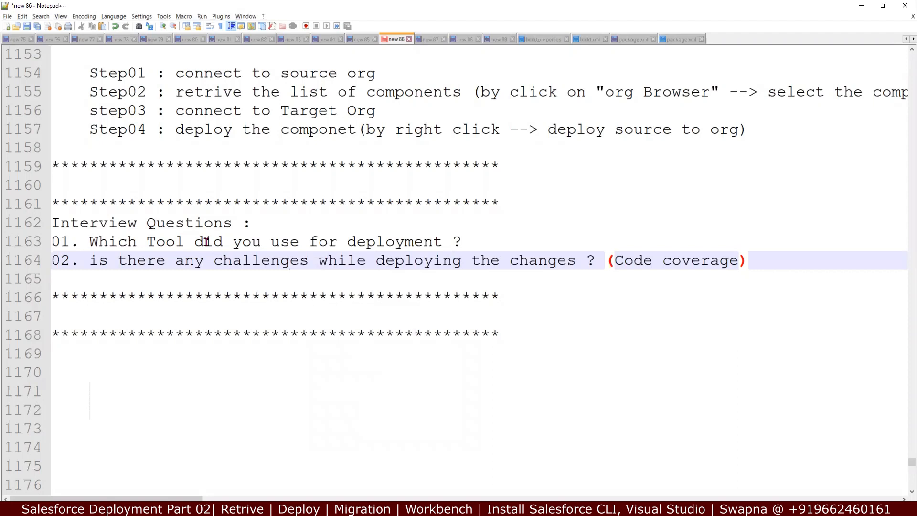
{"action": "type", "text": "-- missin"}
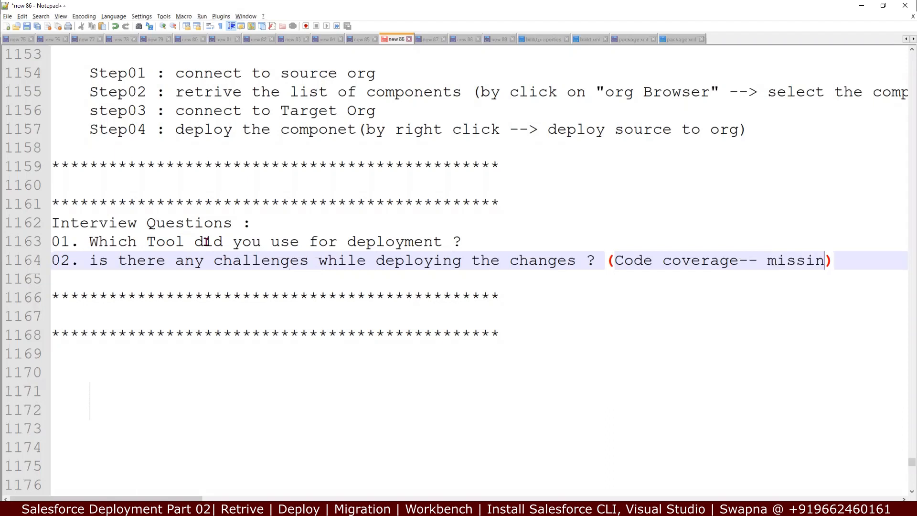
{"action": "type", "text": "g fil"}
{"action": "key", "text": "Return"}
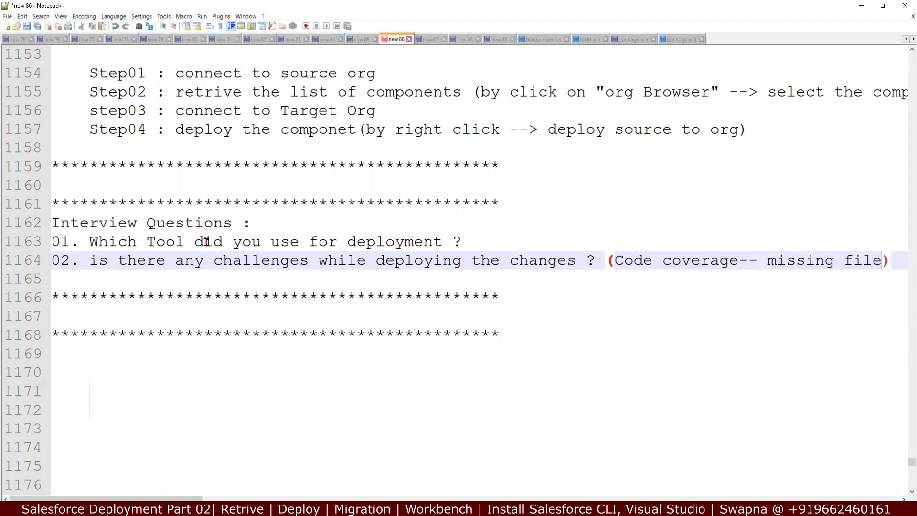
{"action": "type", "text": "s"}
{"action": "type", "text": "/"}
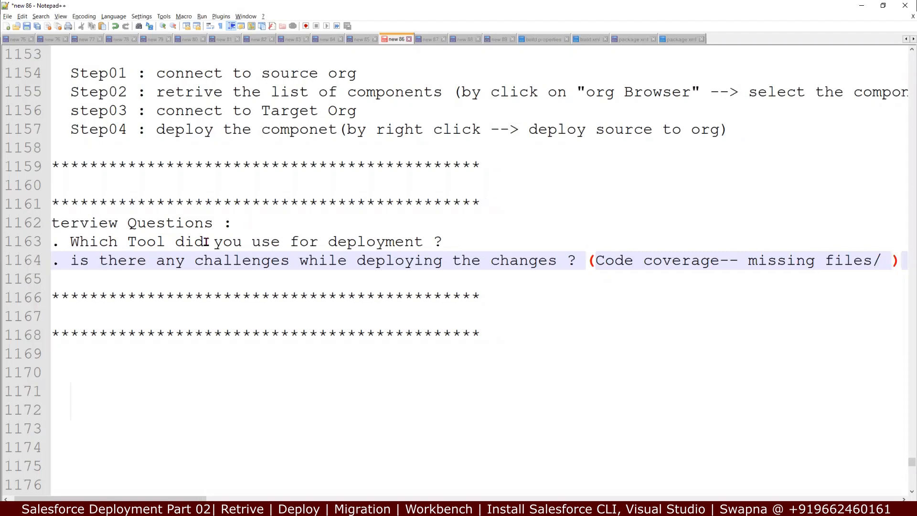
{"action": "type", "text": " release"}
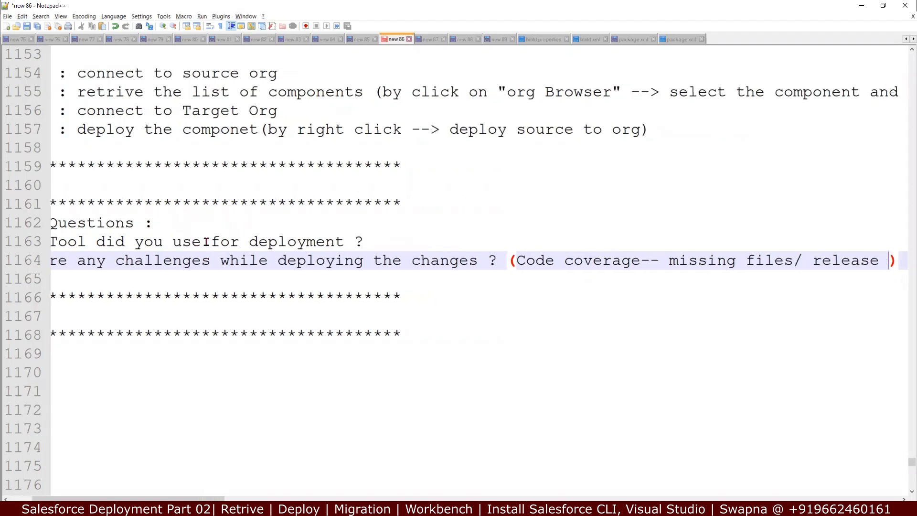
{"action": "key", "text": "BackSpace"}
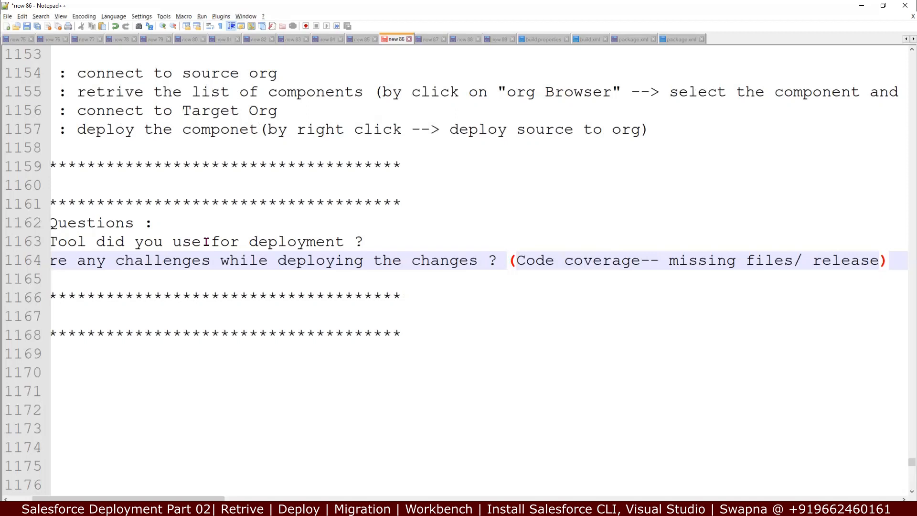
{"action": "key", "text": "Return"}
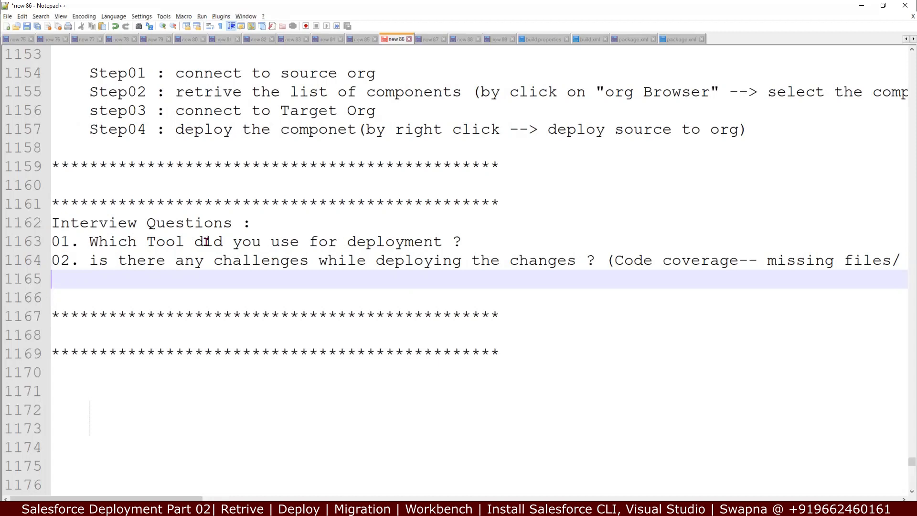
Step: Add the heading "Assignment :" between the last two asterisk separators, followed by empty lines
{"action": "scroll", "coordinate": [367, 264], "scroll_direction": "up", "scroll_amount": 6}
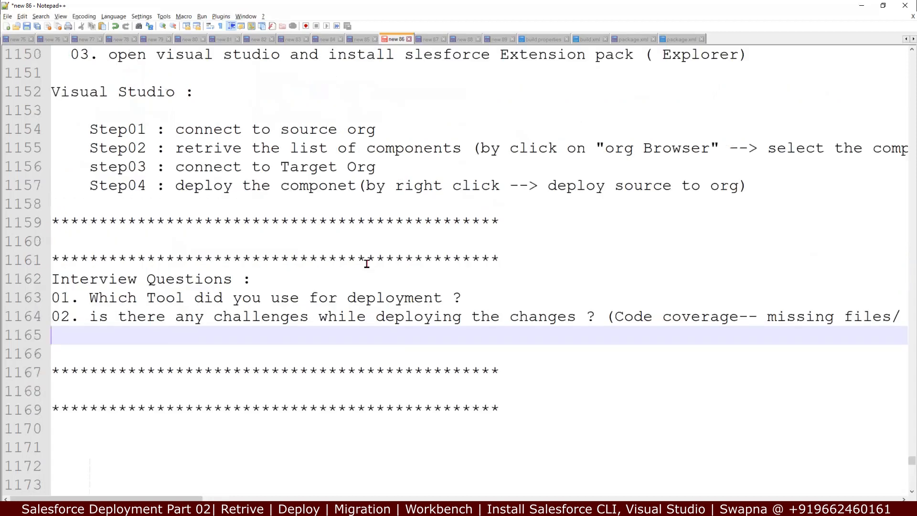
{"action": "scroll", "coordinate": [367, 264], "scroll_direction": "down", "scroll_amount": 6}
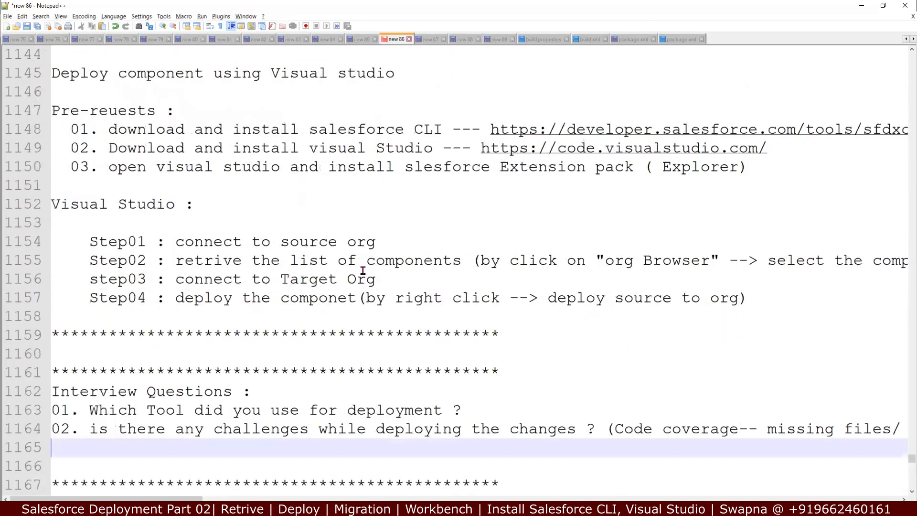
{"action": "left_click", "coordinate": [102, 326]}
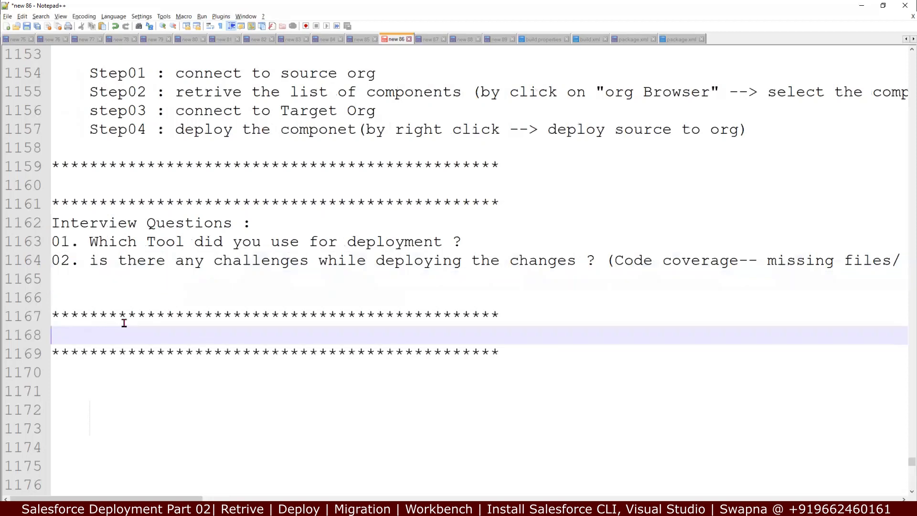
{"action": "type", "text": "Assign"}
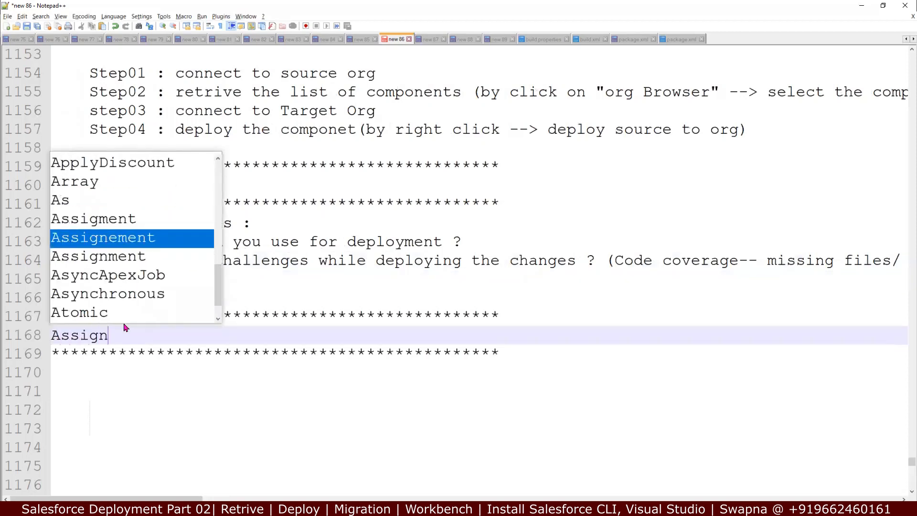
{"action": "type", "text": "ment :"}
{"action": "key", "text": "Return"}
{"action": "key", "text": "Return"}
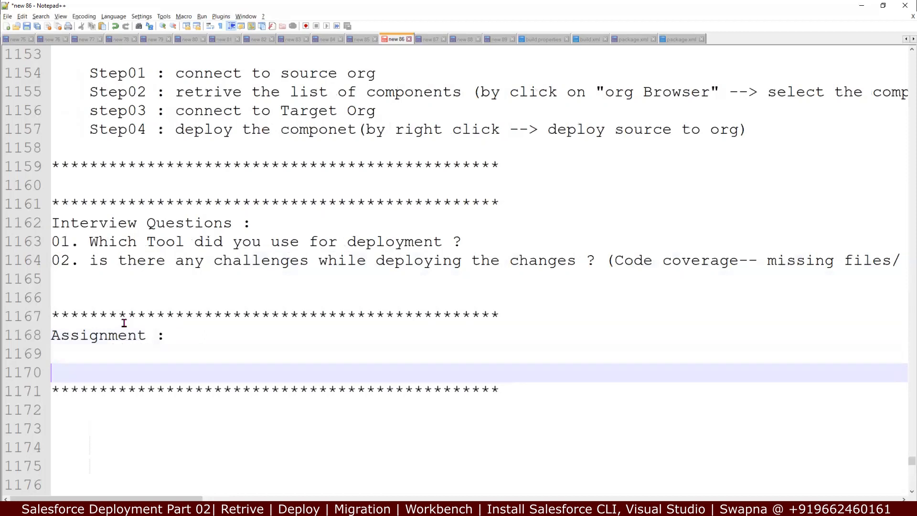
Step: Add the indented line "Create 2 Developer orgs (source org and target org)" under the Assignment heading
{"action": "key", "text": "Up"}
{"action": "key", "text": "Tab"}
{"action": "type", "text": "Crea"}
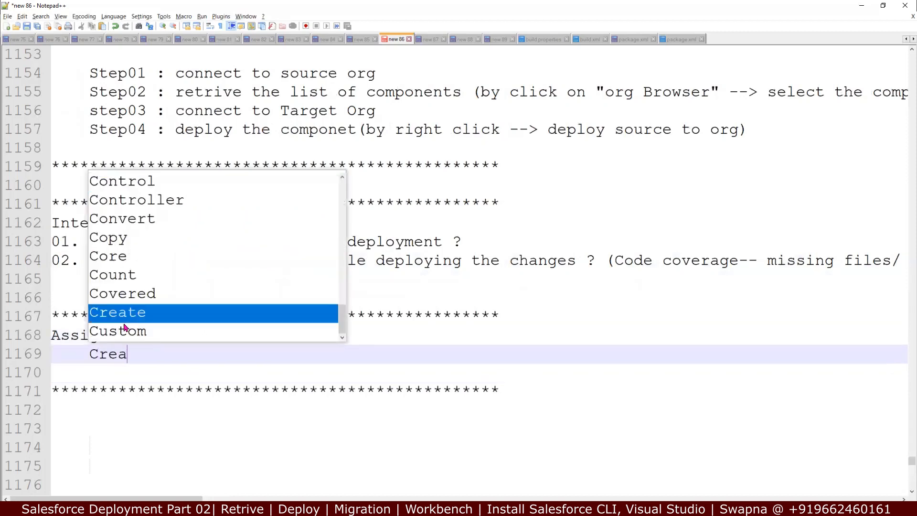
{"action": "type", "text": "te 2 Deve"}
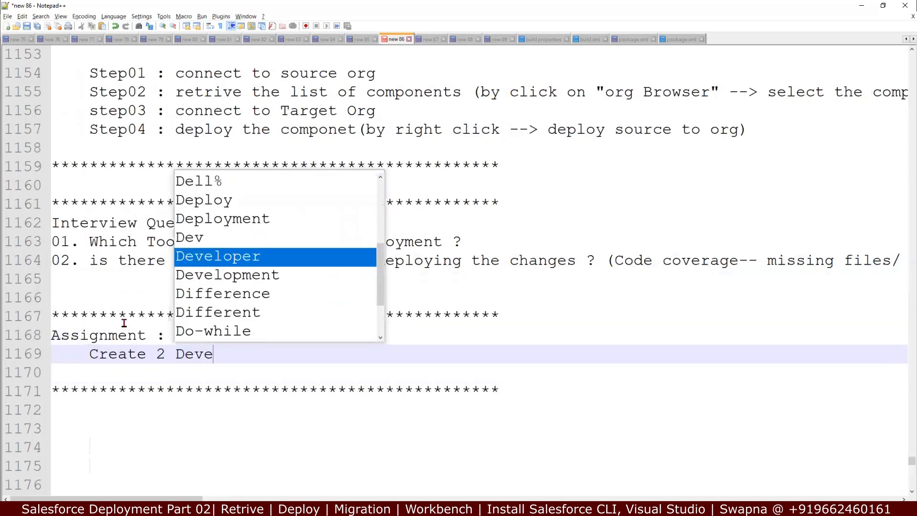
{"action": "type", "text": "loper org"}
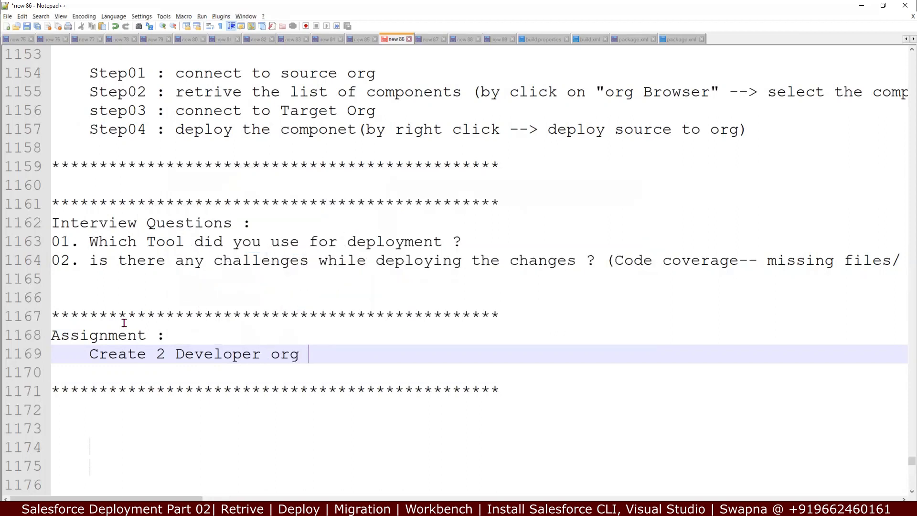
{"action": "key", "text": "BackSpace"}
{"action": "type", "text": "s (source "}
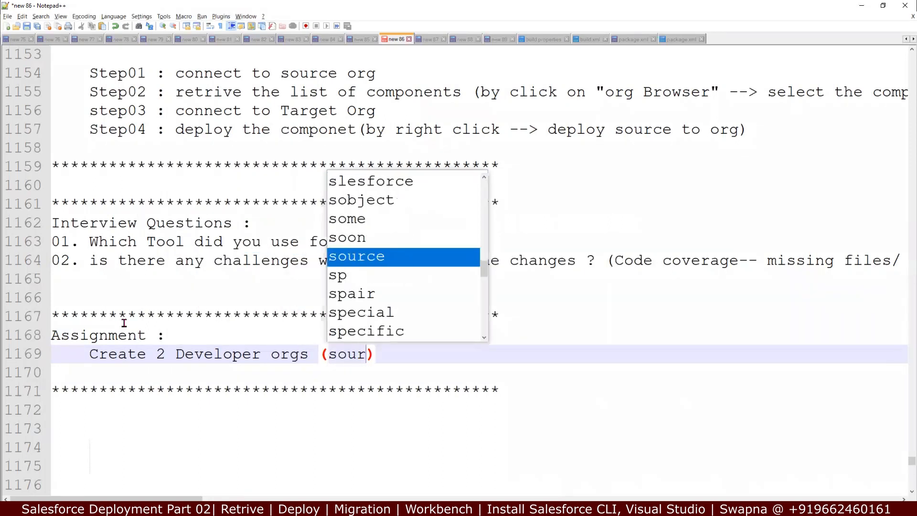
{"action": "type", "text": "org and "}
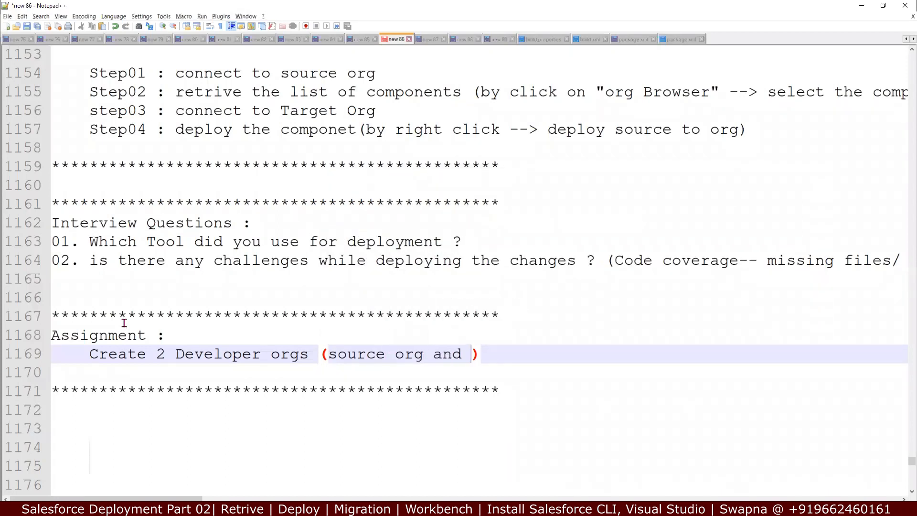
{"action": "type", "text": "target org"}
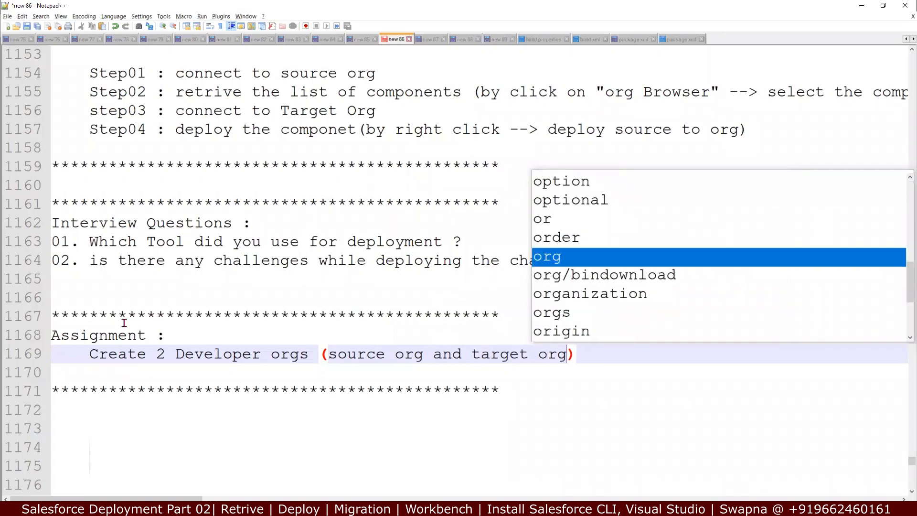
{"action": "key", "text": "Escape"}
{"action": "key", "text": "End"}
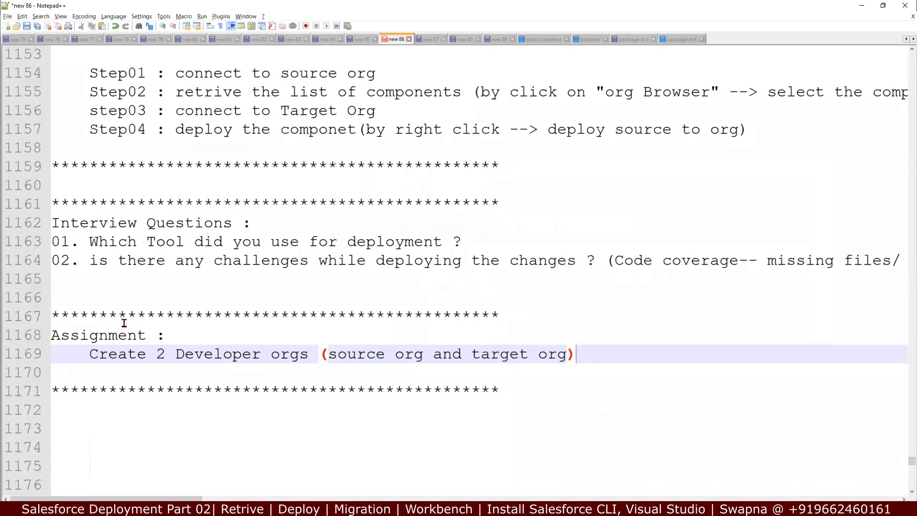
Step: Add the indented line "Create 2 Apex class/vf page in source org" under the developer orgs line of the Assignment, followed by empty lines
{"action": "key", "text": "Return"}
{"action": "type", "text": "Creat"}
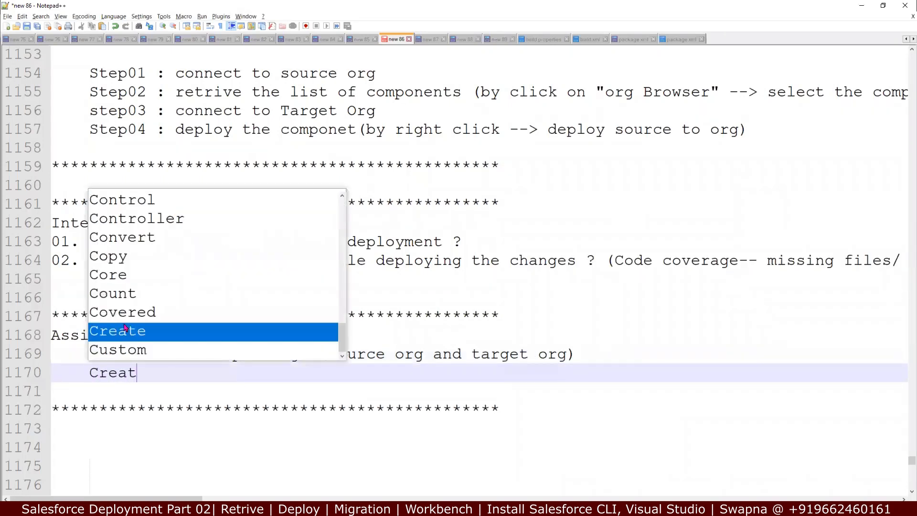
{"action": "type", "text": "e a"}
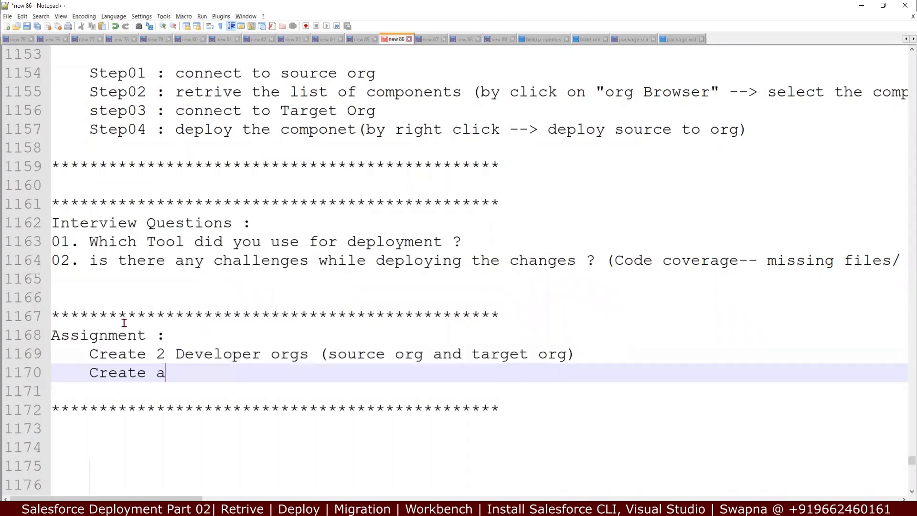
{"action": "key", "text": "BackSpace"}
{"action": "type", "text": "2 compo"}
{"action": "key", "text": "BackSpace"}
{"action": "key", "text": "BackSpace"}
{"action": "key", "text": "BackSpace"}
{"action": "key", "text": "BackSpace"}
{"action": "key", "text": "BackSpace"}
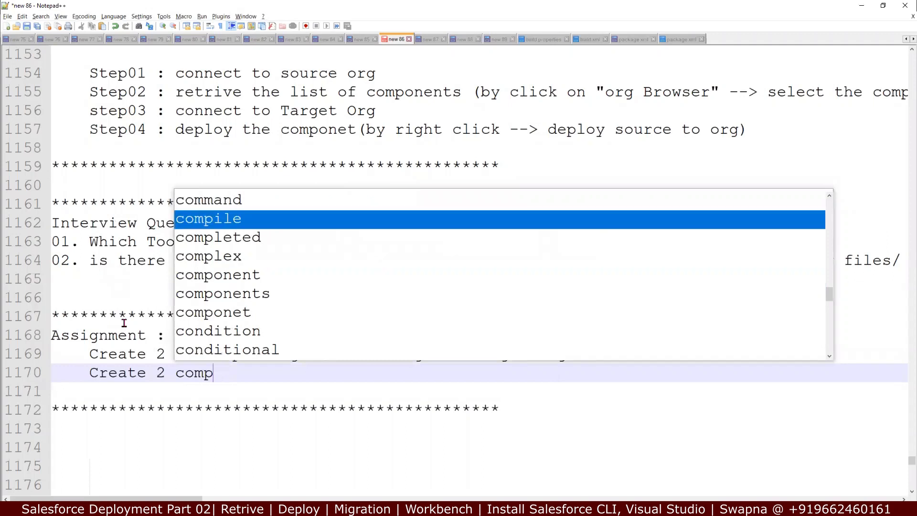
{"action": "type", "text": "A"}
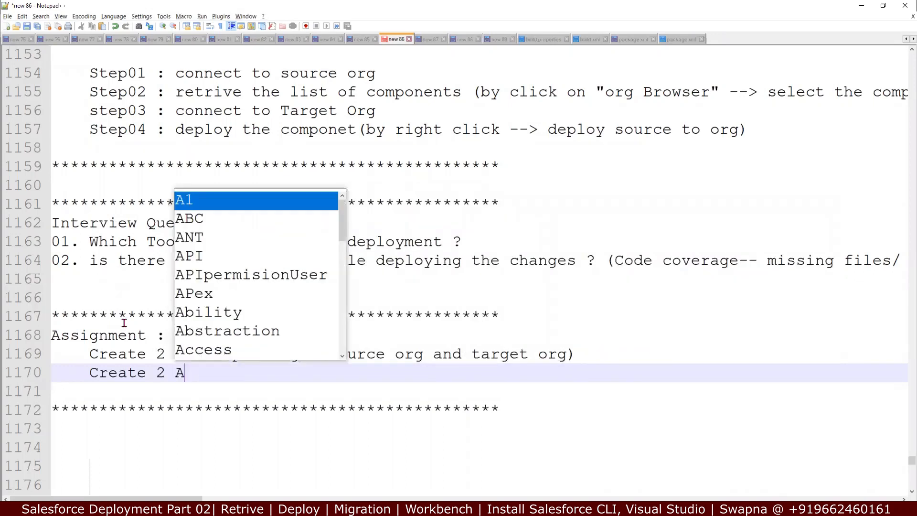
{"action": "type", "text": "pex class"}
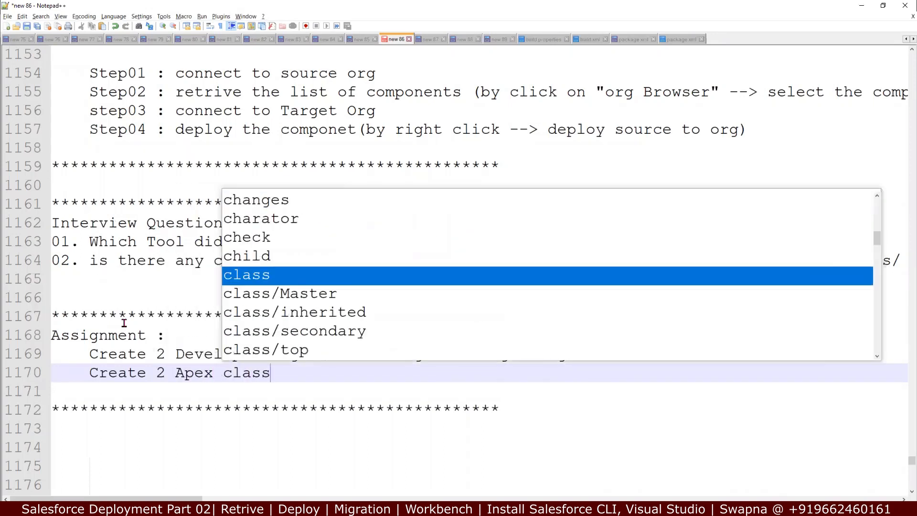
{"action": "type", "text": "/vf page "}
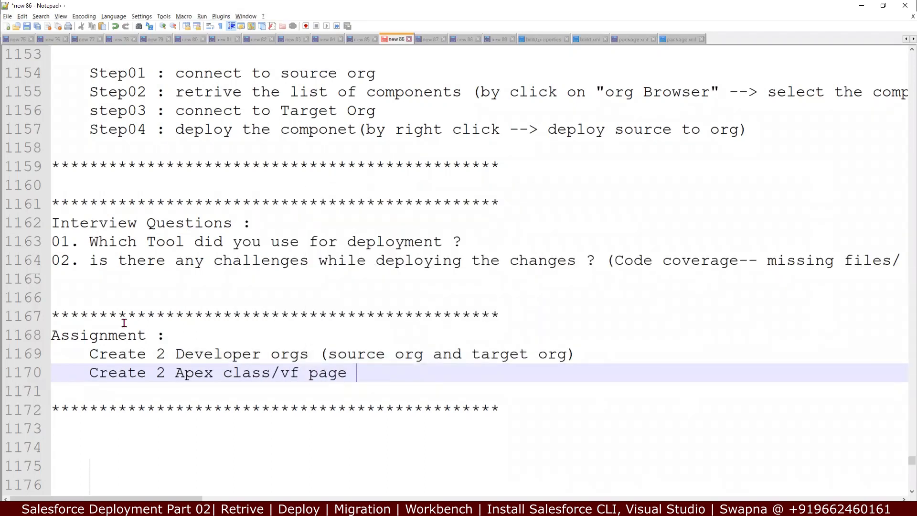
{"action": "type", "text": "in source org"}
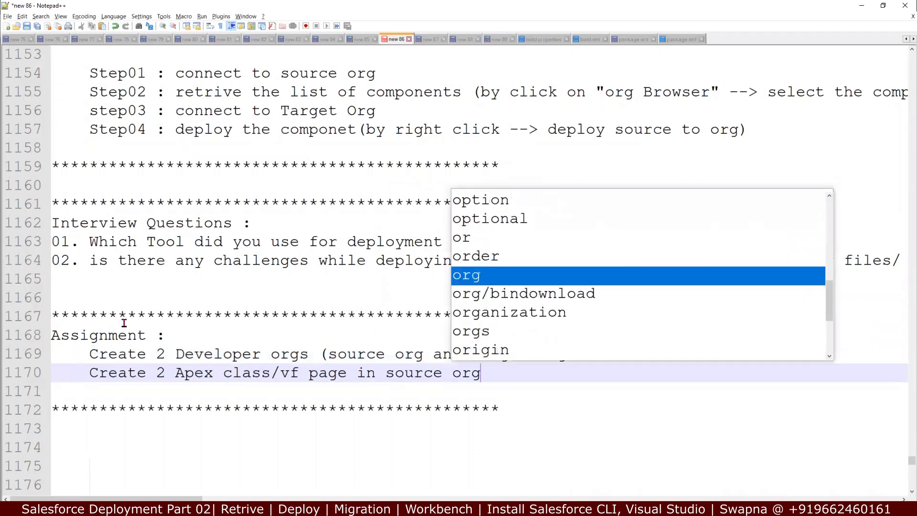
{"action": "key", "text": "Return"}
{"action": "key", "text": "Return"}
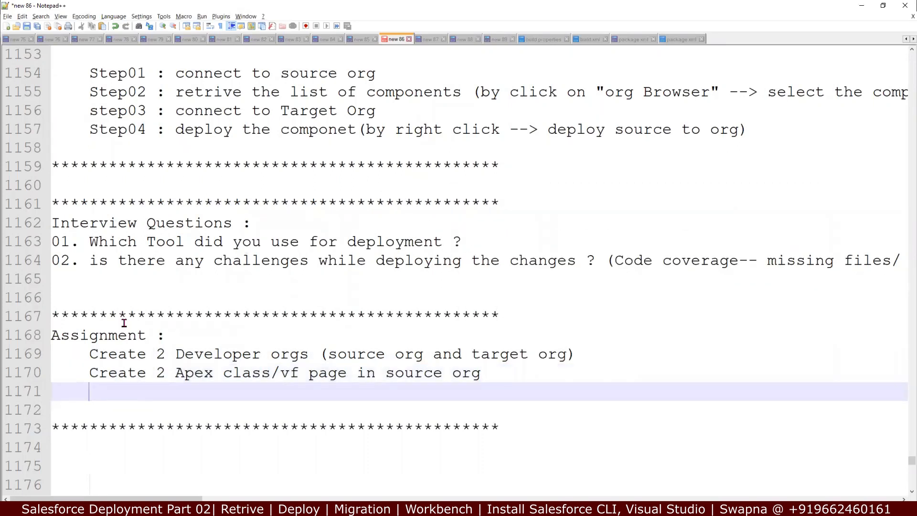
Step: Add the line "Deploy using worbench" to the Assignment, separated by an empty line from the Apex class/vf page item
{"action": "left_click", "coordinate": [428, 354]}
{"action": "left_click_drag", "start_coordinate": [350, 352], "coordinate": [328, 356]}
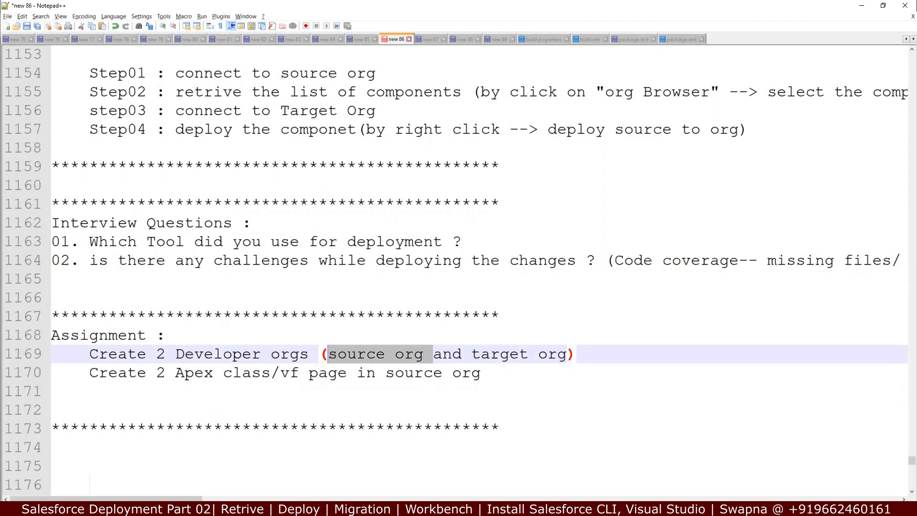
{"action": "left_click", "coordinate": [516, 375]}
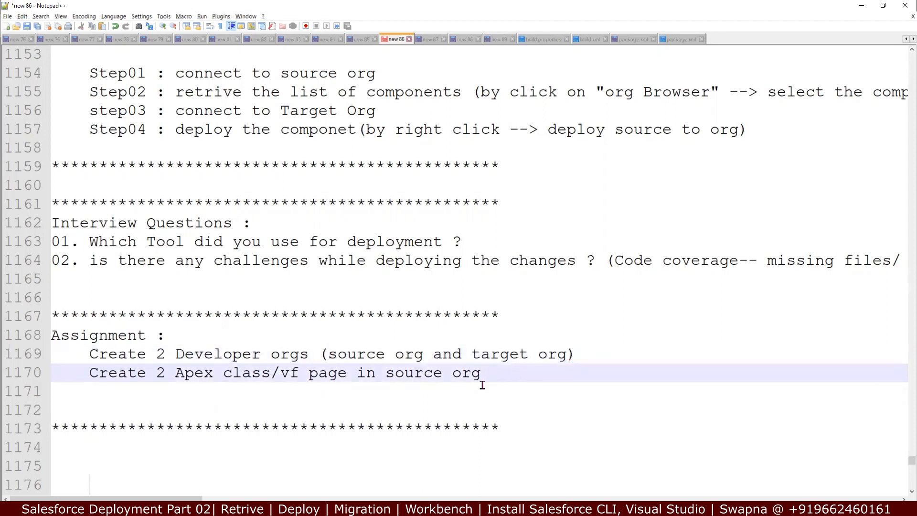
{"action": "key", "text": "Return"}
{"action": "key", "text": "Return"}
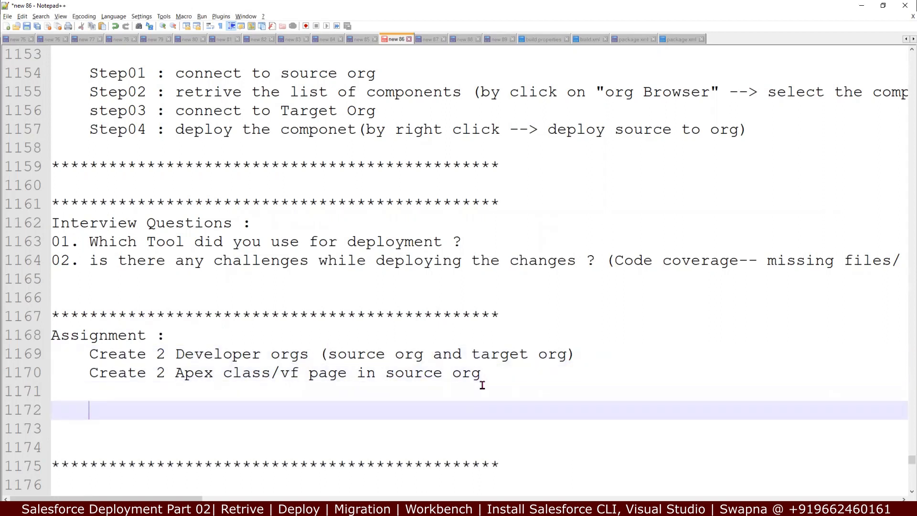
{"action": "type", "text": "Deploy"}
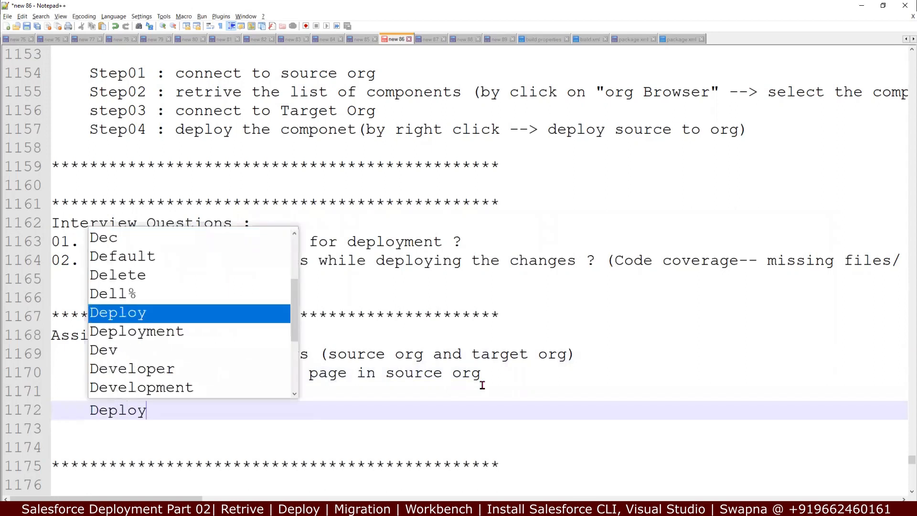
{"action": "type", "text": " using"}
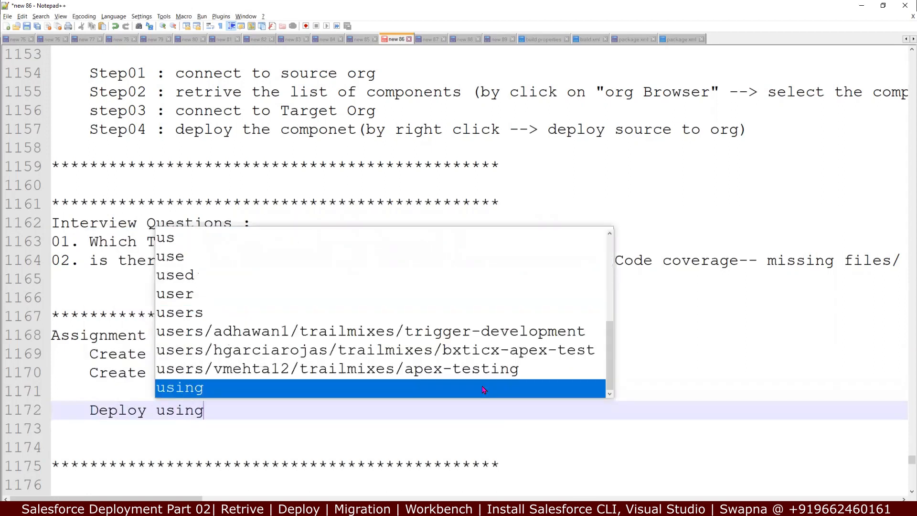
{"action": "type", "text": " worbench"}
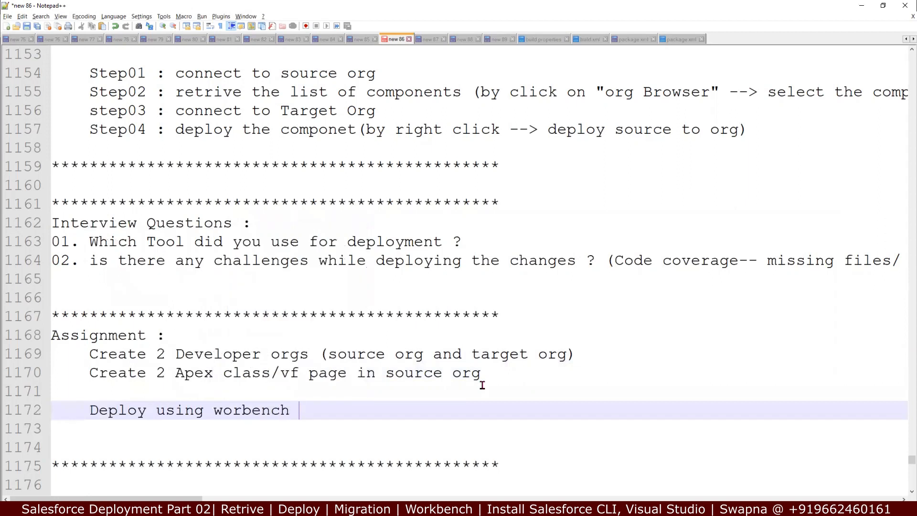
{"action": "key", "text": "Return"}
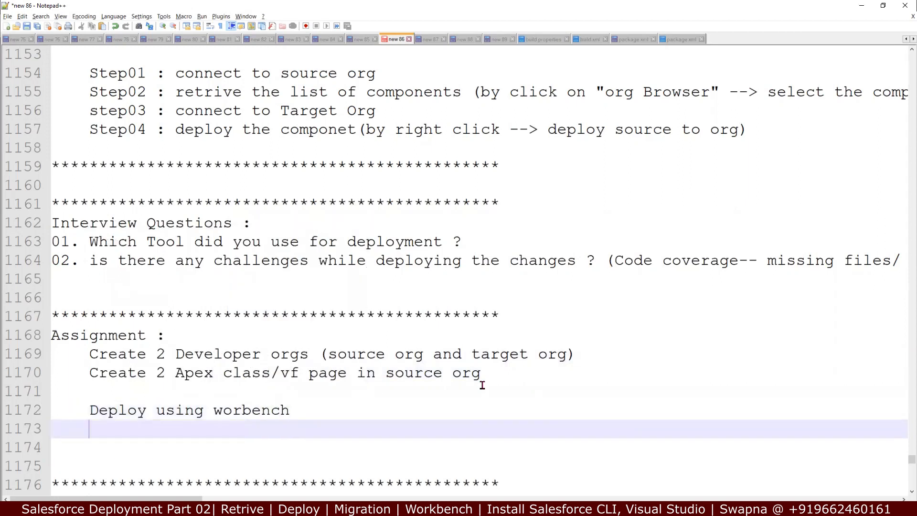
Step: Write "Deploy other component using Visualstudio" as the last line of the Assignment
{"action": "type", "text": "Deploy other co"}
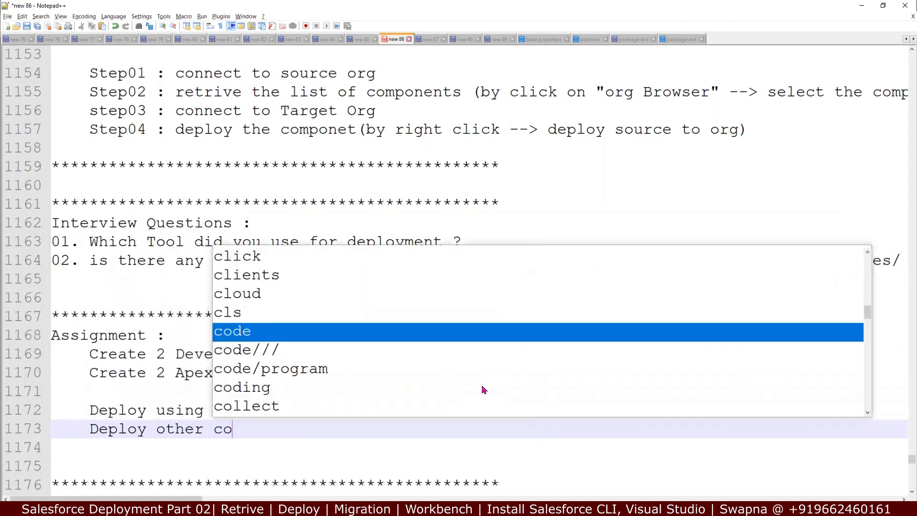
{"action": "type", "text": "mponent using V"}
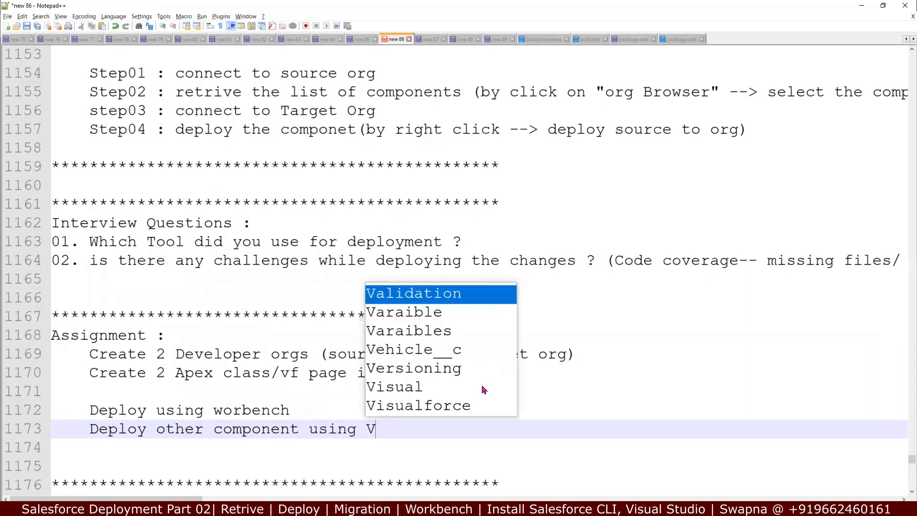
{"action": "type", "text": "is"}
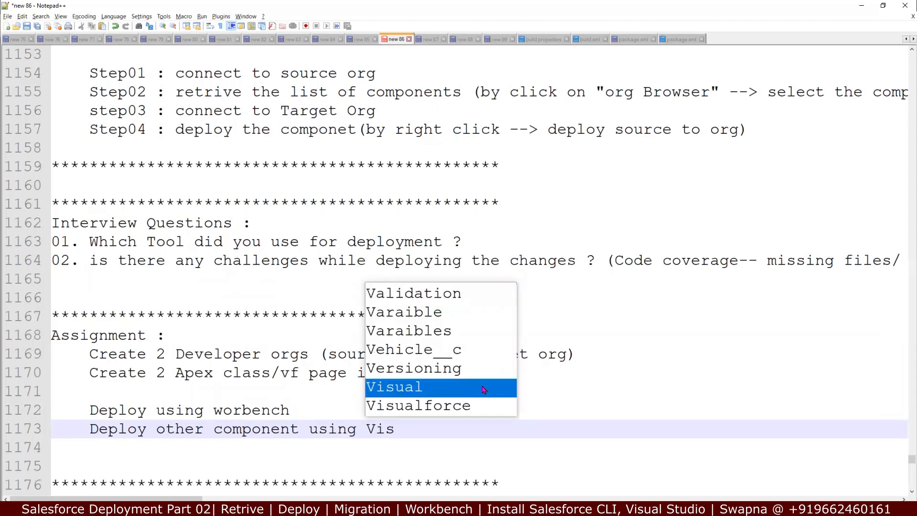
{"action": "type", "text": "ualstudio"}
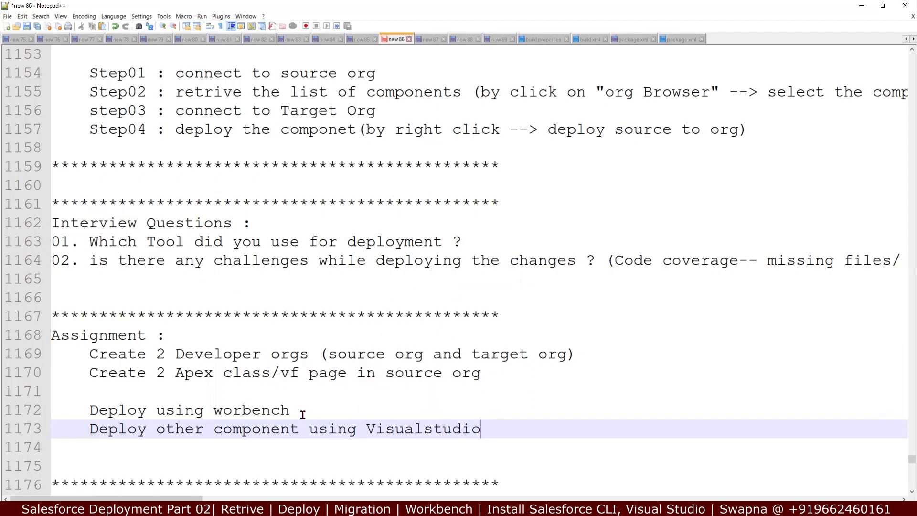
Step: Review the notes from the Assignment back through the Visual Studio, Deploy and Retrive steps to the earlier Interview Questions
{"action": "left_click", "coordinate": [405, 413]}
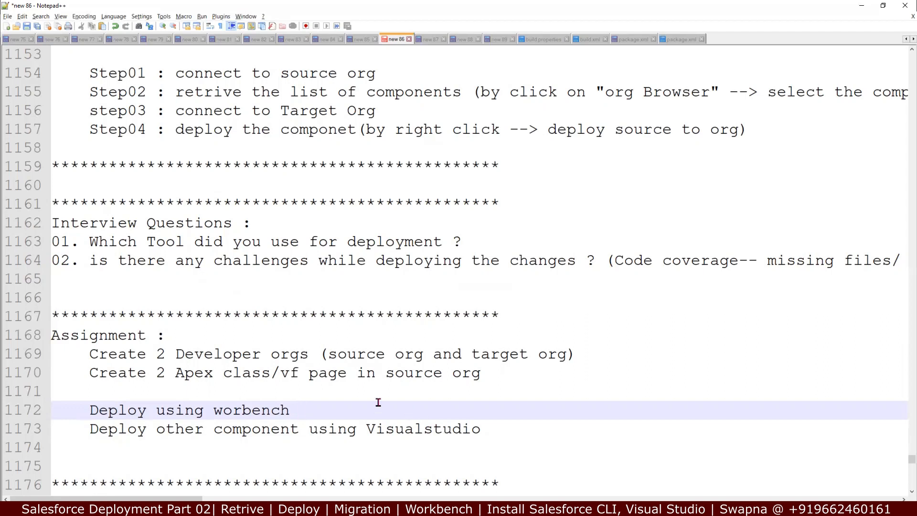
{"action": "scroll", "coordinate": [378, 403], "scroll_direction": "up", "scroll_amount": 6}
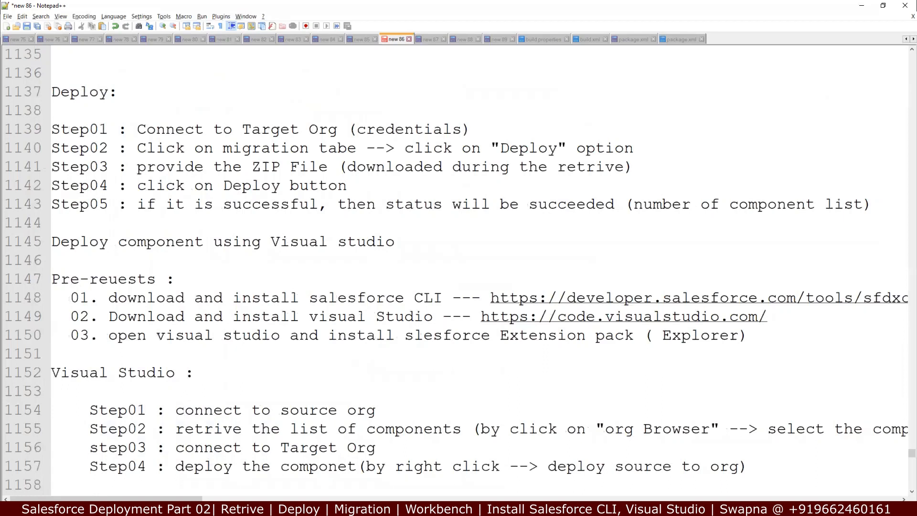
{"action": "key", "text": "alt+Tab"}
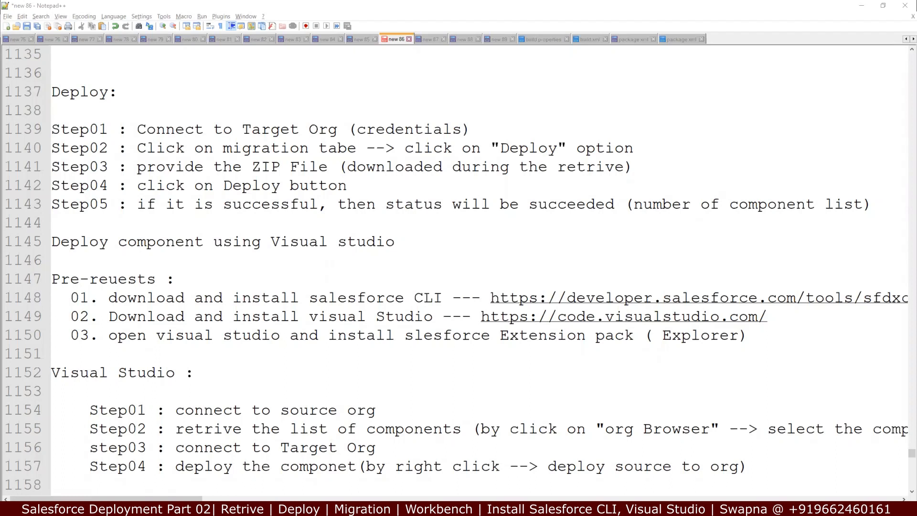
{"action": "scroll", "coordinate": [504, 294], "scroll_direction": "up", "scroll_amount": 3}
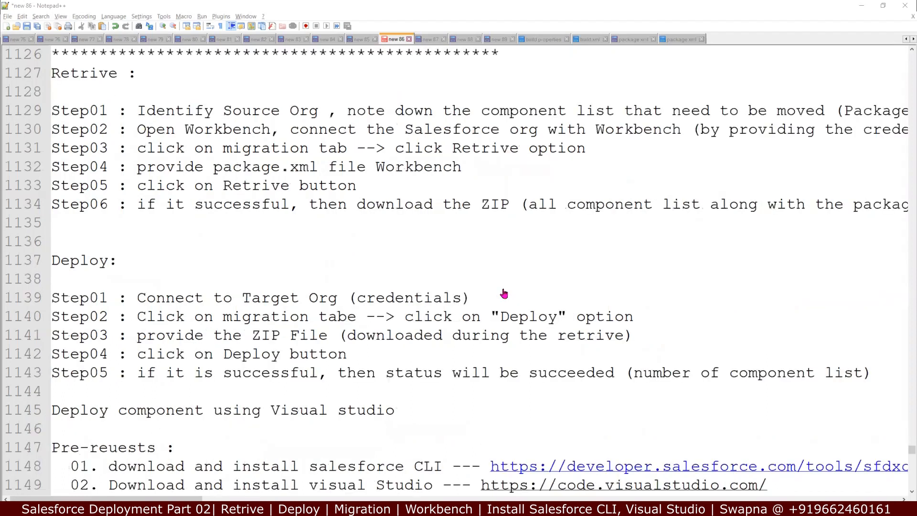
{"action": "scroll", "coordinate": [505, 294], "scroll_direction": "up", "scroll_amount": 7}
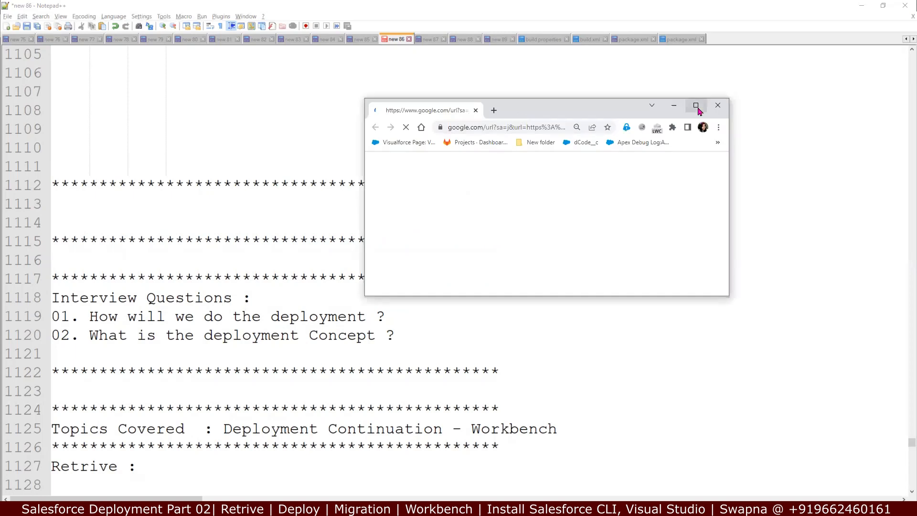
Step: View the "Consultant to Architect #C2A" event page in a maximized browser window, select its web address, and close the page
{"action": "left_click", "coordinate": [696, 106]}
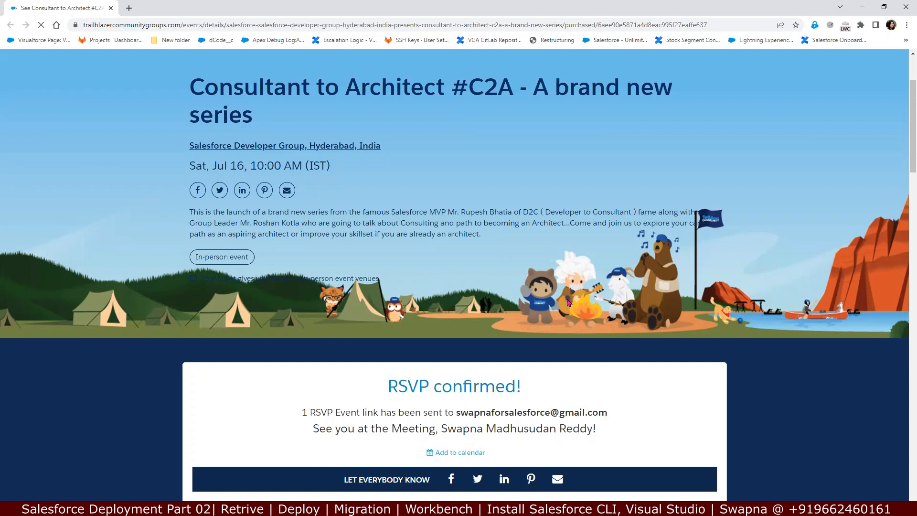
{"action": "scroll", "coordinate": [569, 302], "scroll_direction": "up", "scroll_amount": 3}
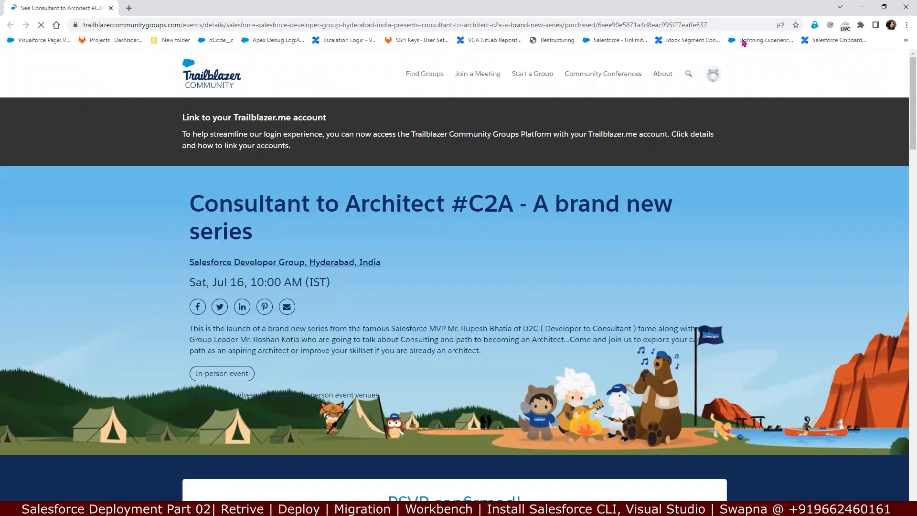
{"action": "left_click", "coordinate": [729, 21]}
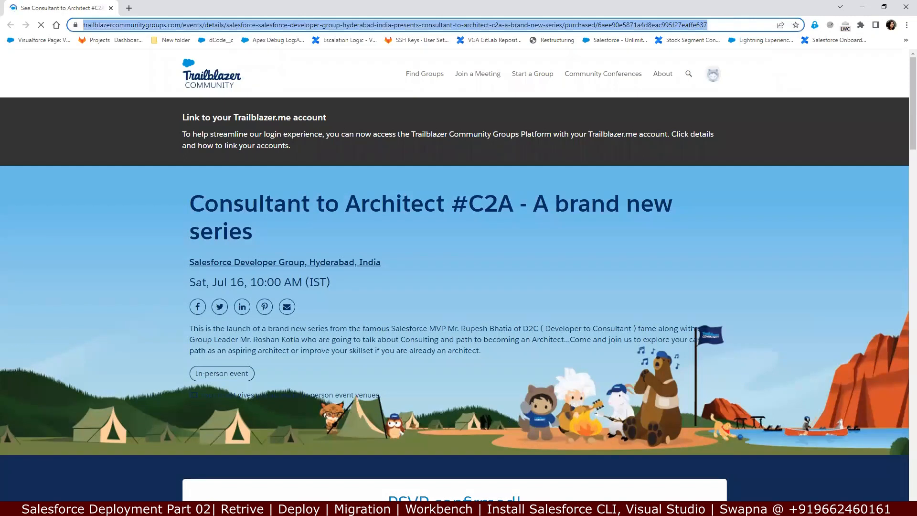
{"action": "key", "text": "alt+Tab"}
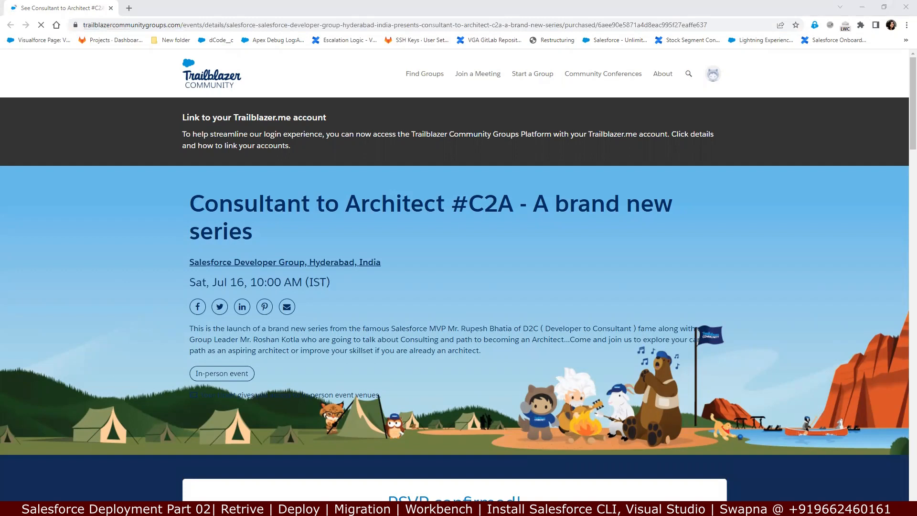
{"action": "left_click", "coordinate": [111, 9]}
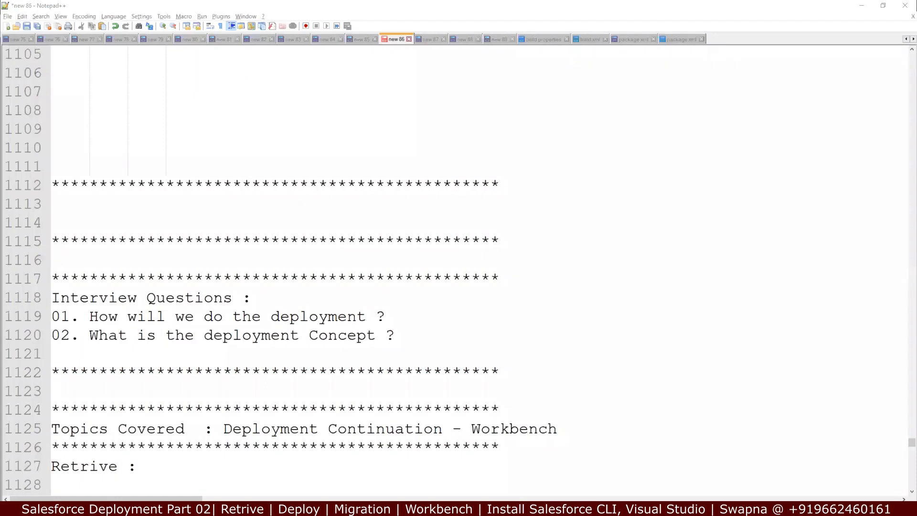